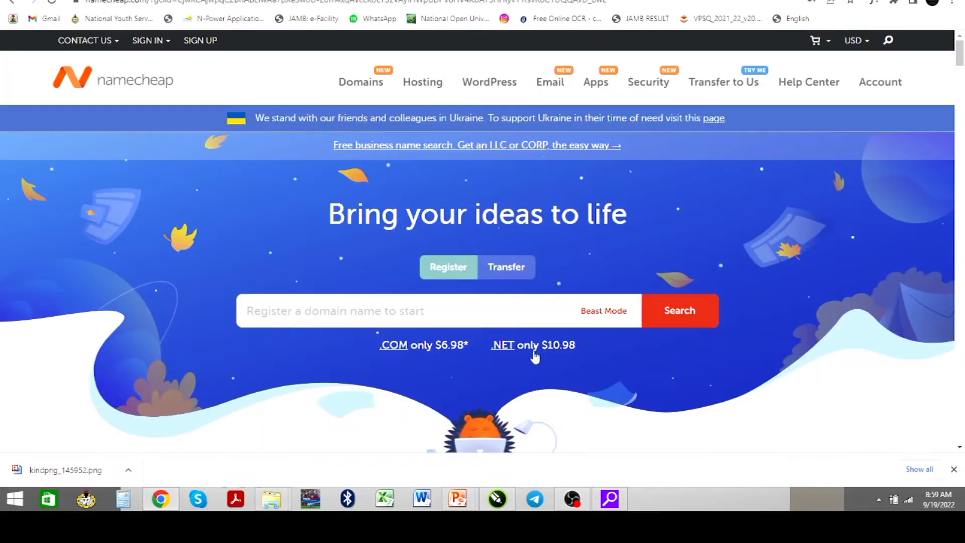
Browse Namecheap's top deal cards, then switch to the Whogohost tab
scroll(548, 360, "down", 4)
scroll(498, 372, "down", 4)
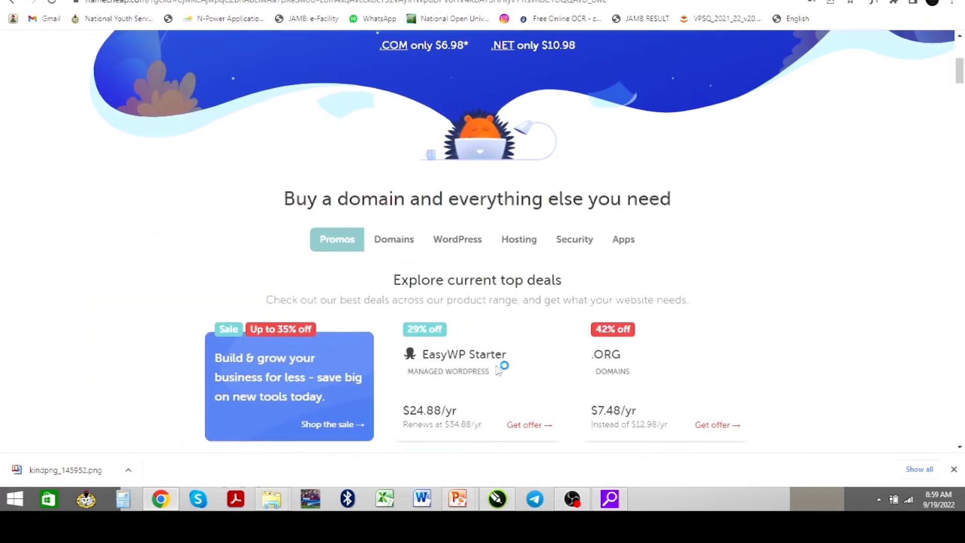
scroll(497, 372, "down", 2)
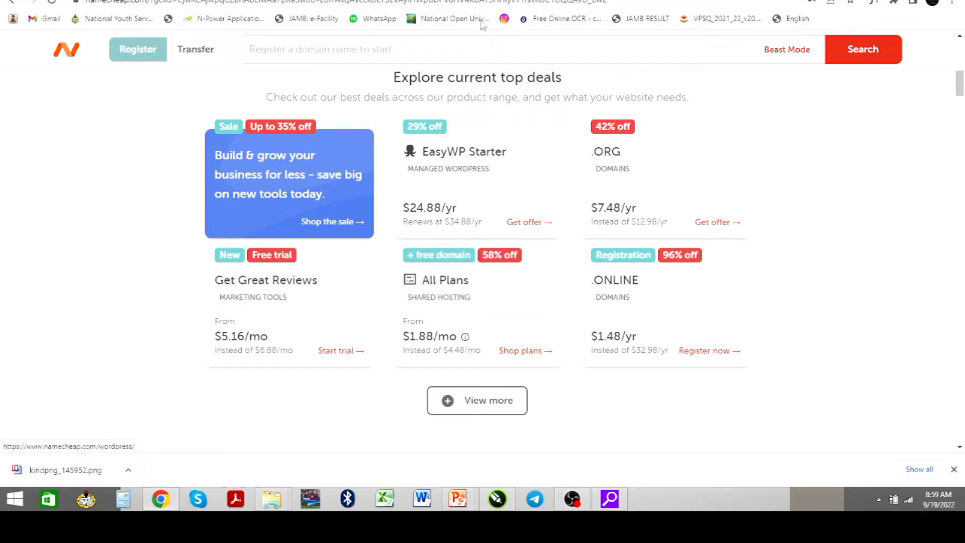
key("ctrl+Tab")
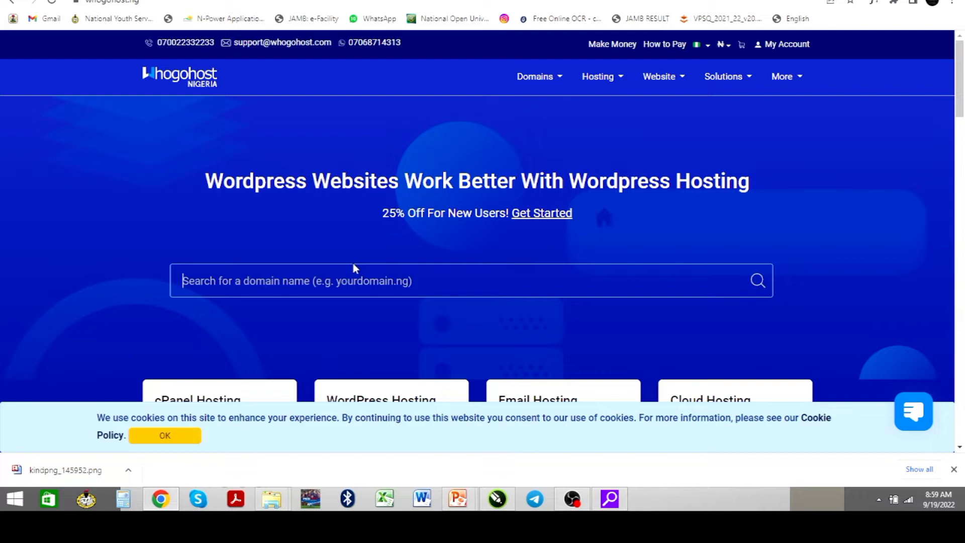
Scroll down to Whogohost's hosting plan cards and back up to the top
scroll(353, 266, "down", 4)
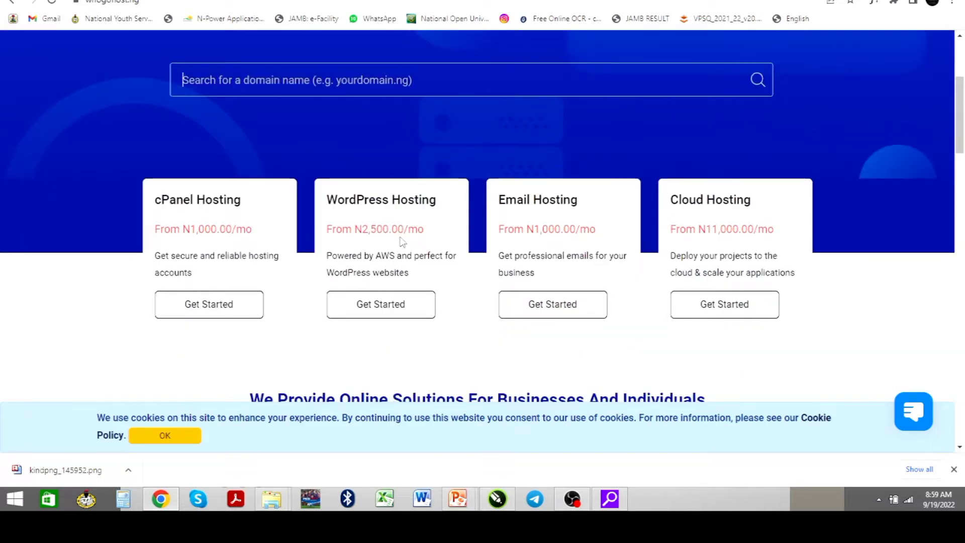
scroll(417, 230, "up", 4)
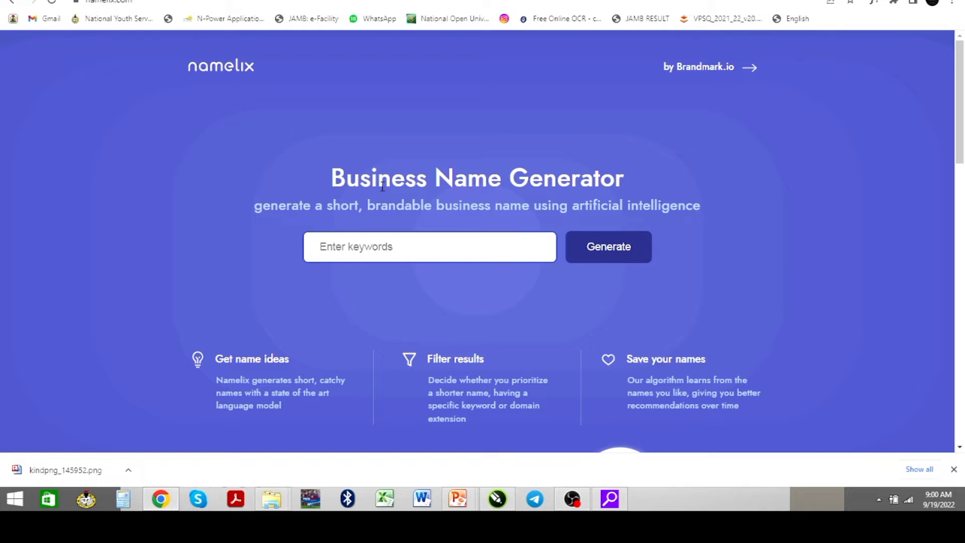
Enter a first-name keyword in Namelix and choose Low randomness for the name ideas
left_click(441, 246)
type("josh")
type("ue")
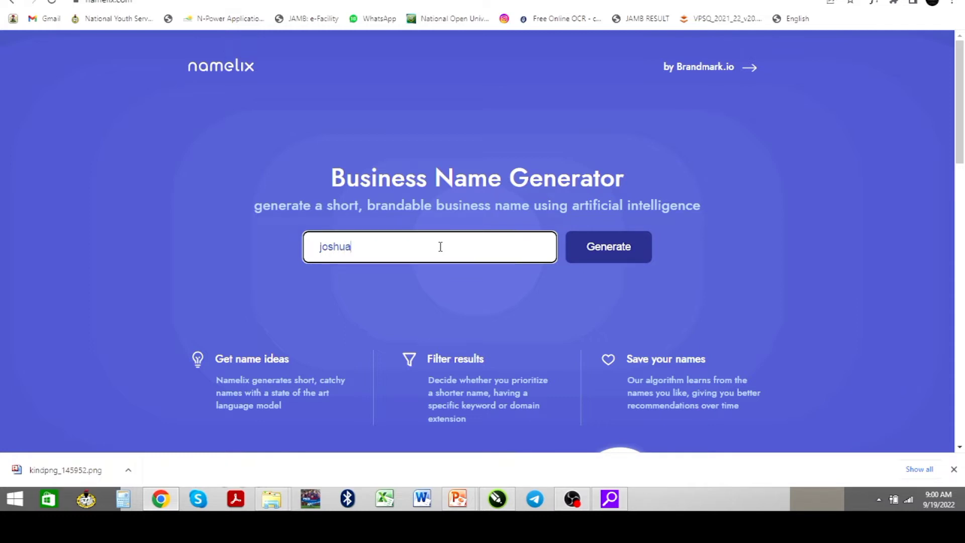
left_click(616, 256)
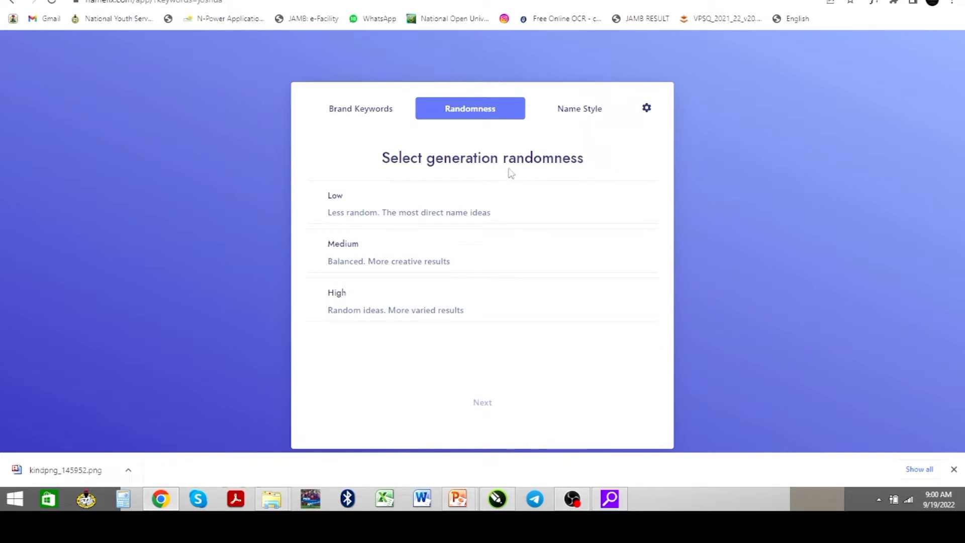
left_click(409, 206)
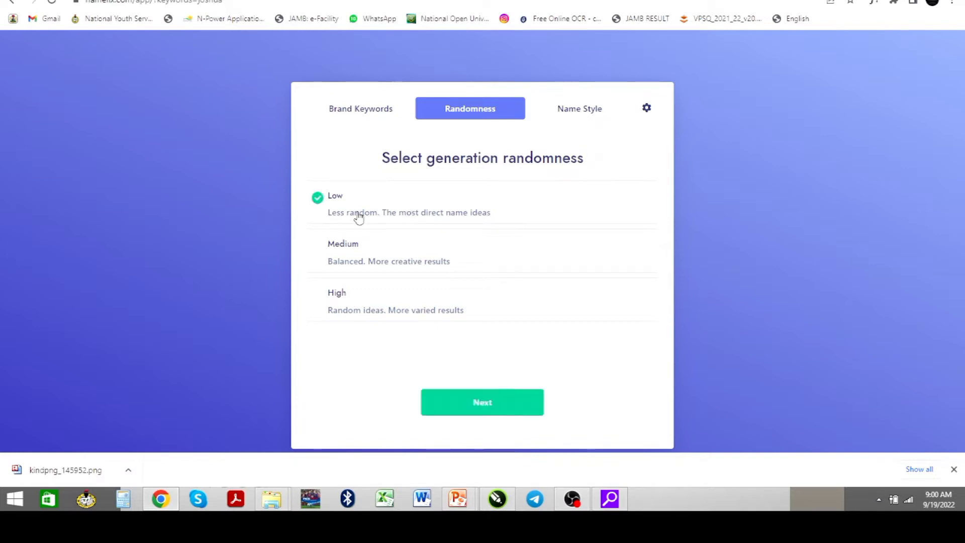
left_click(483, 401)
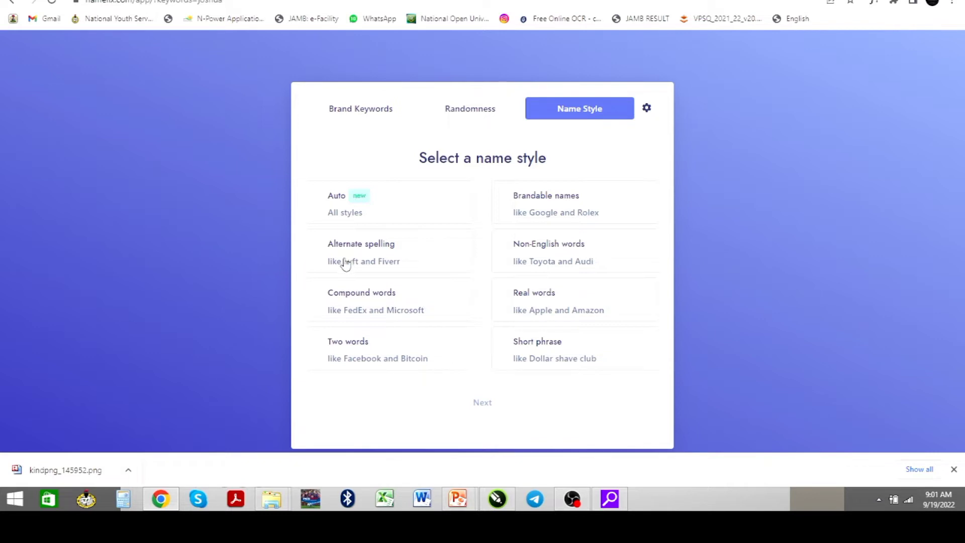
Generate Brandable-style names, browse the results, and return to the generator settings
left_click(507, 204)
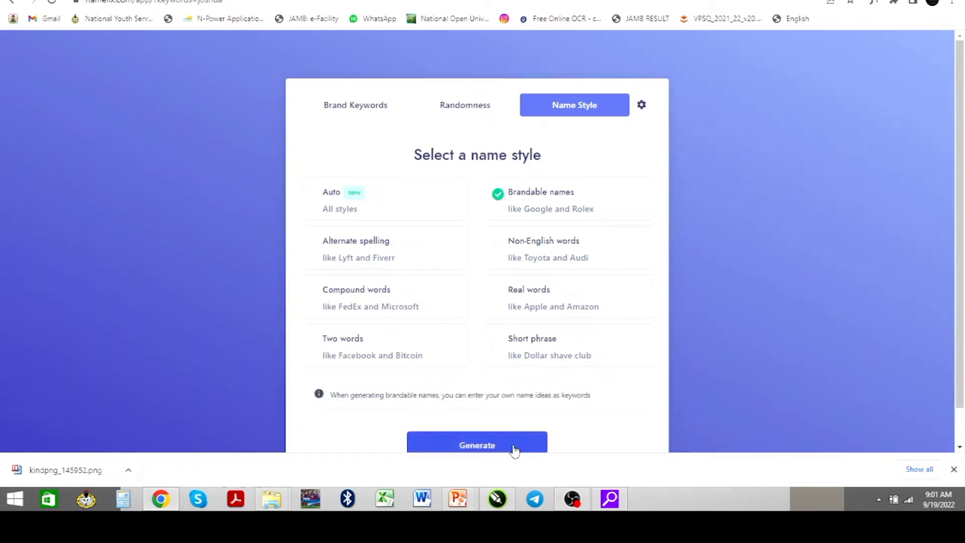
left_click(487, 446)
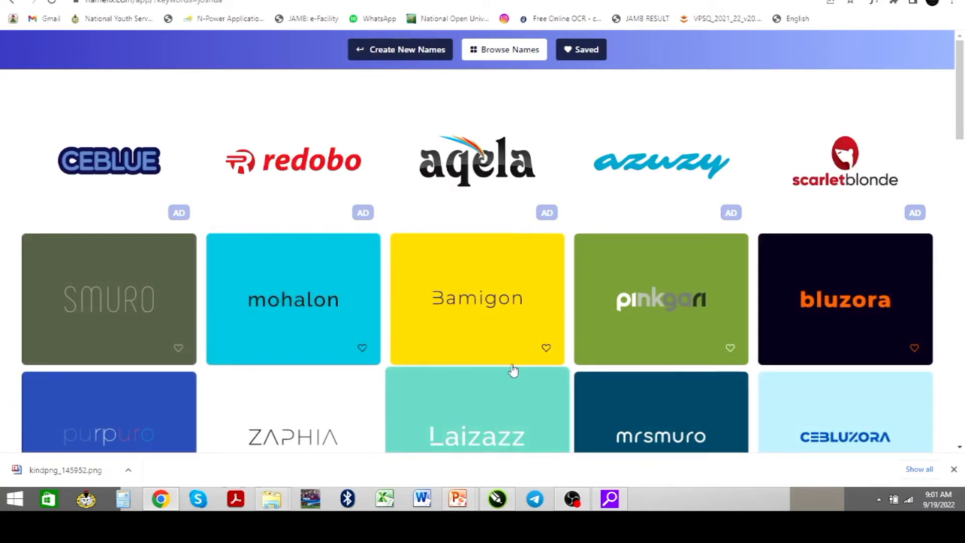
scroll(494, 362, "down", 4)
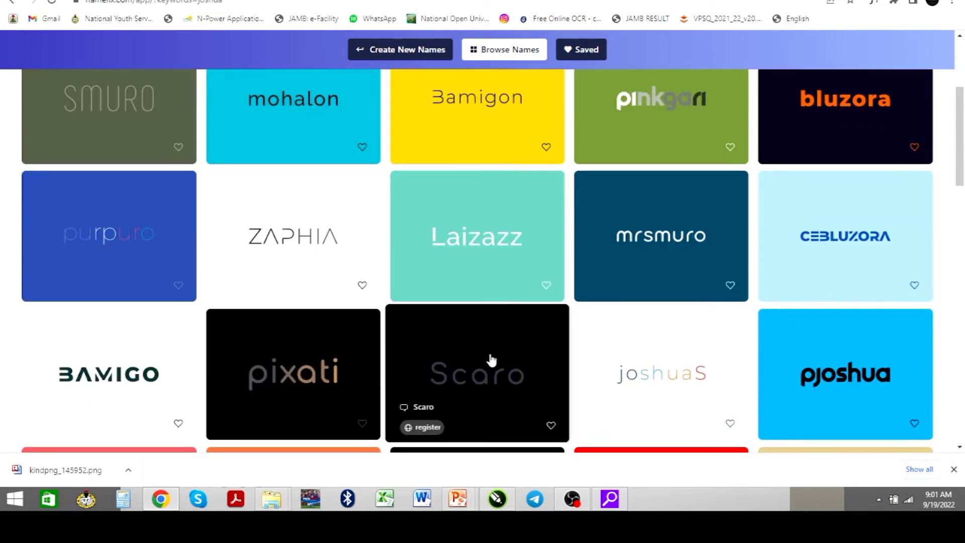
scroll(491, 361, "down", 2)
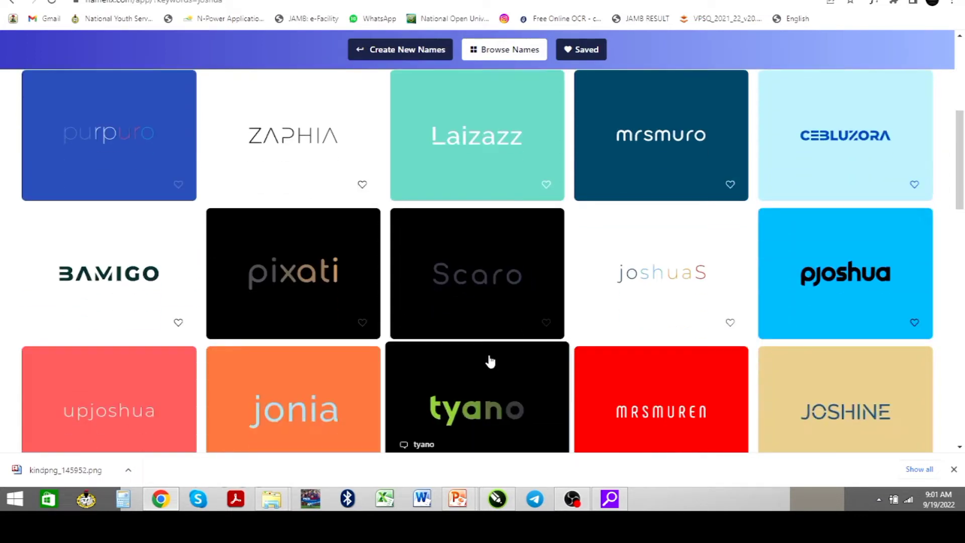
scroll(491, 361, "down", 4)
scroll(491, 361, "down", 2)
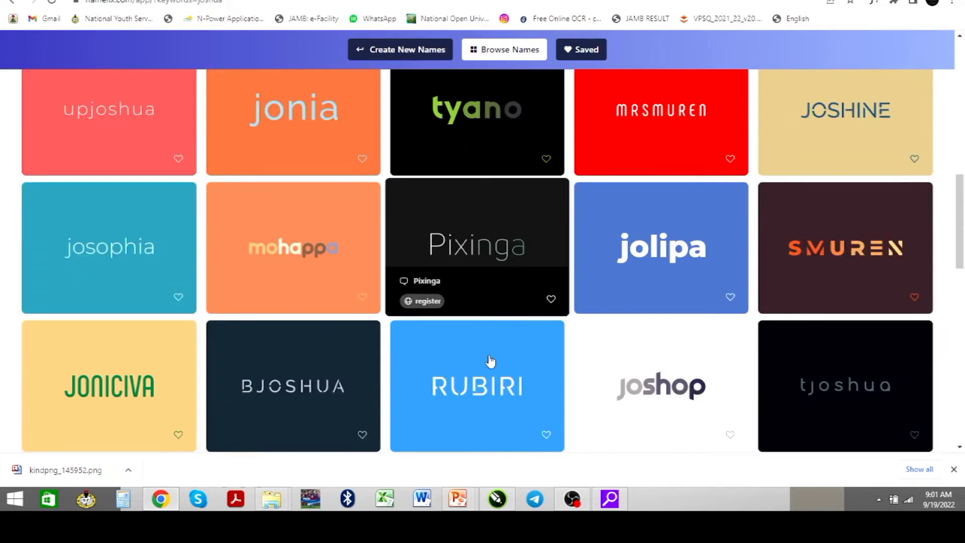
scroll(491, 361, "down", 6)
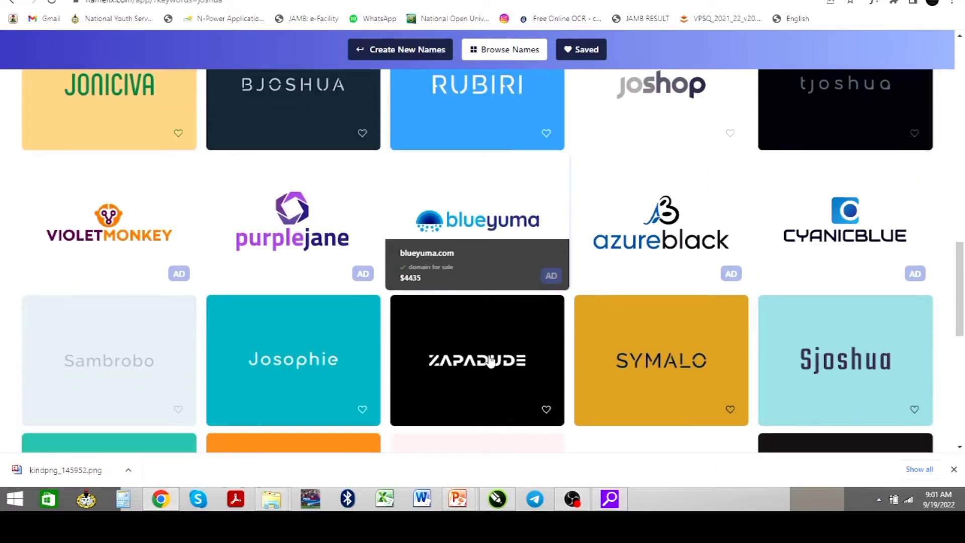
scroll(491, 361, "up", 15)
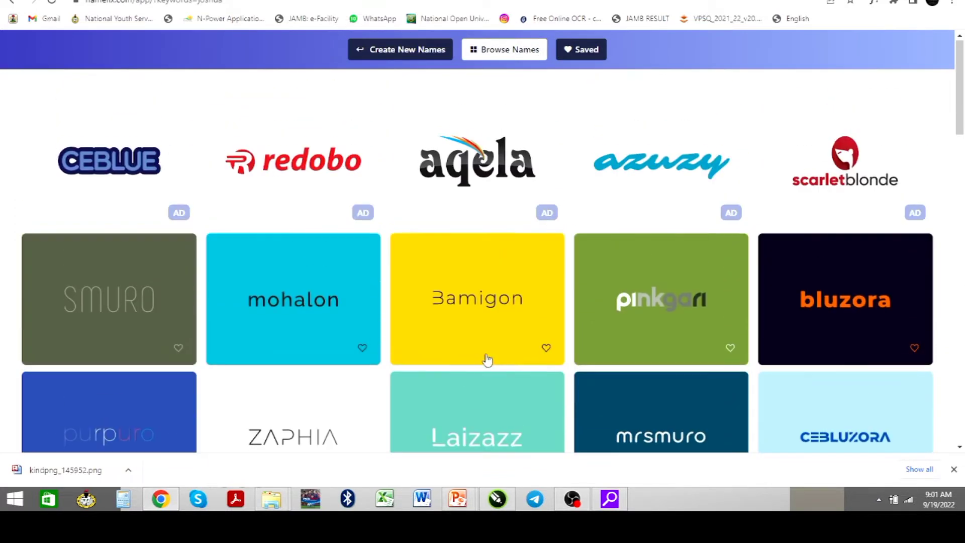
left_click(403, 55)
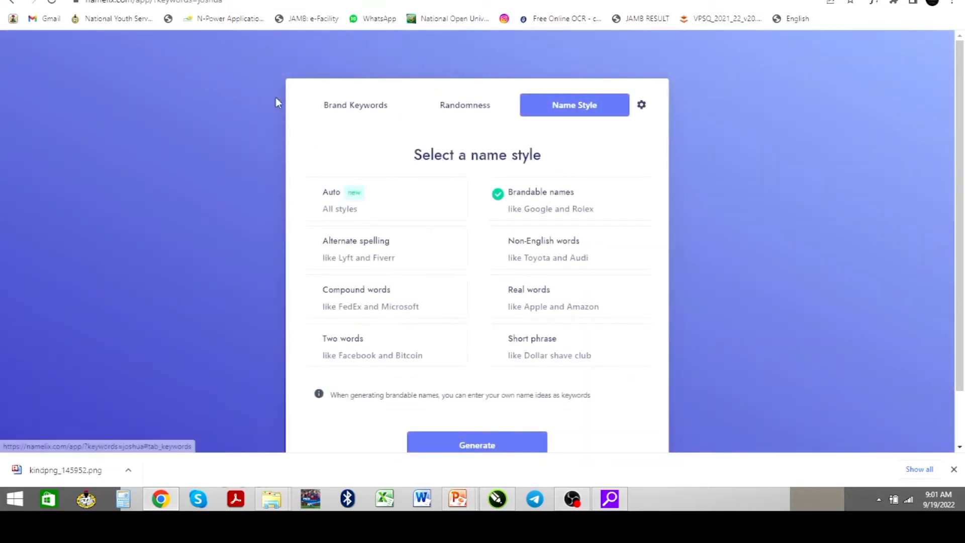
Replace the Namelix keyword with a full name and generate low-randomness names
left_click(12, 3)
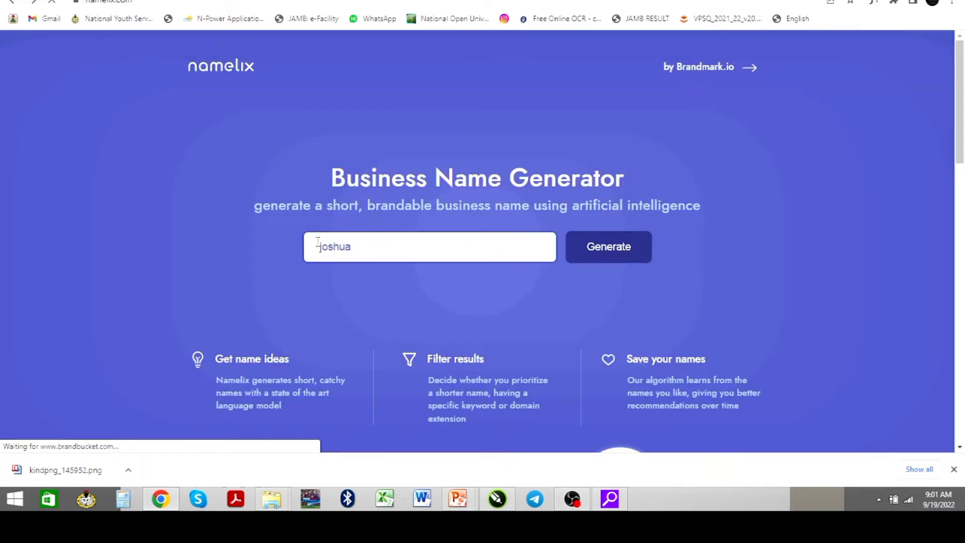
double_click(318, 243)
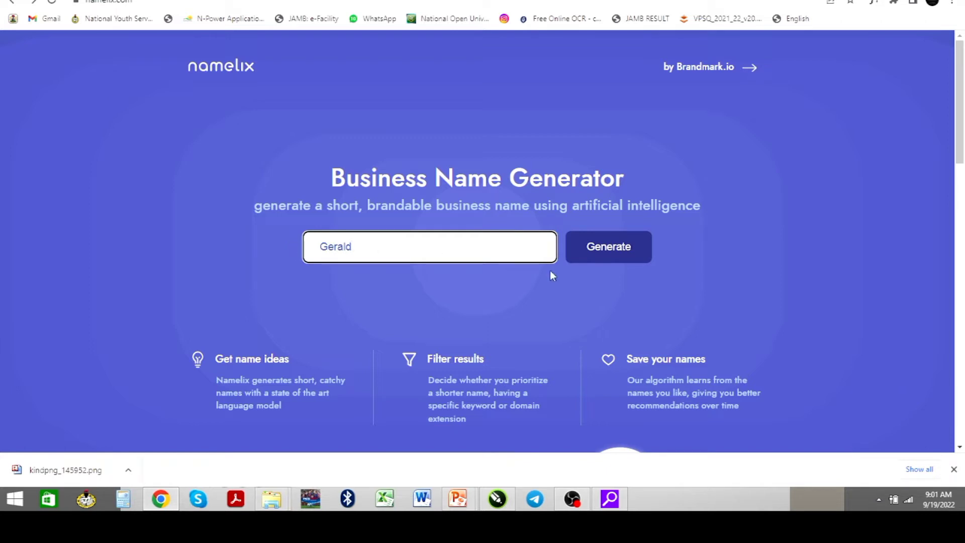
left_click(599, 255)
left_click(610, 259)
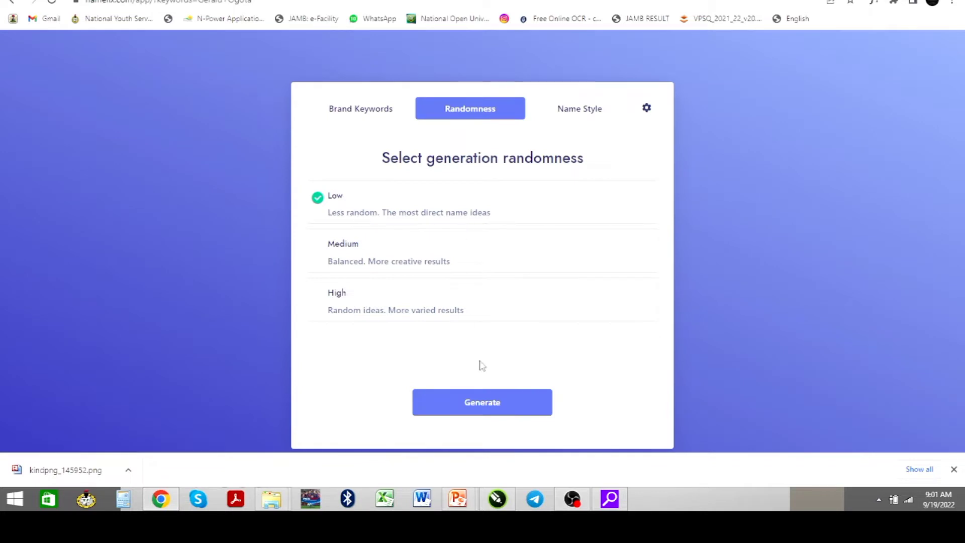
left_click(483, 404)
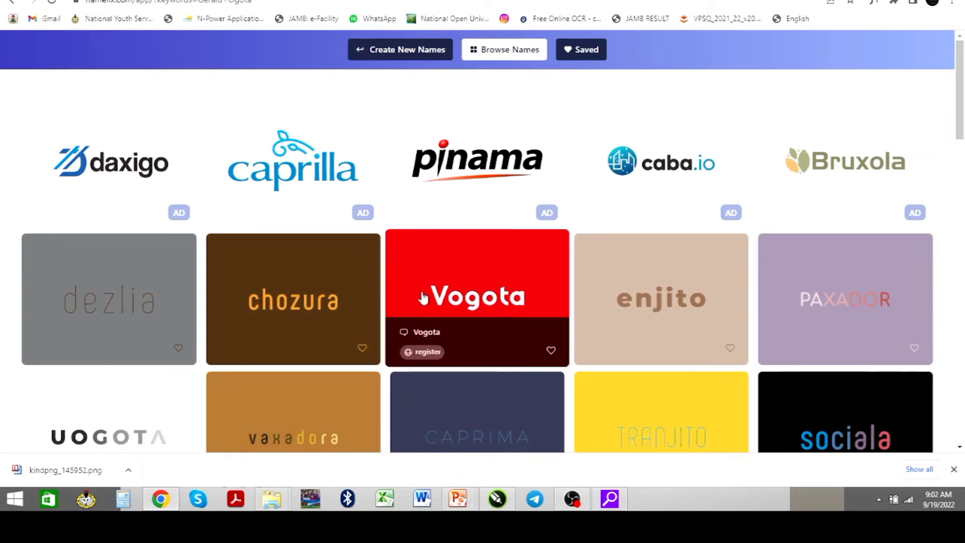
Browse the generated name ideas, then switch to the Whogohost tab
scroll(423, 297, "down", 4)
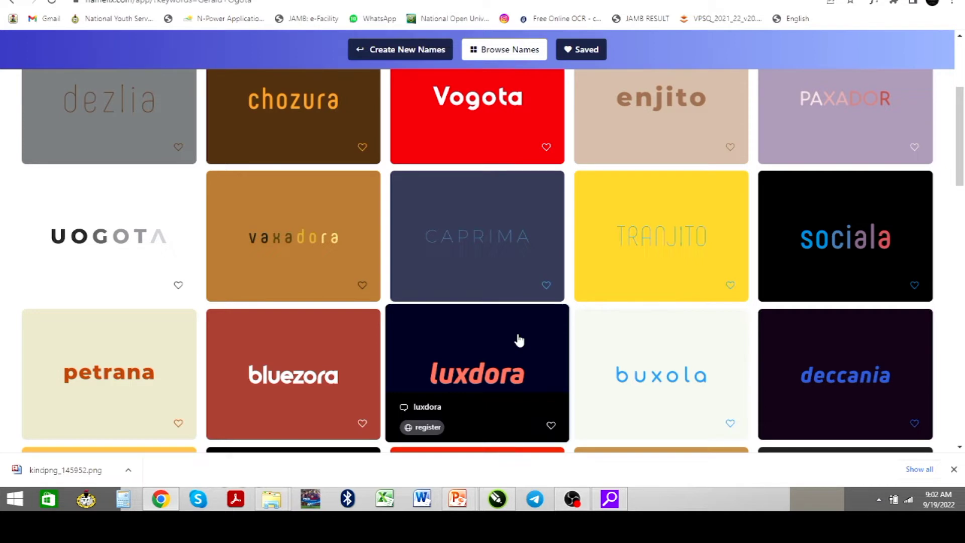
scroll(508, 327, "down", 2)
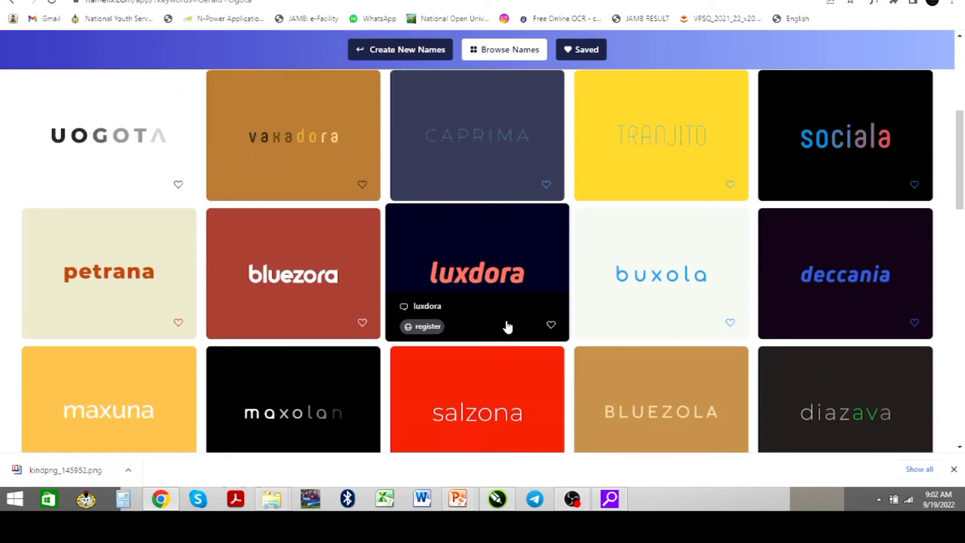
scroll(505, 327, "down", 2)
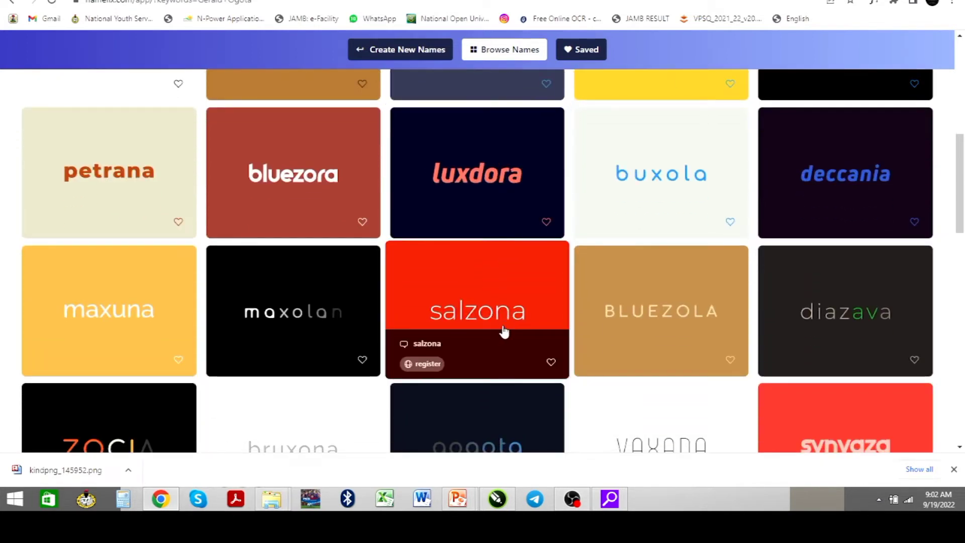
scroll(501, 328, "down", 2)
scroll(498, 329, "down", 2)
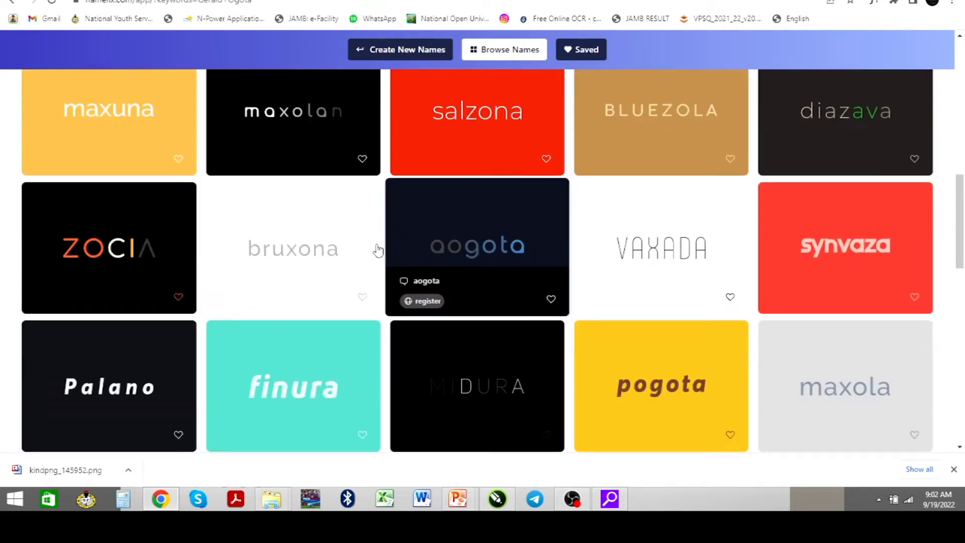
scroll(367, 184, "up", 4)
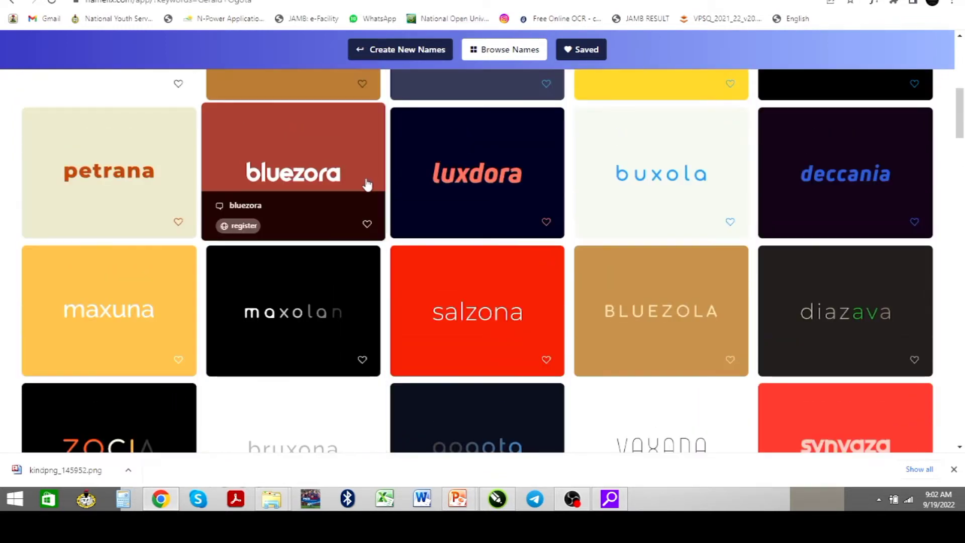
scroll(368, 184, "up", 8)
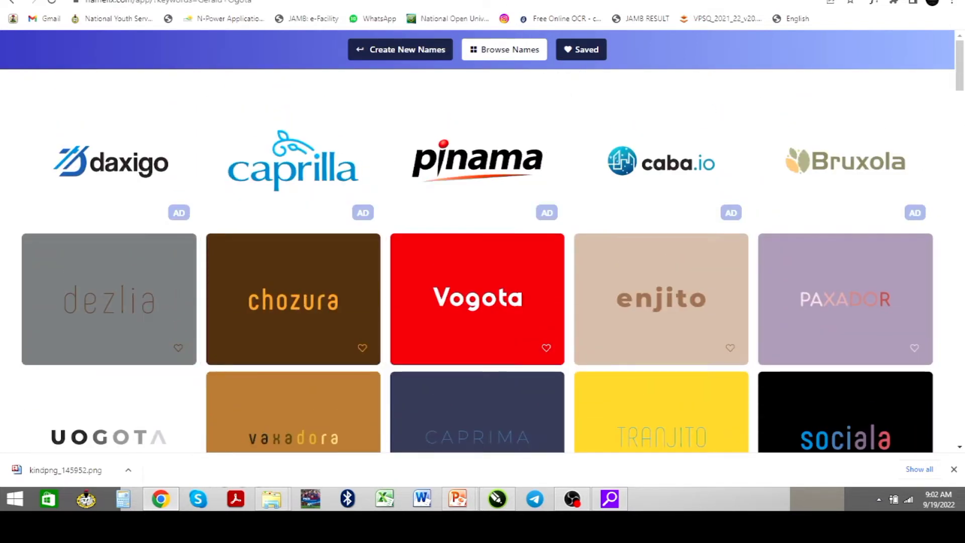
left_click(558, 1)
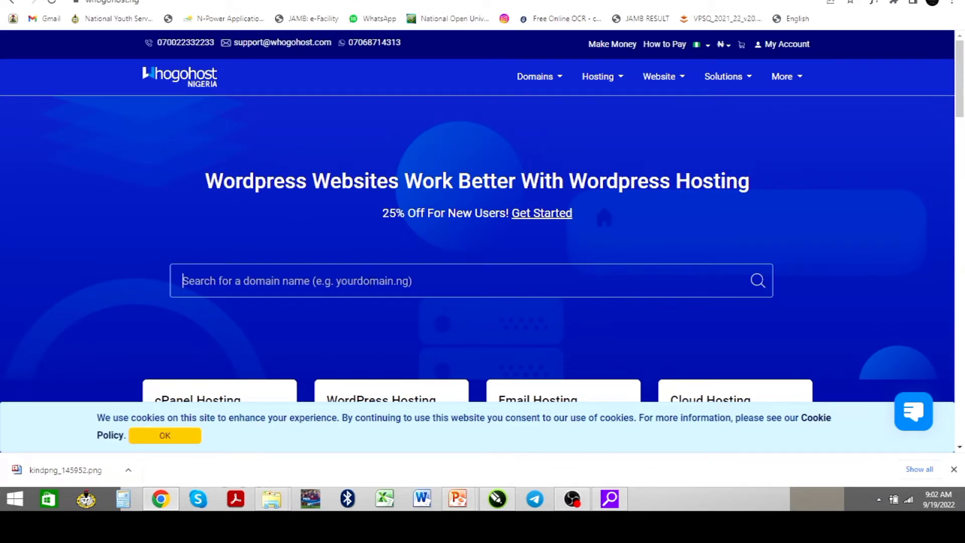
Search Whogohost for the domain geesixglobal
type("geesixglobal")
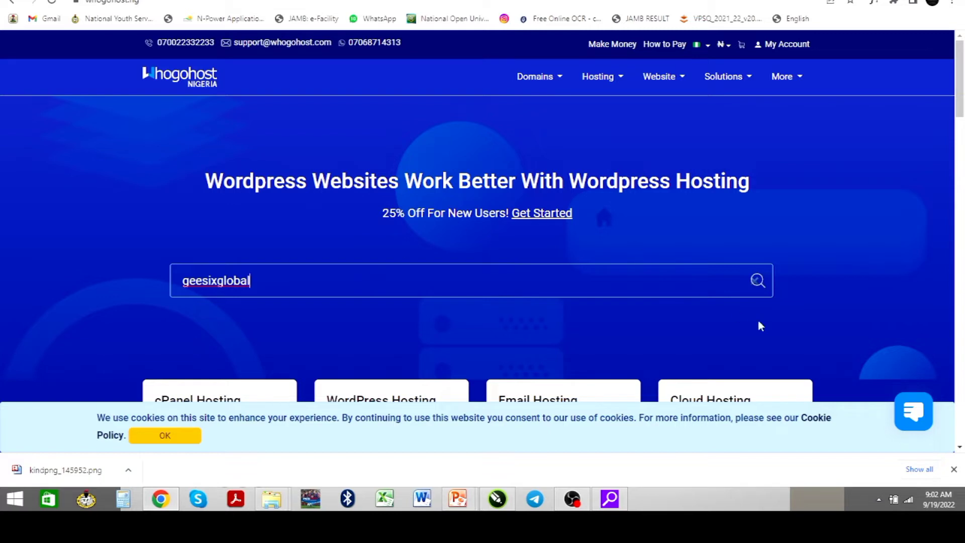
left_click(758, 281)
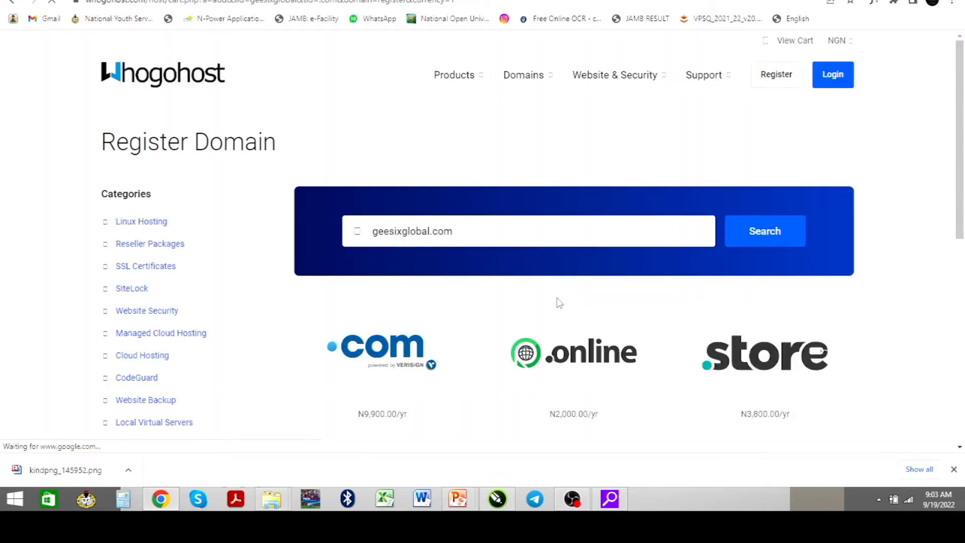
Review the geesixglobal.com availability and extension price table, then return to the top
scroll(559, 302, "down", 2)
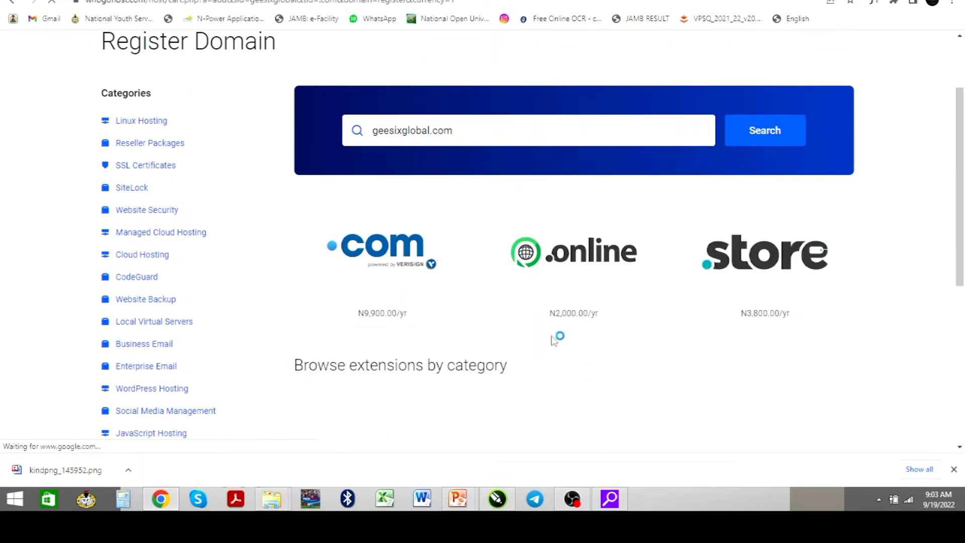
scroll(549, 341, "down", 2)
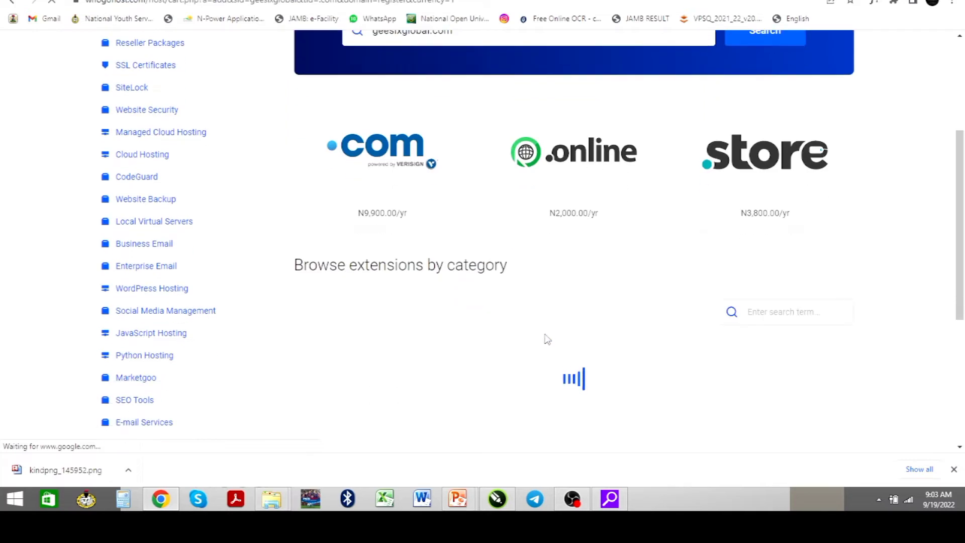
scroll(545, 341, "down", 2)
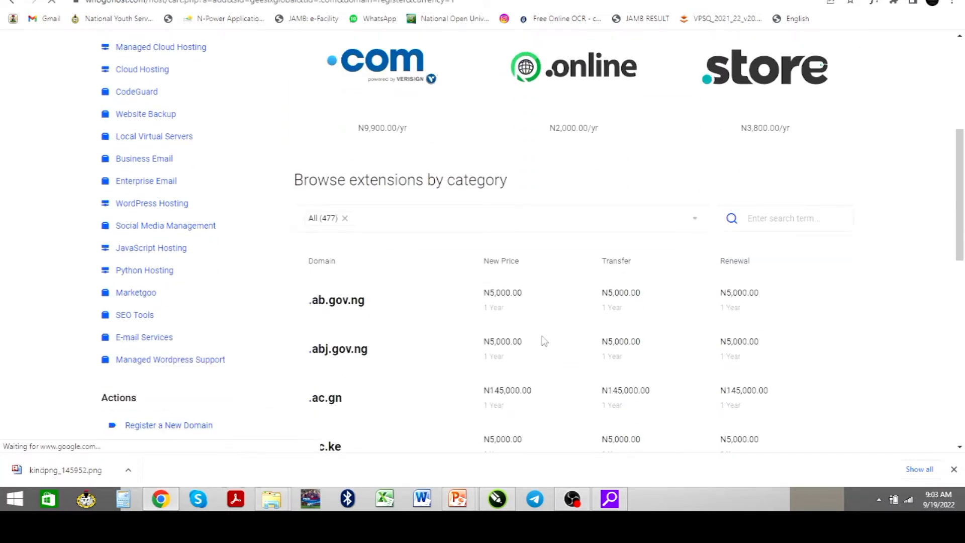
scroll(543, 341, "up", 4)
scroll(523, 331, "down", 2)
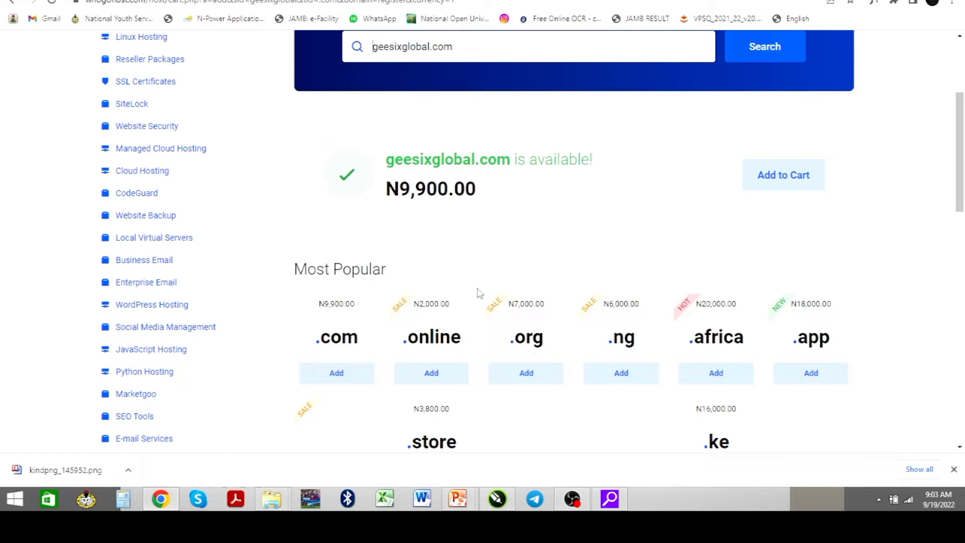
scroll(467, 294, "up", 2)
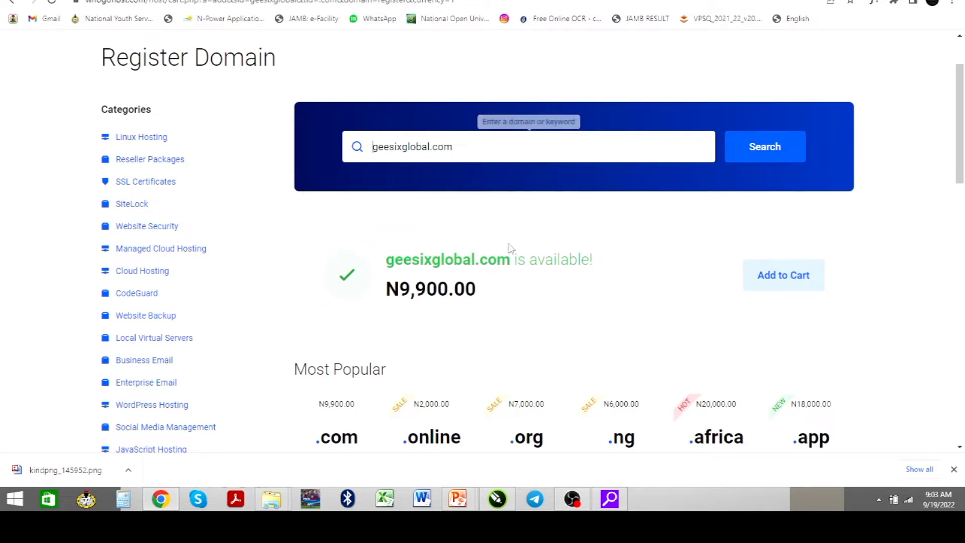
Go back to the Namelix results and scroll through logo ideas like luxdora and bluezora
left_click(410, 0)
mouse_move(506, 298)
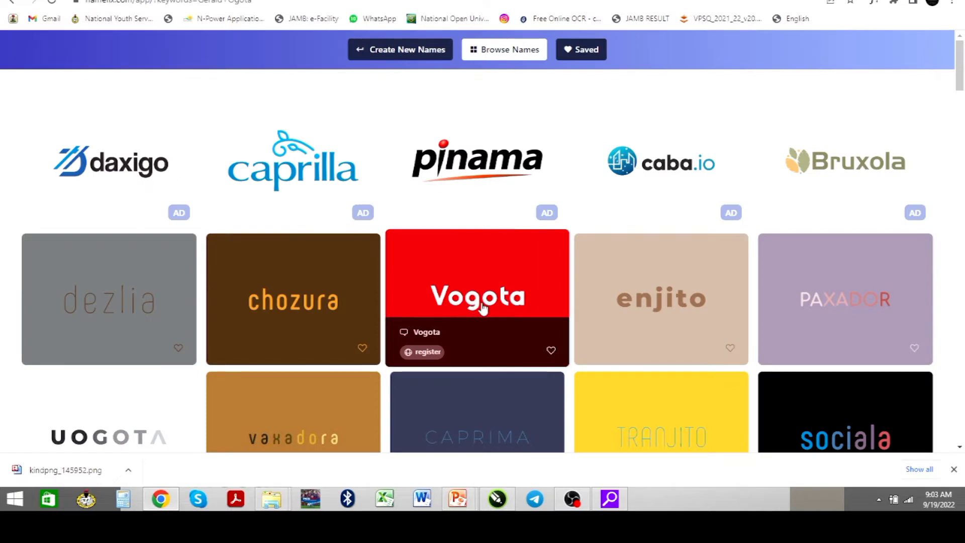
scroll(201, 286, "down", 2)
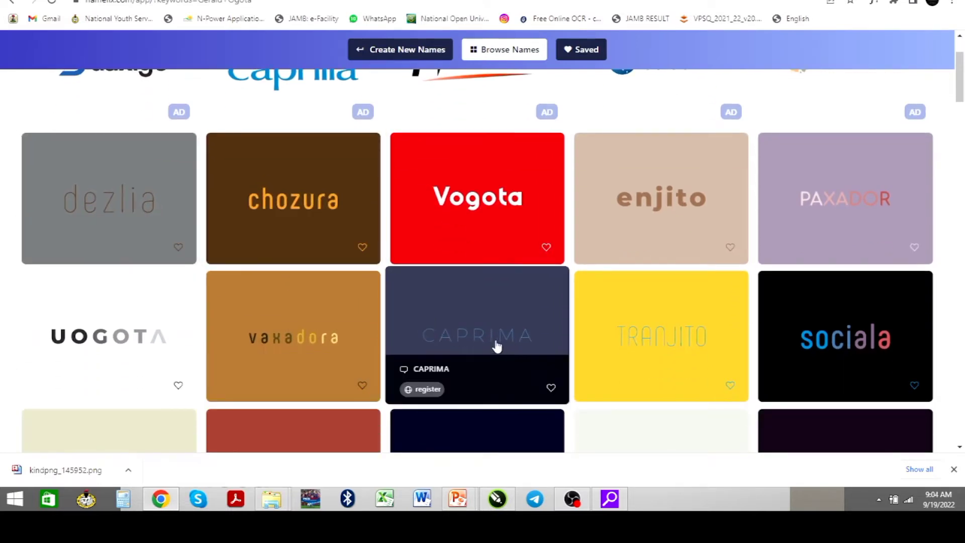
scroll(590, 284, "down", 2)
scroll(588, 292, "down", 2)
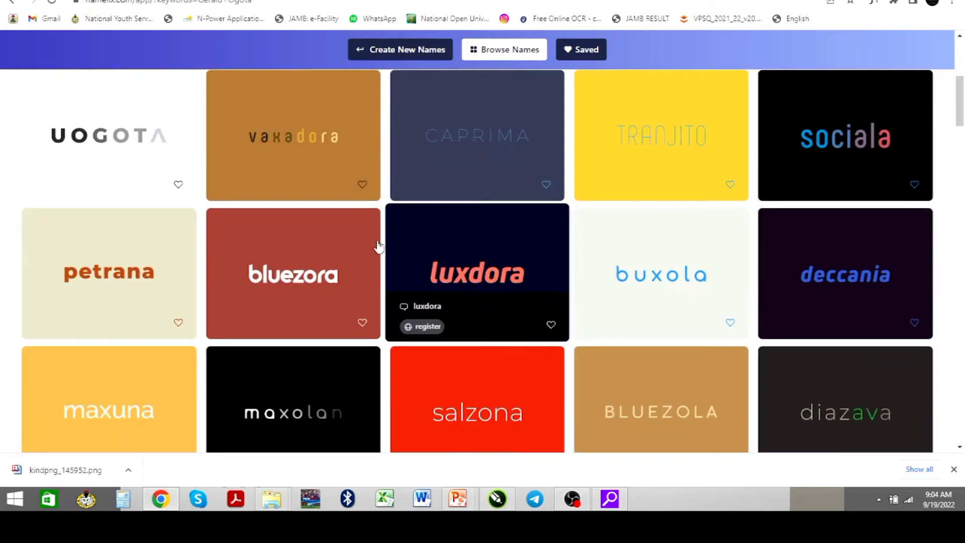
Replace the domain search with luxdora and check its availability
left_click(397, 0)
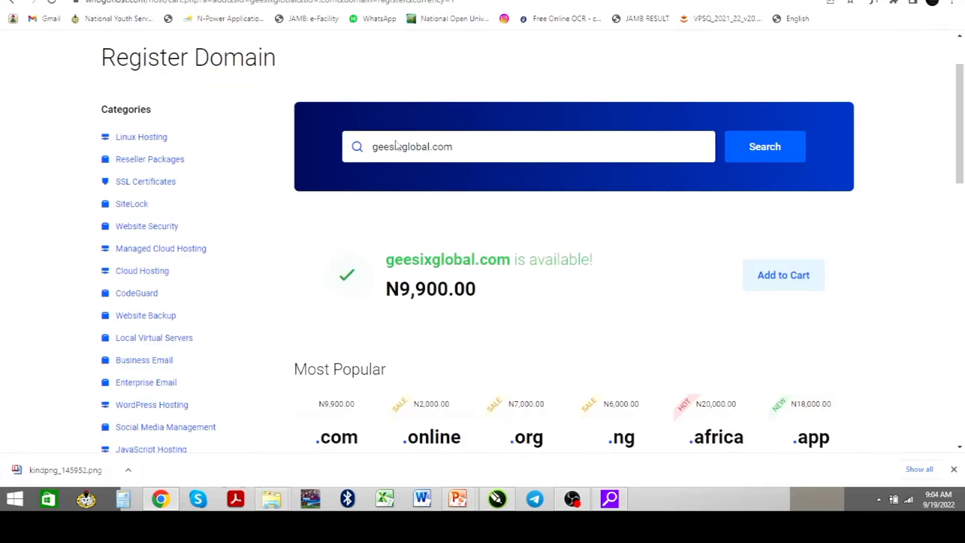
left_click_drag(480, 145, 312, 149)
type("l")
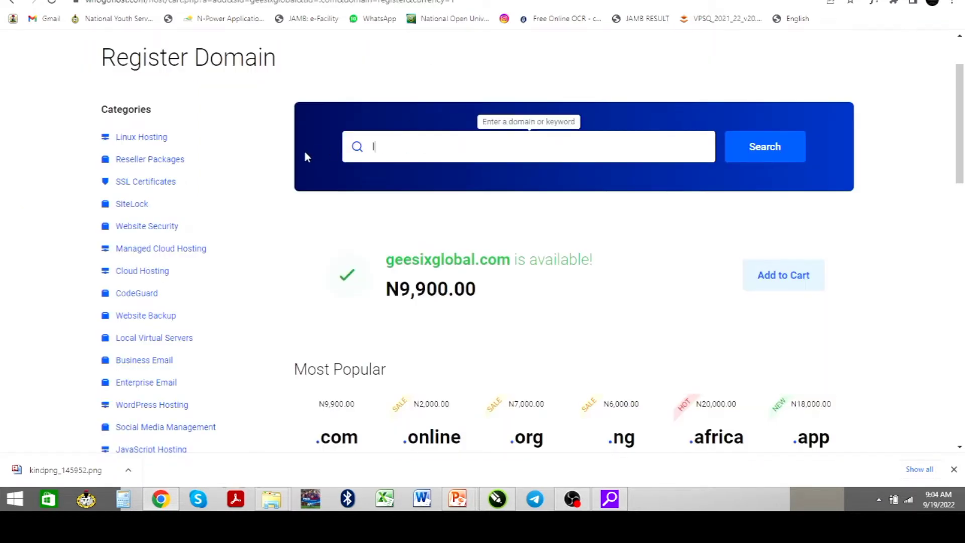
type("uxdora")
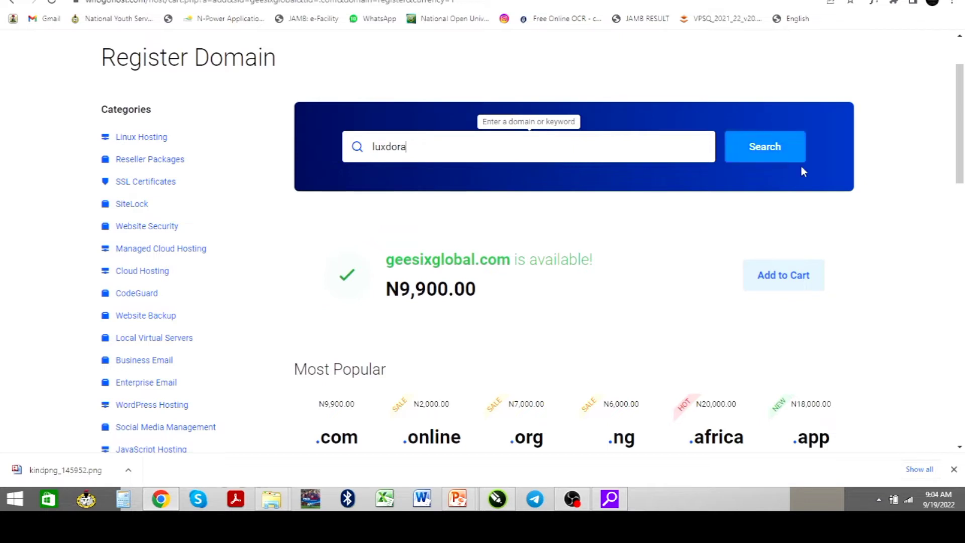
left_click(766, 149)
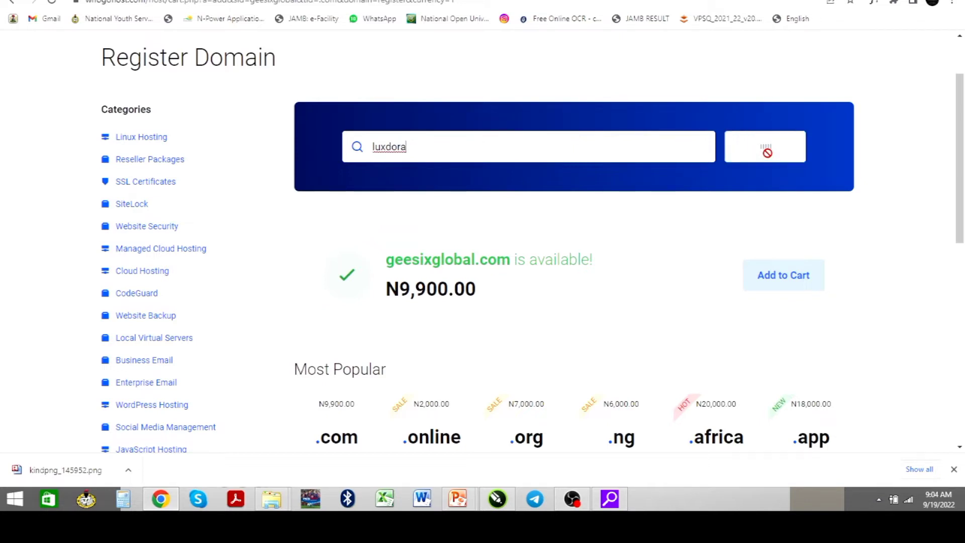
scroll(768, 159, "down", 2)
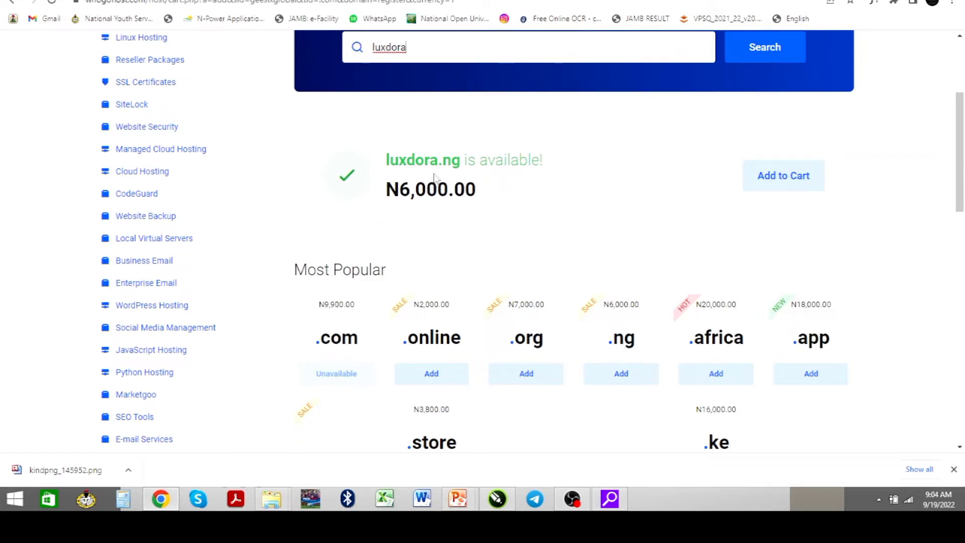
scroll(435, 177, "up", 2)
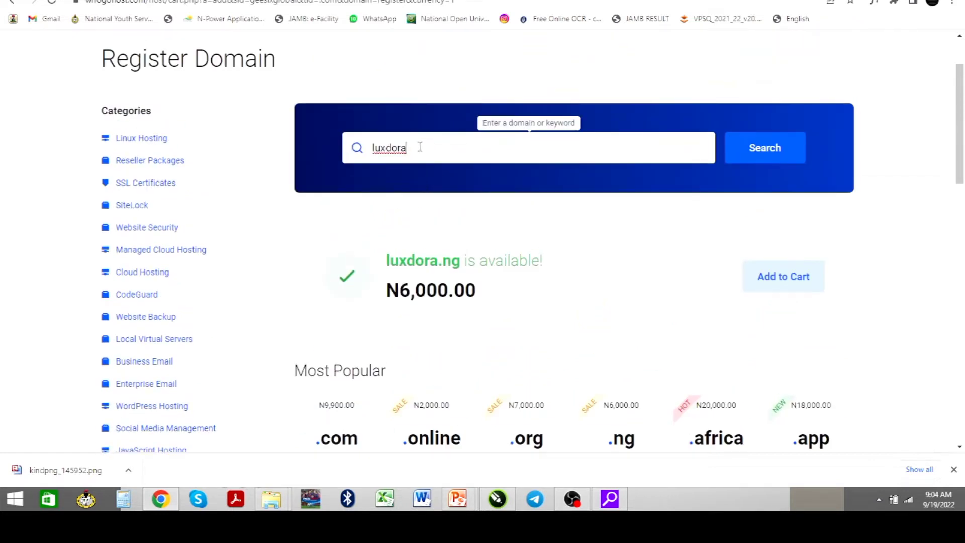
Search luxdora.com.ng and confirm it is available for N1,200.00
type(".com.ng")
left_click(734, 149)
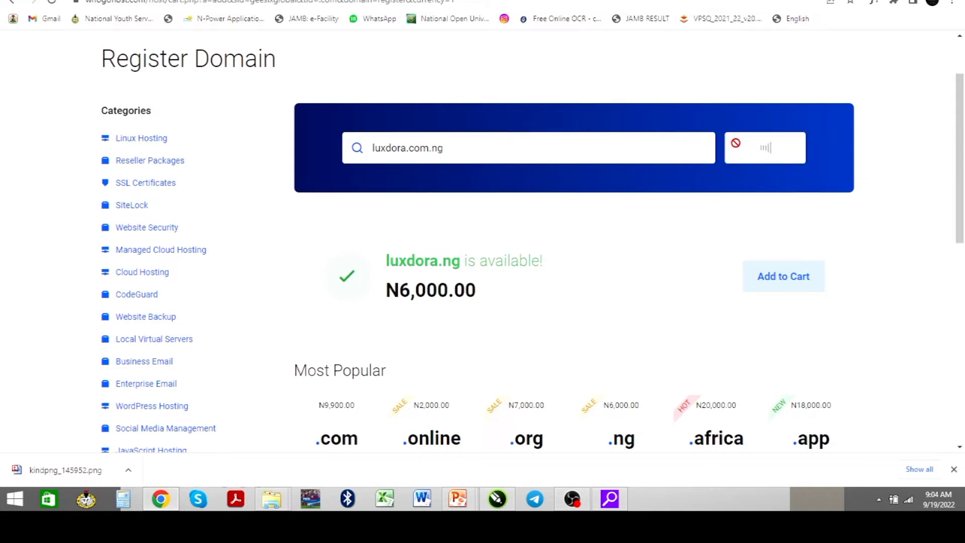
scroll(737, 146, "down", 2)
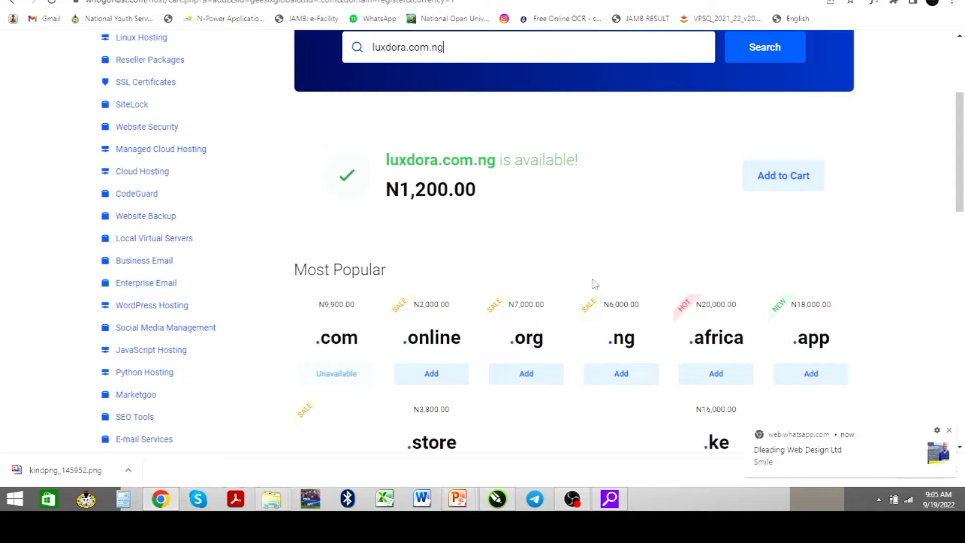
scroll(542, 231, "up", 2)
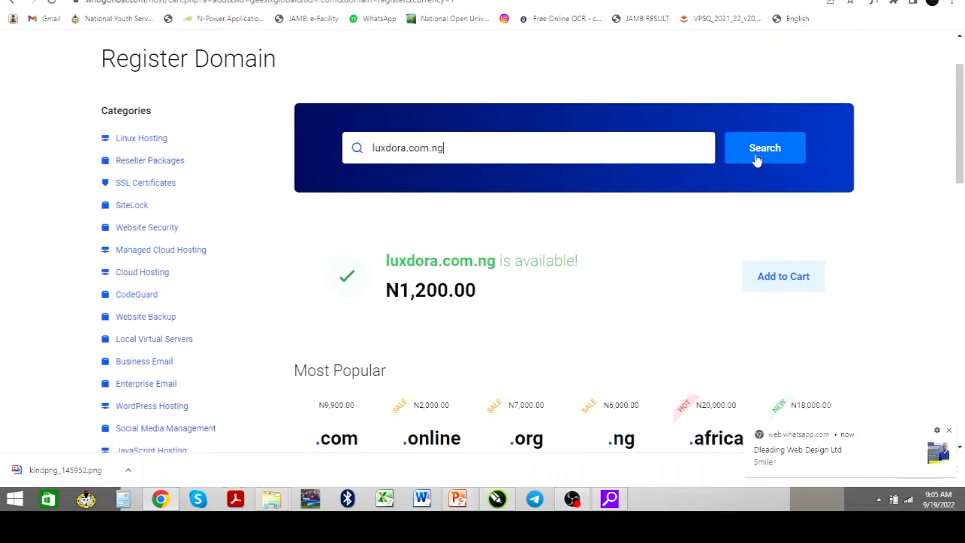
Add luxdora.com.ng to the cart and continue to the Shopping Cart
left_click(793, 279)
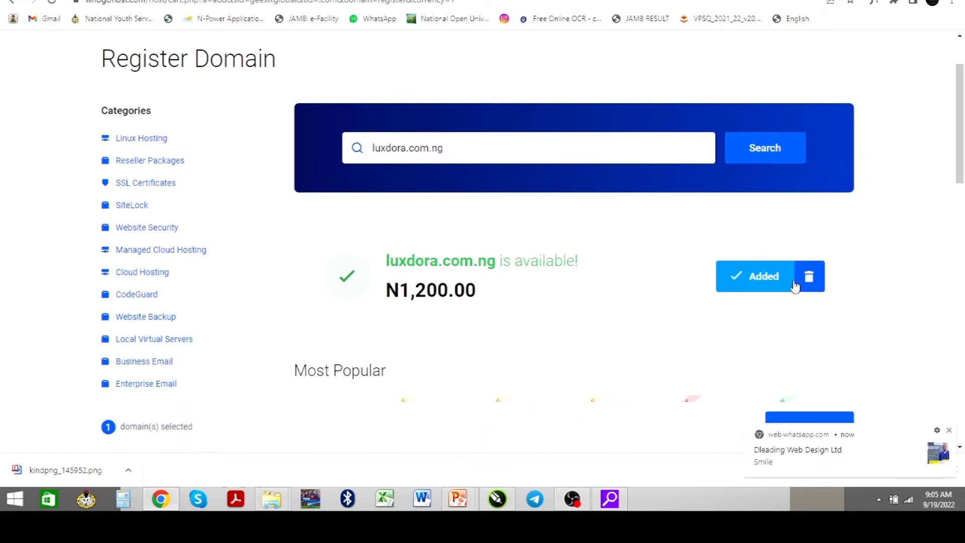
scroll(722, 370, "down", 2)
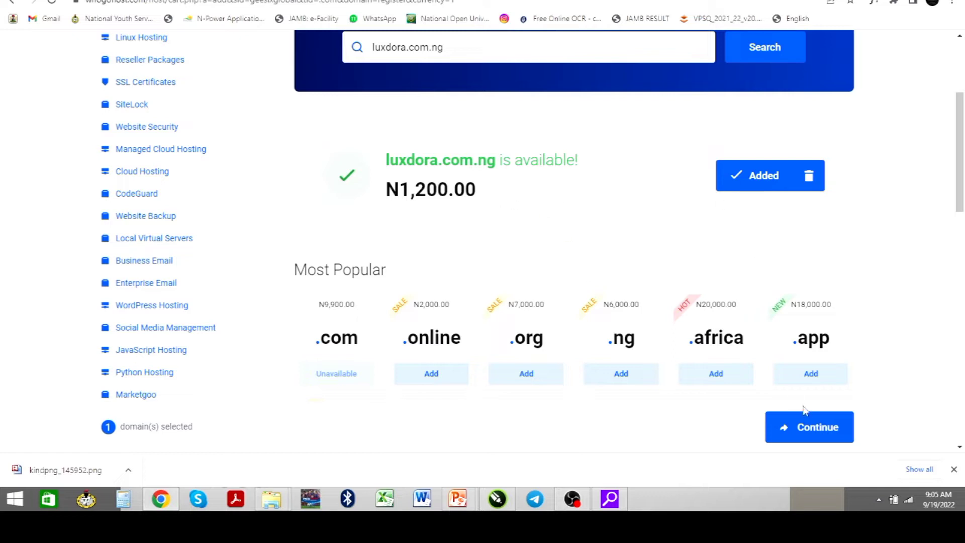
left_click(805, 433)
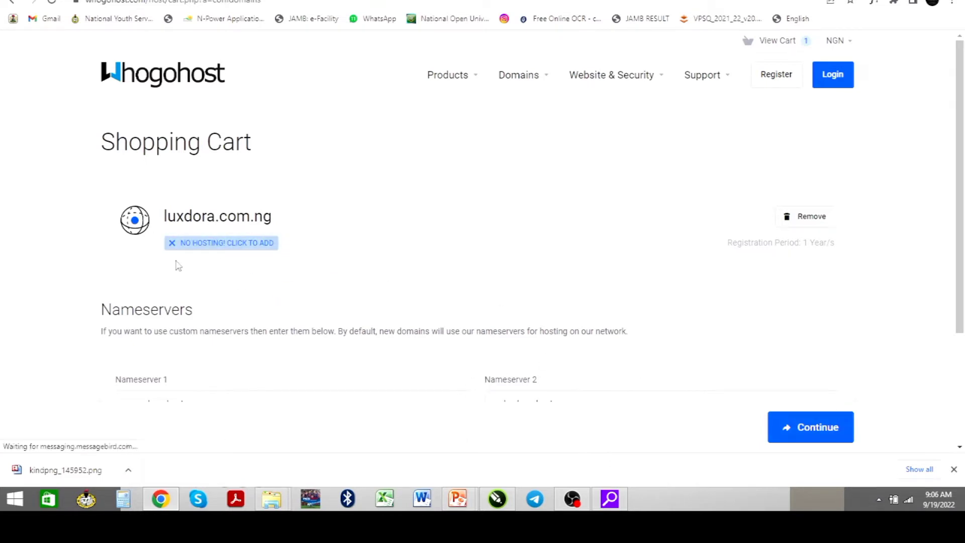
Open the Linux Hosting plans from the cart's 'No hosting' link under luxdora.com.ng
left_click(234, 246)
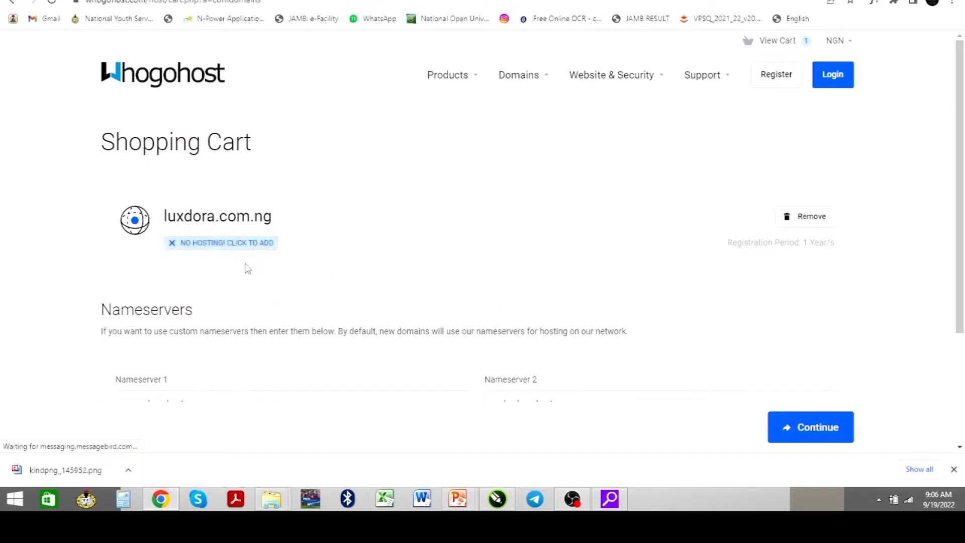
left_click(210, 246)
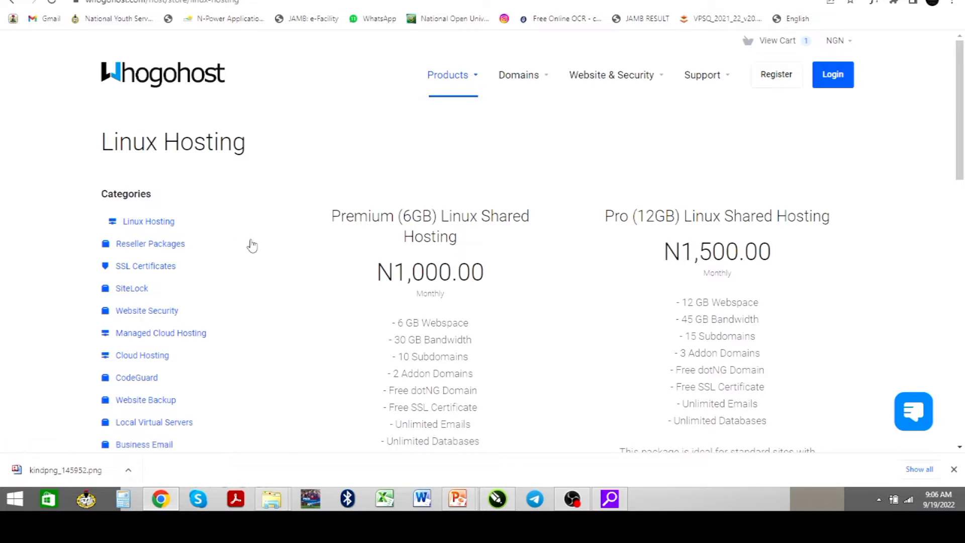
Review the Linux hosting plans and features, including Premium (6GB) at N1,000.00 and Pro (12GB) at N1,500.00
scroll(356, 285, "down", 1)
scroll(356, 285, "down", 2)
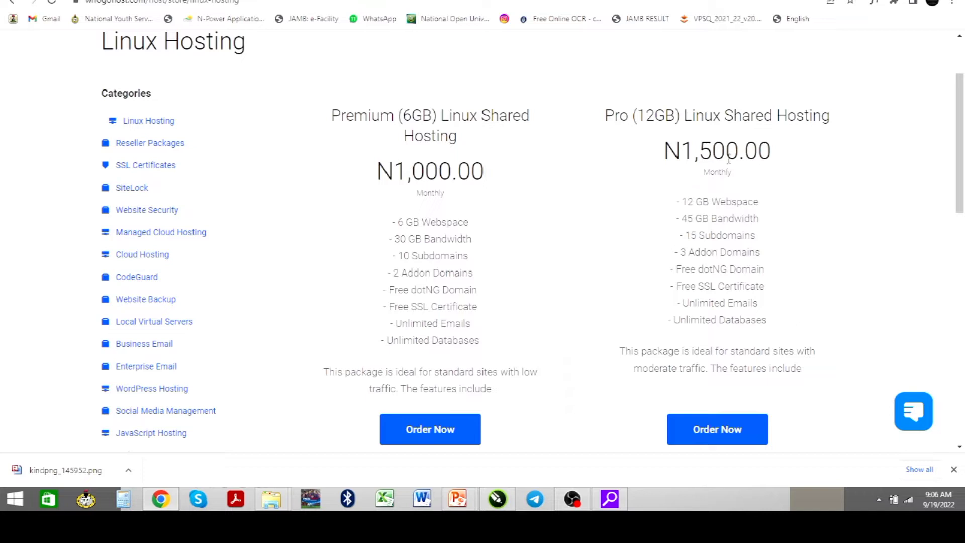
scroll(643, 213, "down", 2)
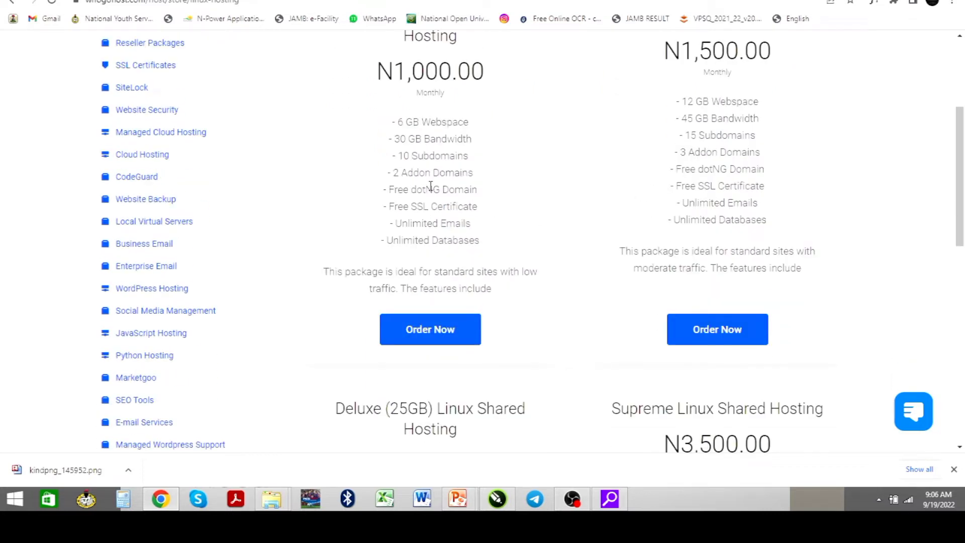
scroll(431, 186, "up", 2)
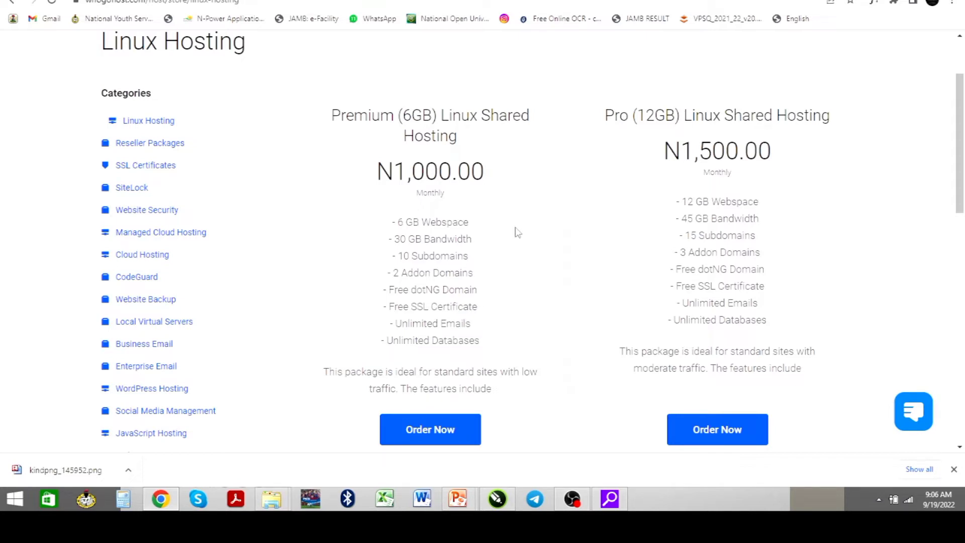
scroll(687, 254, "down", 4)
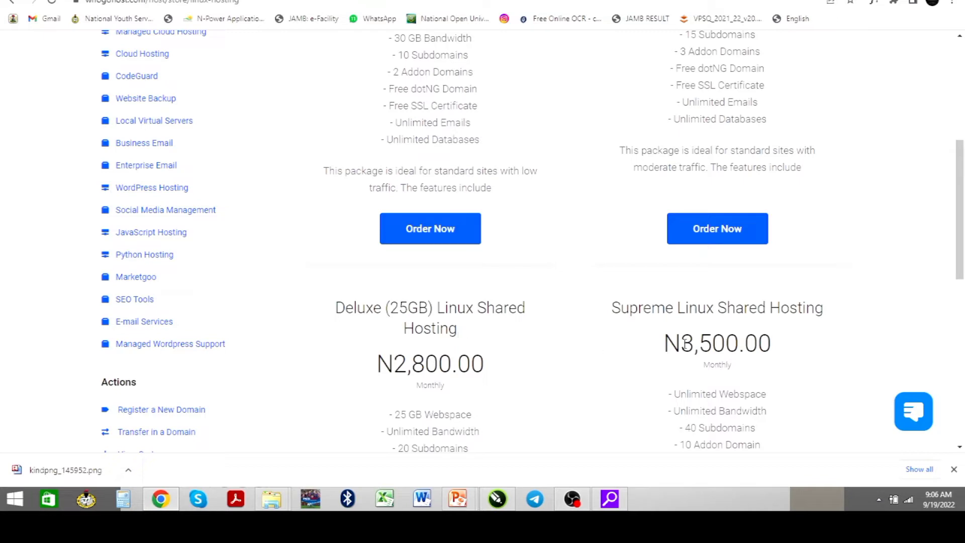
scroll(724, 341, "down", 6)
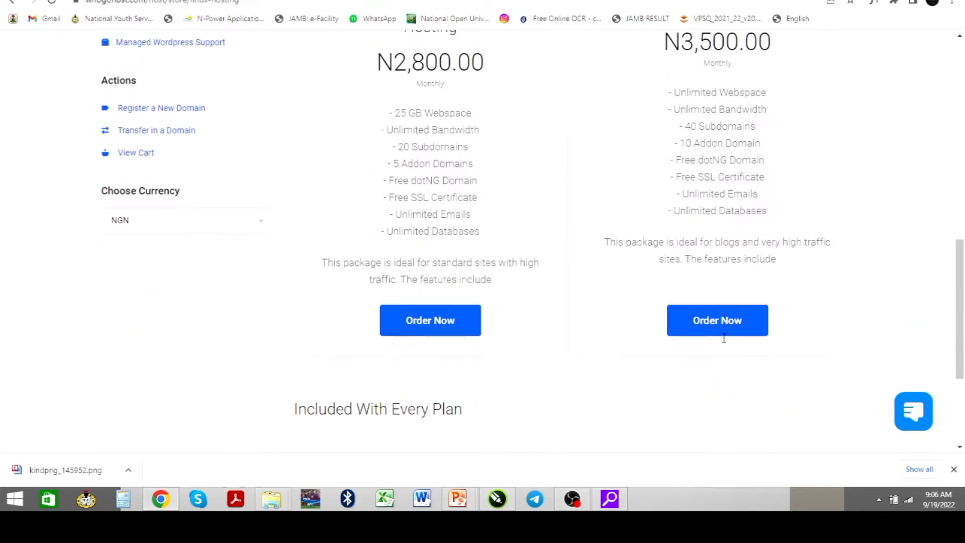
scroll(724, 342, "up", 2)
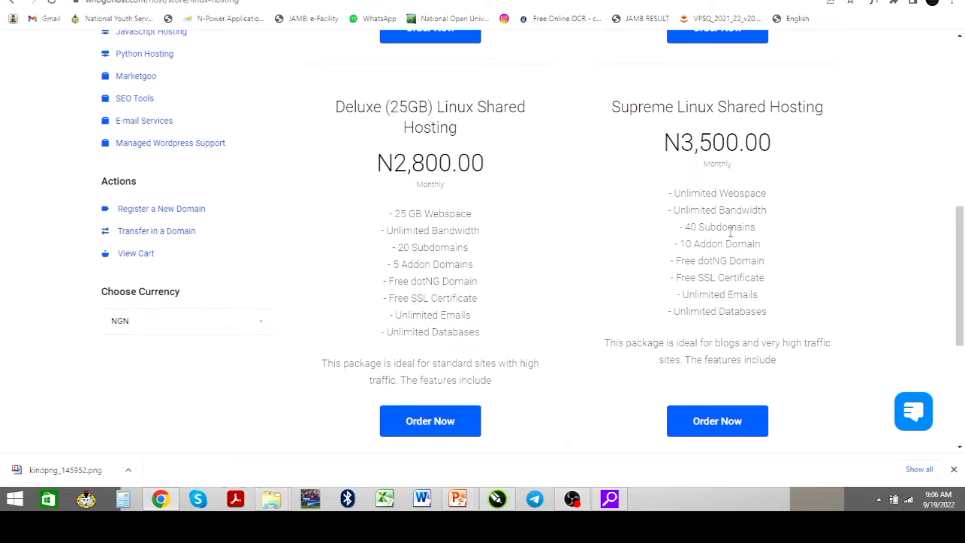
scroll(438, 240, "up", 10)
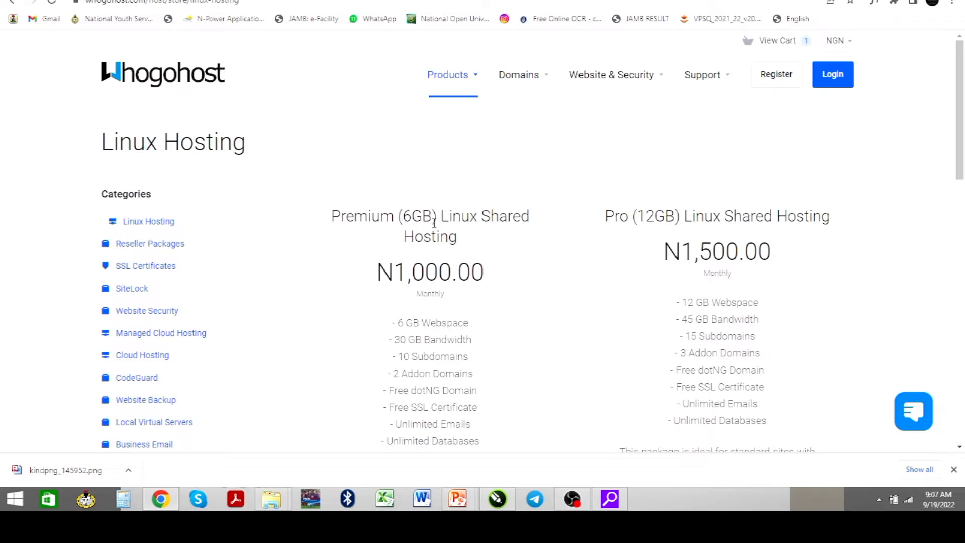
scroll(499, 258, "down", 2)
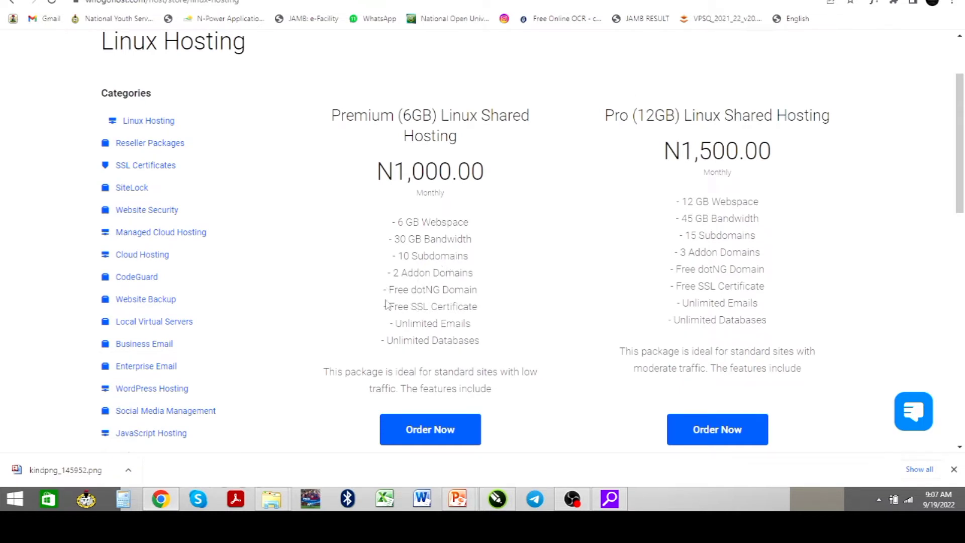
left_click_drag(390, 289, 487, 284)
left_click(486, 284)
scroll(431, 360, "down", 2)
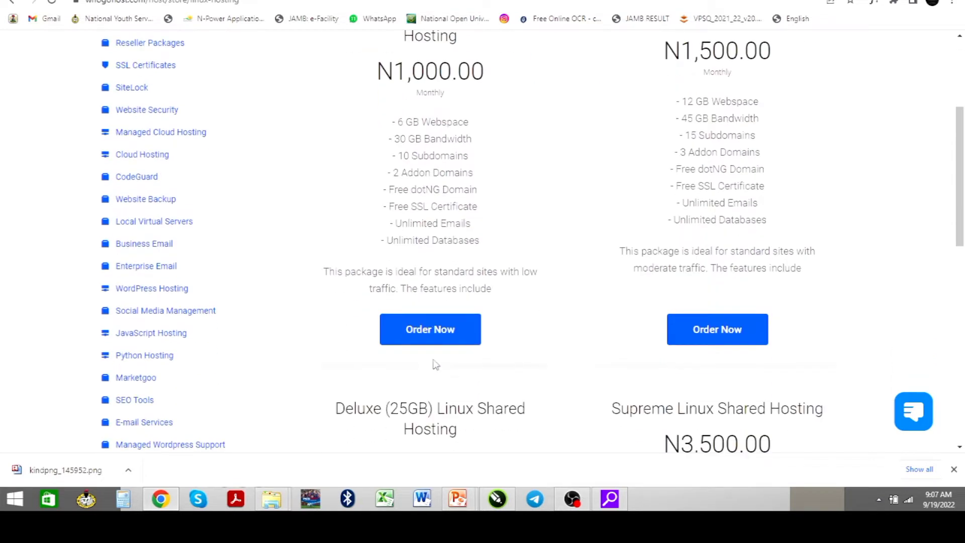
Order the Premium (6GB) plan and pair it with the cart domain luxdora.com.ng
left_click(442, 341)
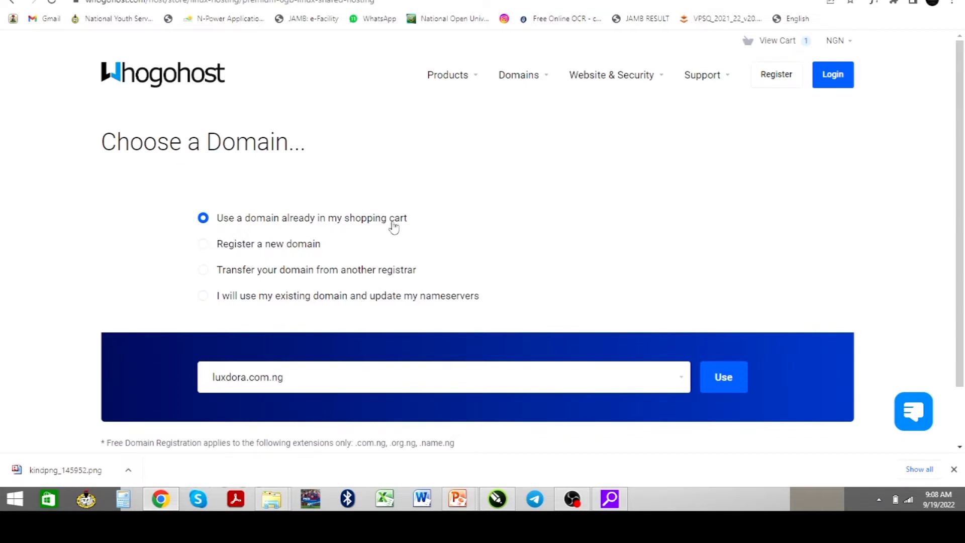
left_click(719, 382)
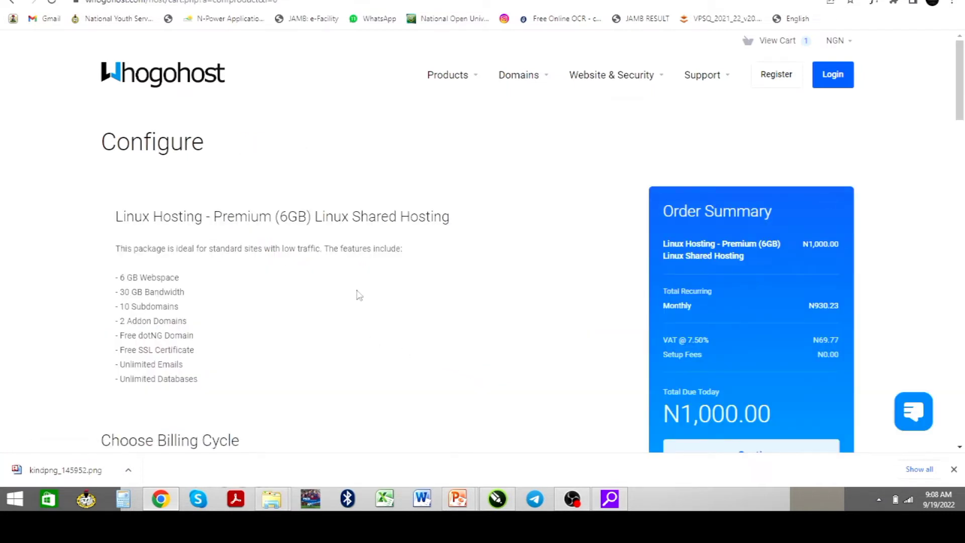
Switch Premium hosting to annual billing (N10,000.00), leave addons at None, and continue to checkout
scroll(352, 302, "down", 2)
scroll(339, 311, "down", 2)
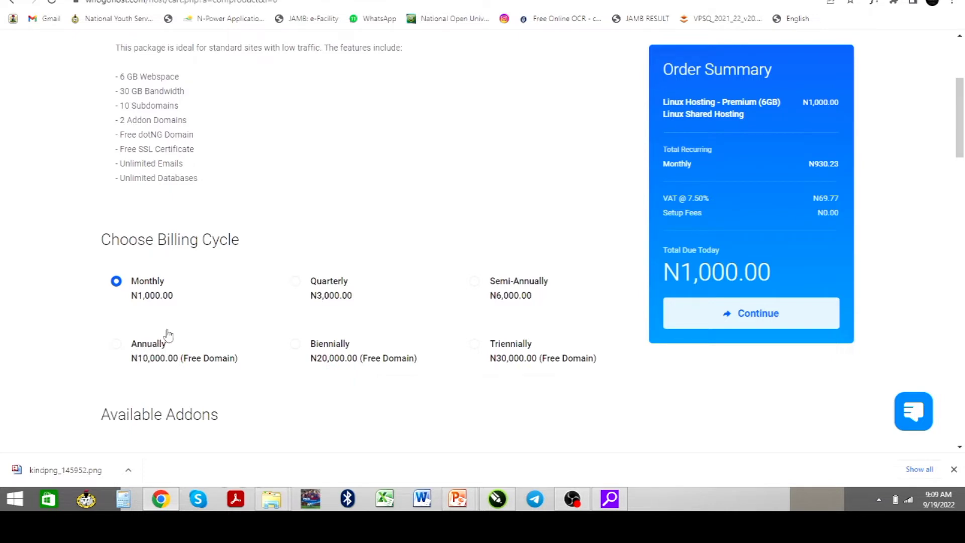
left_click(118, 346)
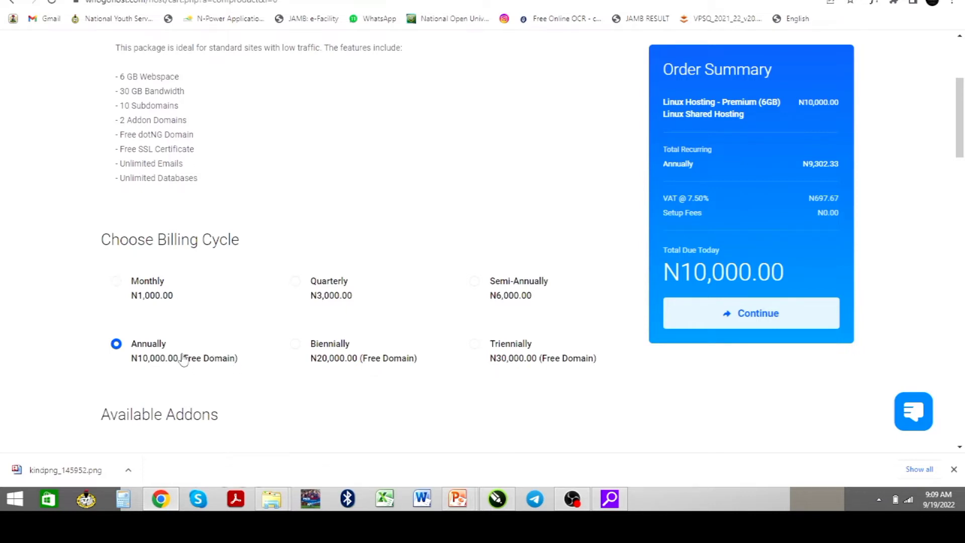
scroll(180, 359, "down", 4)
scroll(181, 356, "down", 6)
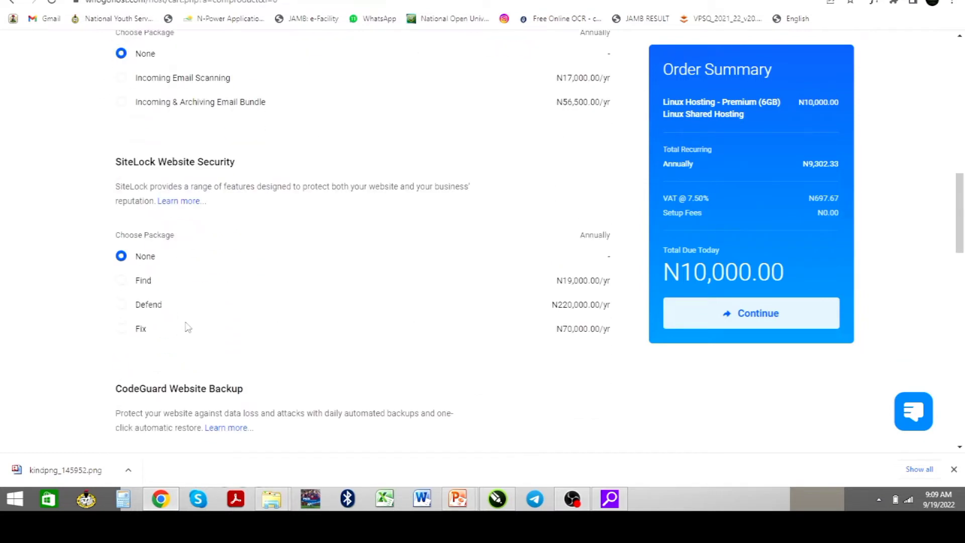
scroll(189, 326, "down", 10)
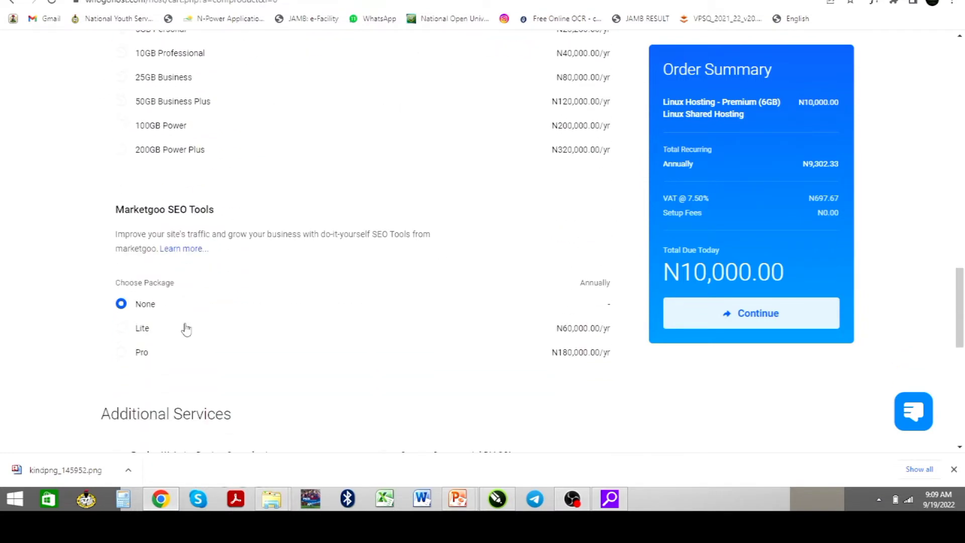
scroll(186, 323, "down", 10)
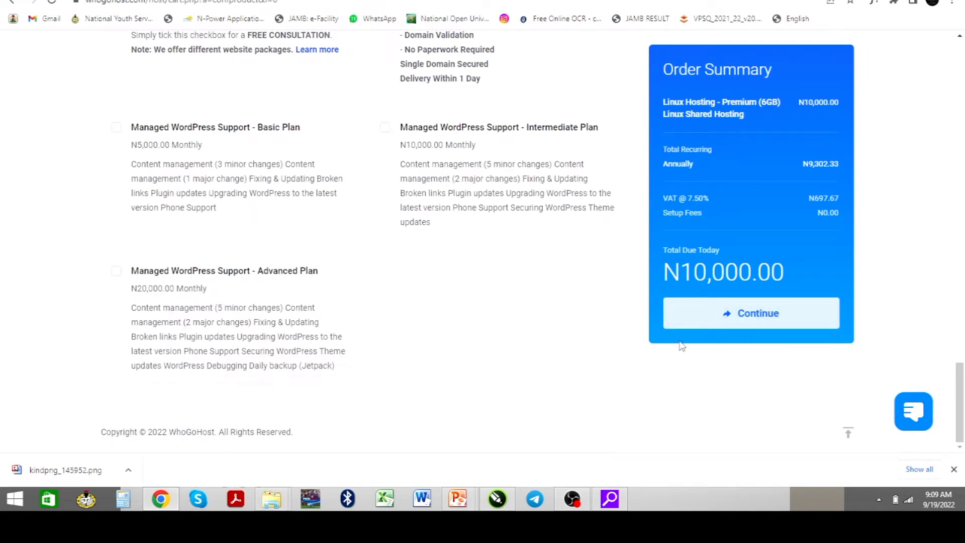
left_click(730, 318)
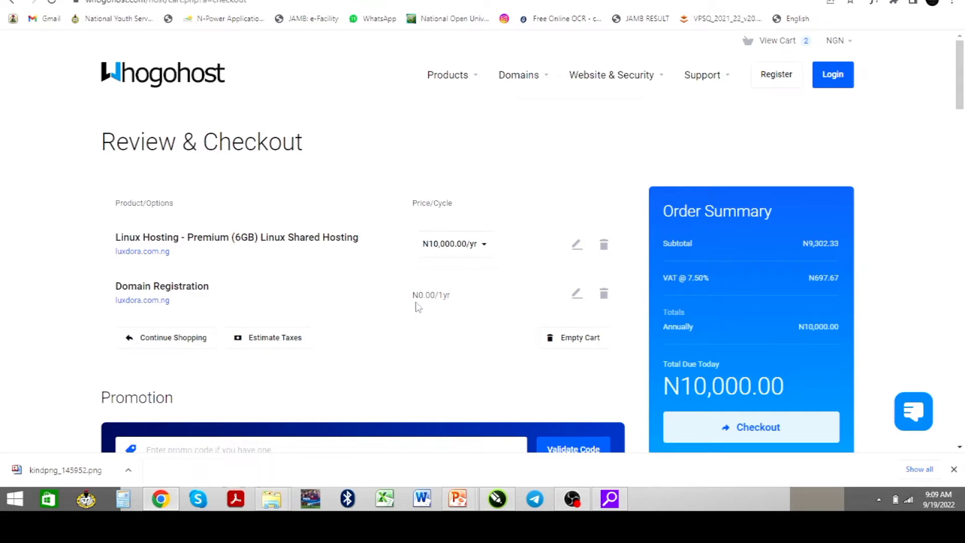
Go down to Billing Details and choose Existing Customer Login
scroll(436, 320, "down", 1)
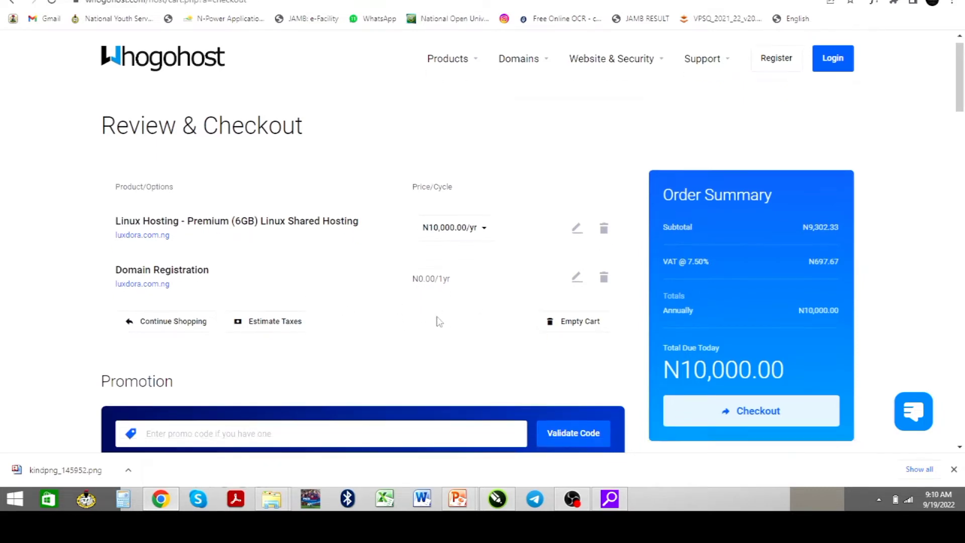
scroll(416, 351, "down", 8)
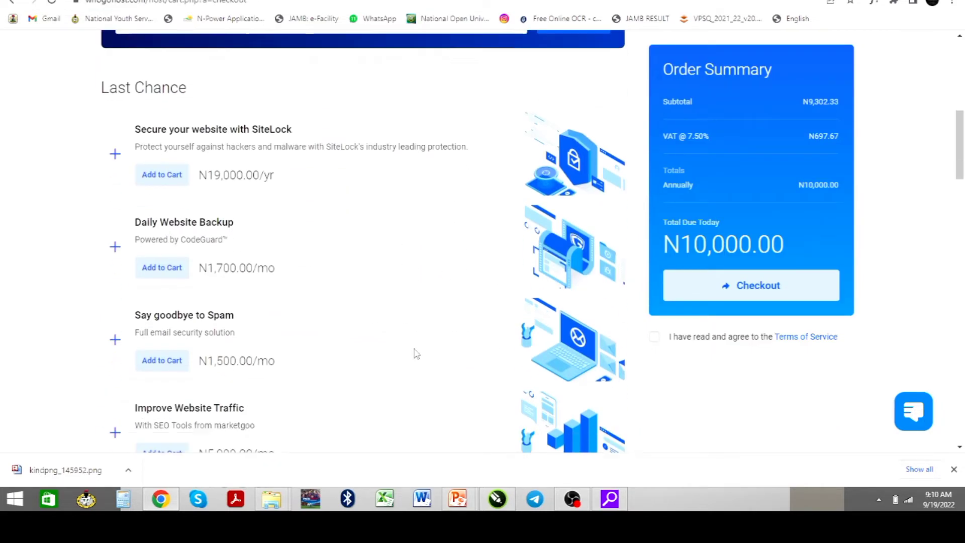
scroll(416, 352, "down", 5)
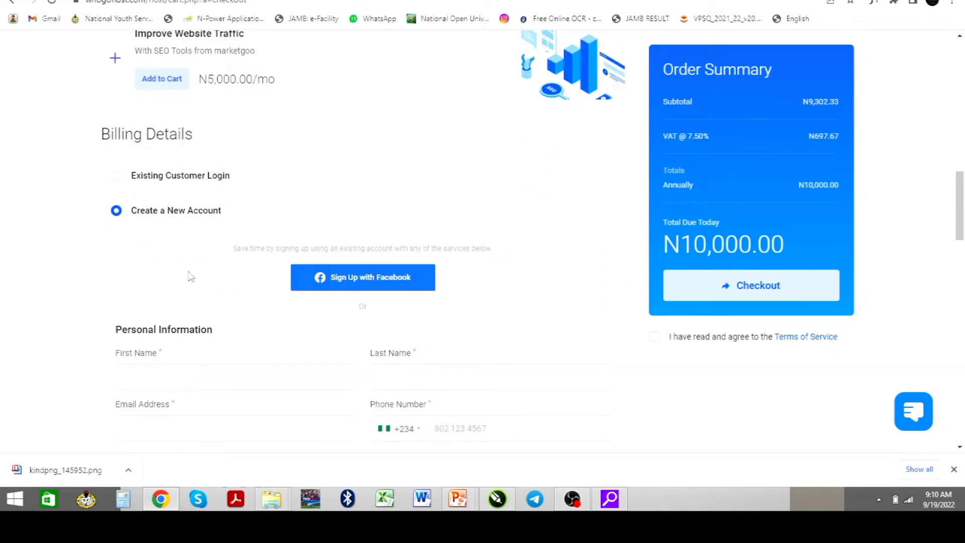
left_click(116, 177)
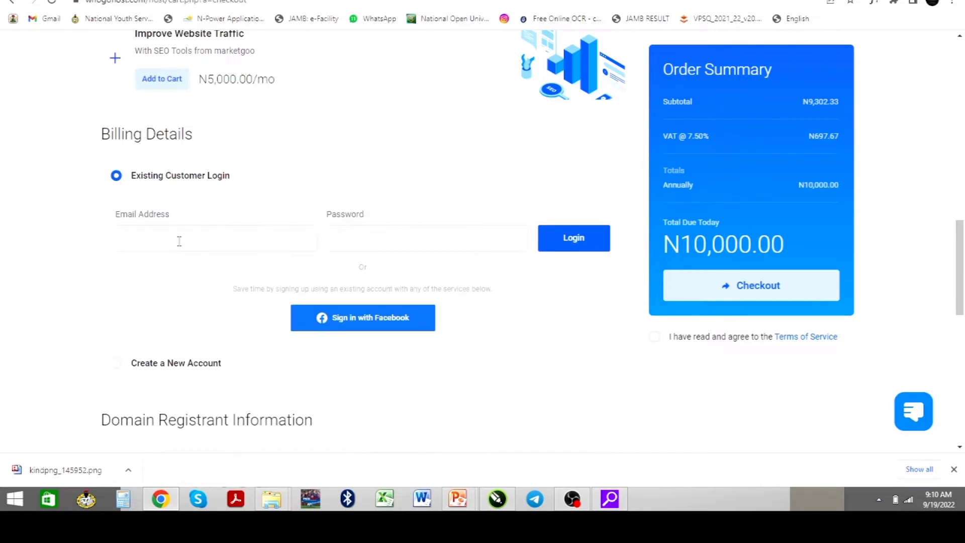
left_click(410, 246)
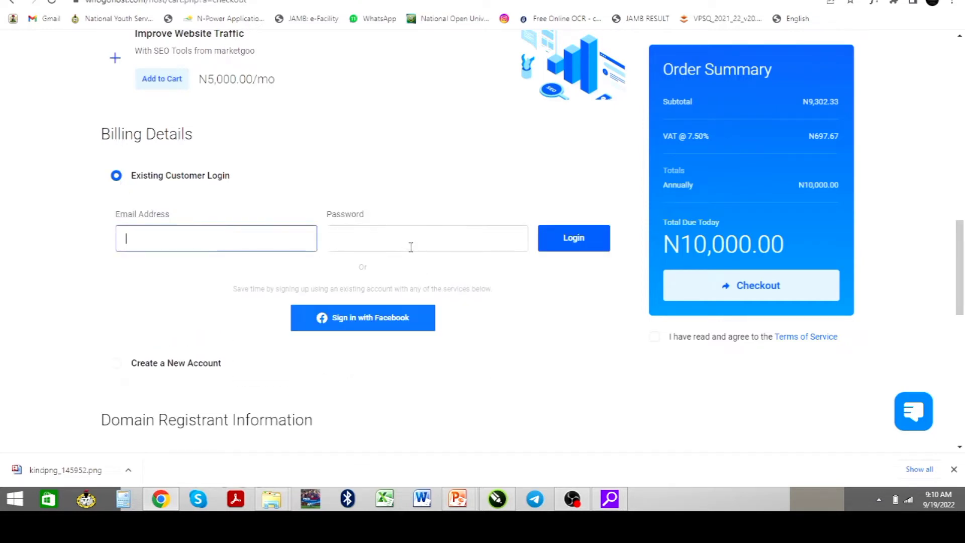
left_click(223, 243)
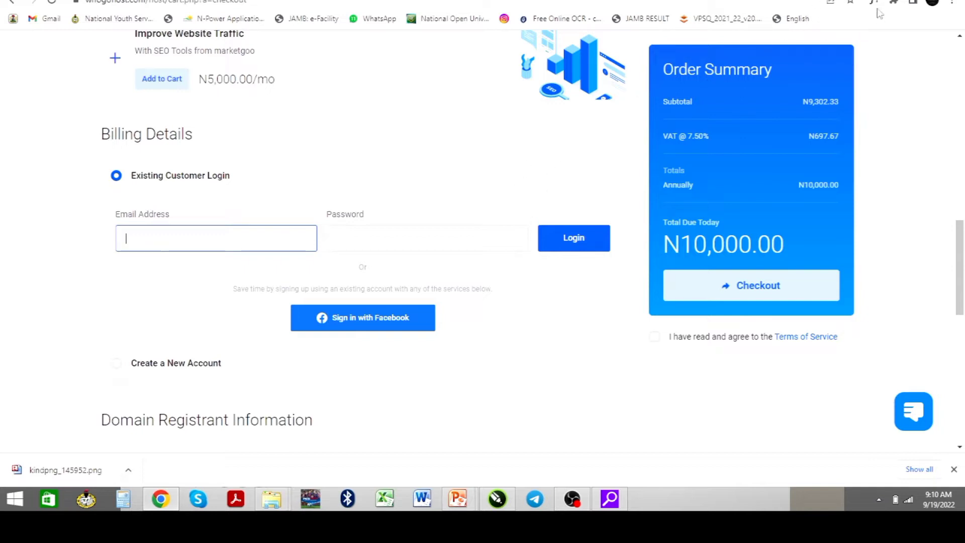
key("ctrl+t")
type("whogohost.com")
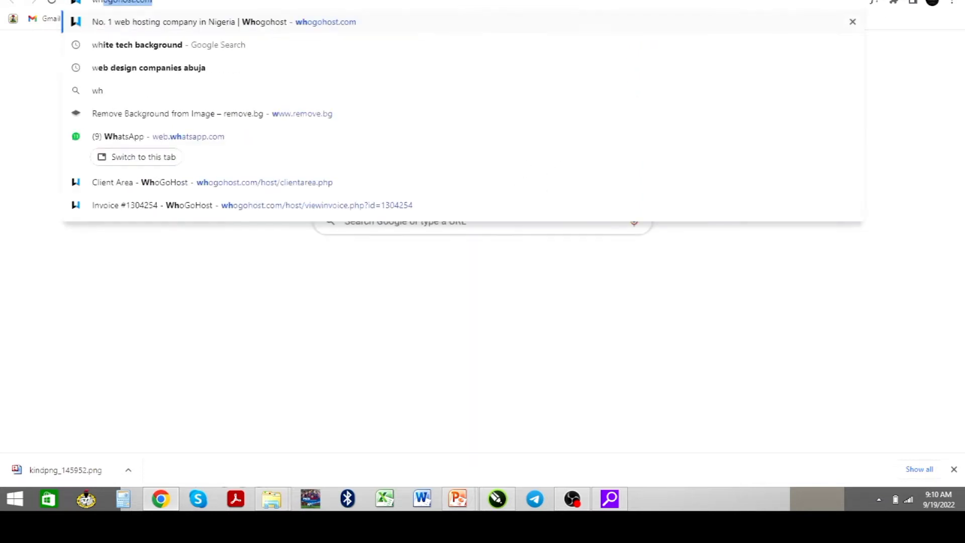
key("Return")
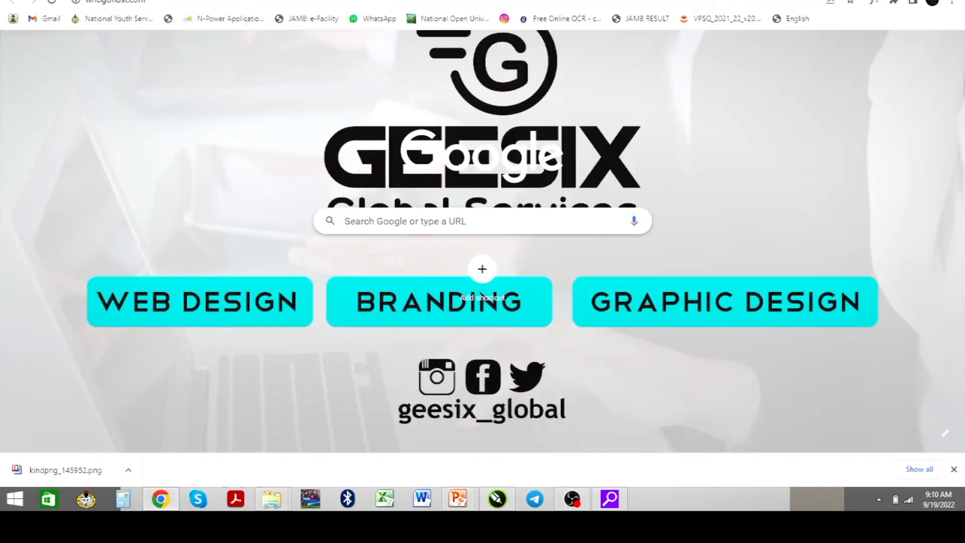
key("ctrl+shift+Tab")
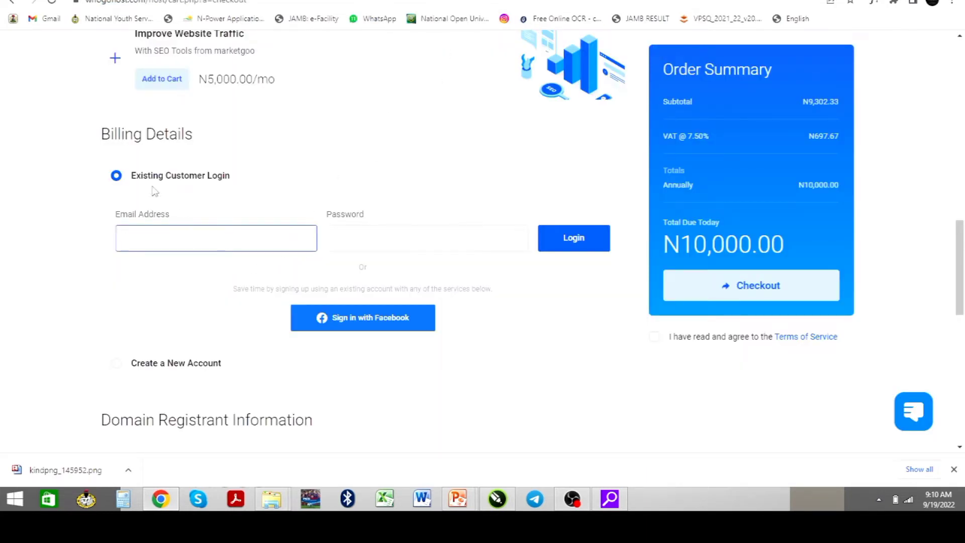
scroll(199, 301, "down", 2)
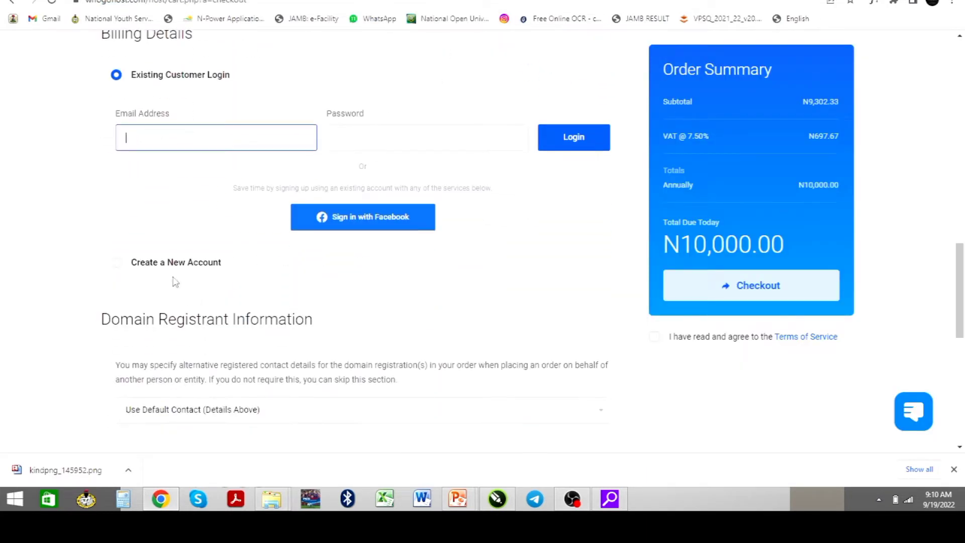
Choose Create a New Account and review the form down to the Paystack payment method
left_click(116, 263)
scroll(246, 209, "down", 2)
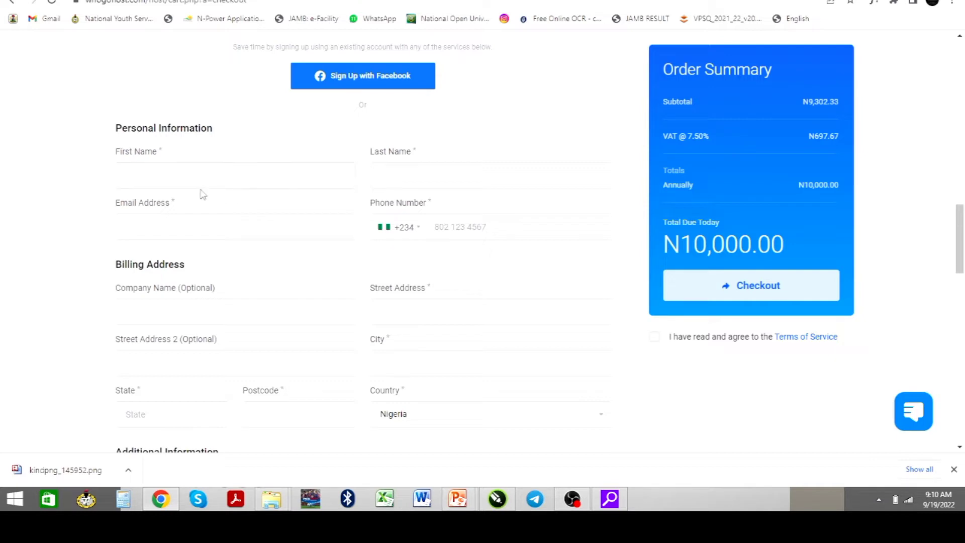
scroll(407, 236, "down", 2)
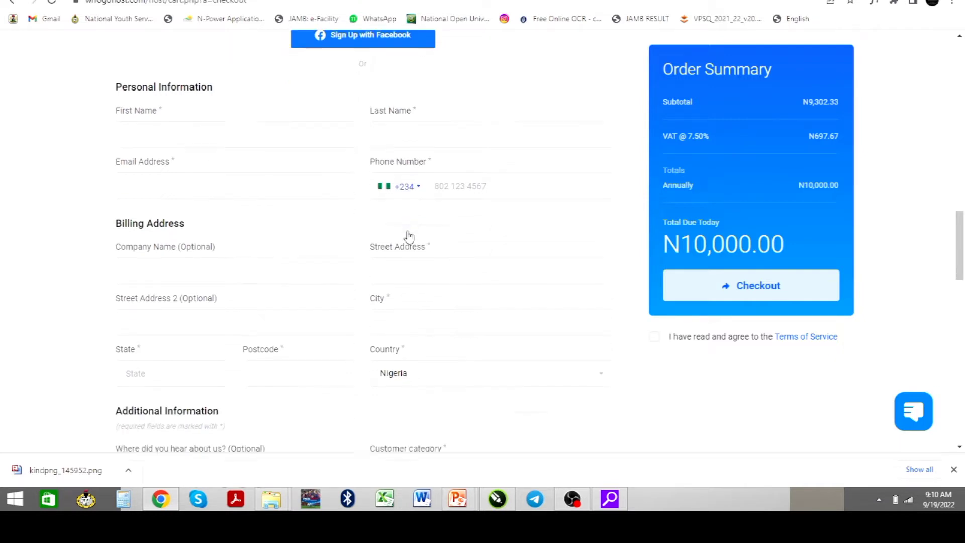
scroll(408, 238, "down", 2)
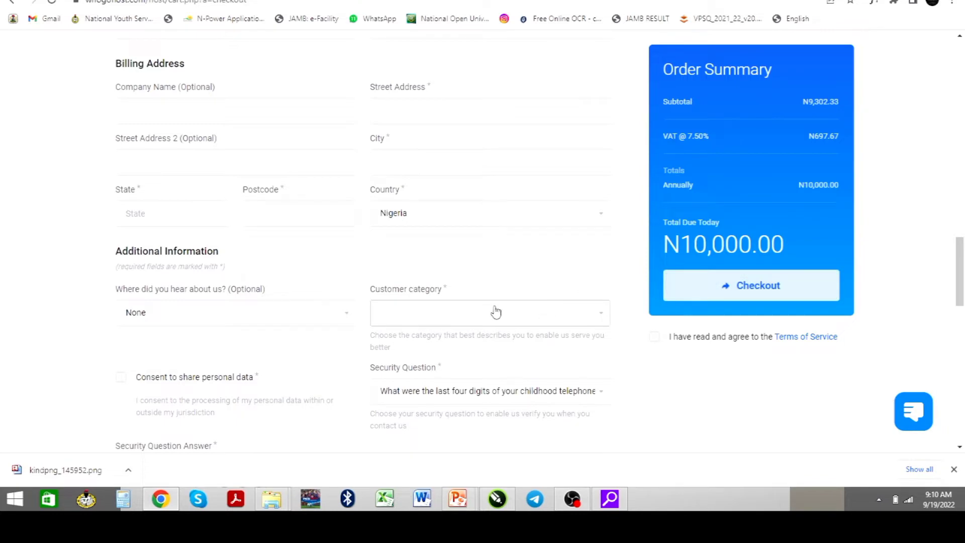
scroll(505, 314, "down", 4)
scroll(502, 306, "down", 4)
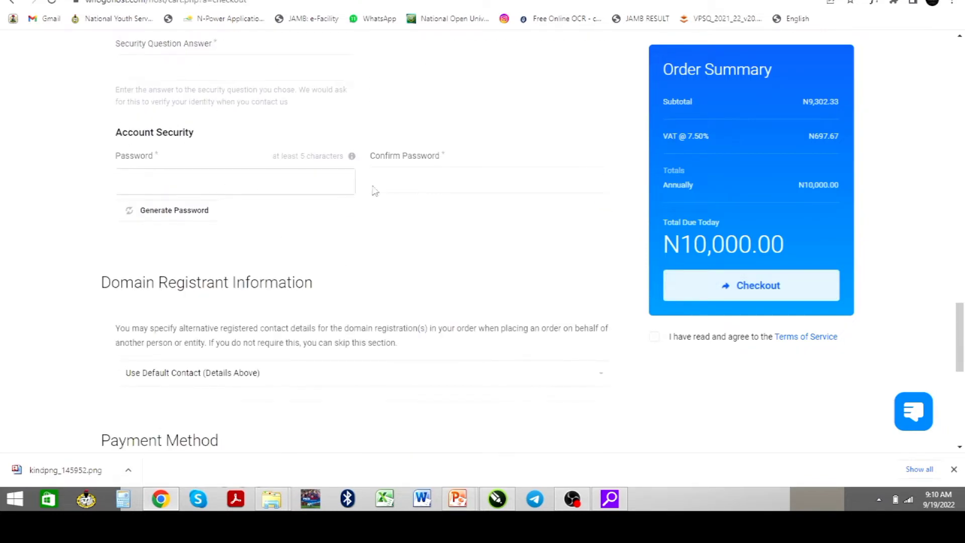
scroll(269, 263, "down", 3)
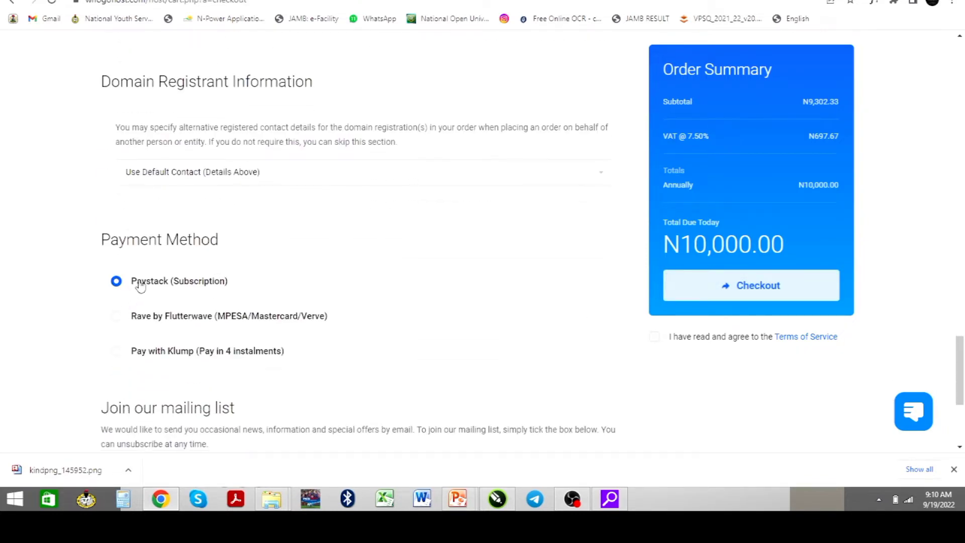
scroll(178, 346, "down", 4)
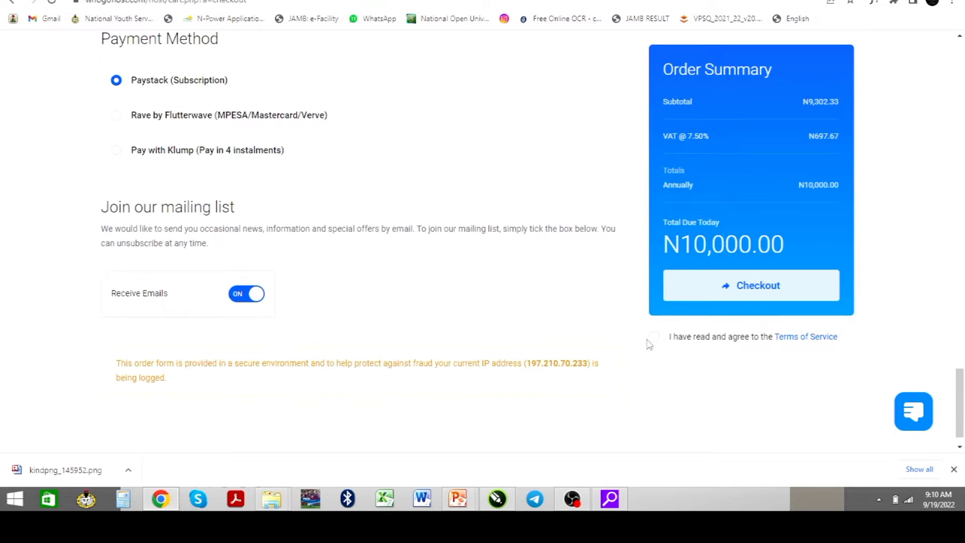
scroll(512, 346, "down", 1)
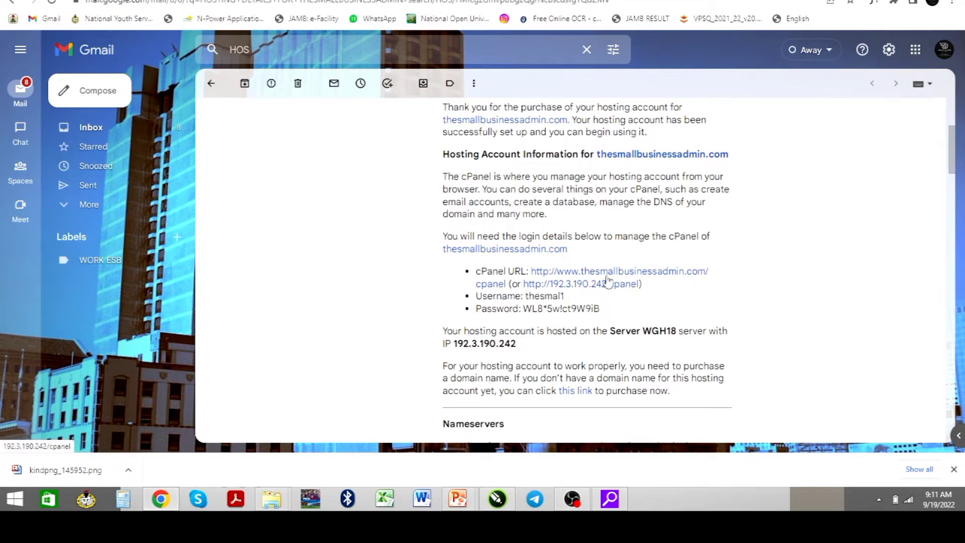
Read the hosting-details email, highlighting the domain name and the cPanel login details
scroll(458, 205, "up", 2)
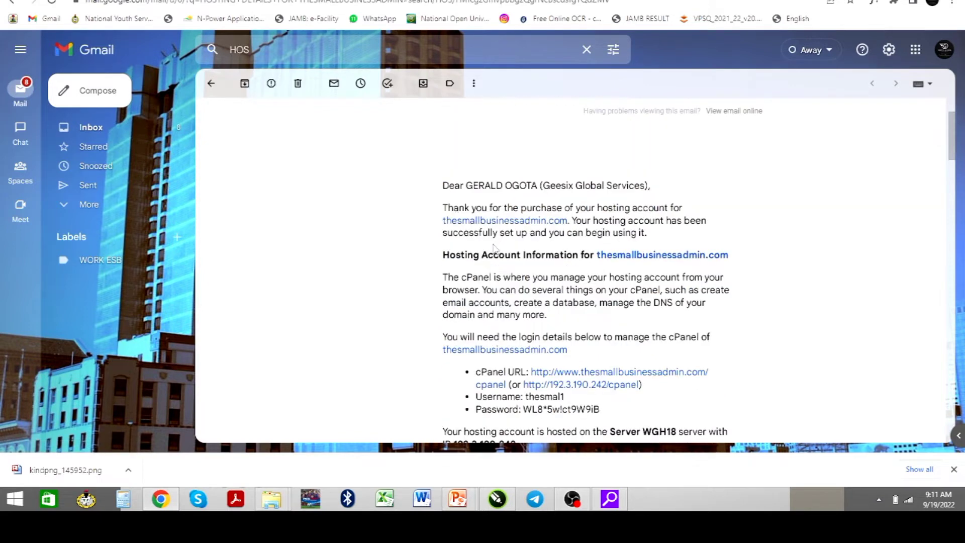
scroll(503, 247, "down", 4)
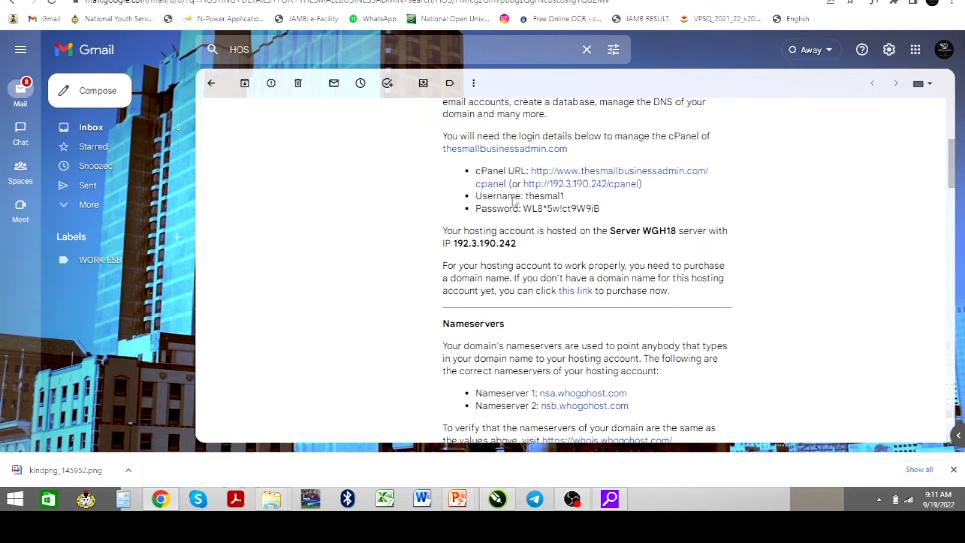
scroll(425, 197, "up", 6)
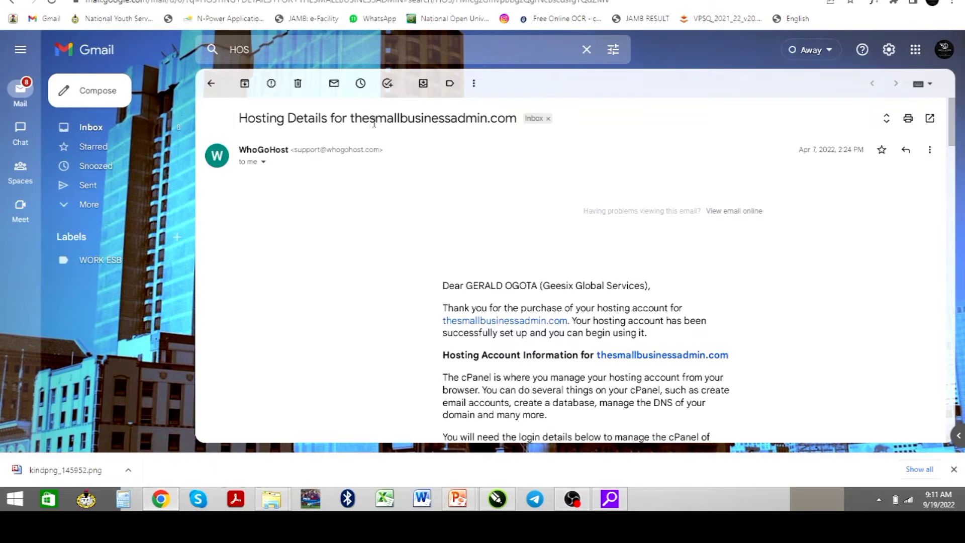
left_click_drag(353, 119, 513, 118)
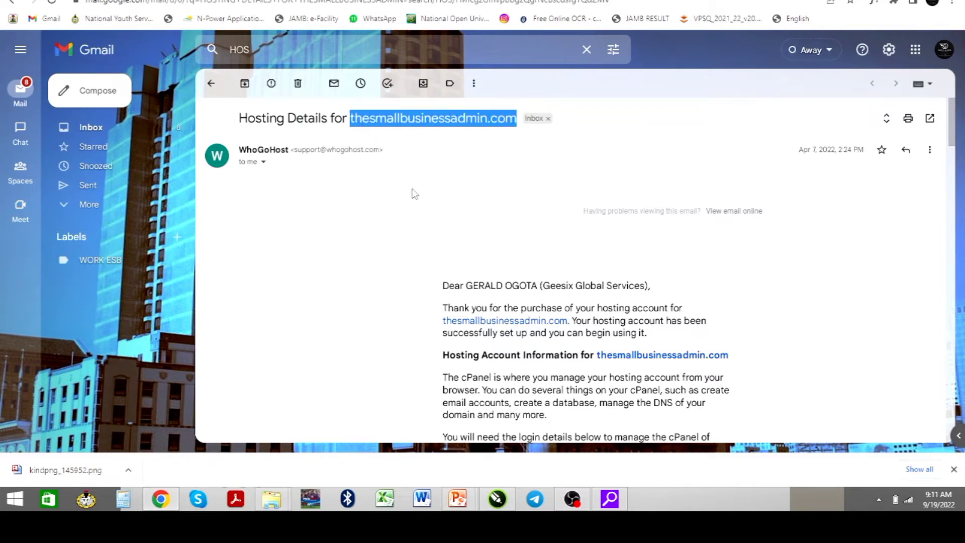
scroll(402, 201, "down", 4)
scroll(472, 232, "down", 2)
left_click_drag(438, 132, 642, 216)
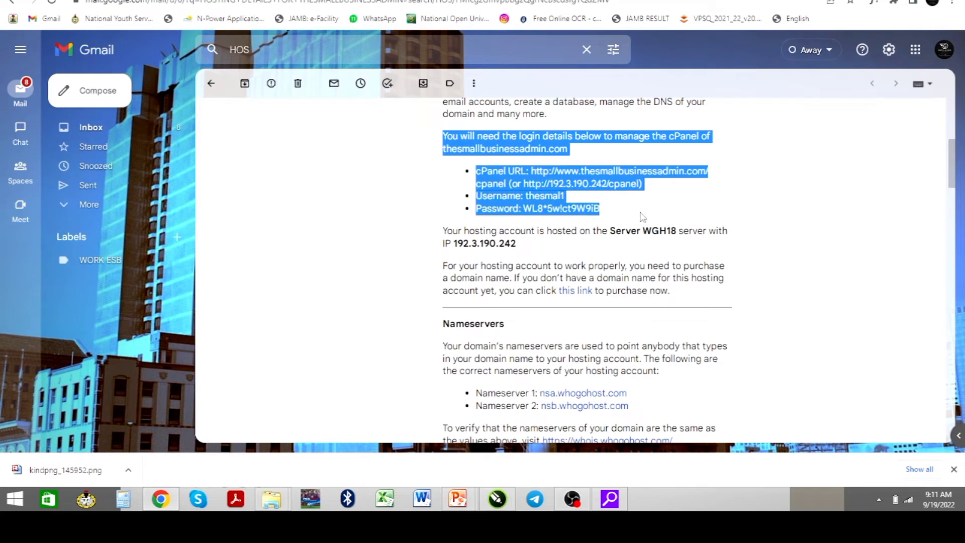
left_click(642, 217)
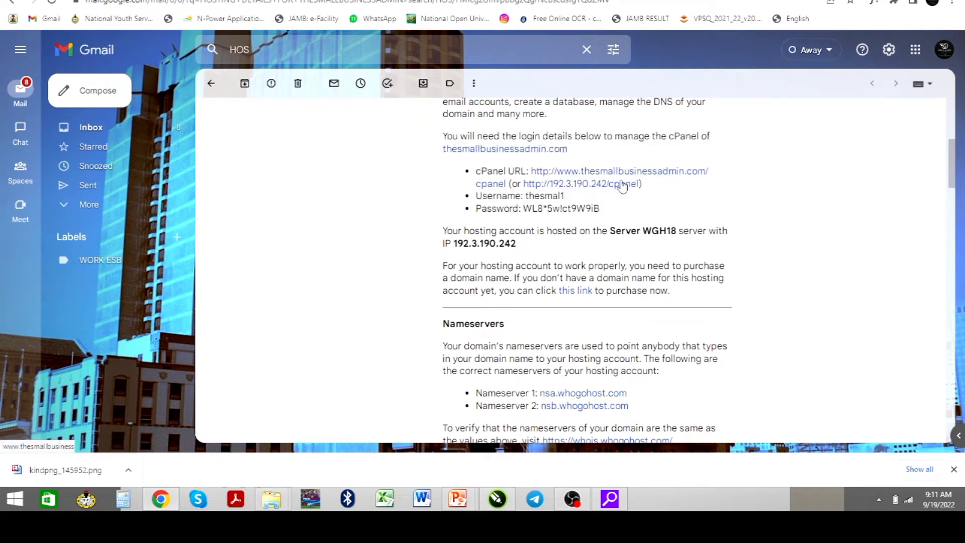
Open the cPanel login page from the email and paste in the account username
left_click(605, 176)
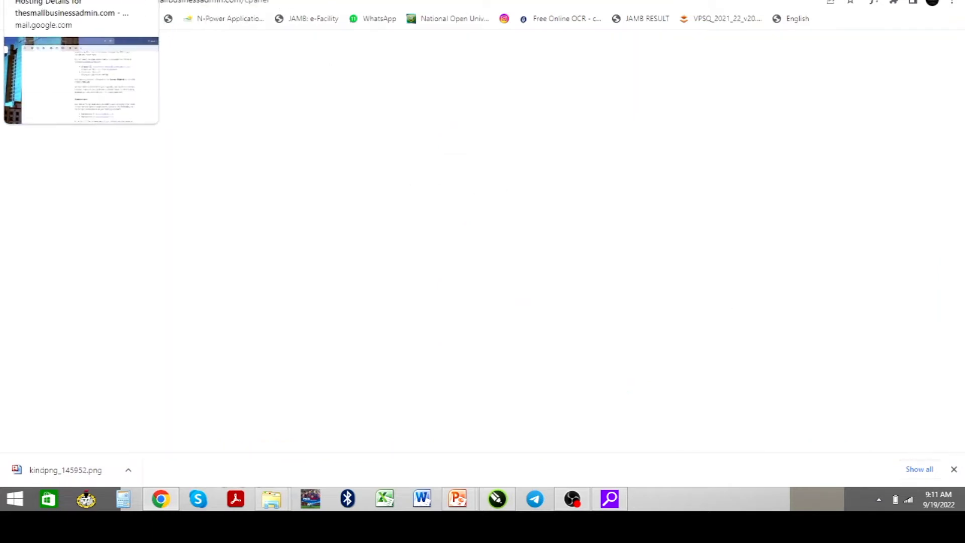
left_click(61, 1)
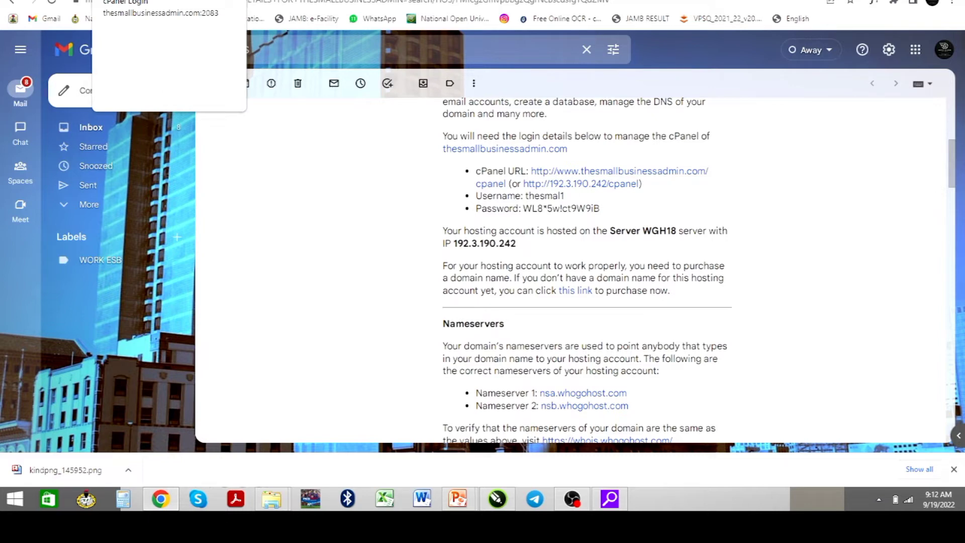
left_click(146, 0)
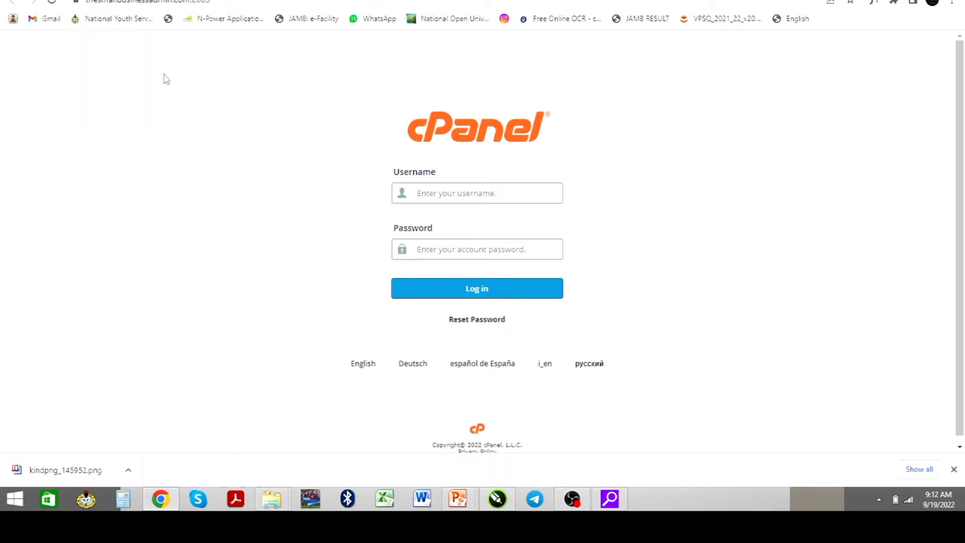
left_click(90, 0)
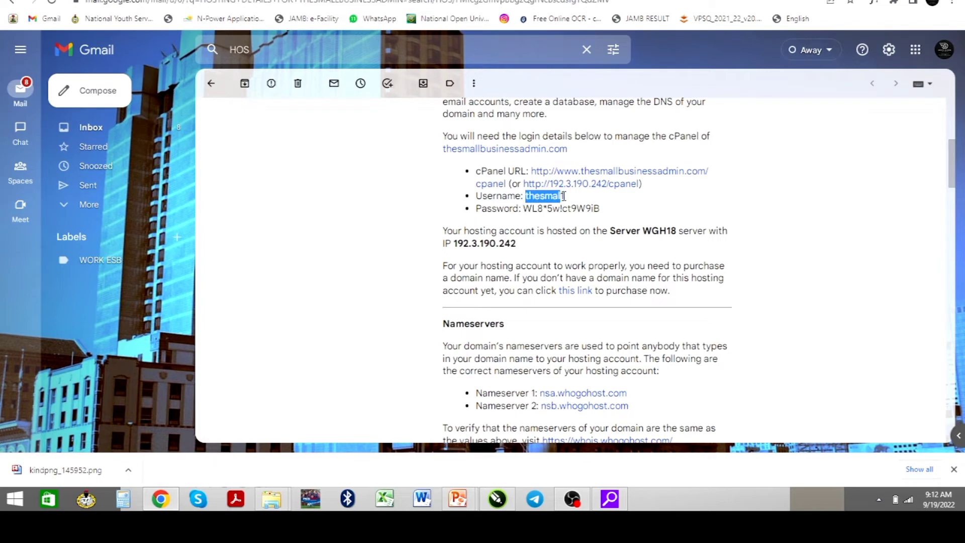
key("ctrl+Tab")
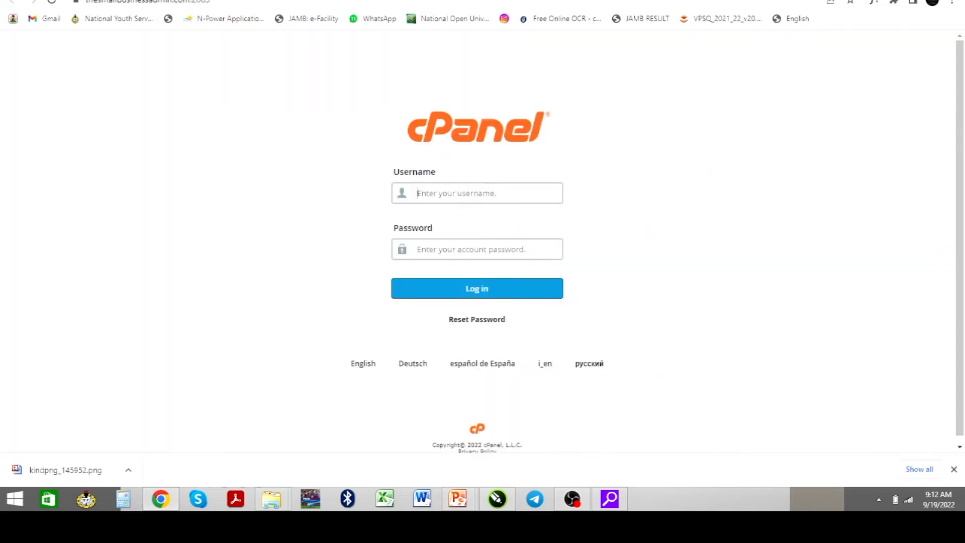
left_click(411, 187)
type("thesmal1")
Copy the account password from the email into the login form and sign in
left_click(75, 1)
left_click_drag(523, 208, 599, 209)
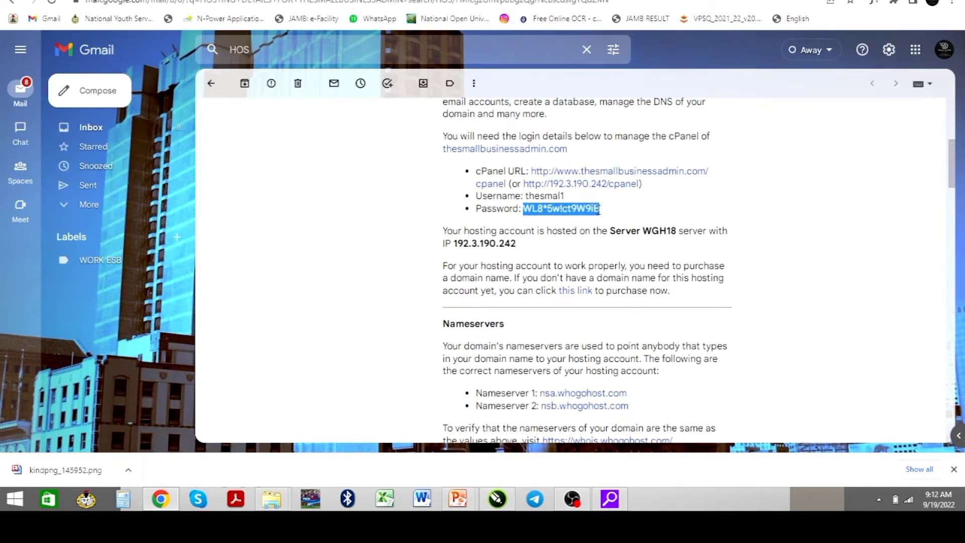
left_click(145, 1)
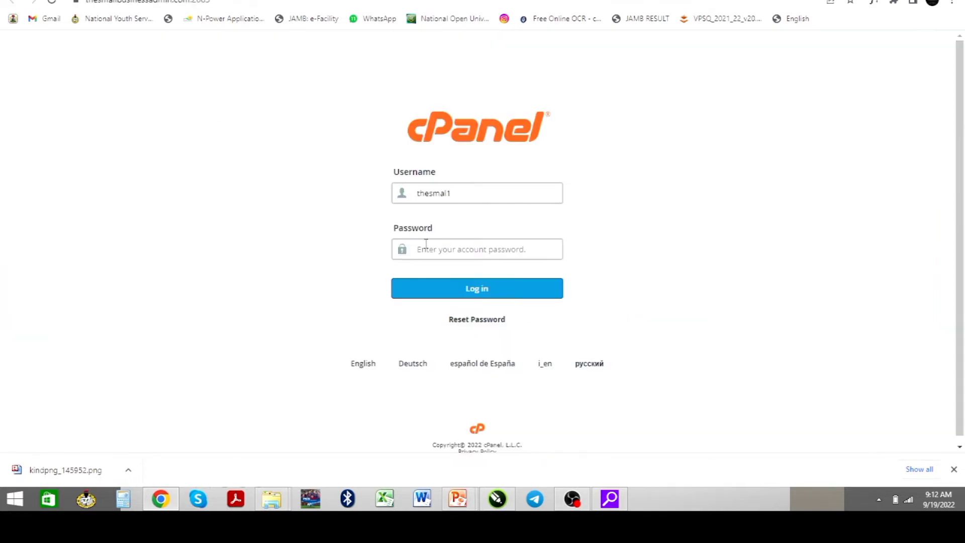
key("ctrl+v")
left_click(456, 294)
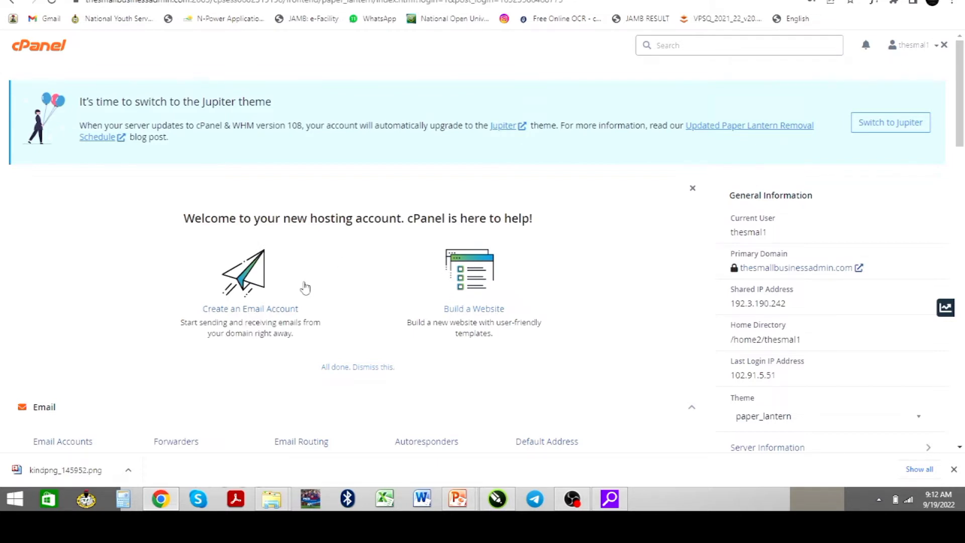
Scroll the cPanel dashboard down to the Softaculous Apps Installer scripts showing WordPress
scroll(303, 290, "down", 2)
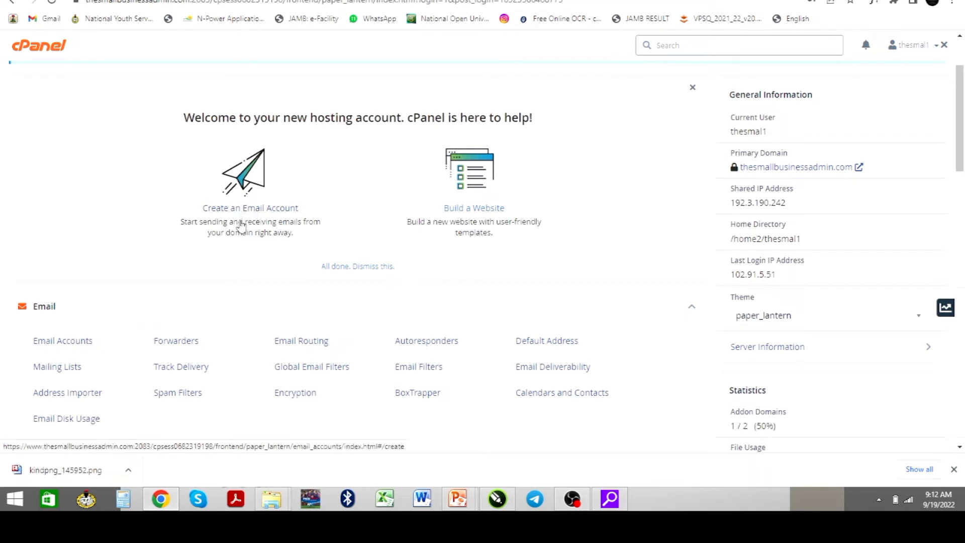
scroll(241, 224, "down", 2)
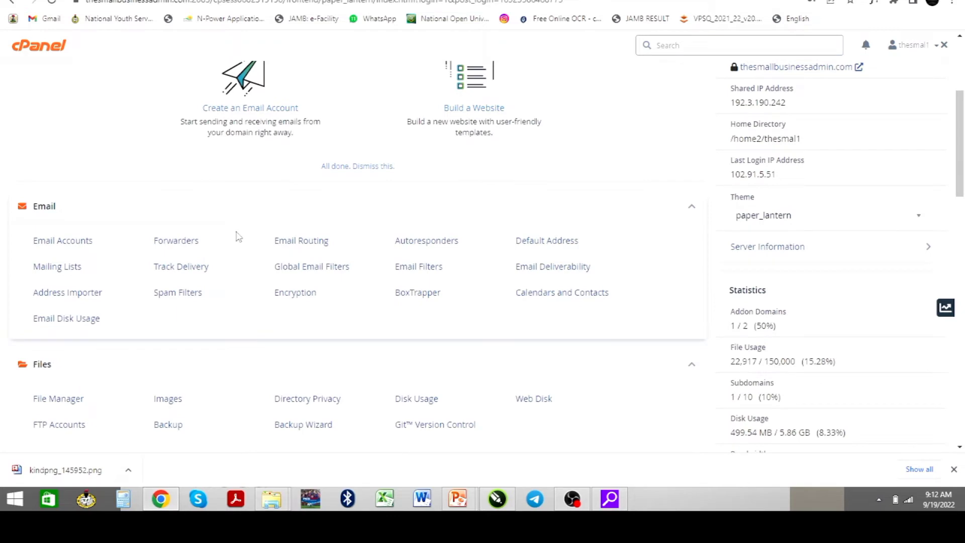
scroll(271, 234, "down", 12)
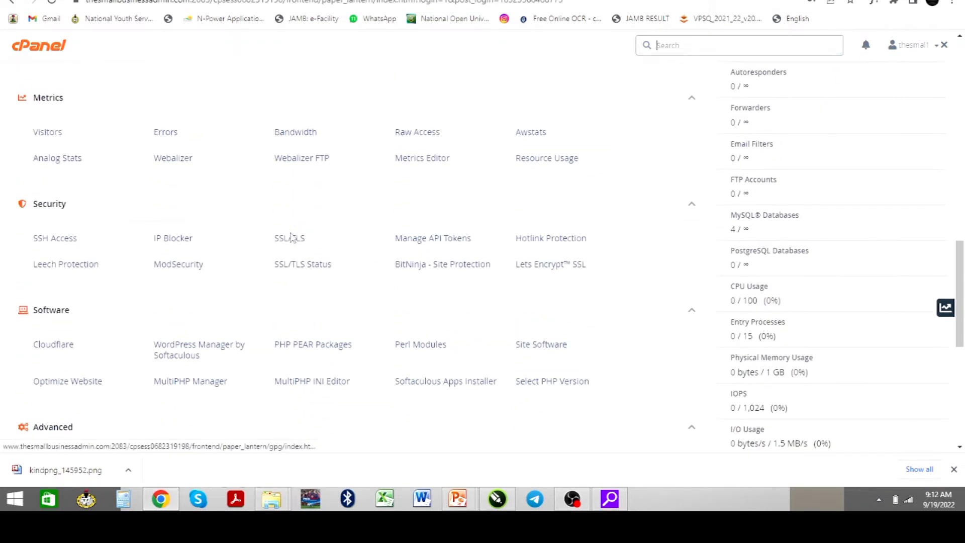
scroll(291, 237, "down", 8)
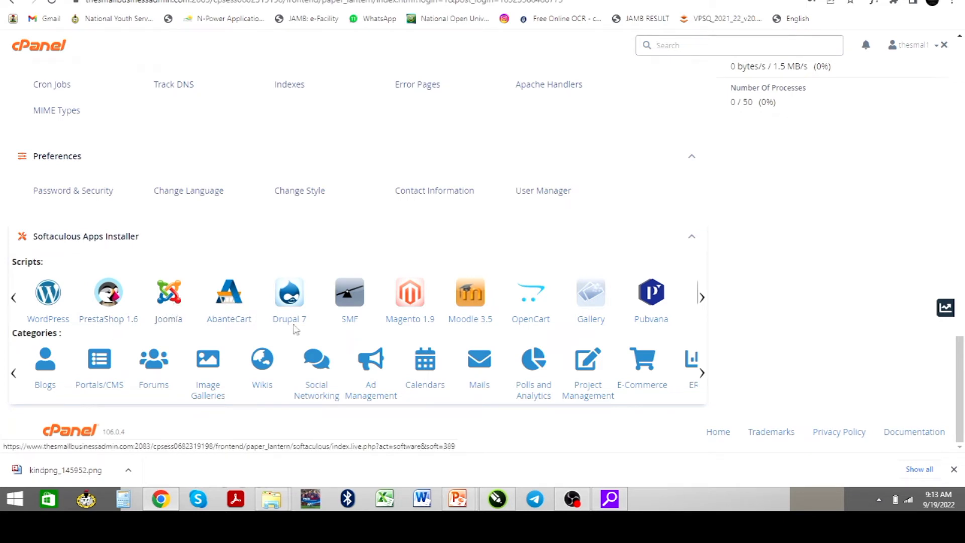
Open WordPress in Softaculous and begin removing the existing 6.0.2 installation at thesmallbusinessadmin.com
left_click(49, 298)
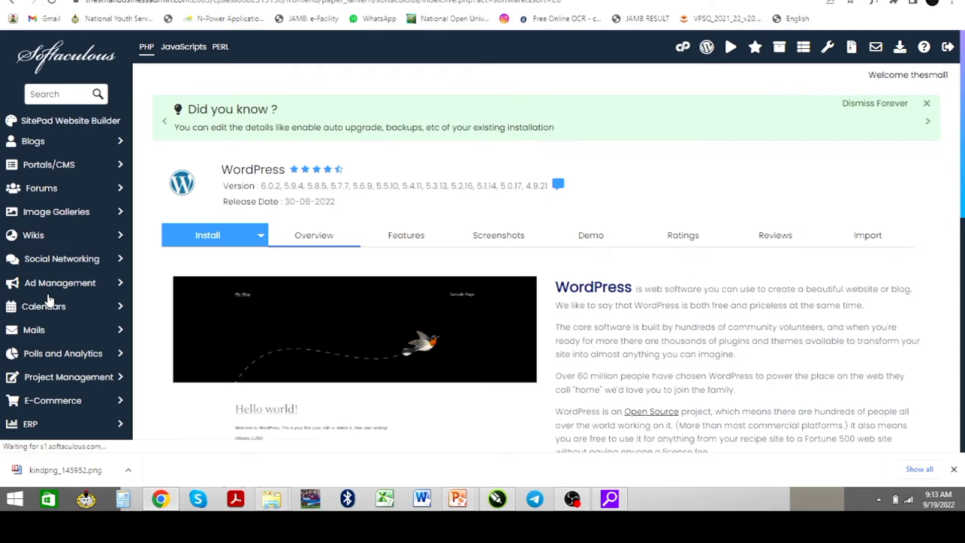
scroll(122, 323, "down", 4)
scroll(236, 353, "down", 4)
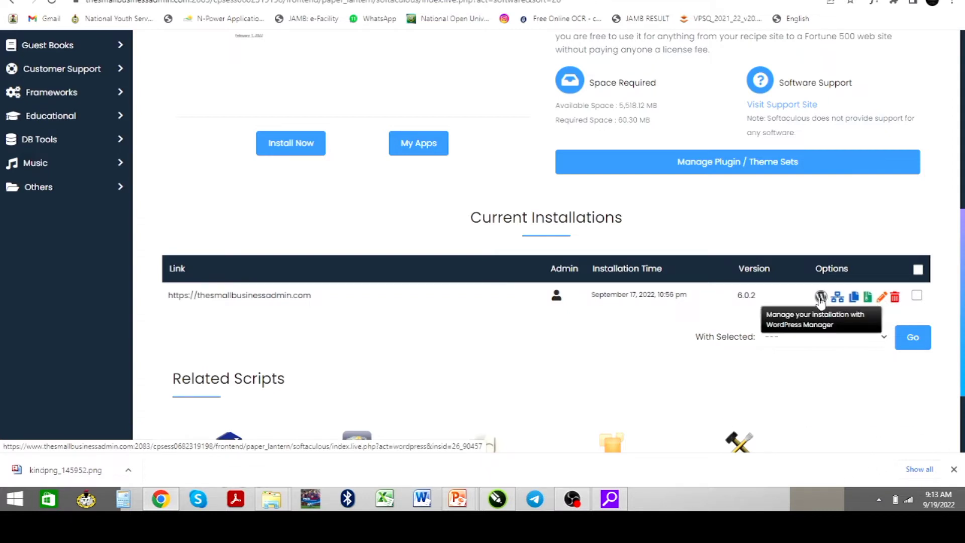
left_click(897, 304)
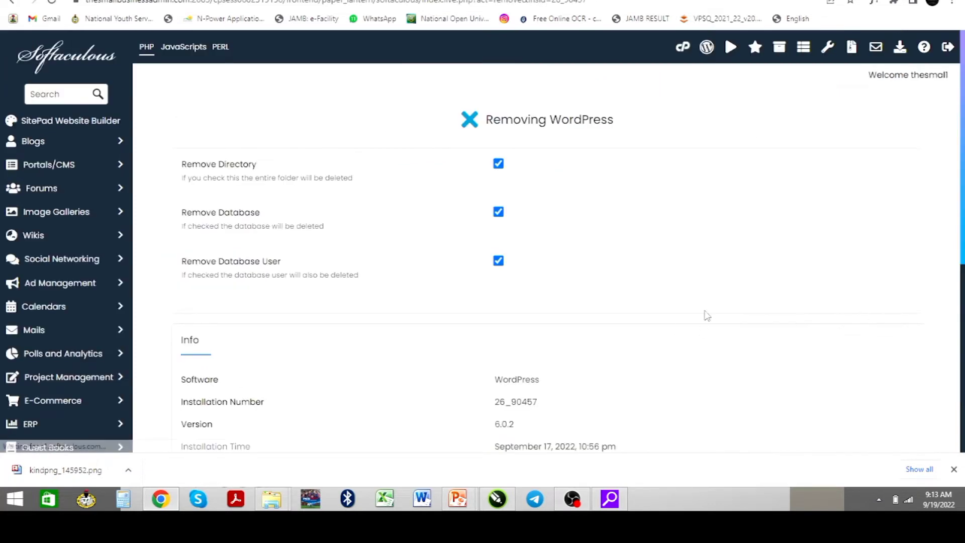
Remove the old WordPress installation, confirming the irreversible removal
scroll(636, 273, "down", 7)
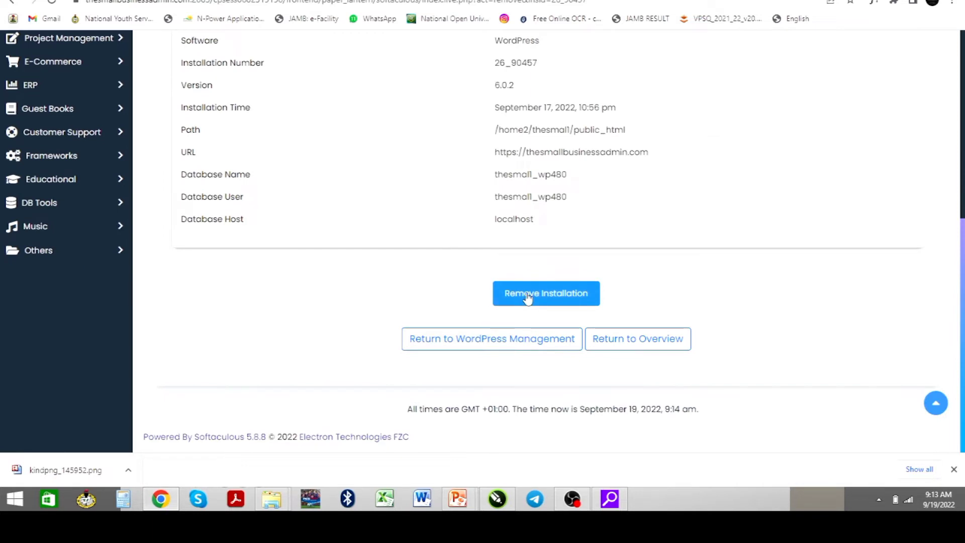
left_click(527, 295)
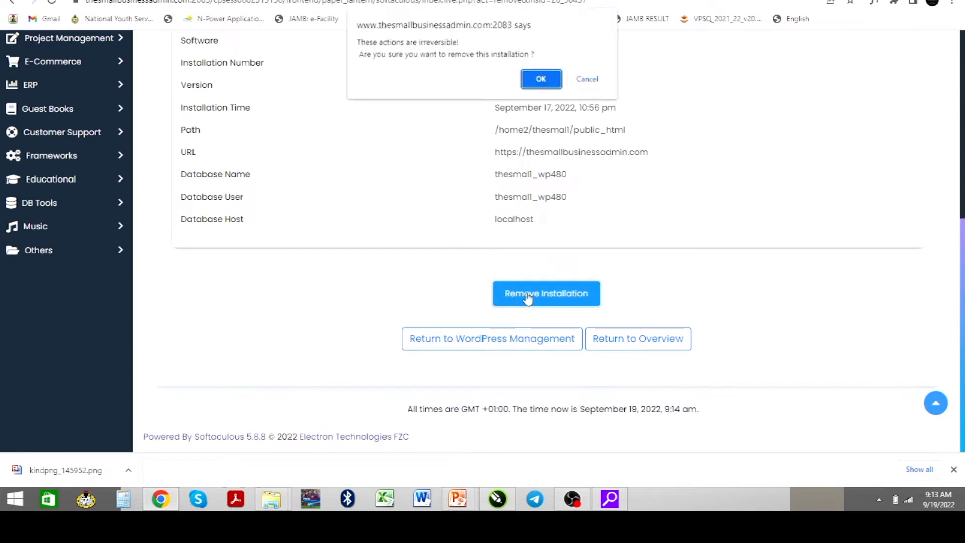
left_click(541, 80)
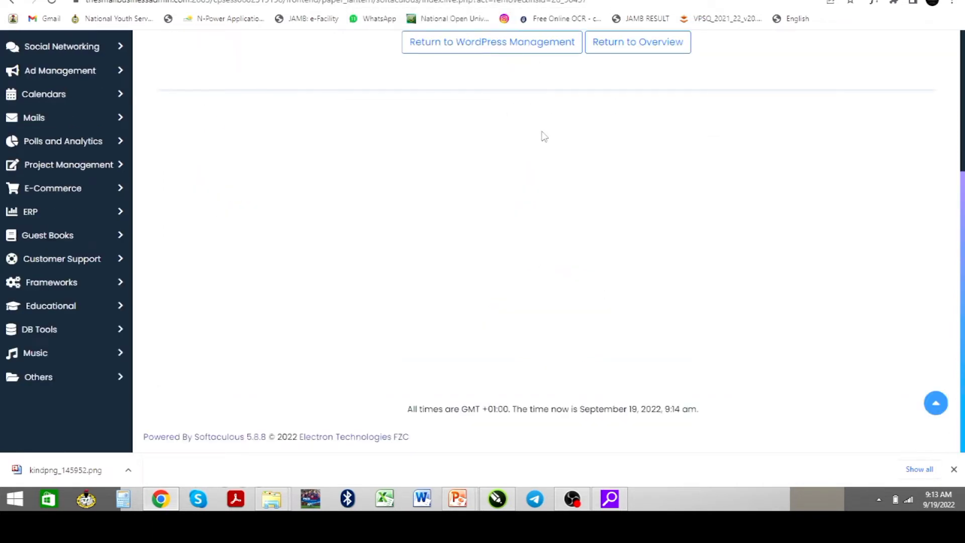
Return to WordPress Management and open a fresh WordPress install form (version 6.0.2, directory wp)
scroll(544, 135, "up", 5)
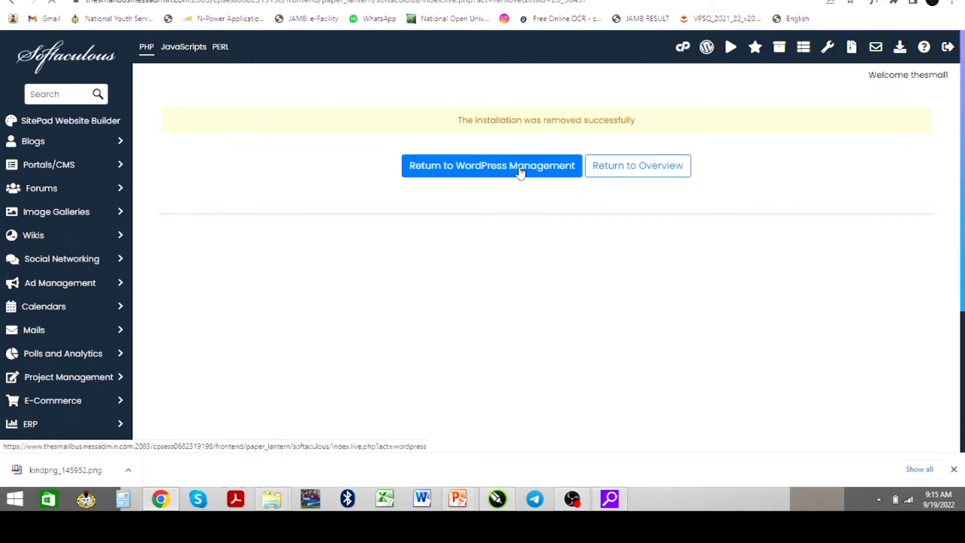
left_click(599, 171)
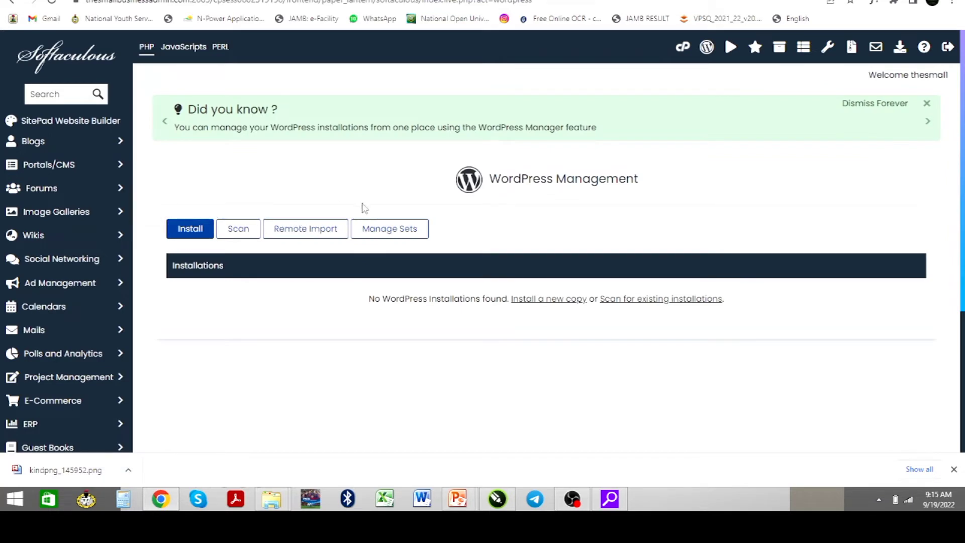
left_click(192, 235)
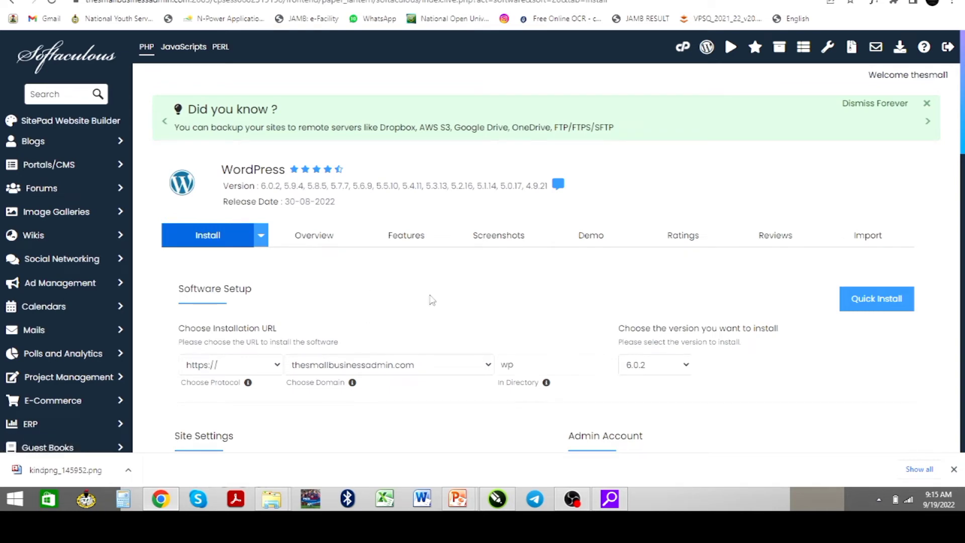
Delete 'wp' from the In Directory field so WordPress installs at thesmallbusinessadmin.com's root
scroll(372, 298, "down", 2)
left_click(507, 265)
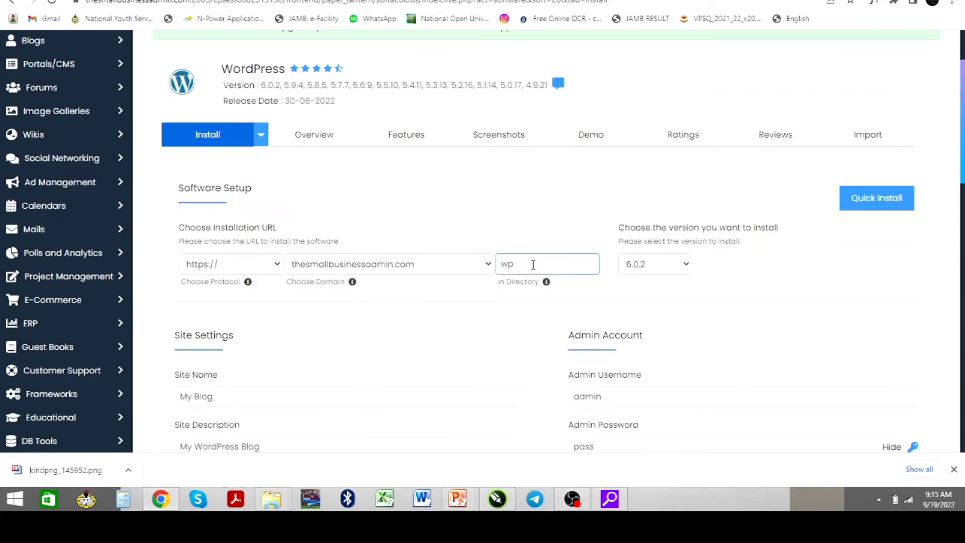
left_click_drag(520, 265, 501, 265)
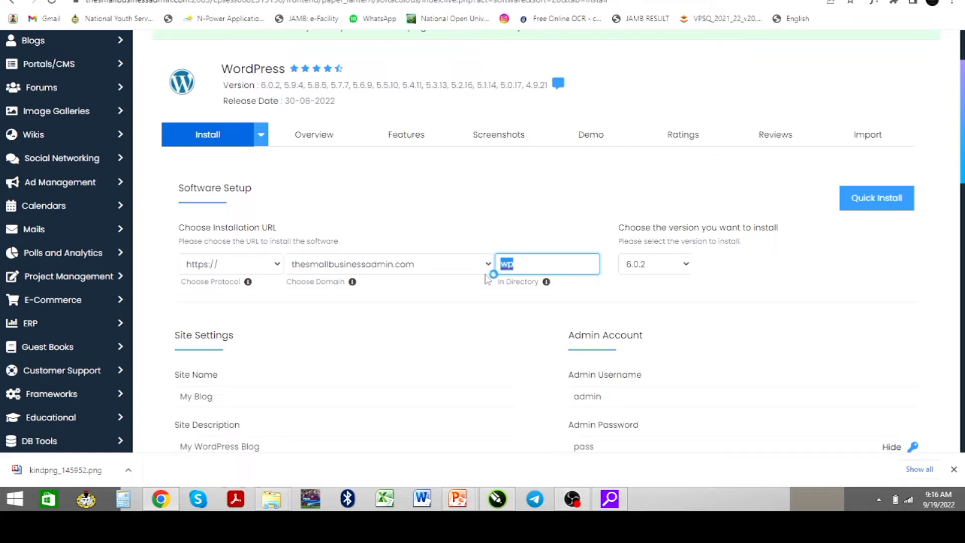
key("BackSpace")
Replace the default site name 'My Blog' with 'The Small Business'
scroll(411, 315, "down", 4)
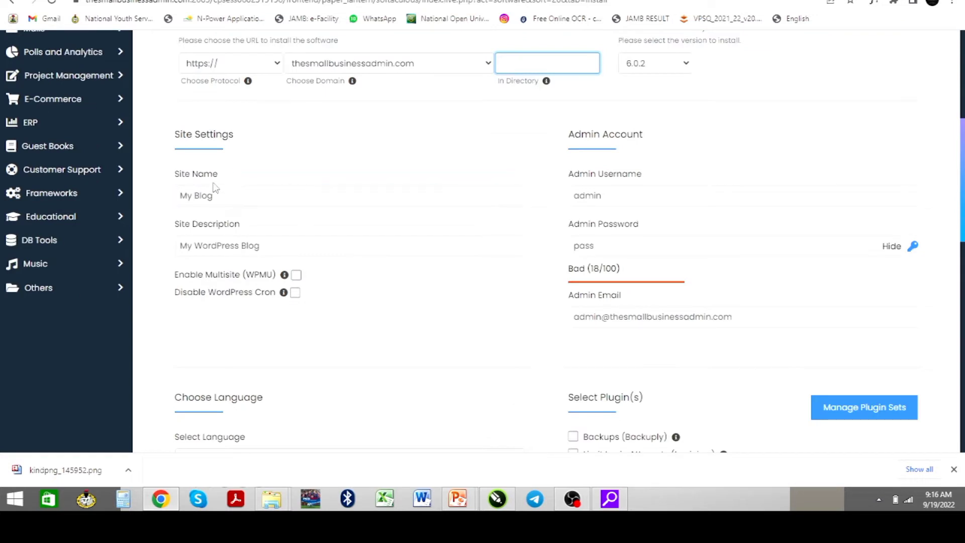
left_click_drag(234, 197, 181, 199)
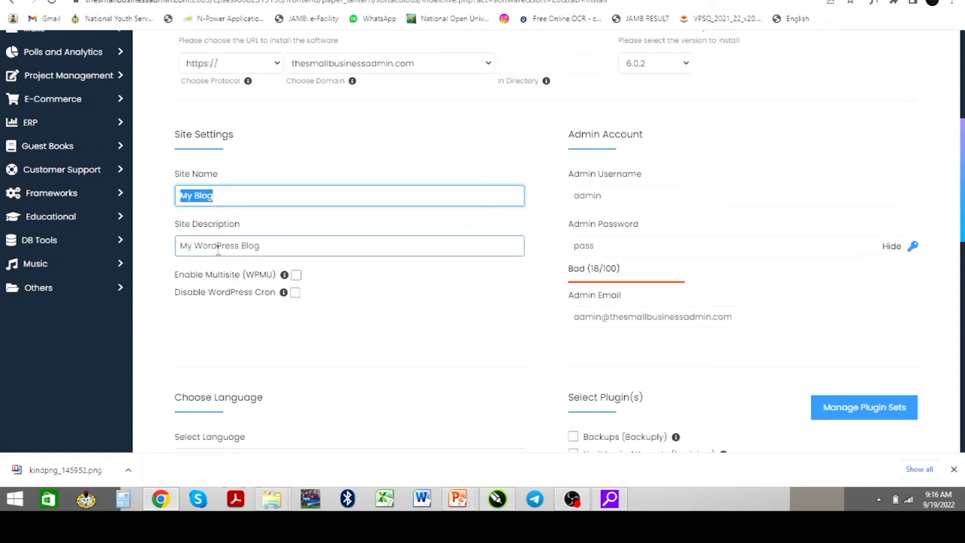
type("The Small Business")
Replace the default site description with 'A Business Hotspot'
left_click(283, 248)
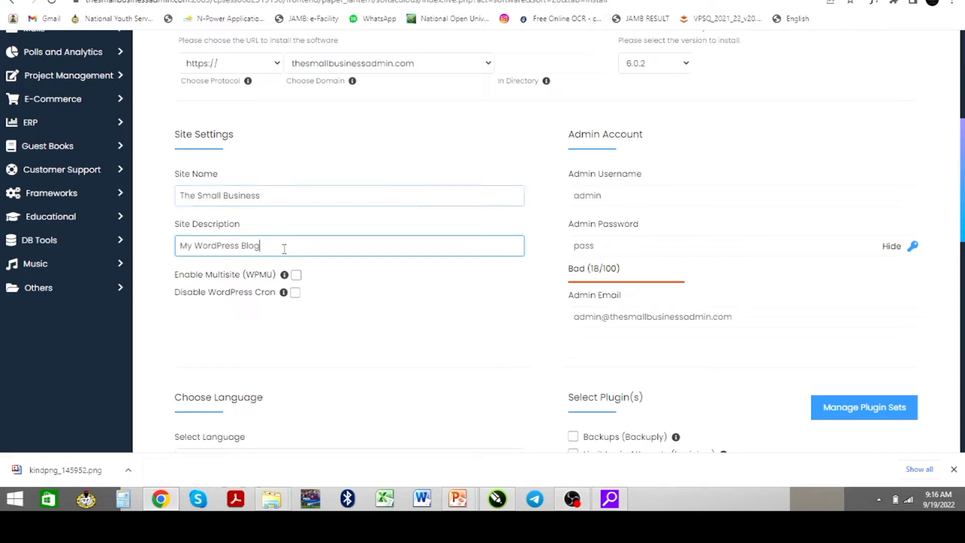
key("ctrl+shift+Left")
key("ctrl+shift+Left")
key("ctrl+shift+Left")
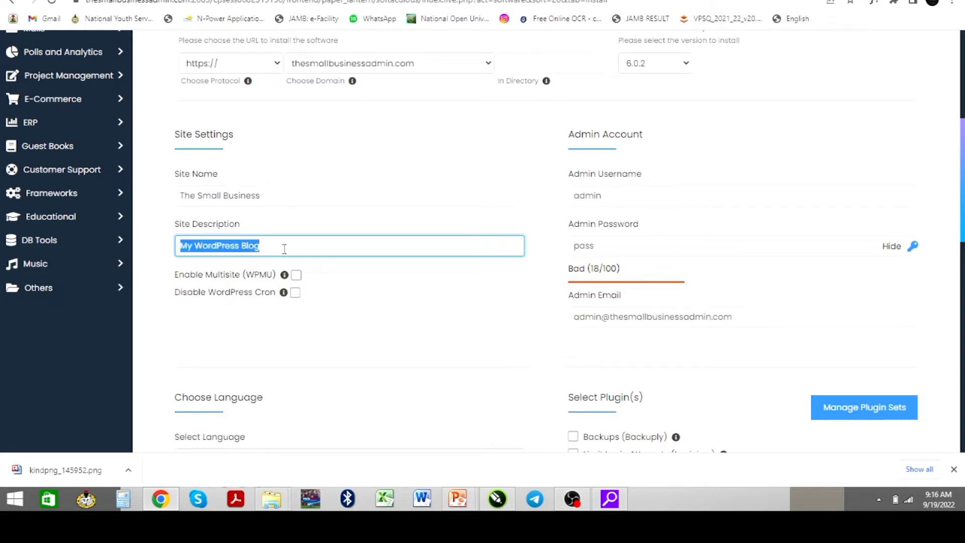
key("BackSpace")
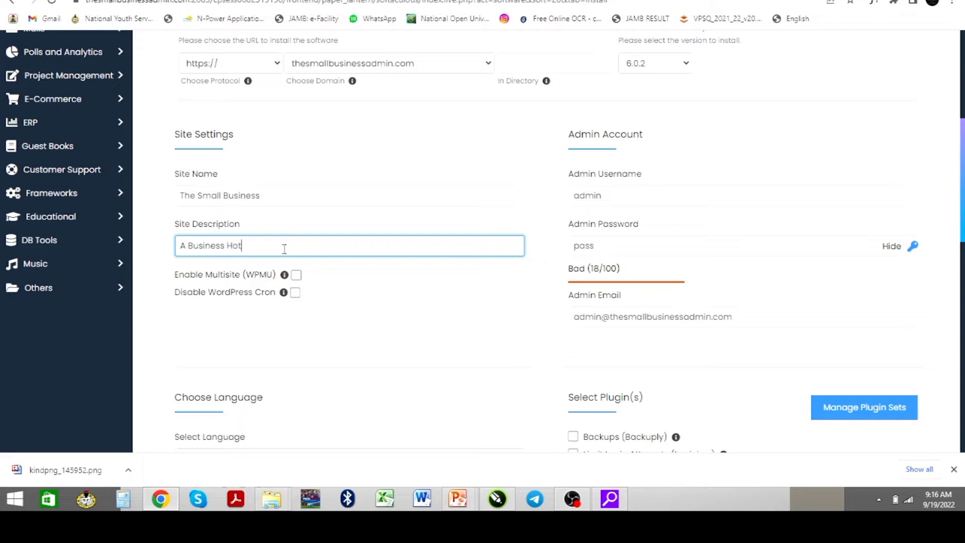
type("pot")
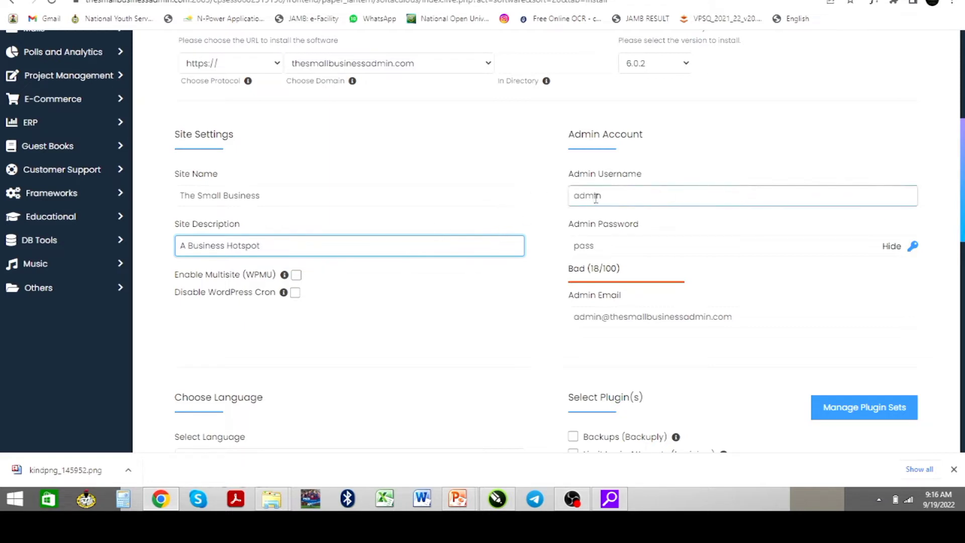
left_click(615, 198)
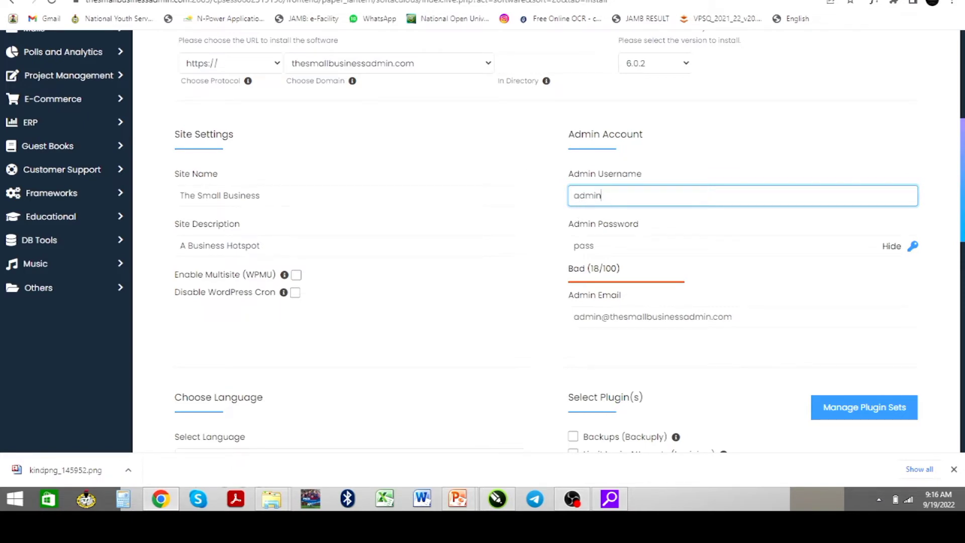
key("ctrl+Tab")
Replace the Admin Username 'admin' with the hosting username from the welcome email
double_click(529, 196)
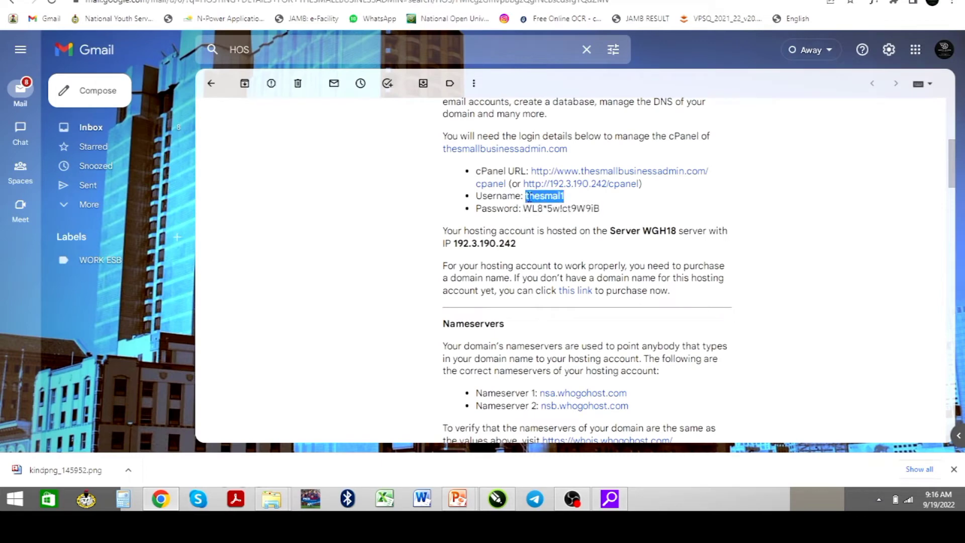
left_click(302, 1)
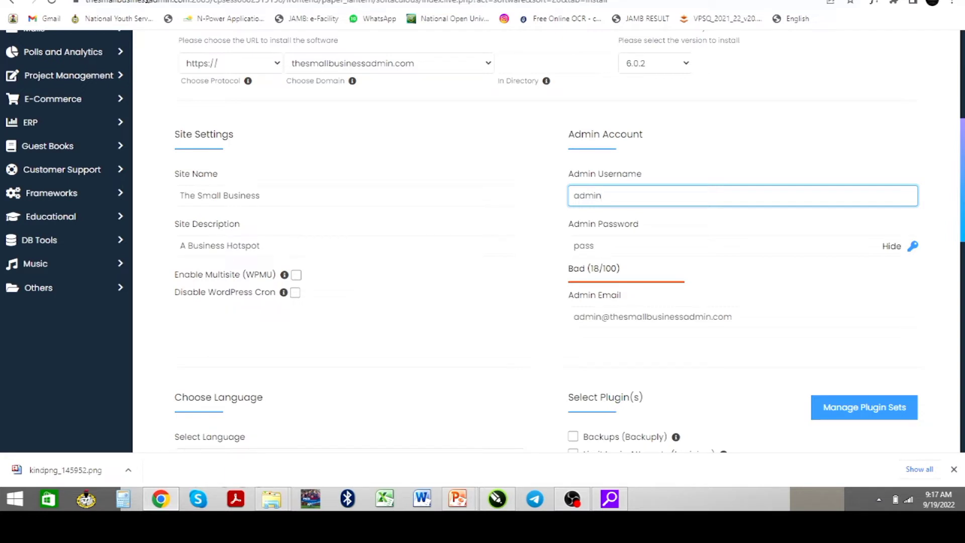
key("ctrl+a")
type("thesmall")
Copy the hosting password from the welcome email and return to the install form
key("ctrl+shift+Tab")
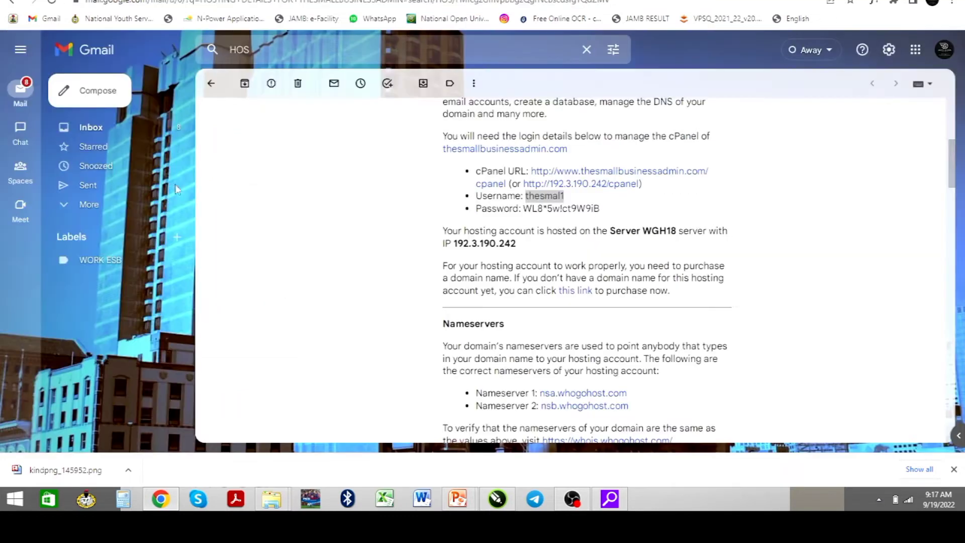
left_click_drag(524, 208, 602, 214)
key("ctrl+c")
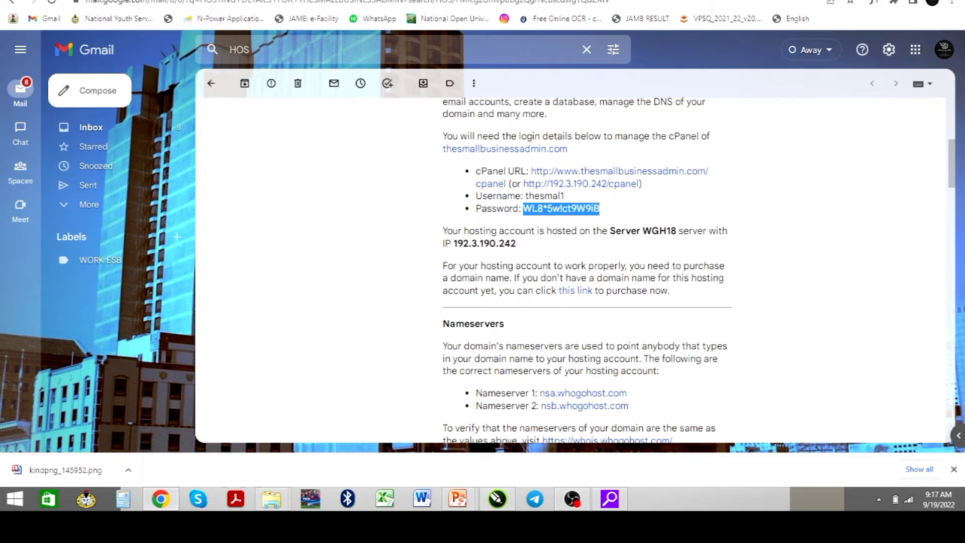
key("ctrl+Tab")
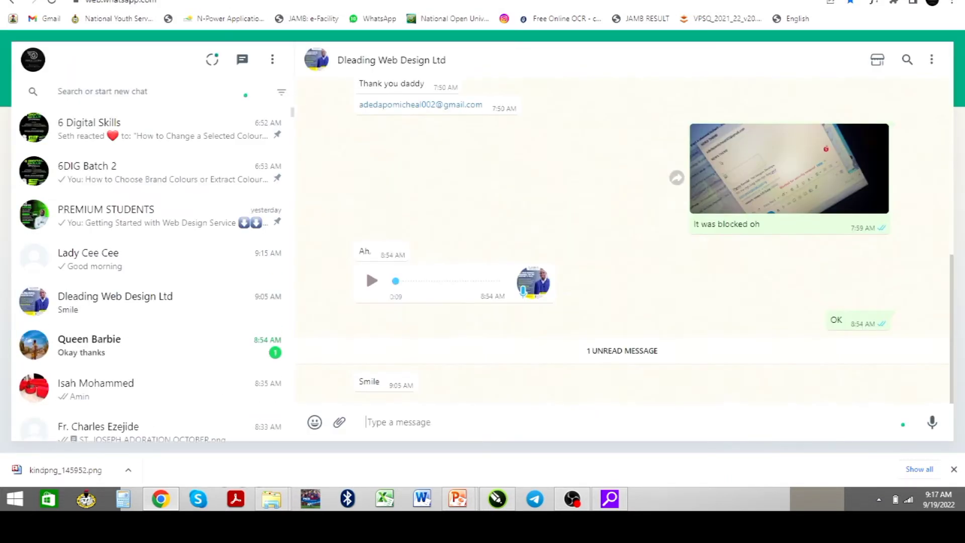
key("ctrl+Tab")
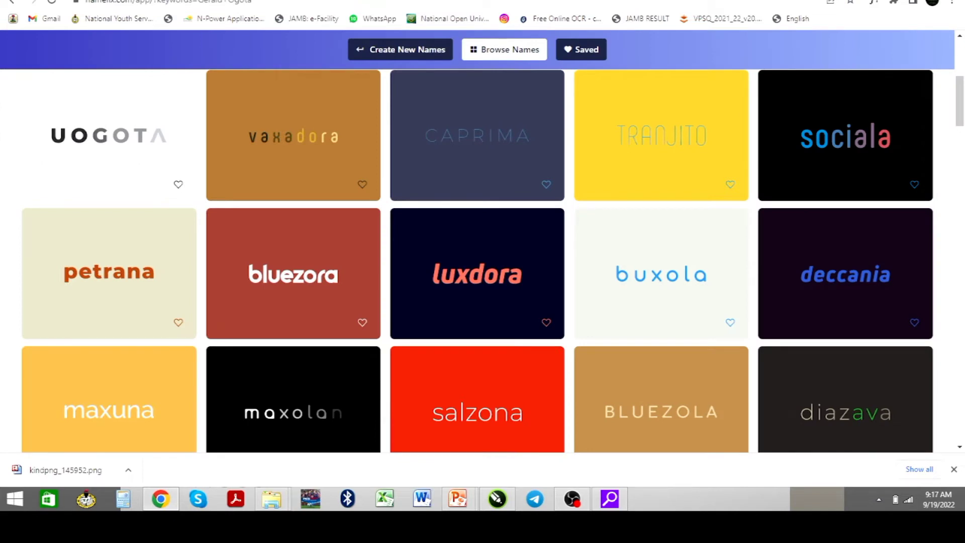
key("ctrl+Tab")
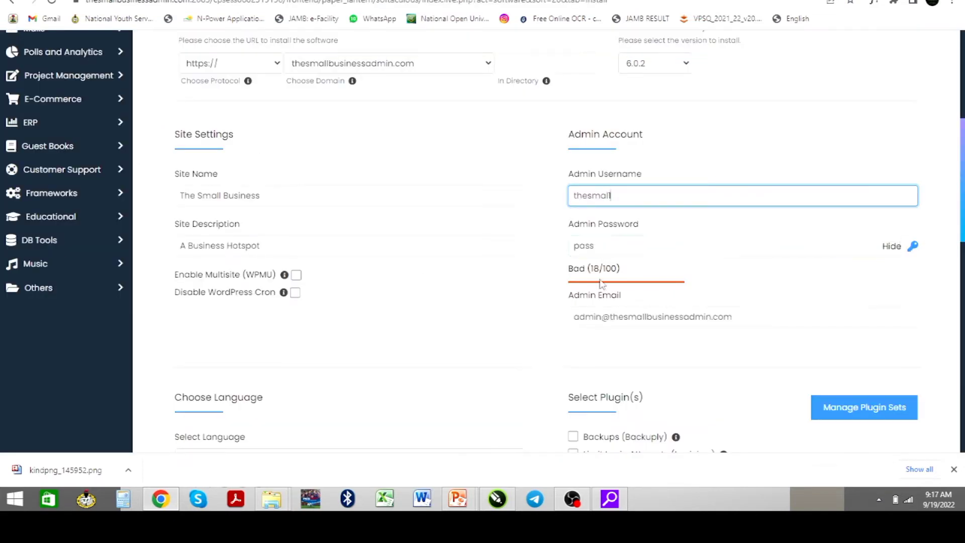
Replace the placeholder admin password with the hosting password, rated Strong (91/100)
left_click(597, 247)
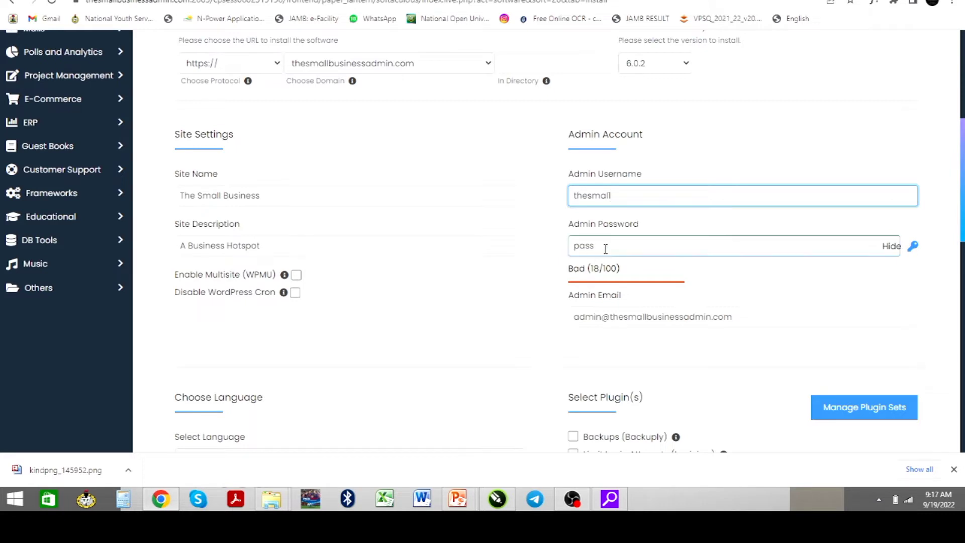
left_click_drag(604, 250, 570, 244)
key("BackSpace")
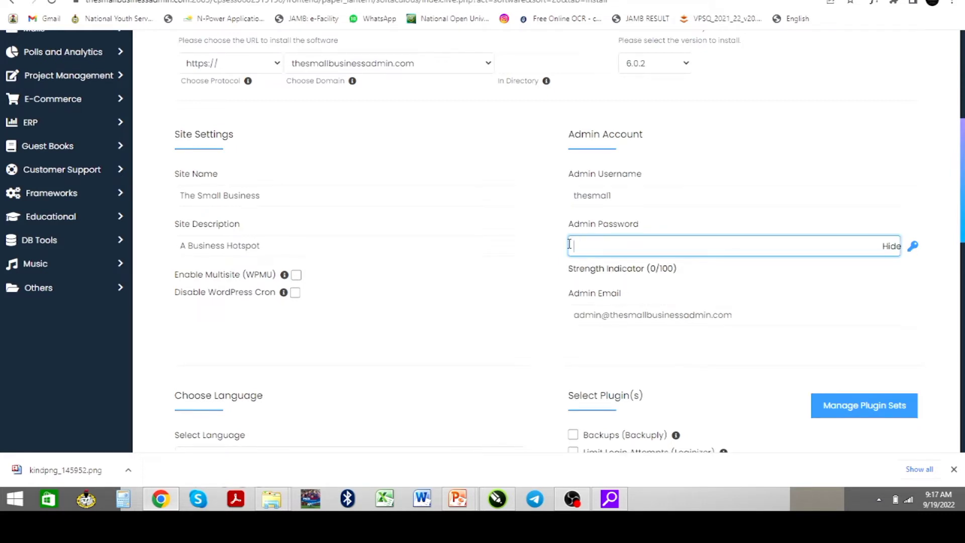
key("ctrl+v")
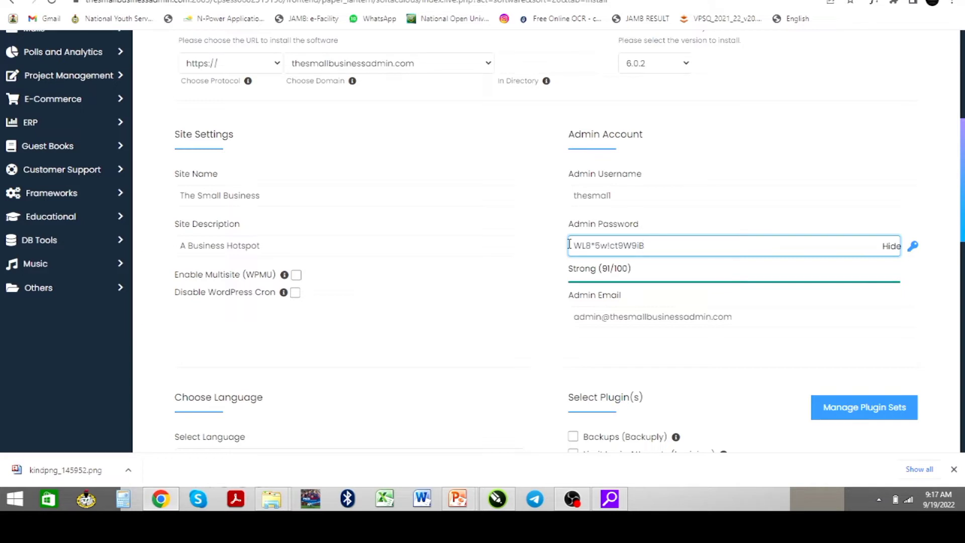
left_click(671, 345)
Leave the admin email as is and start the WordPress installation
left_click(600, 321)
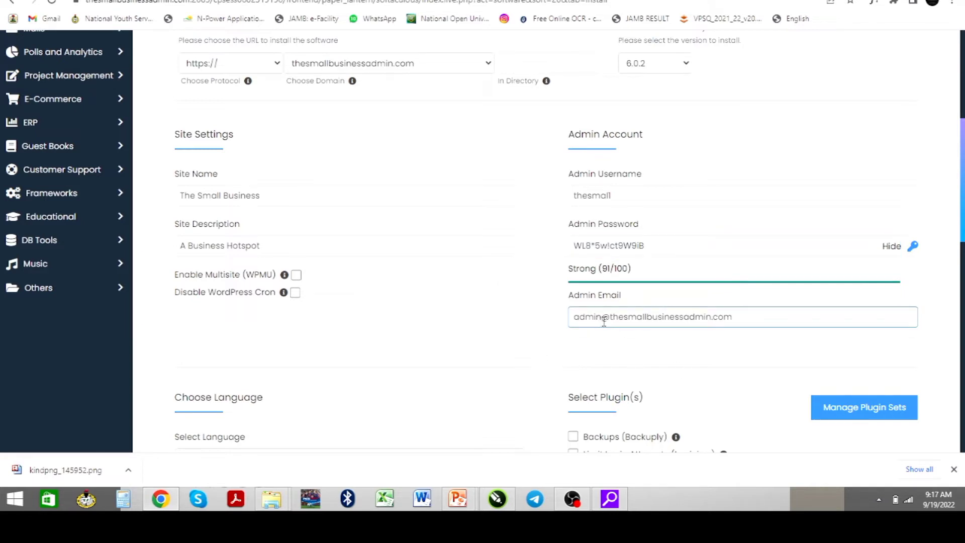
left_click(753, 319)
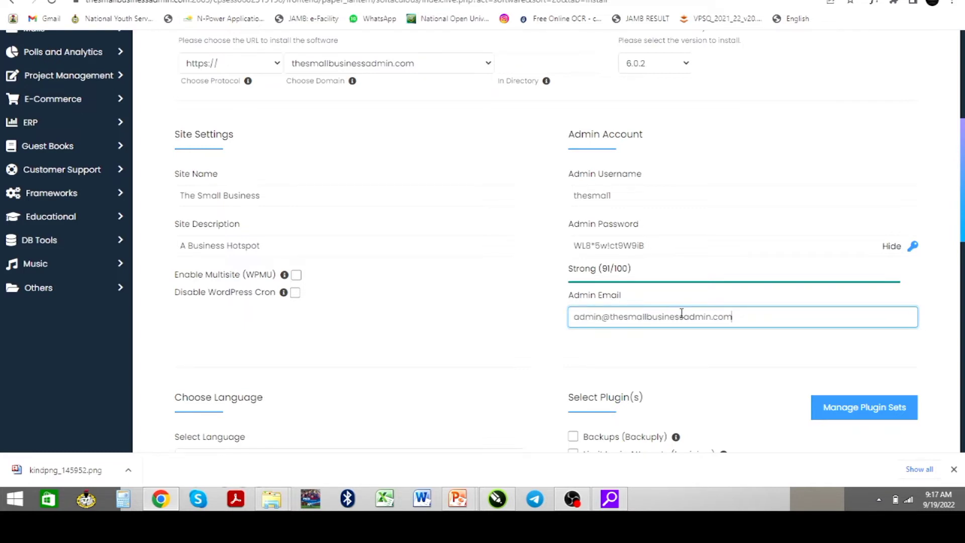
scroll(579, 334, "down", 4)
scroll(579, 334, "down", 6)
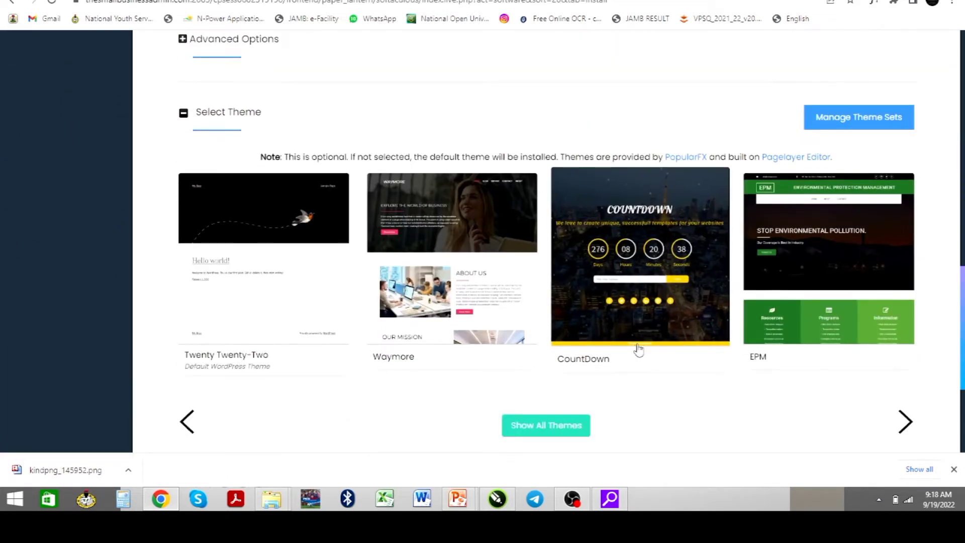
scroll(636, 348, "down", 4)
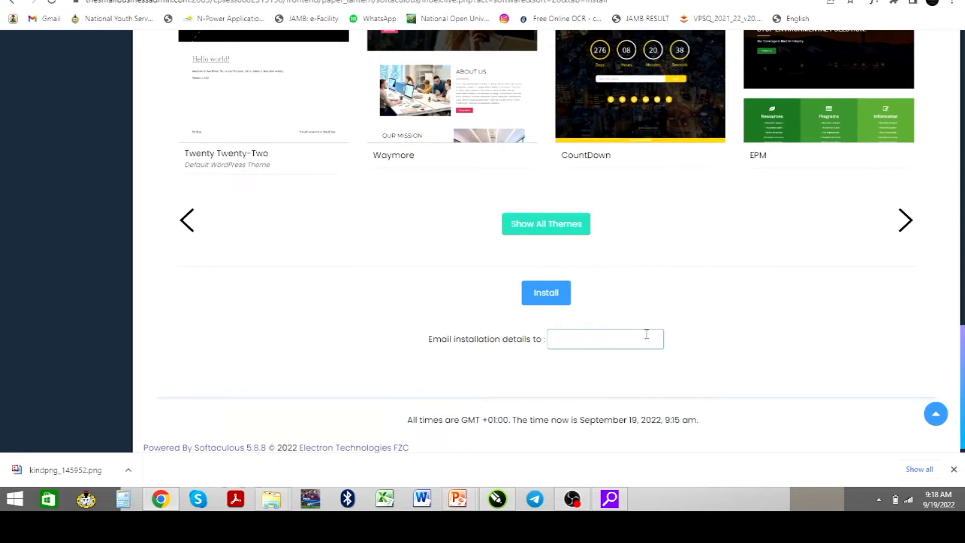
left_click(601, 342)
left_click(549, 298)
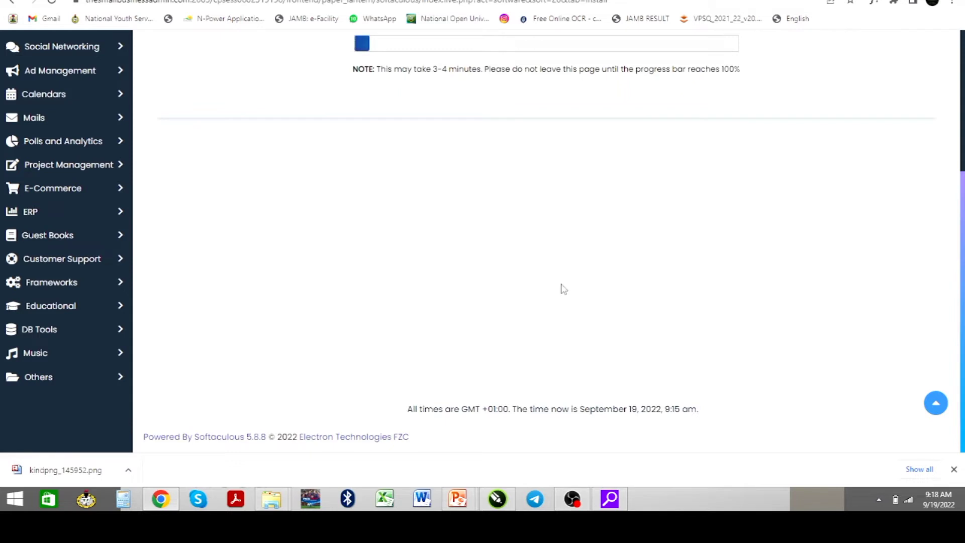
Wait for the WordPress installation progress bar to reach 100%
scroll(560, 287, "up", 4)
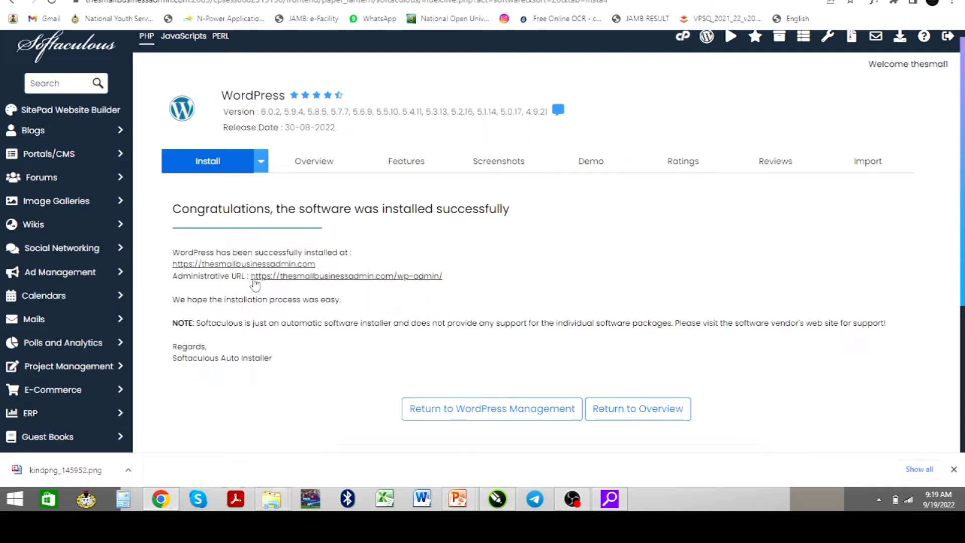
Open the administrative URL and the live site in new tabs, then view the homepage
right_click(356, 280)
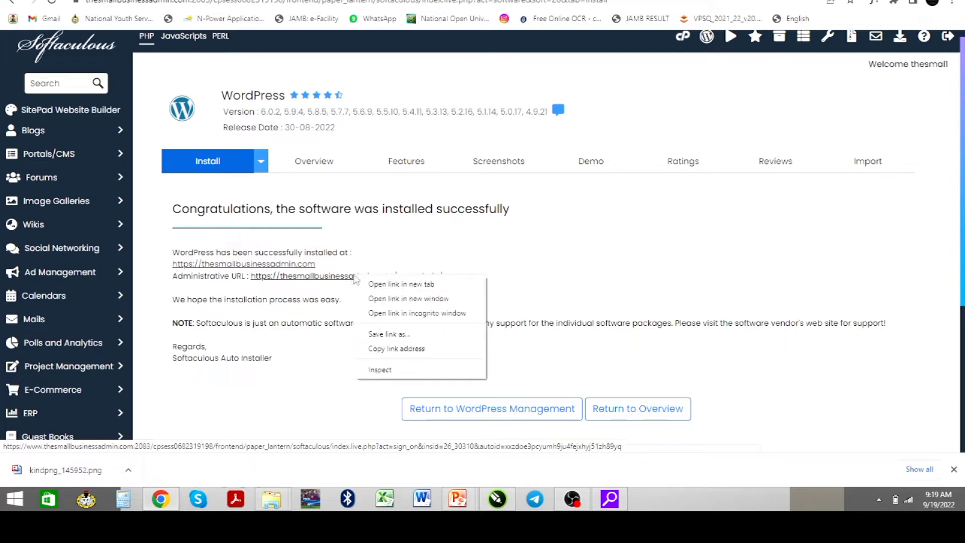
left_click(381, 283)
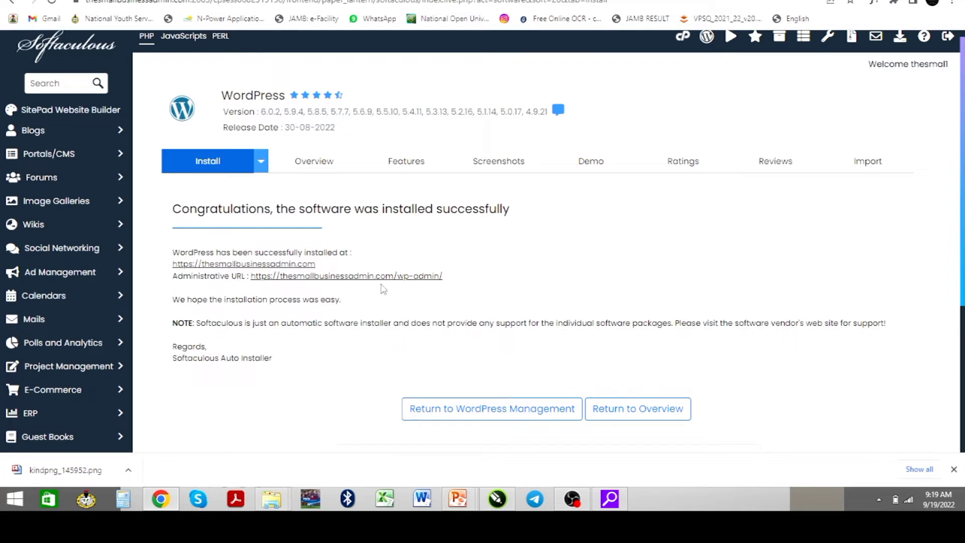
right_click(291, 265)
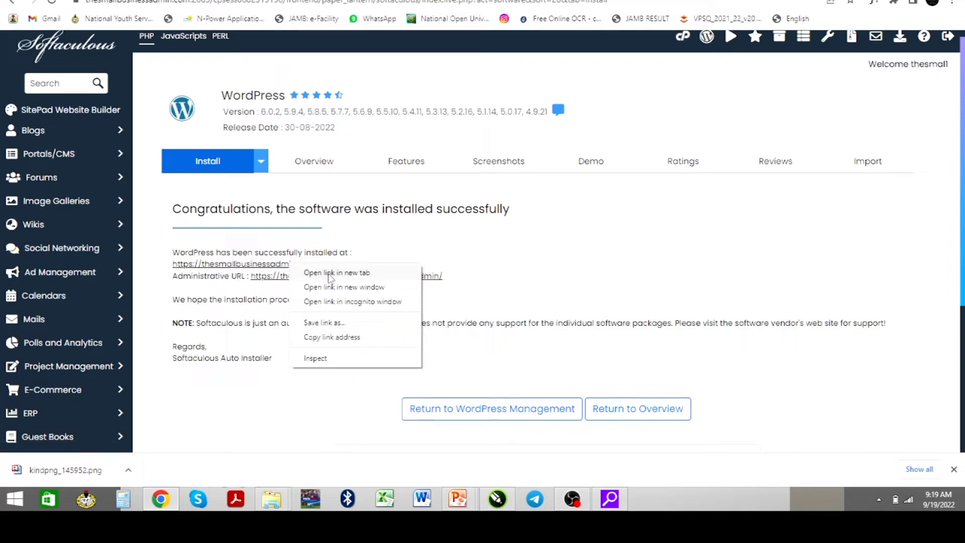
left_click(330, 276)
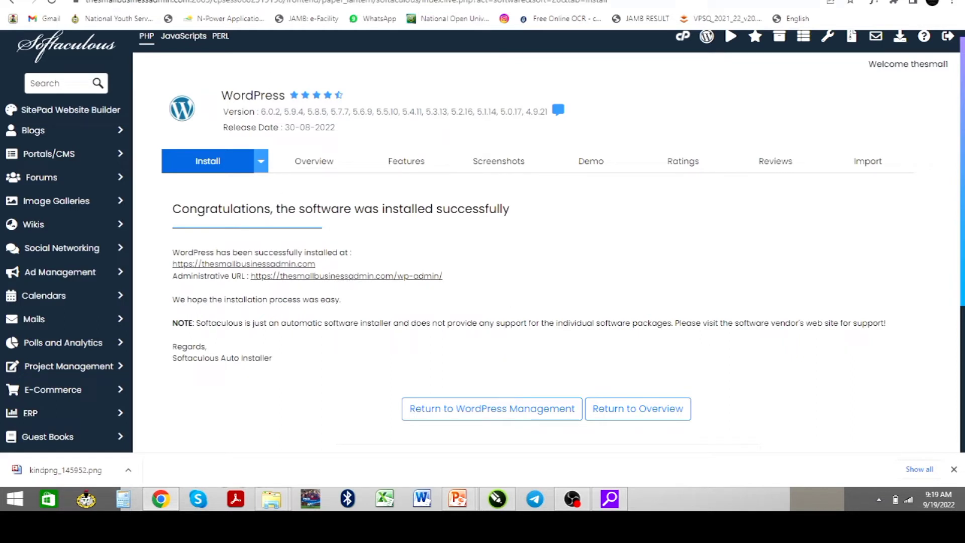
left_click(261, 0)
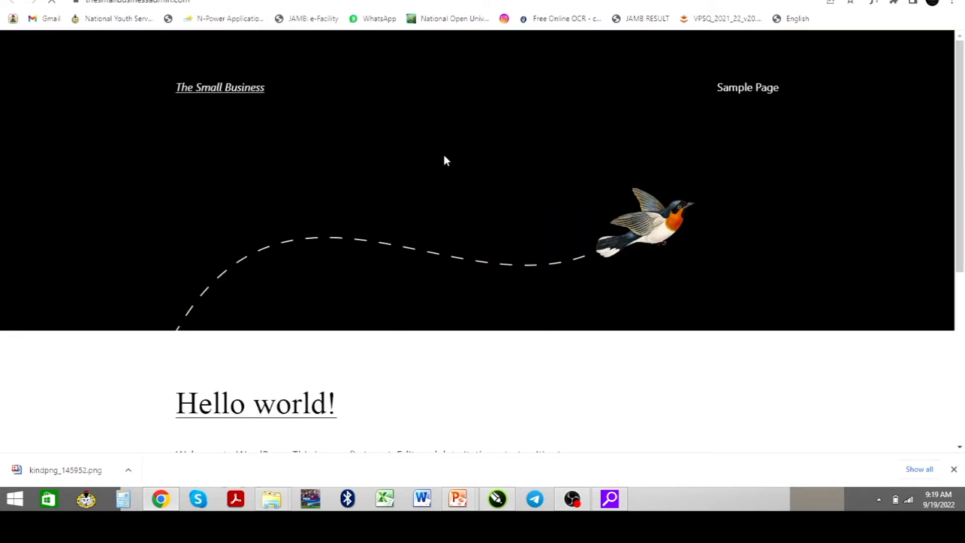
Scroll the new homepage, then load geesixglobal.com.ng from the address bar
scroll(496, 279, "down", 6)
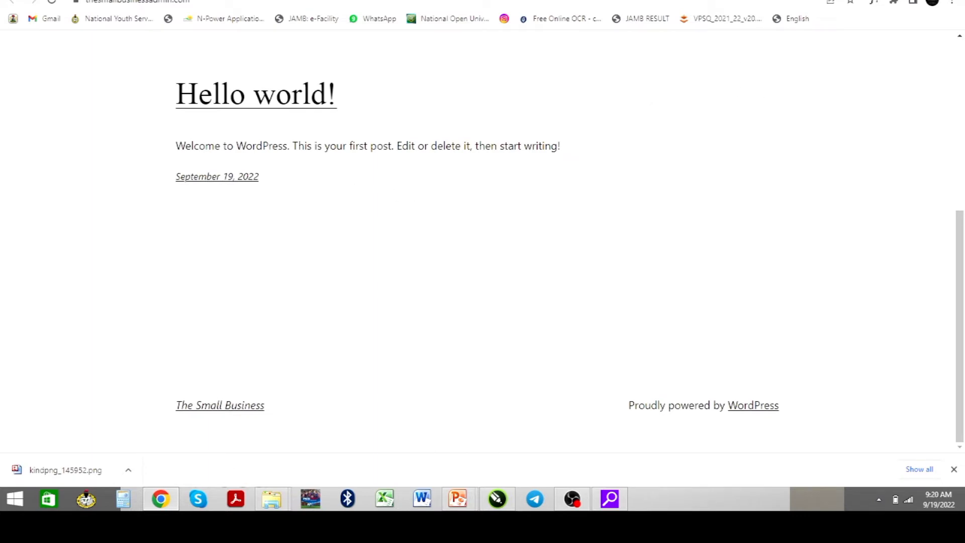
type("geesixglobal.com.ng")
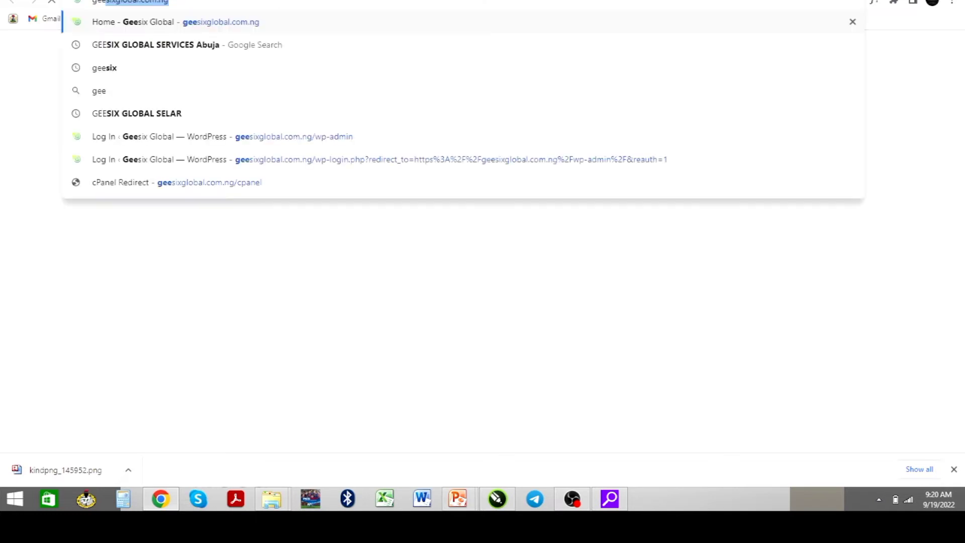
key("Return")
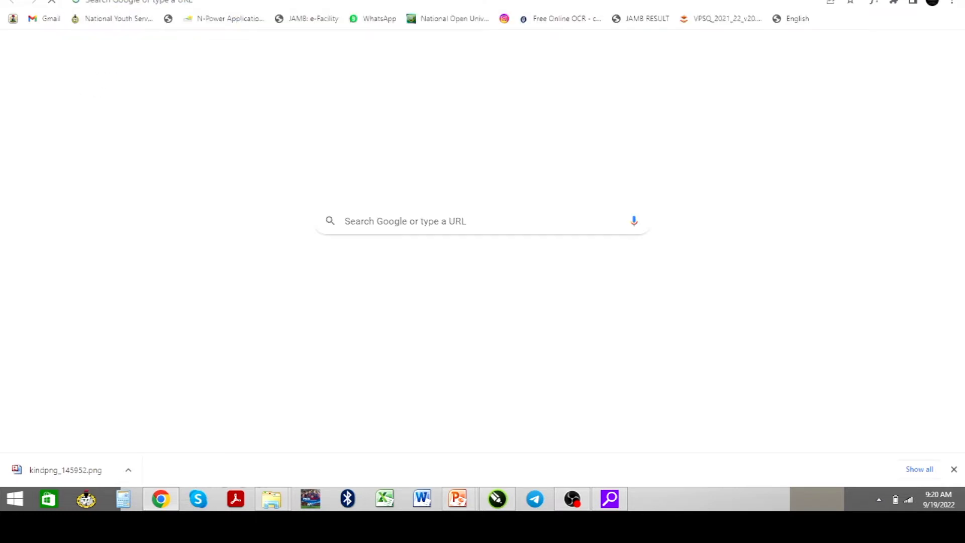
Switch to the new site's wp-admin Dashboard tab
key("ctrl+Tab")
key("ctrl+Tab")
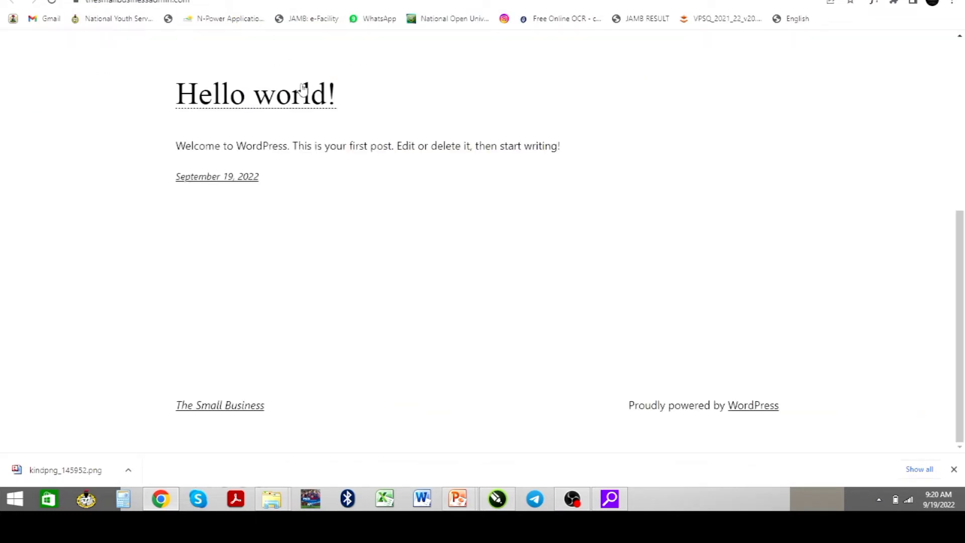
scroll(407, 233, "up", 10)
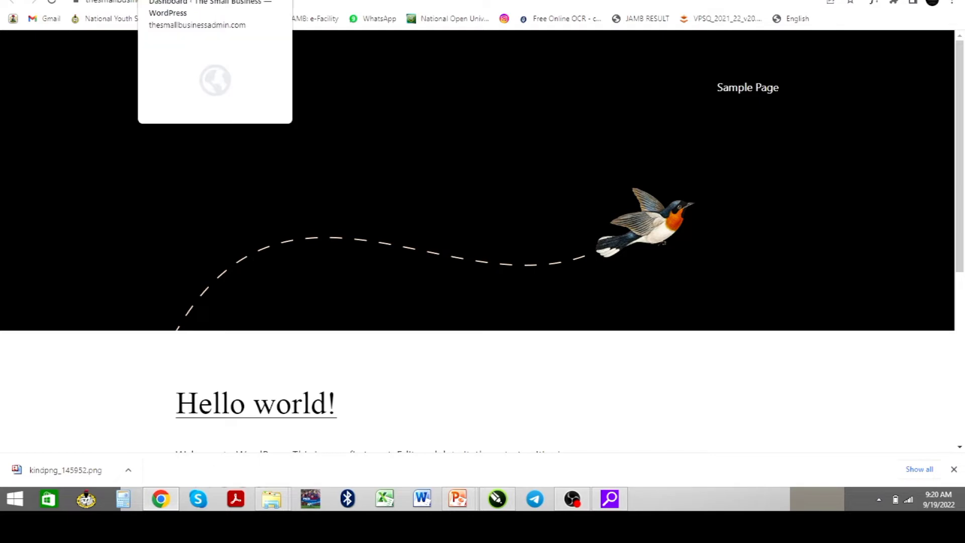
left_click(201, 0)
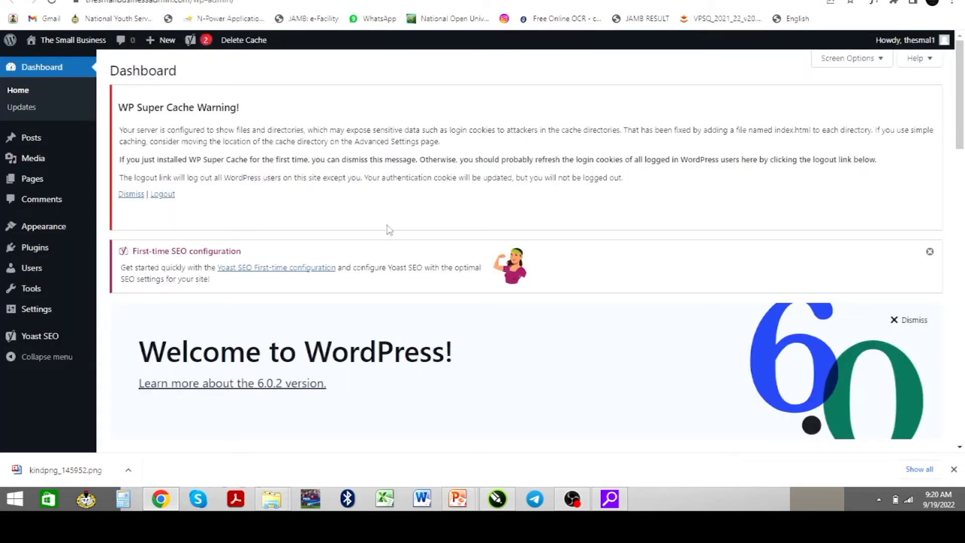
Scroll through the Dashboard's Welcome to WordPress 6.0.2 panel and look over the sidebar menus
scroll(350, 312, "down", 1)
scroll(349, 310, "down", 3)
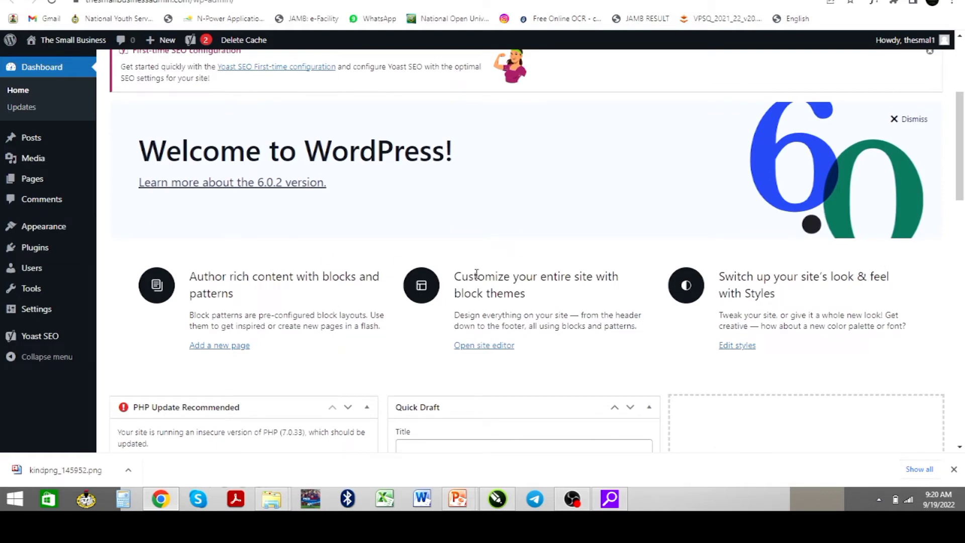
scroll(477, 278, "down", 4)
scroll(478, 274, "down", 7)
scroll(472, 267, "up", 13)
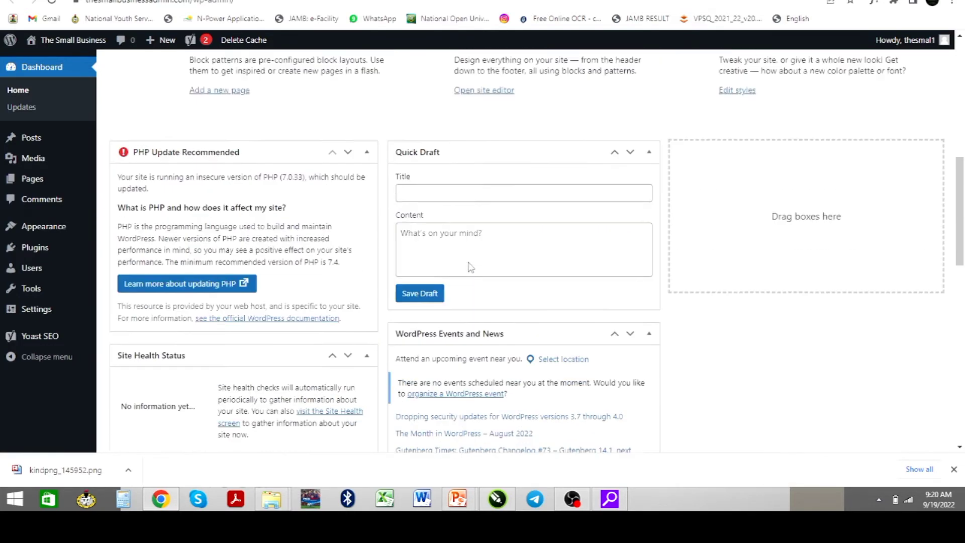
scroll(463, 260, "up", 2)
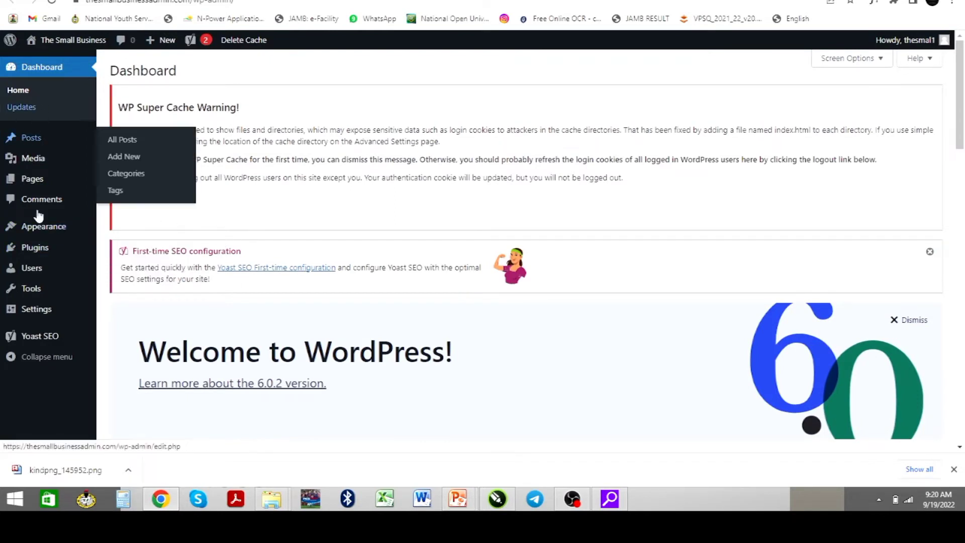
mouse_move(37, 141)
mouse_move(32, 160)
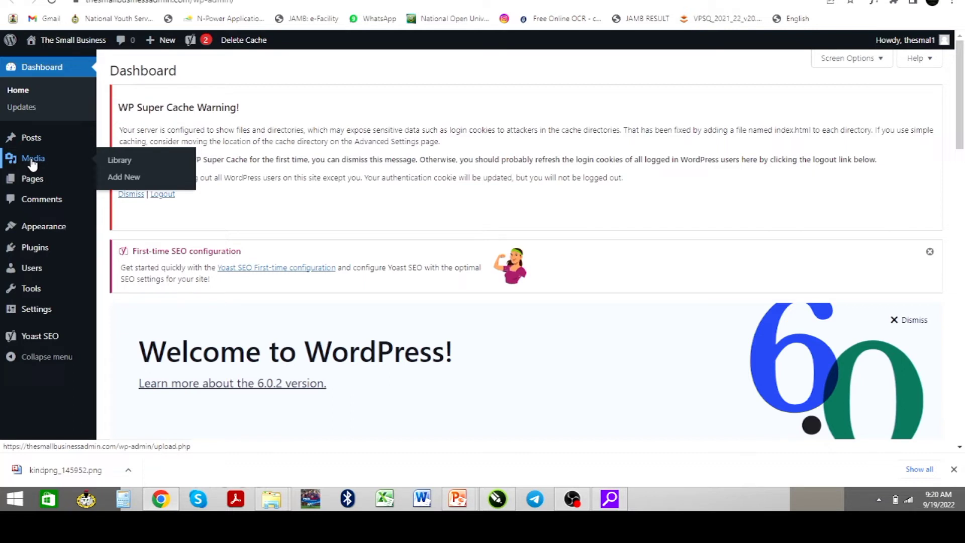
mouse_move(33, 185)
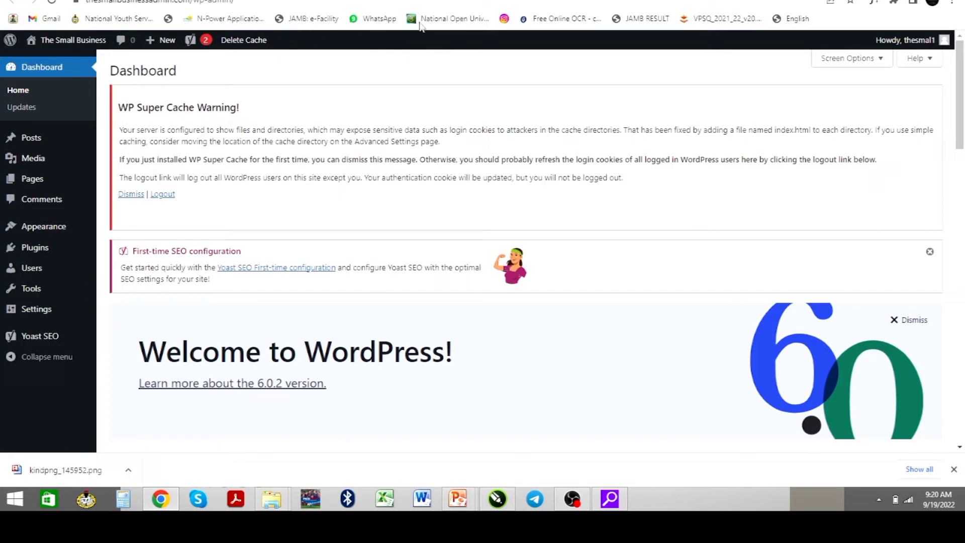
left_click(541, 0)
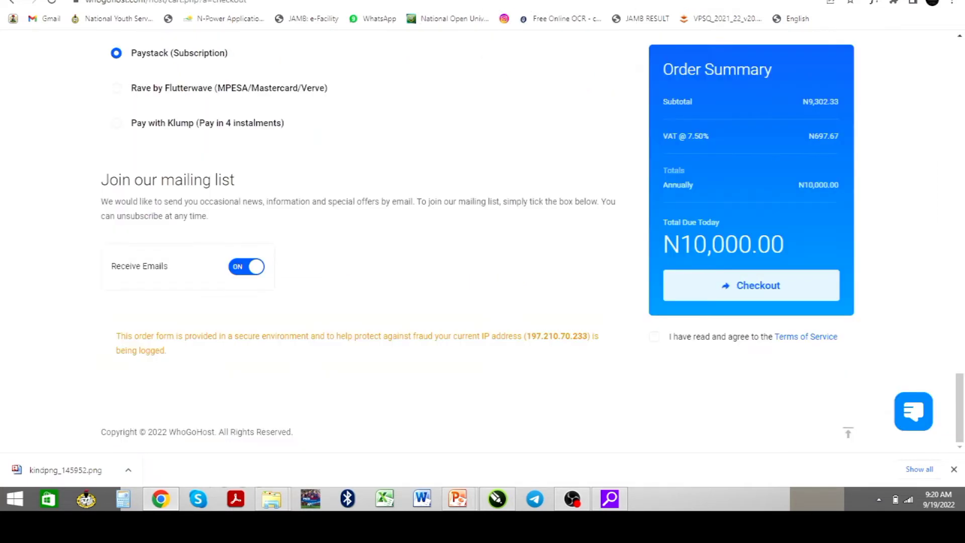
scroll(513, 119, "up", 9)
scroll(496, 117, "up", 10)
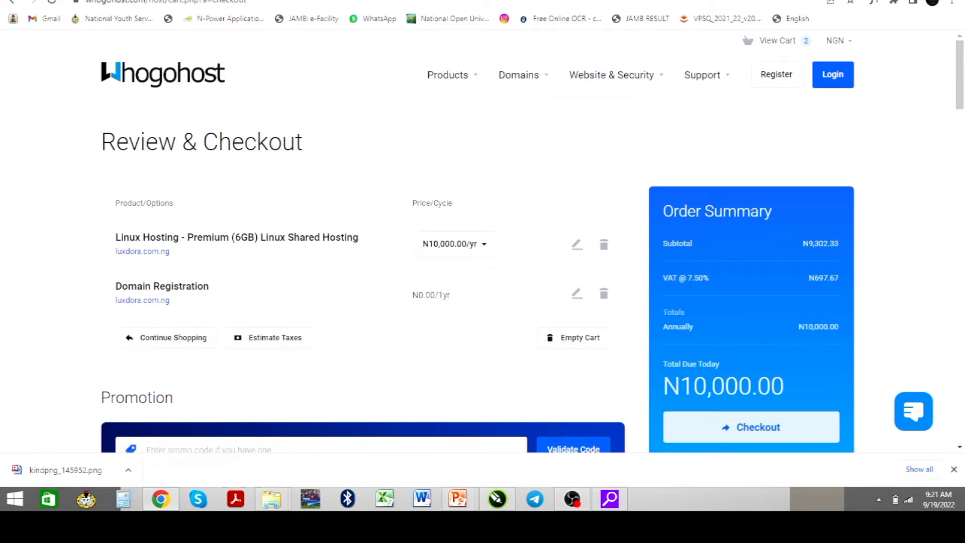
left_click(311, 0)
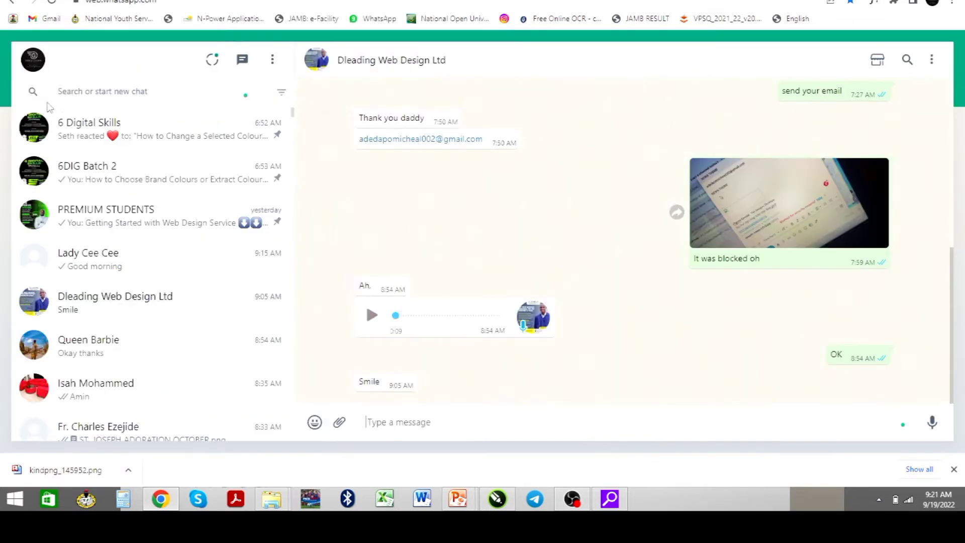
left_click(60, 0)
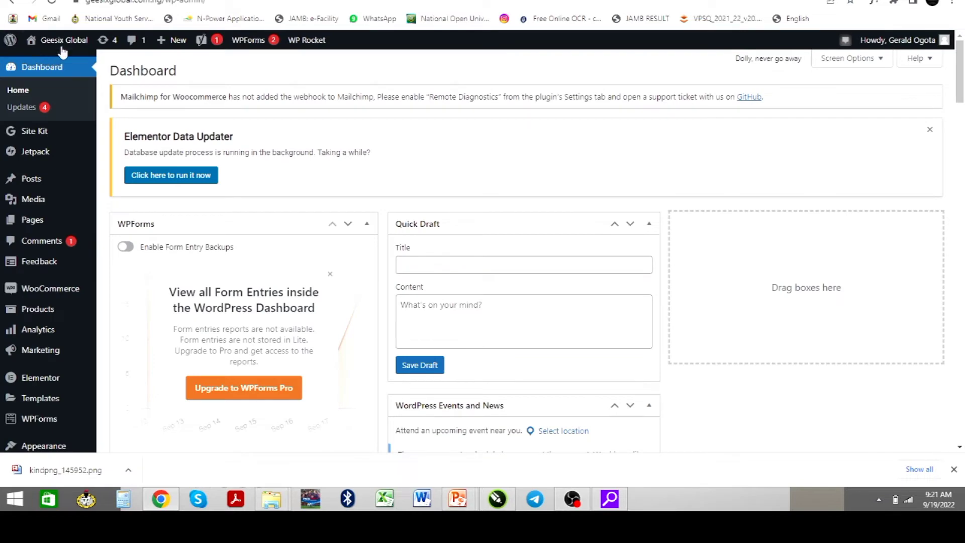
left_click(47, 61)
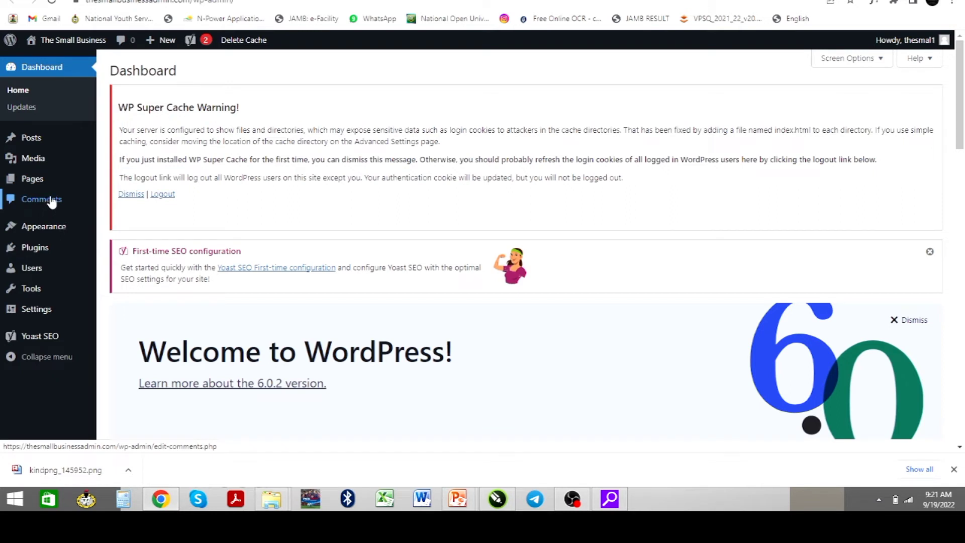
mouse_move(50, 190)
mouse_move(44, 231)
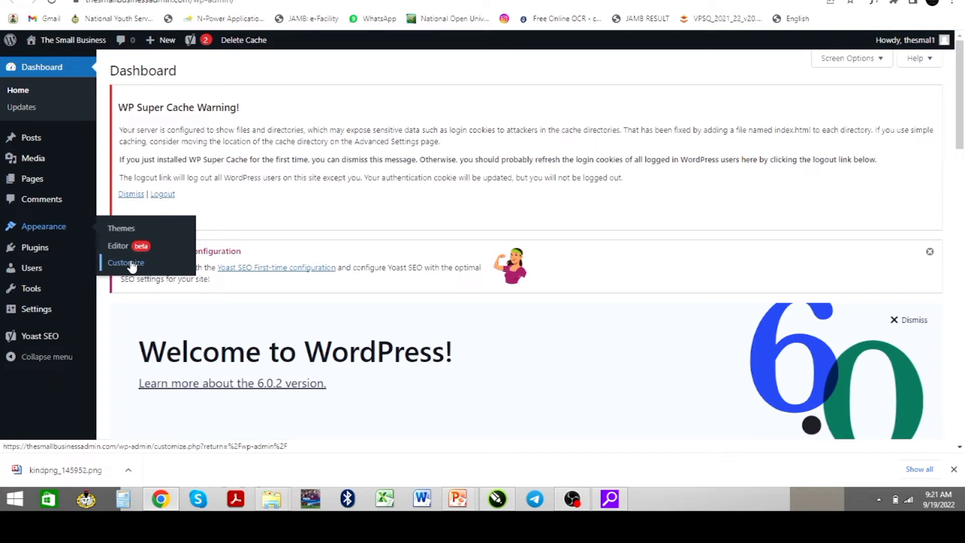
mouse_move(33, 251)
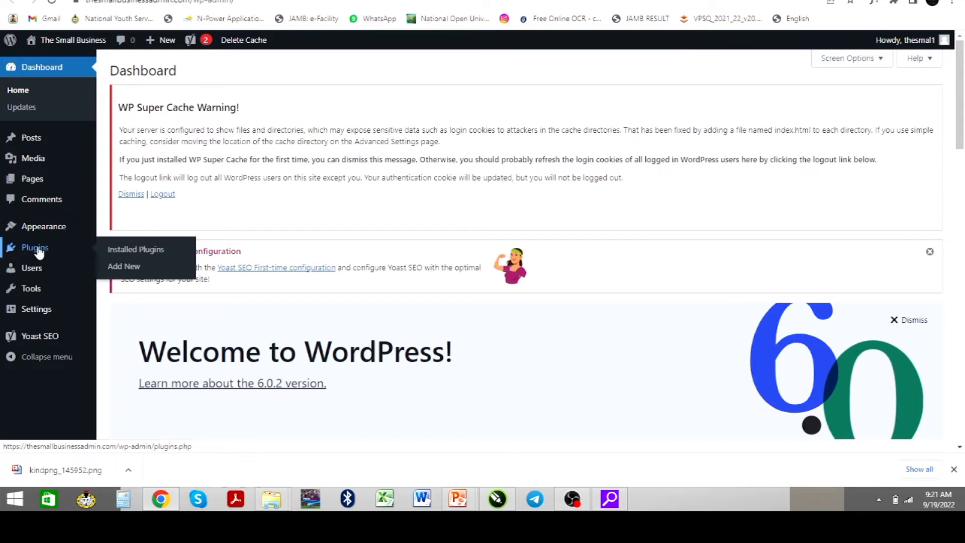
mouse_move(31, 268)
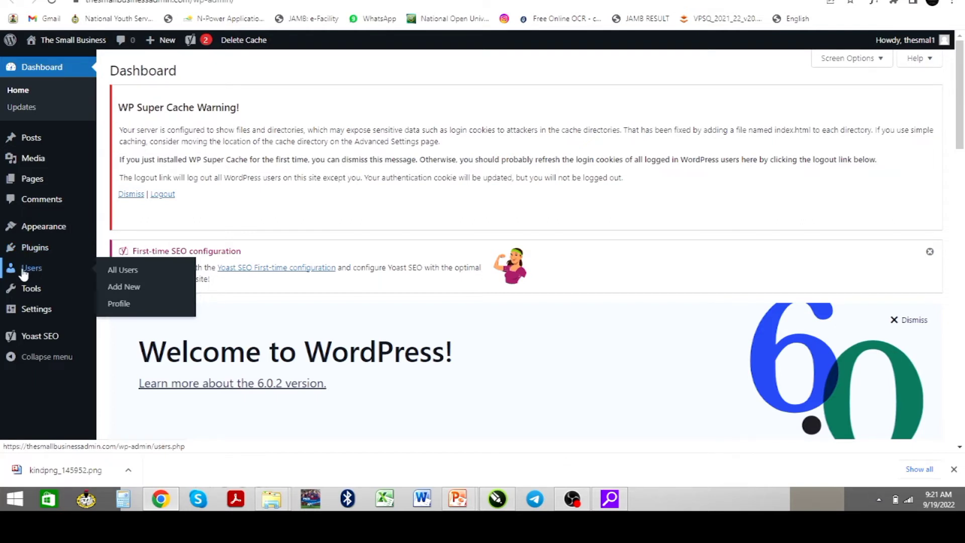
mouse_move(35, 293)
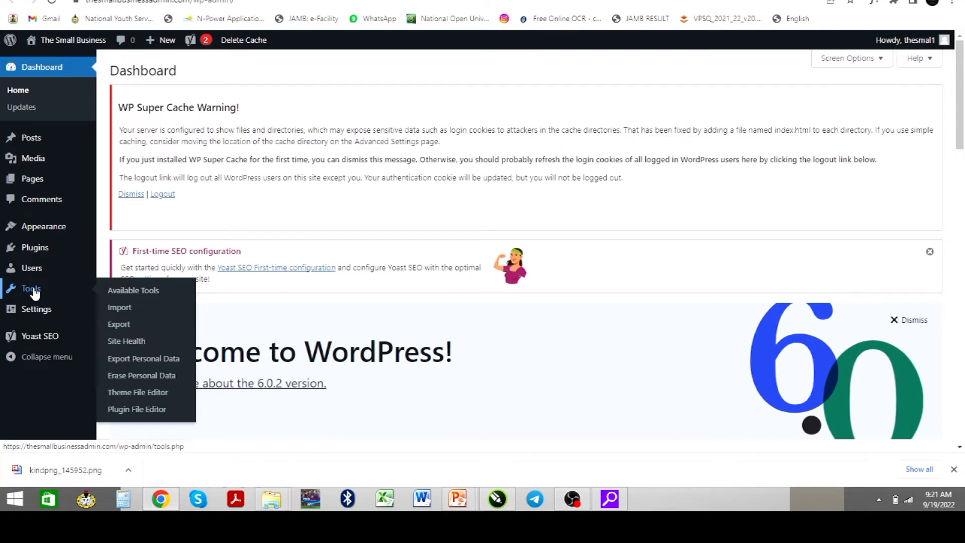
mouse_move(34, 313)
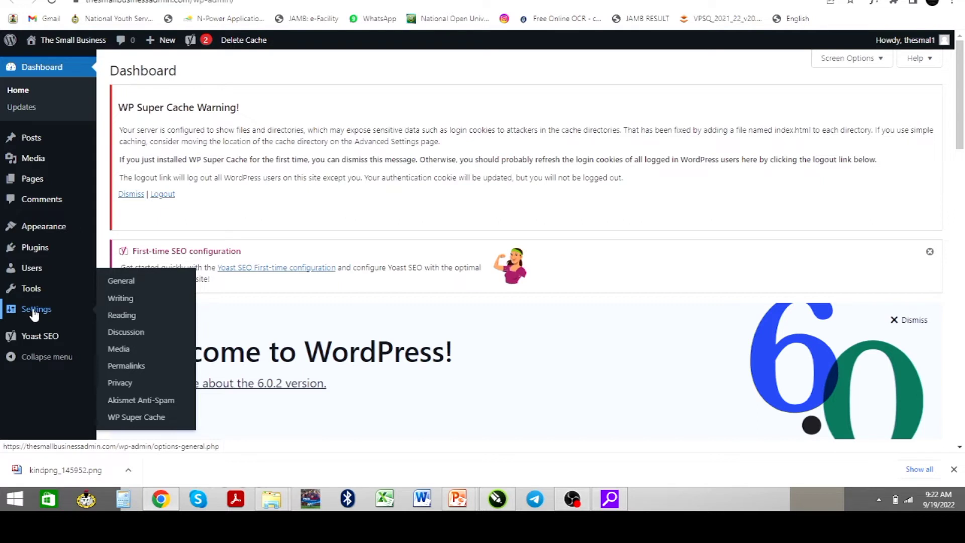
mouse_move(52, 335)
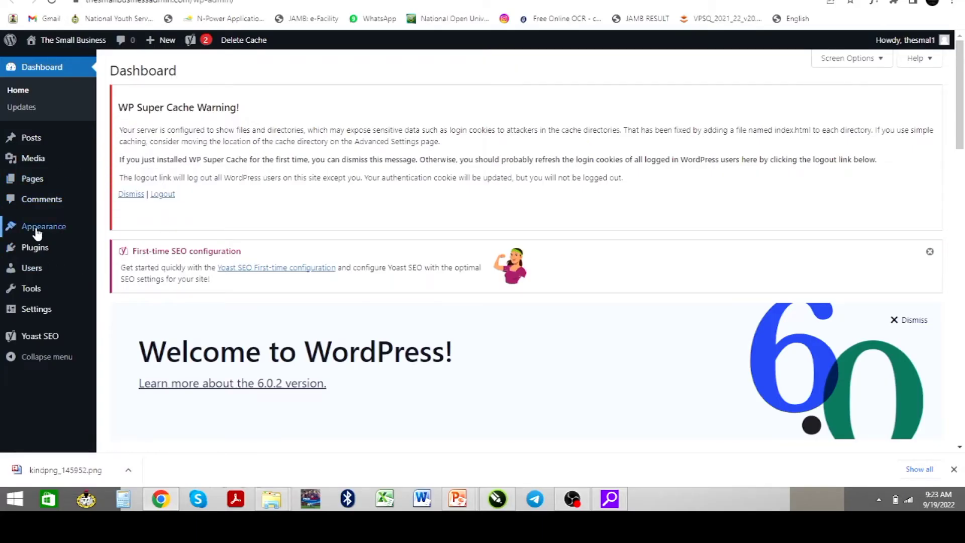
mouse_move(37, 232)
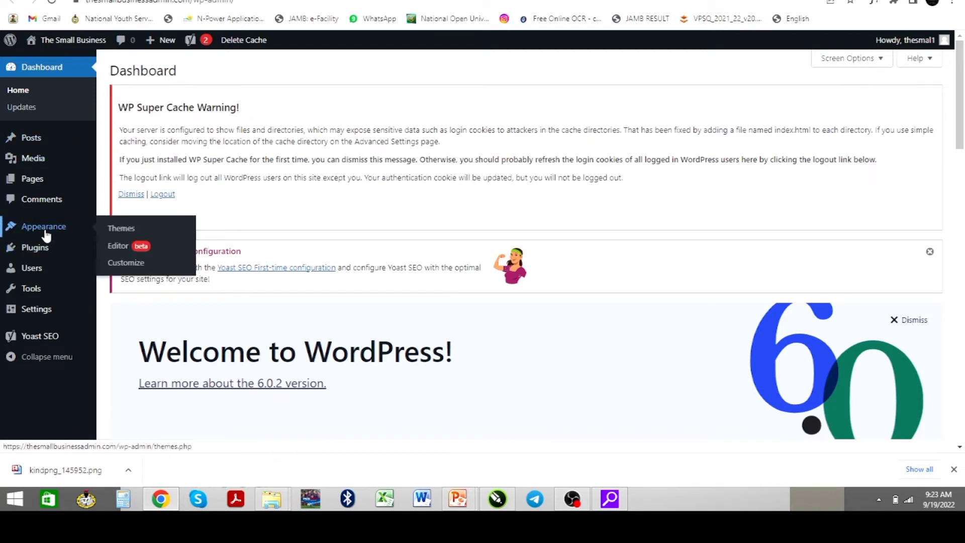
Review installed themes under Appearance > Themes, with Twenty Twenty-Two active, then choose Add New
left_click(118, 232)
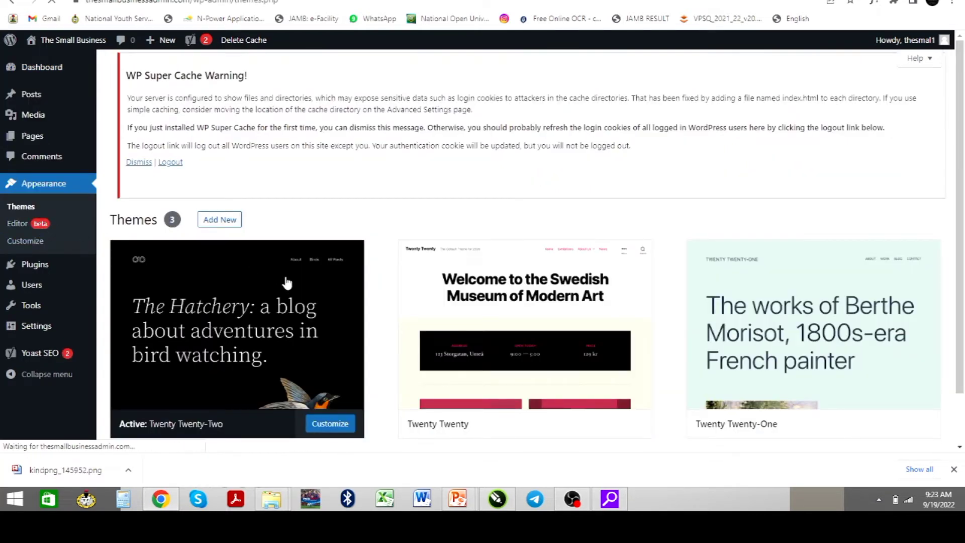
scroll(299, 295, "down", 2)
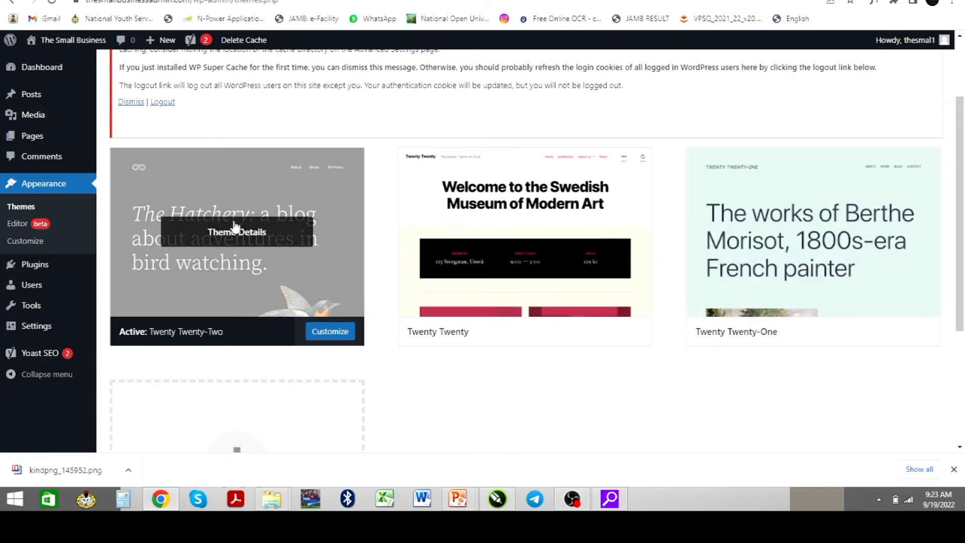
scroll(218, 216, "up", 2)
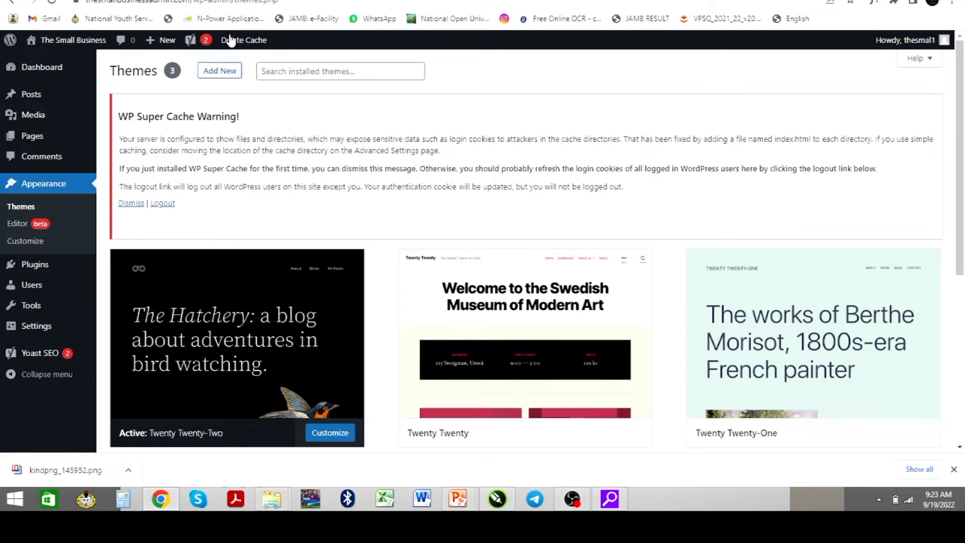
left_click(219, 74)
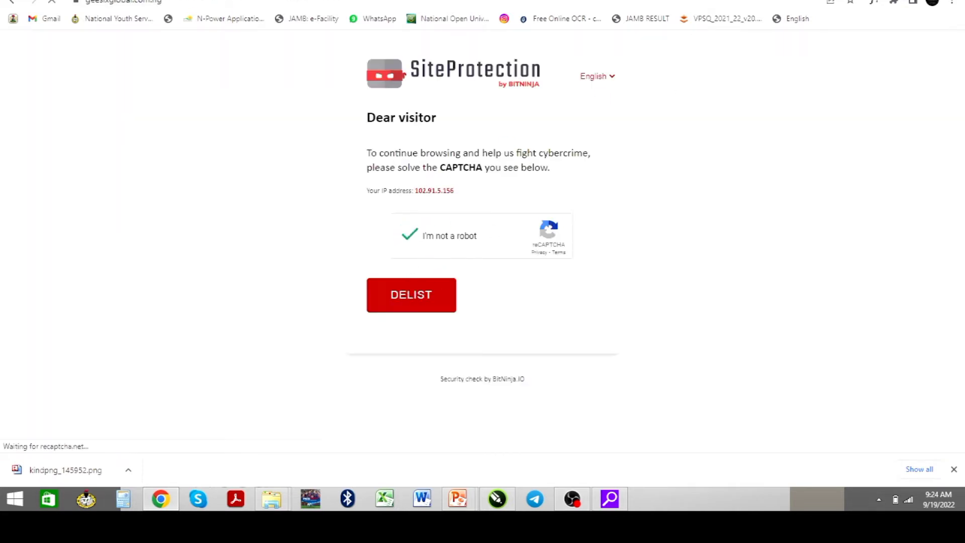
Search Google for 'themeforest wordpress themes' in a new tab
key("ctrl+t")
type("the")
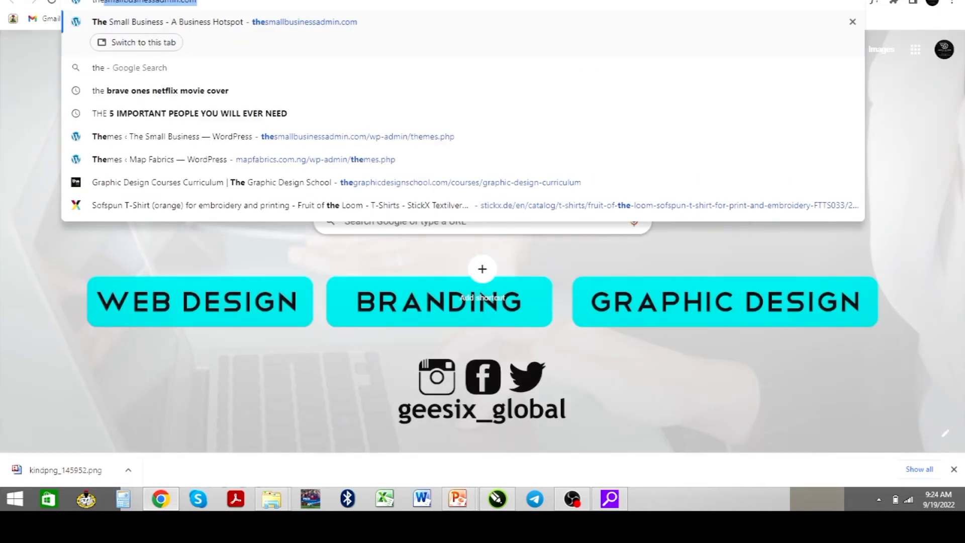
type("me")
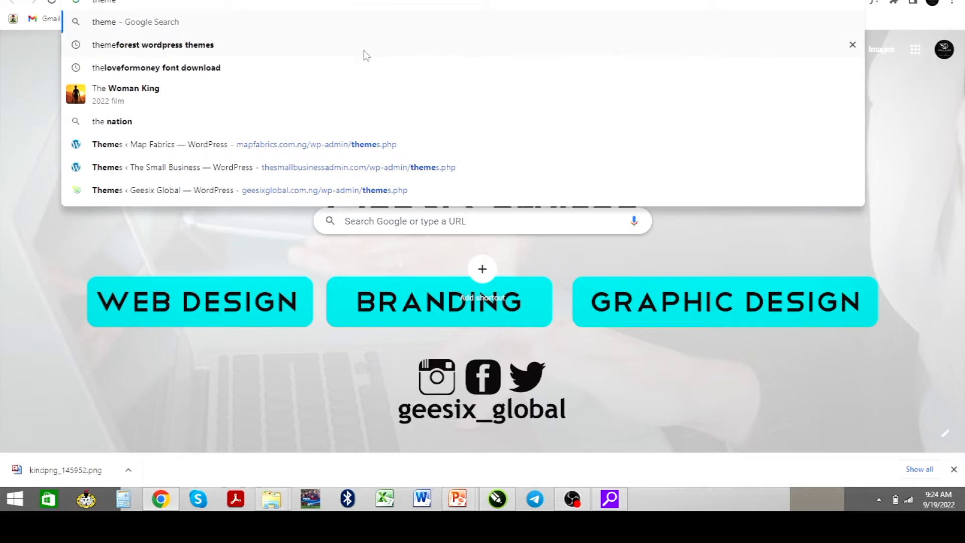
left_click(336, 52)
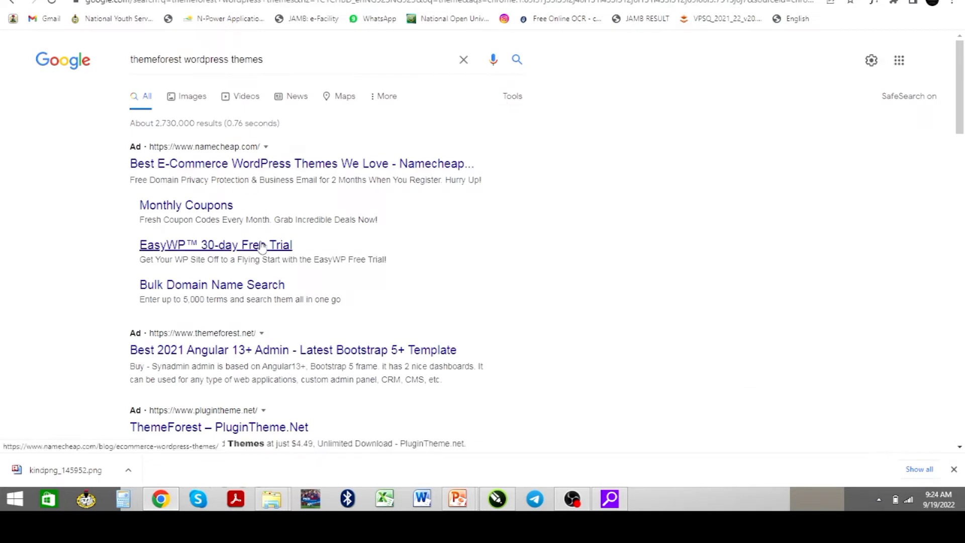
Open the themeforest.net ad in a new tab and return to the Add Themes page
right_click(261, 351)
left_click(317, 361)
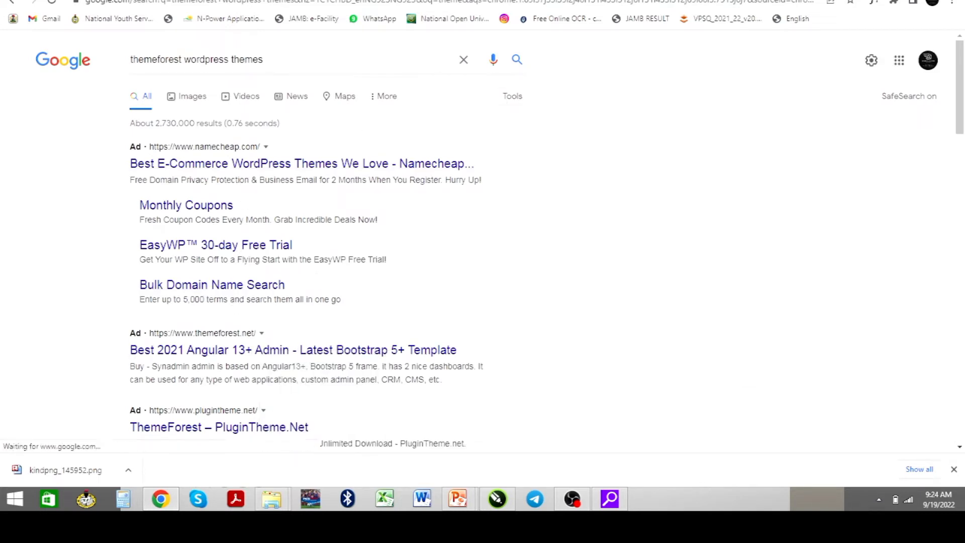
left_click(746, 0)
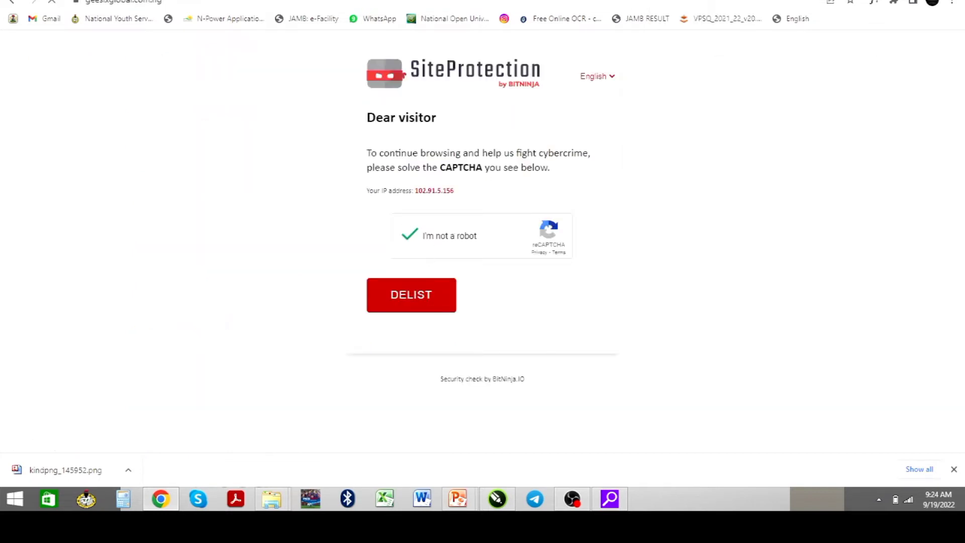
left_click(568, 0)
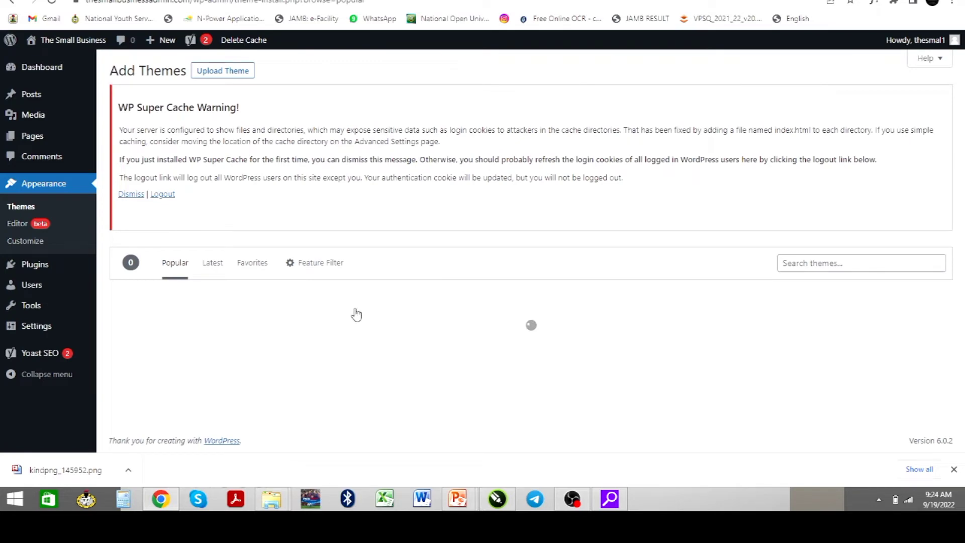
Browse the 5070 Popular themes, checking Twenty Twenty-One, Hello Elementor and Astra cards' Details & Preview options
scroll(439, 322, "down", 2)
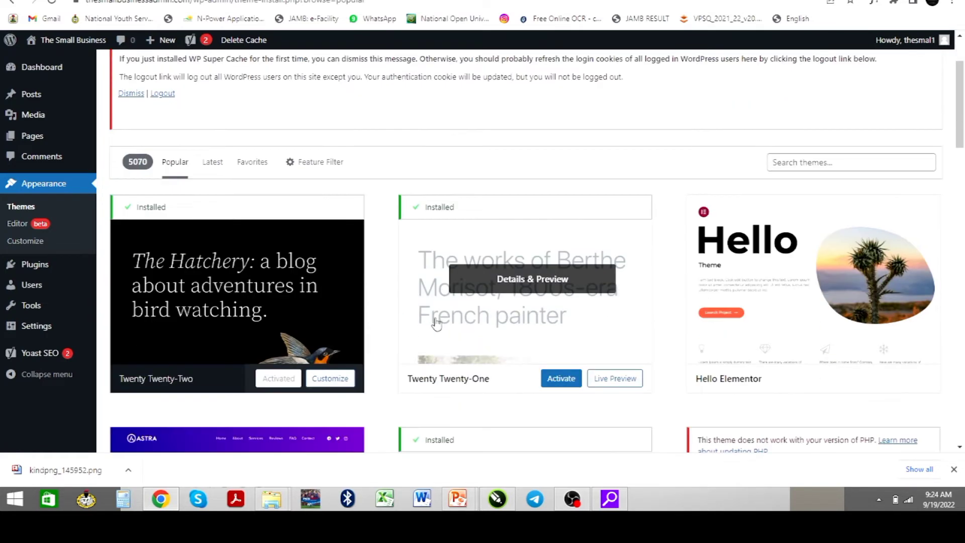
scroll(429, 321, "up", 2)
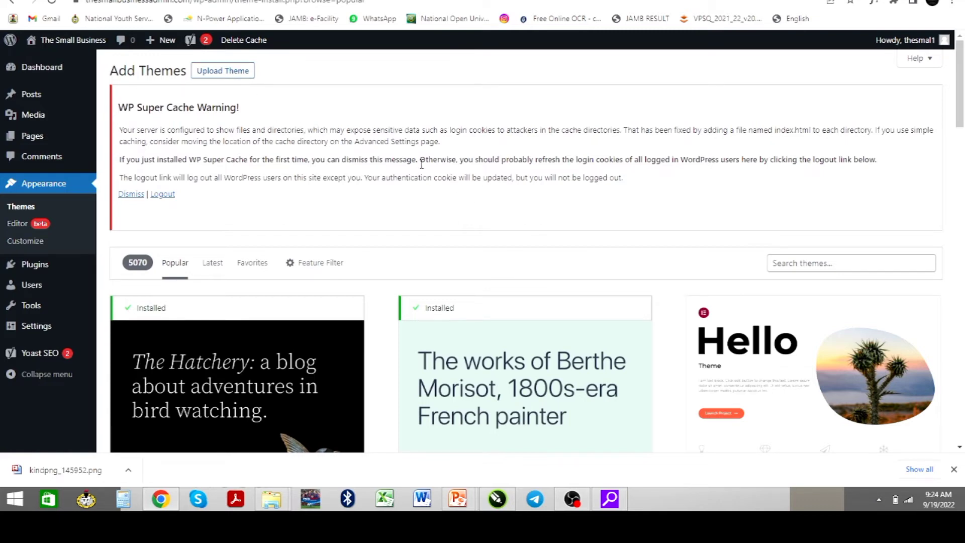
mouse_move(736, 318)
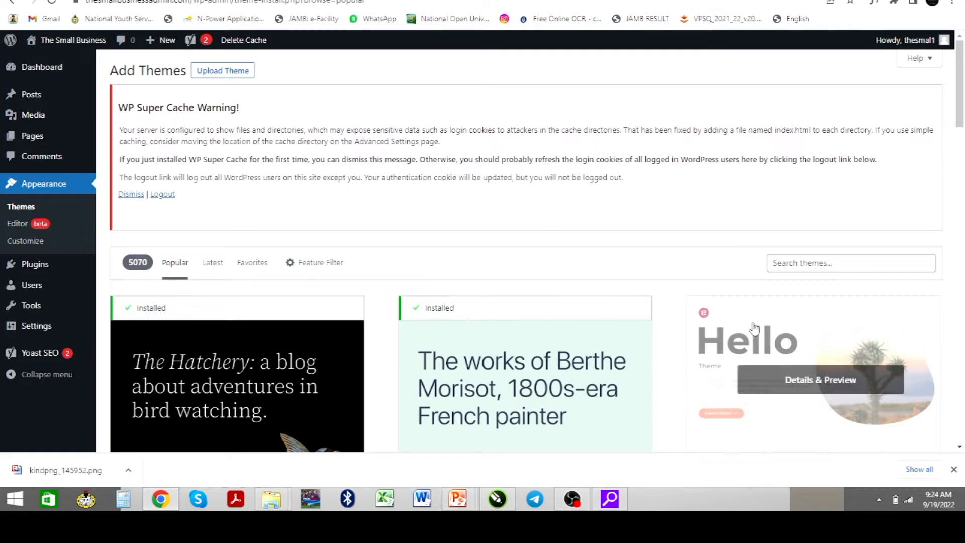
scroll(735, 318, "down", 2)
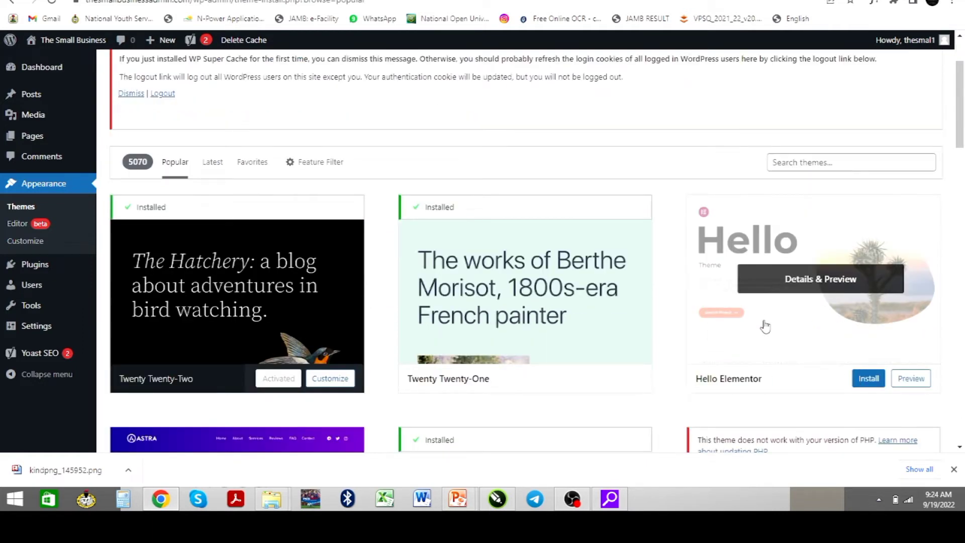
mouse_move(522, 304)
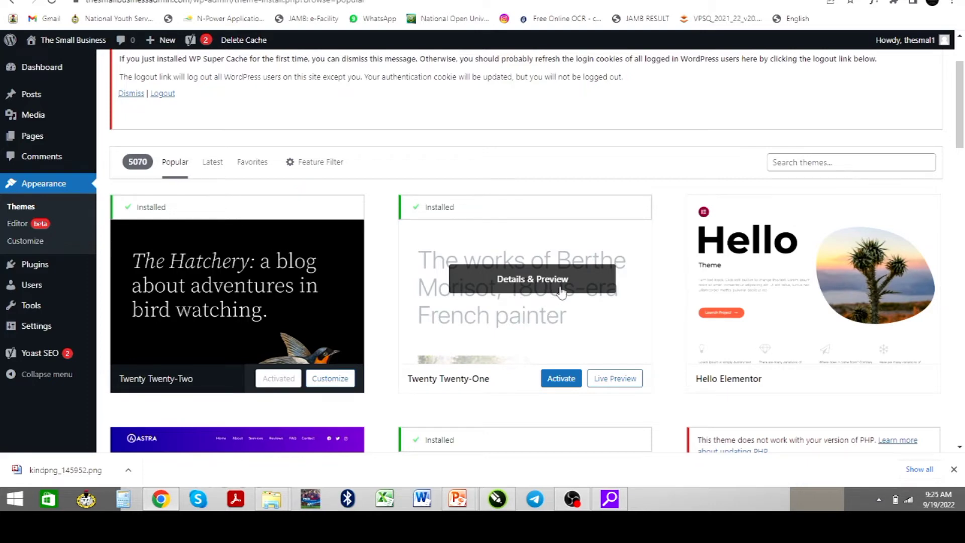
scroll(437, 304, "down", 2)
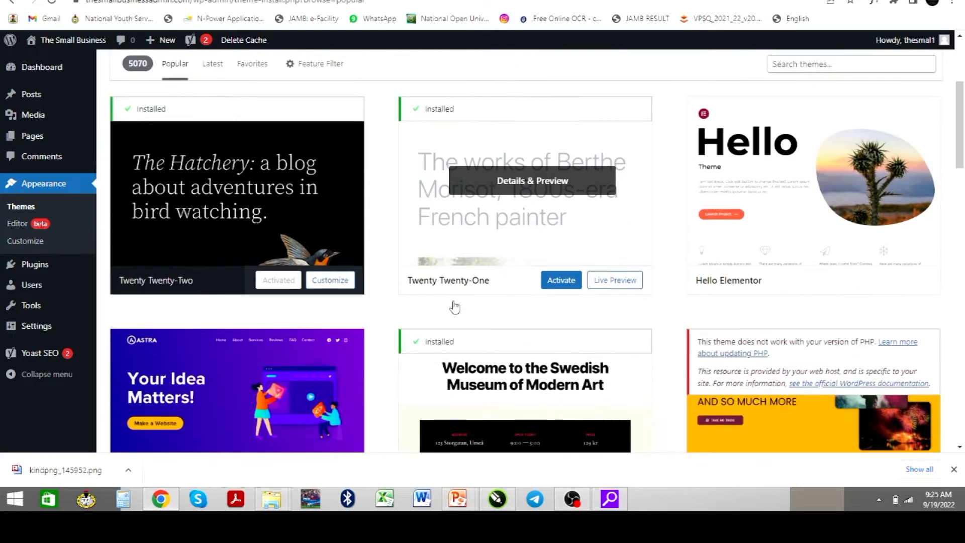
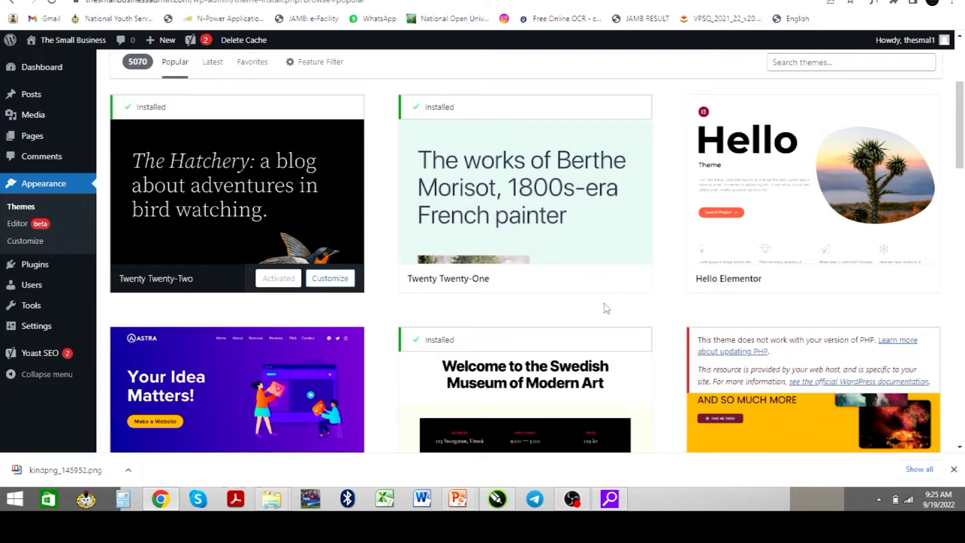
Show the theme .zip upload area, leave it with no file chosen, and scroll to the Astra card
scroll(372, 244, "up", 4)
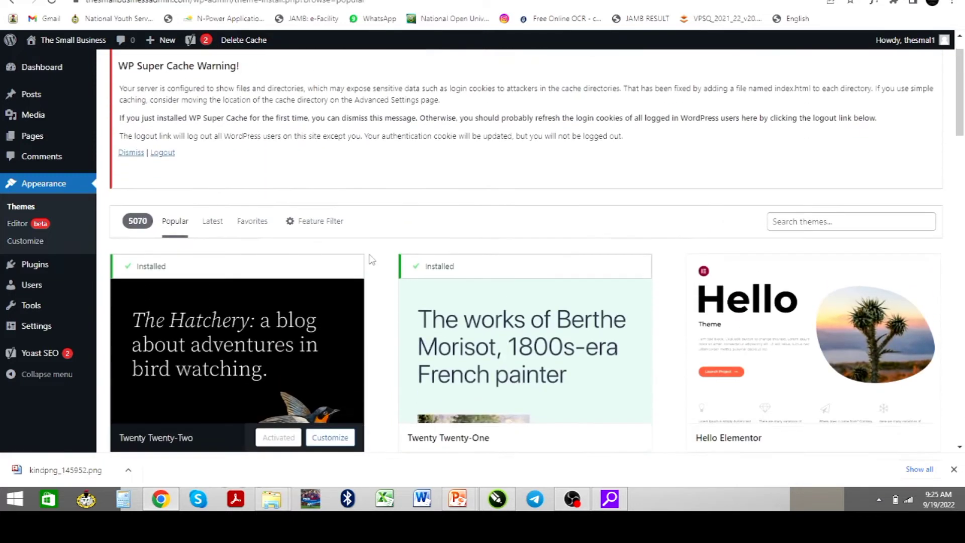
scroll(442, 270, "up", 1)
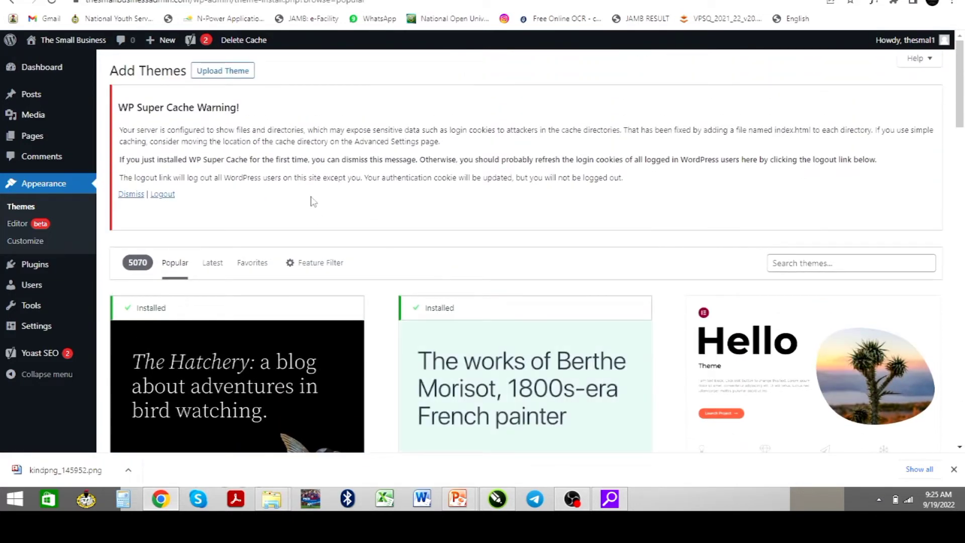
left_click(217, 74)
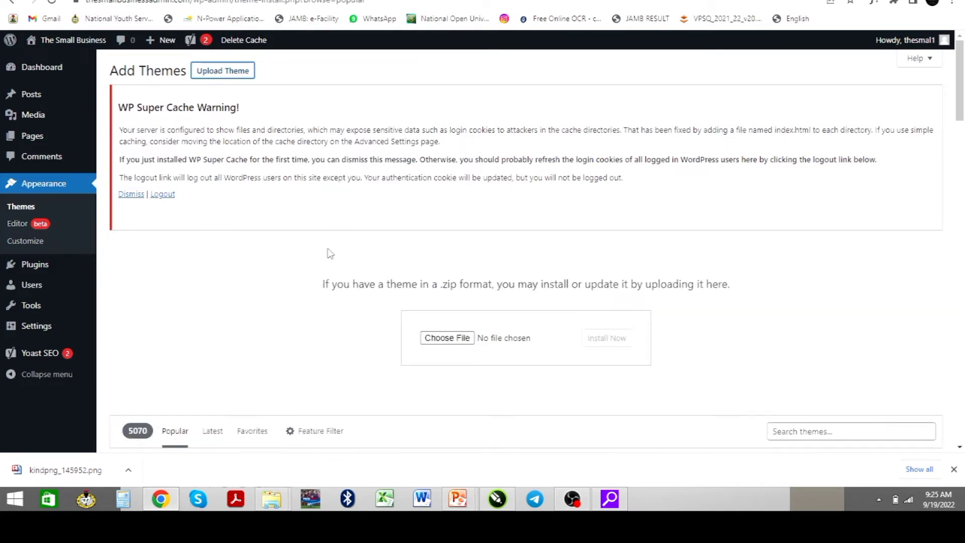
left_click(447, 338)
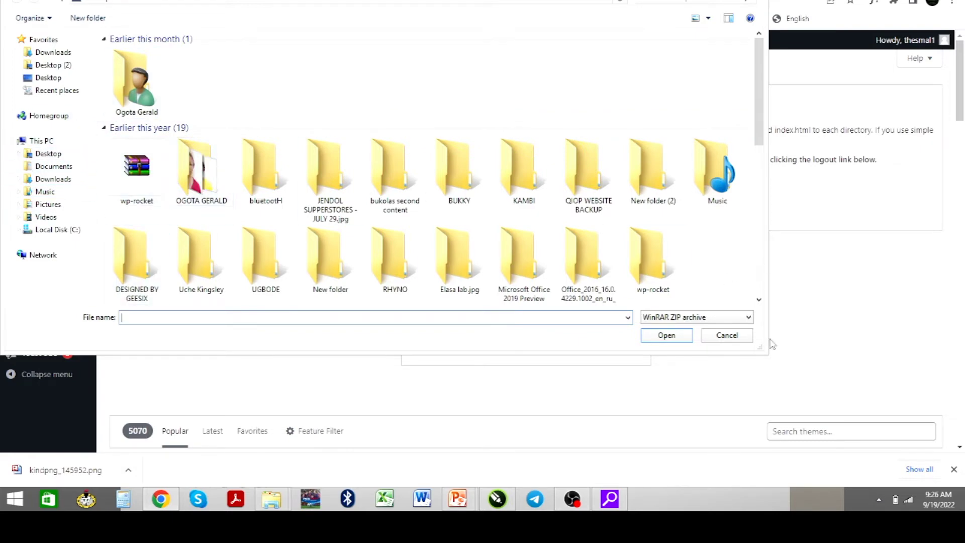
left_click(736, 338)
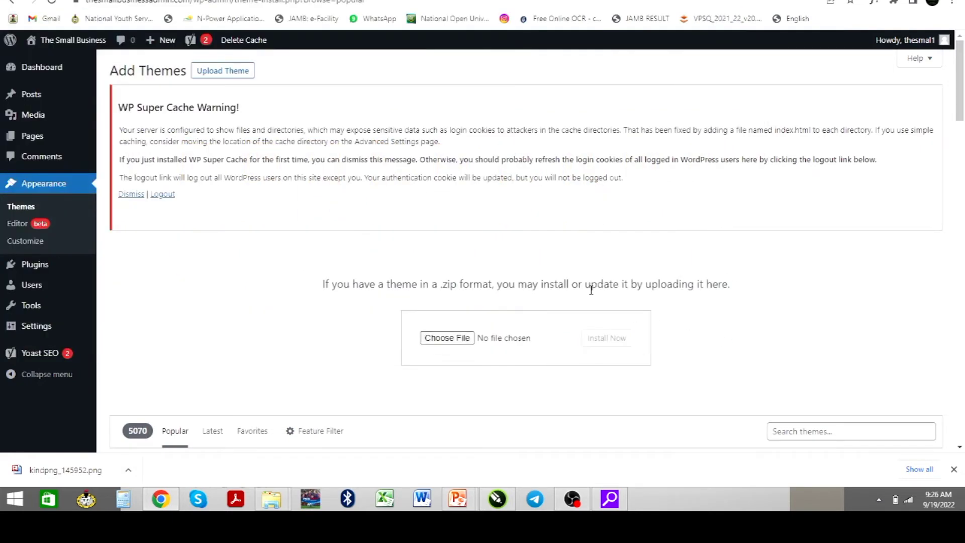
scroll(598, 286, "down", 6)
scroll(601, 294, "down", 4)
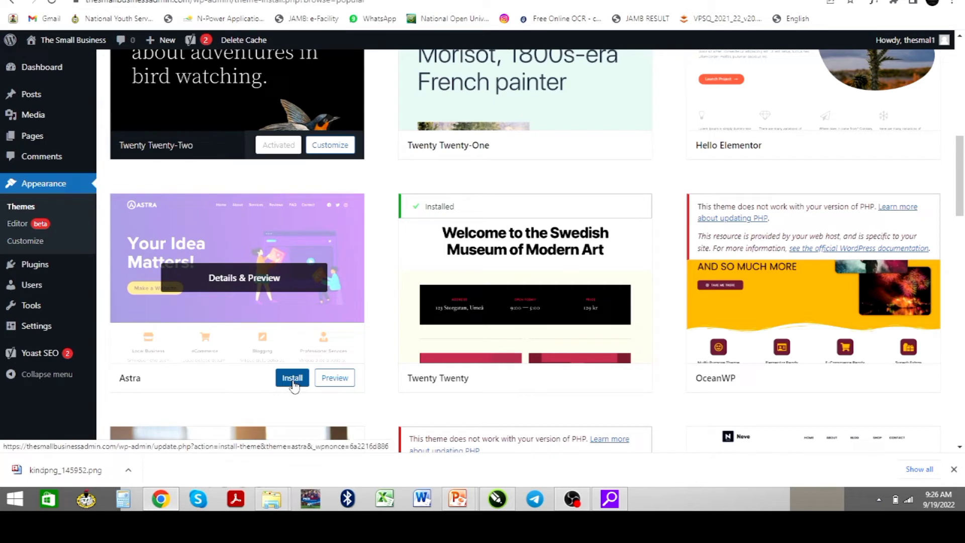
Install the Astra theme from its card on the Add Themes page
left_click(294, 384)
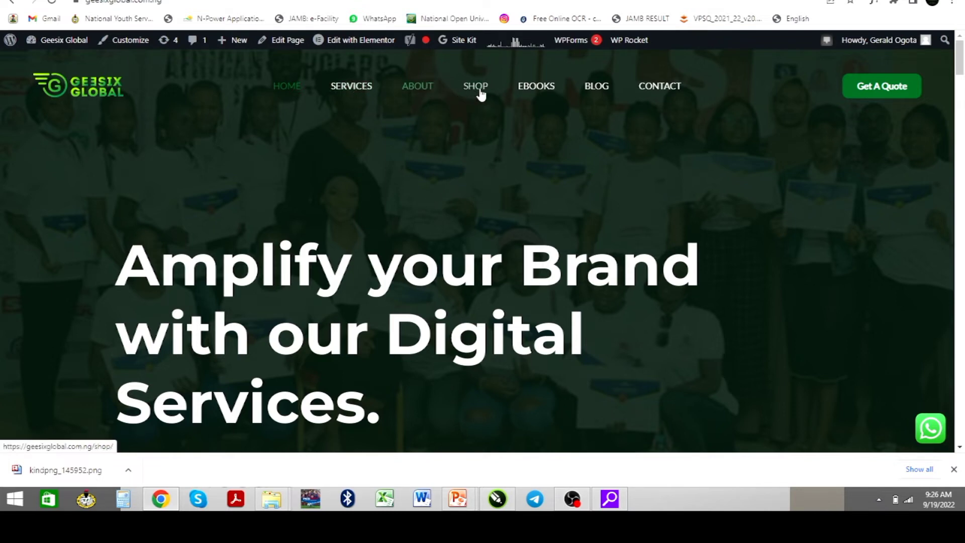
Scroll down through the Geesix Global homepage sections
scroll(458, 190, "down", 10)
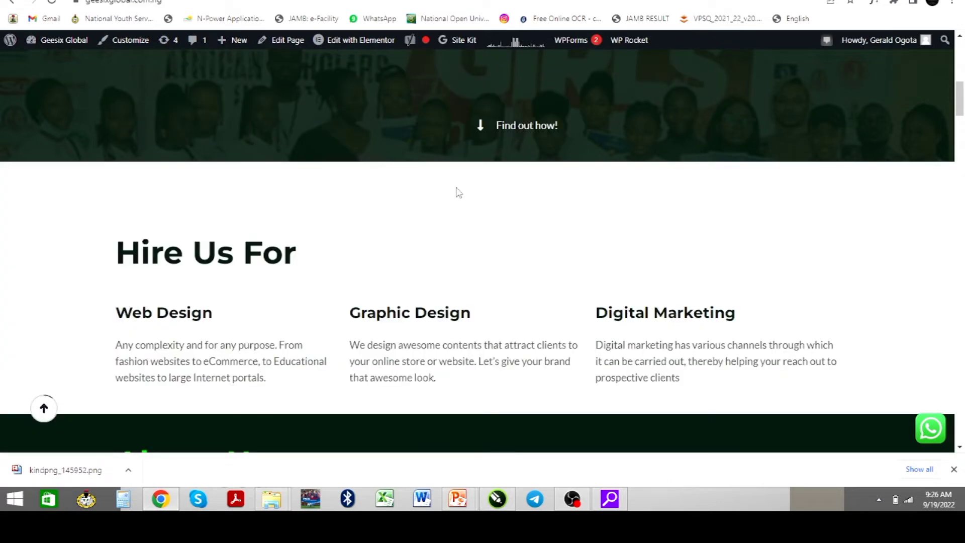
scroll(458, 196, "down", 4)
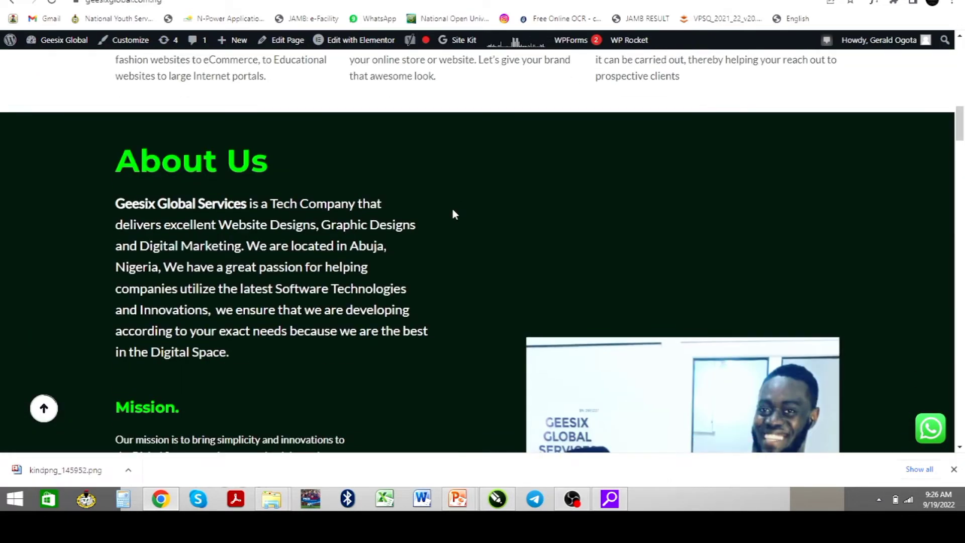
scroll(317, 218, "down", 8)
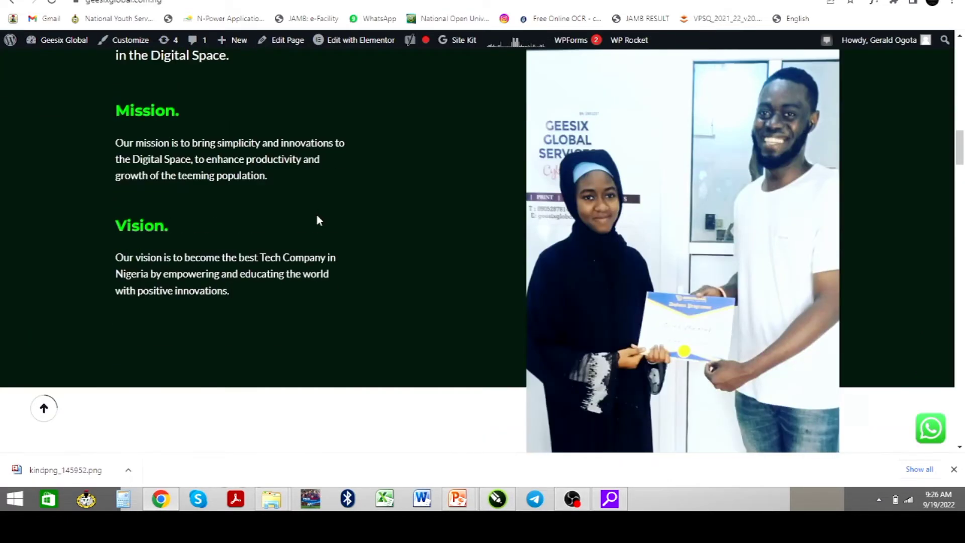
scroll(317, 220, "down", 4)
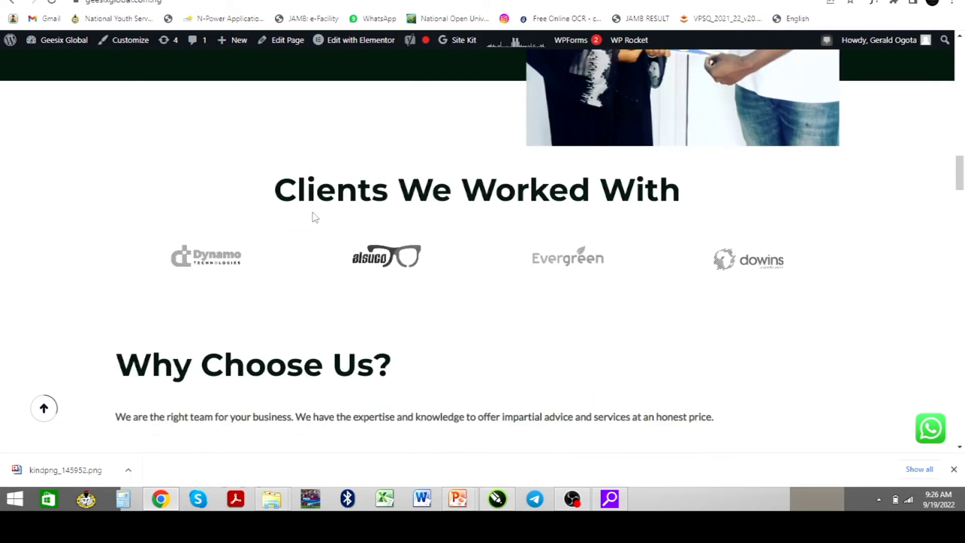
scroll(380, 251, "down", 11)
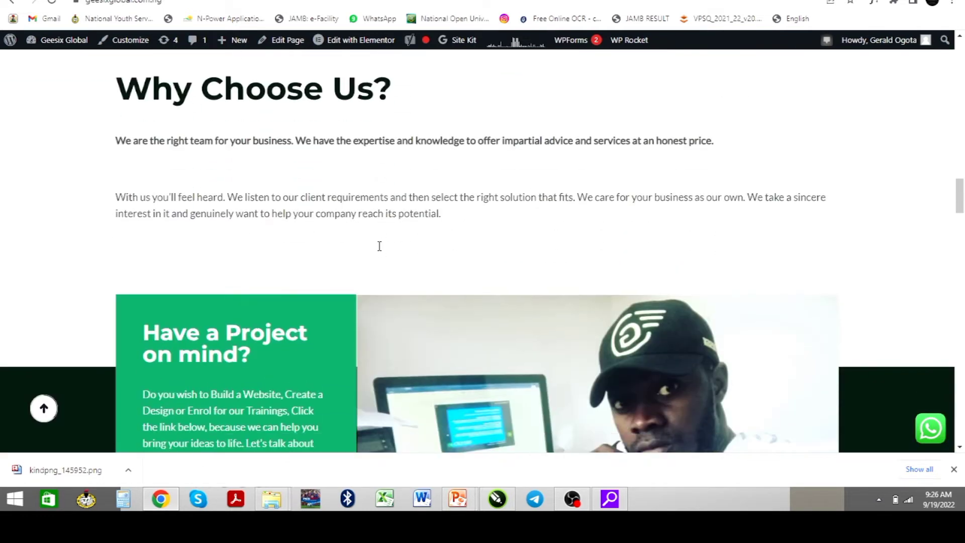
scroll(381, 251, "down", 6)
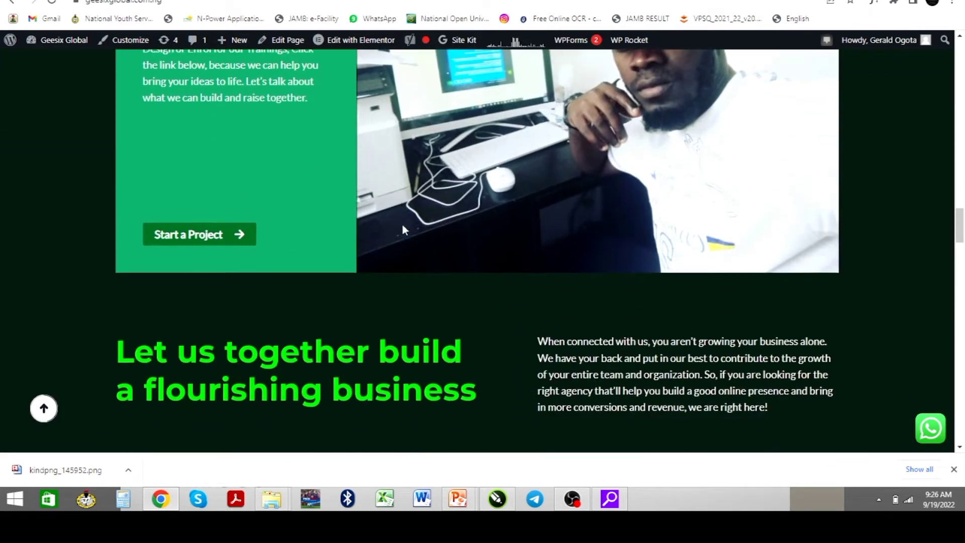
scroll(402, 228, "down", 8)
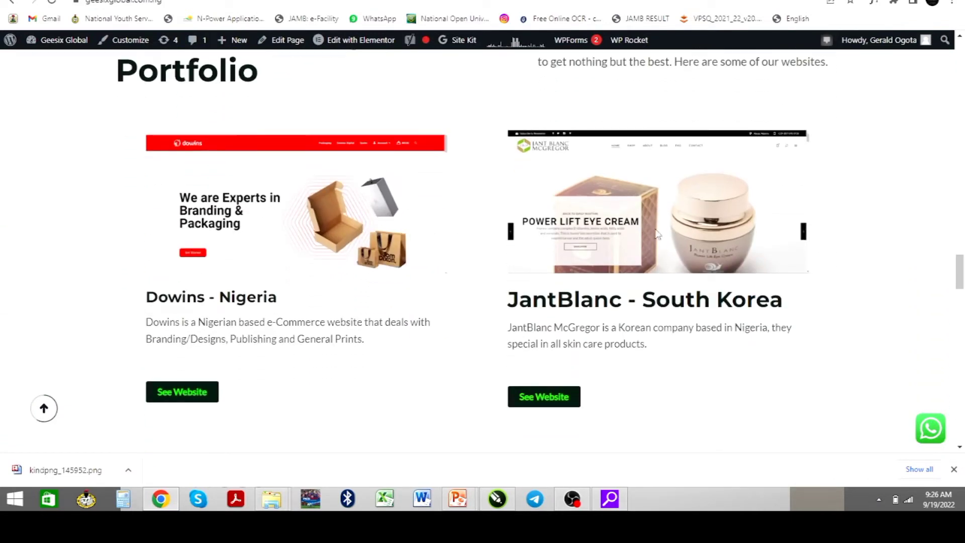
scroll(580, 253, "down", 3)
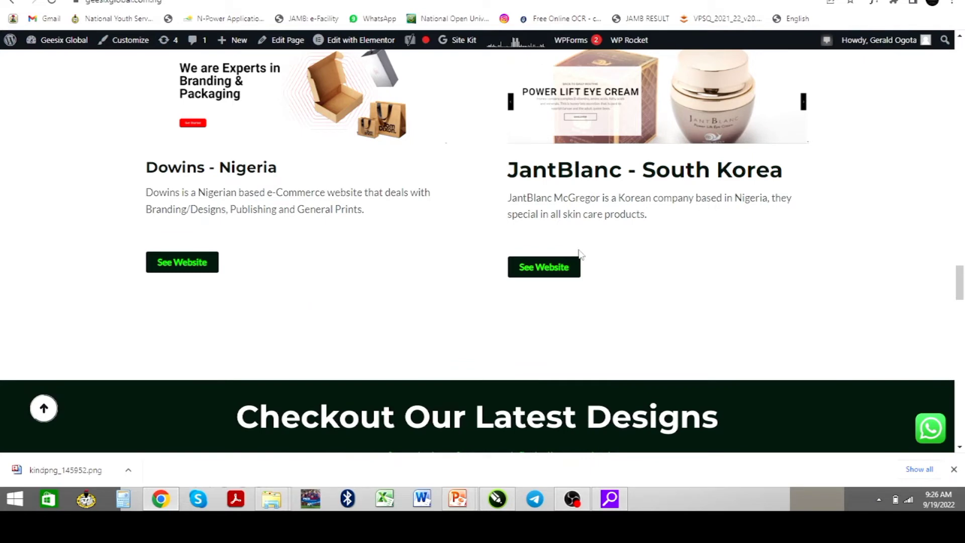
scroll(546, 257, "down", 7)
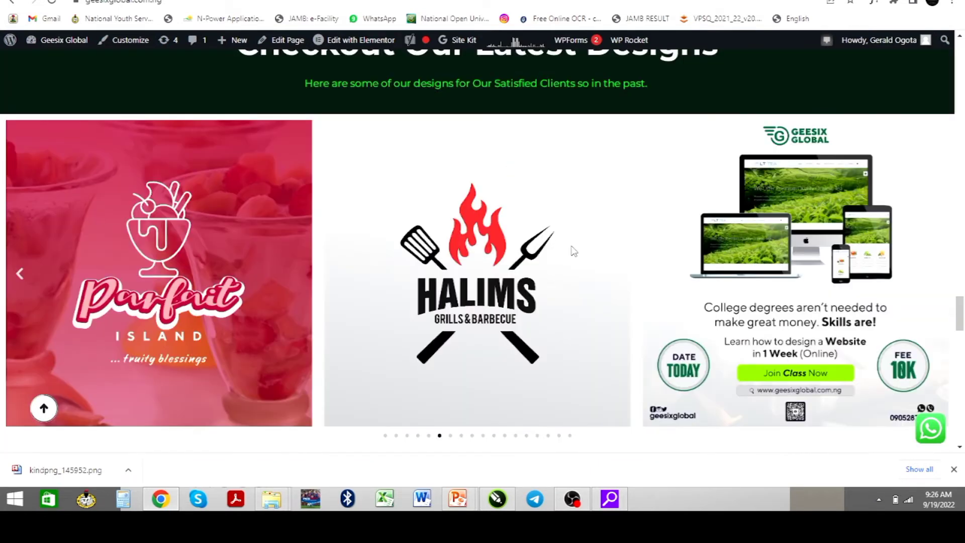
scroll(552, 248, "up", 1)
scroll(552, 249, "up", 1)
scroll(551, 249, "down", 2)
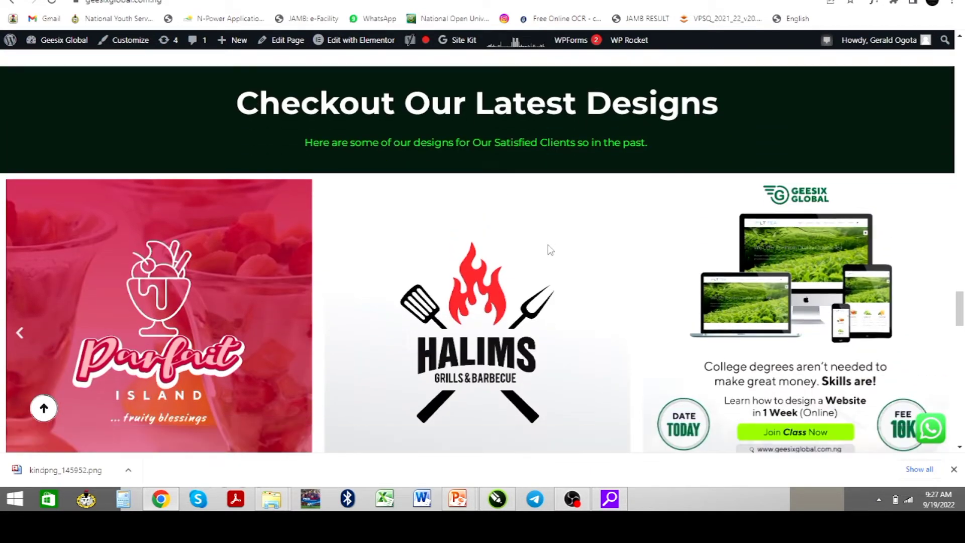
scroll(549, 250, "down", 2)
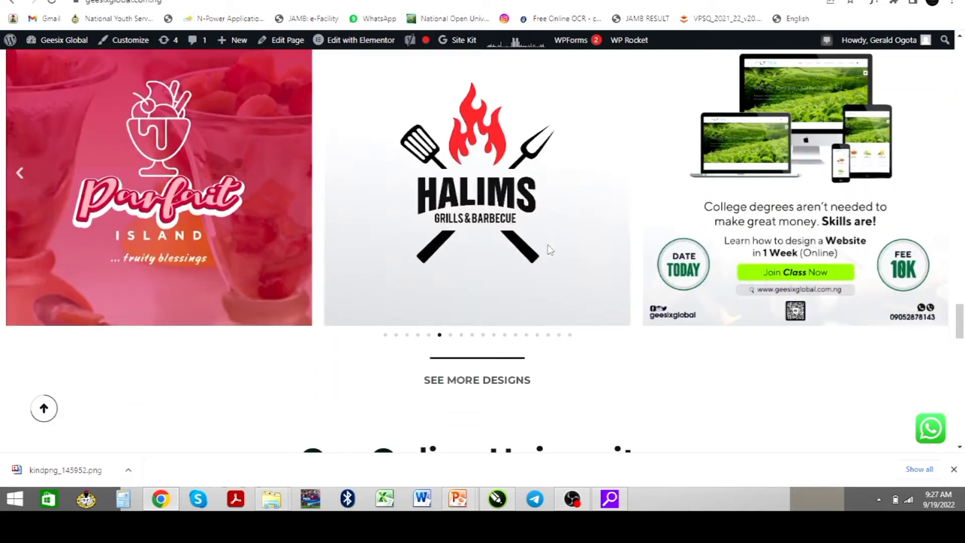
Advance the designs carousel three slides, then scroll back up the homepage
left_click(461, 335)
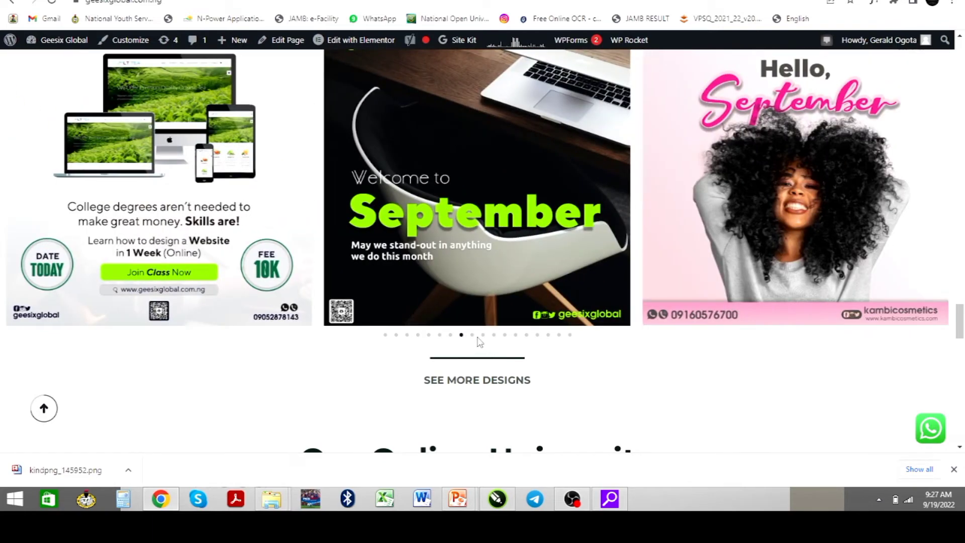
left_click(472, 335)
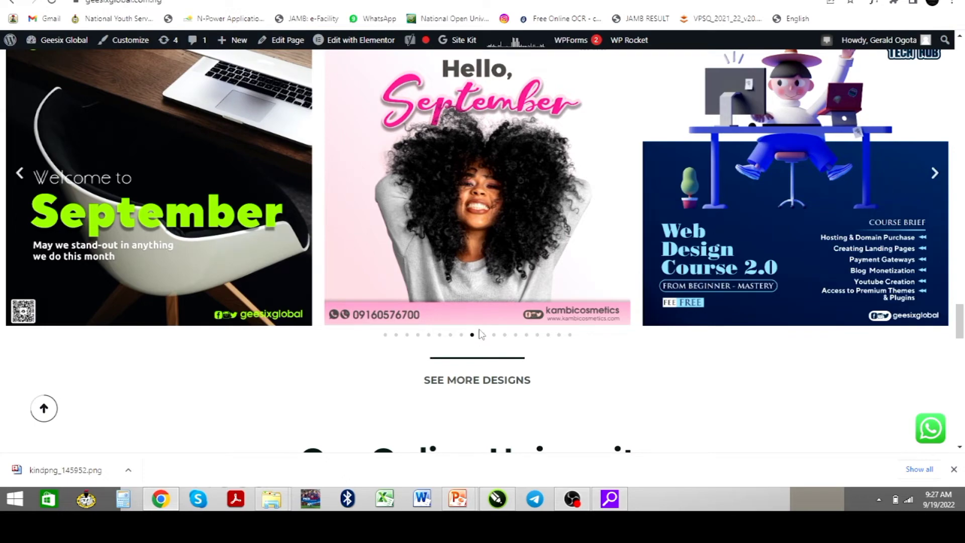
scroll(492, 316, "down", 8)
scroll(492, 315, "up", 2)
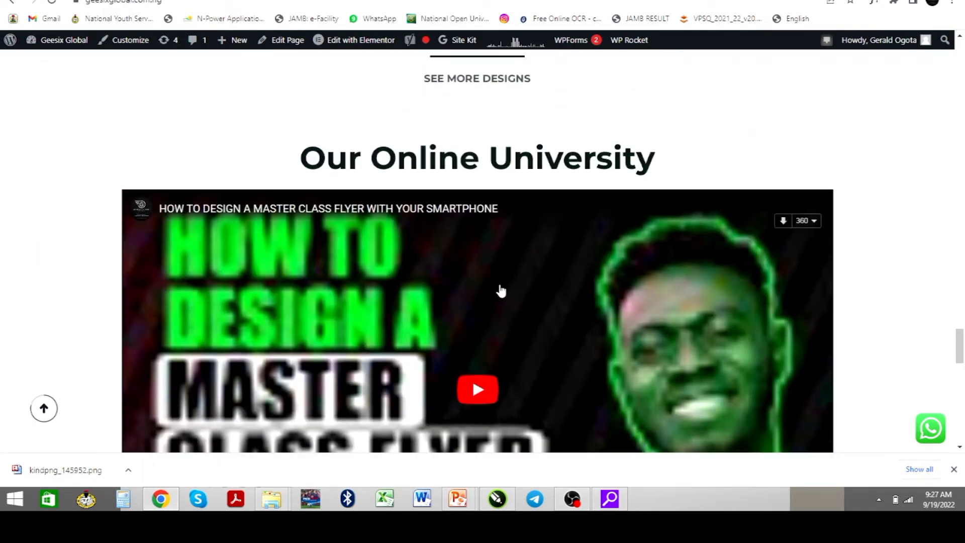
scroll(485, 297, "down", 4)
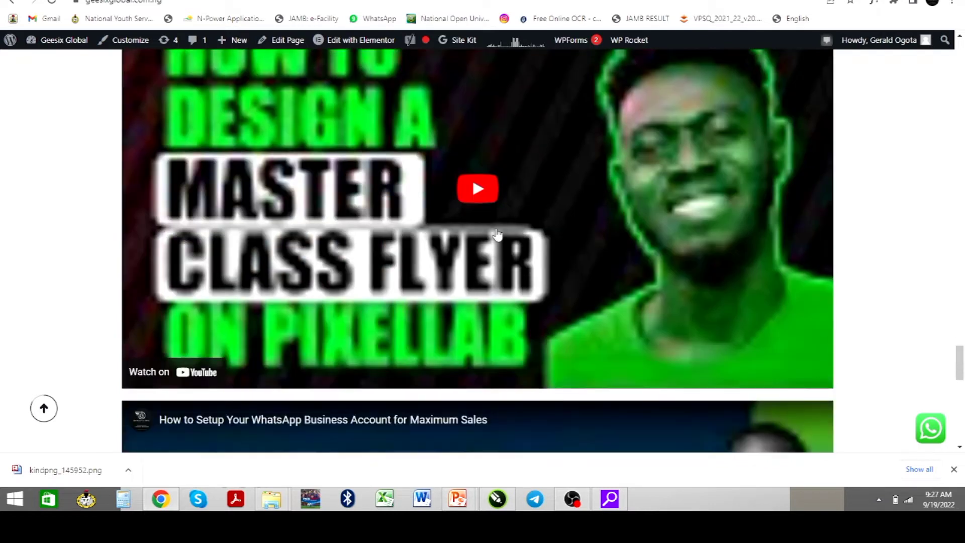
scroll(497, 237, "up", 2)
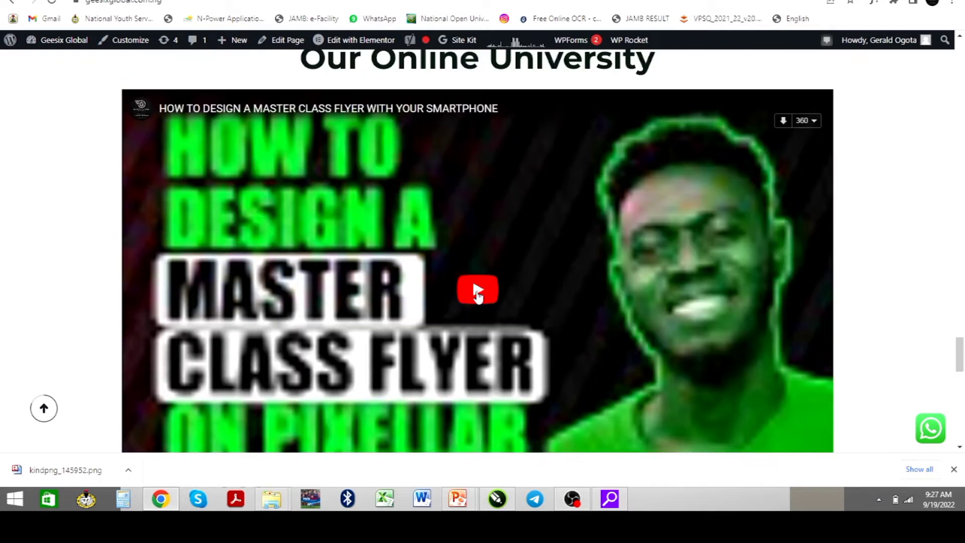
scroll(478, 294, "down", 14)
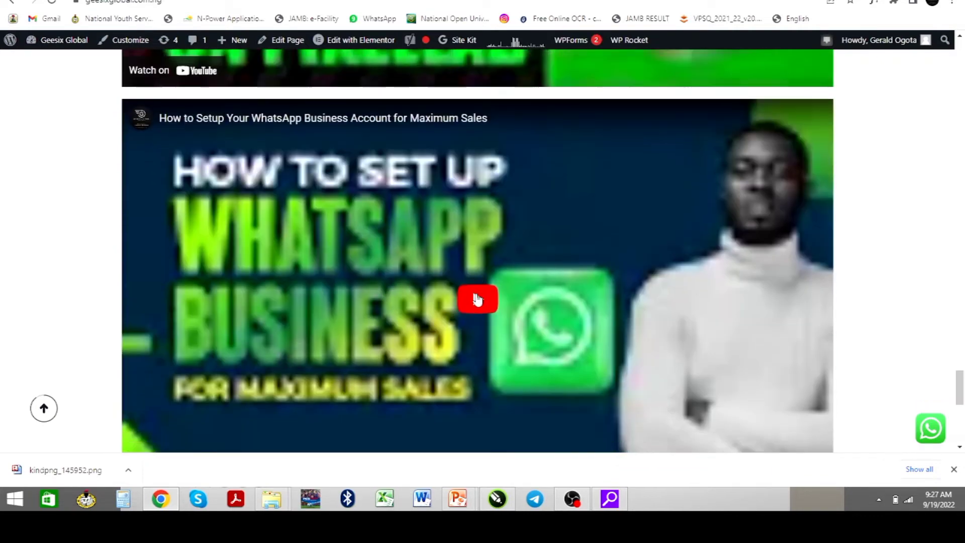
scroll(475, 296, "down", 2)
scroll(474, 294, "up", 2)
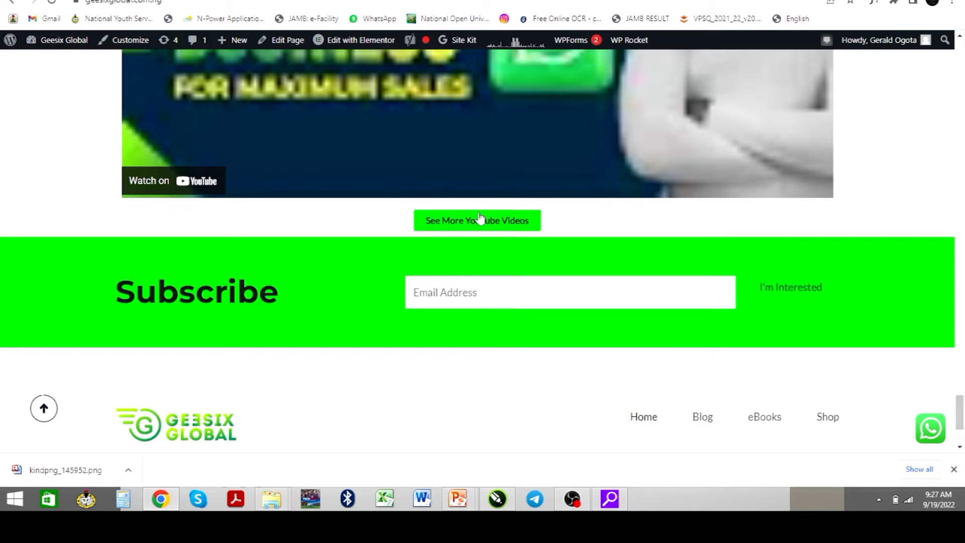
scroll(475, 229, "up", 10)
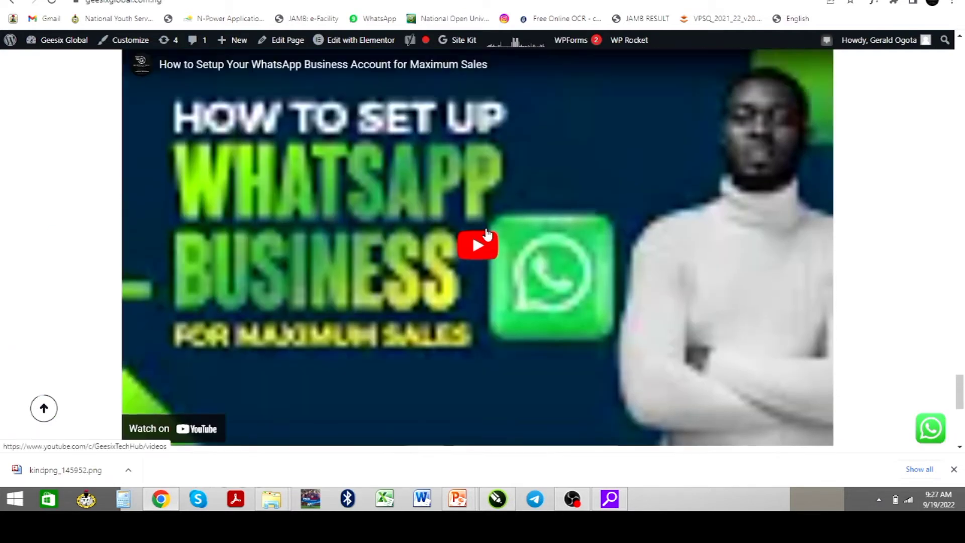
scroll(486, 234, "up", 18)
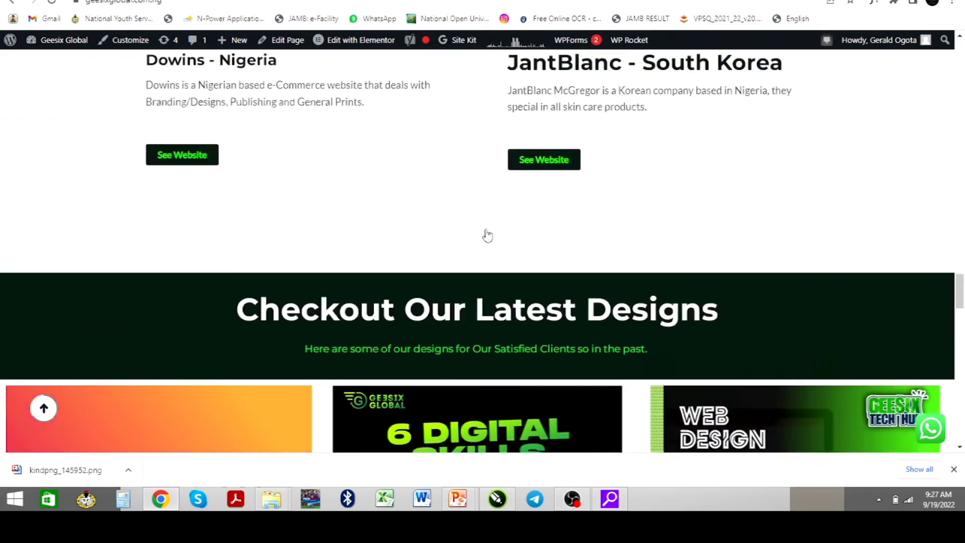
scroll(488, 221, "up", 7)
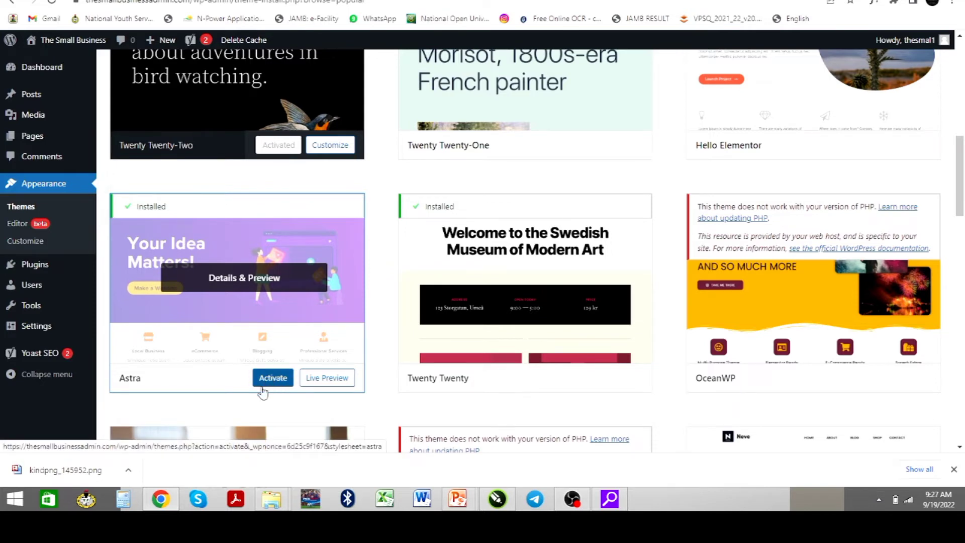
Activate Astra and install the Starter Templates plugin from the welcome notice
left_click(273, 382)
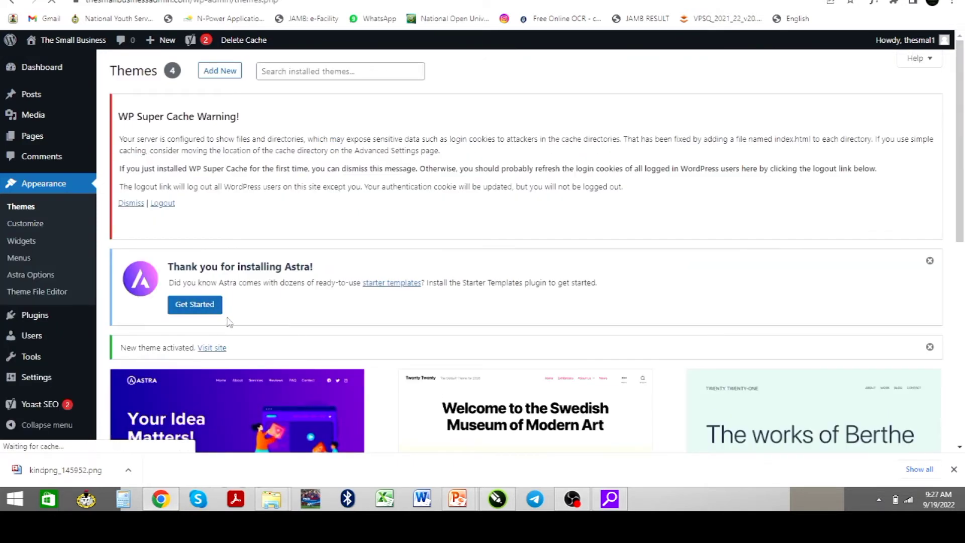
left_click(196, 309)
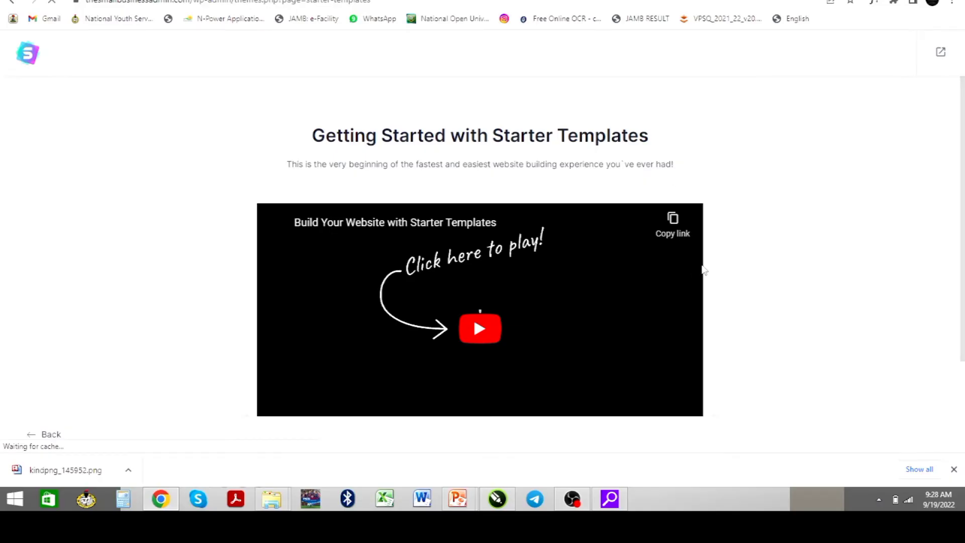
Start building the website from a starter template, choosing Elementor as the page builder
scroll(705, 270, "down", 2)
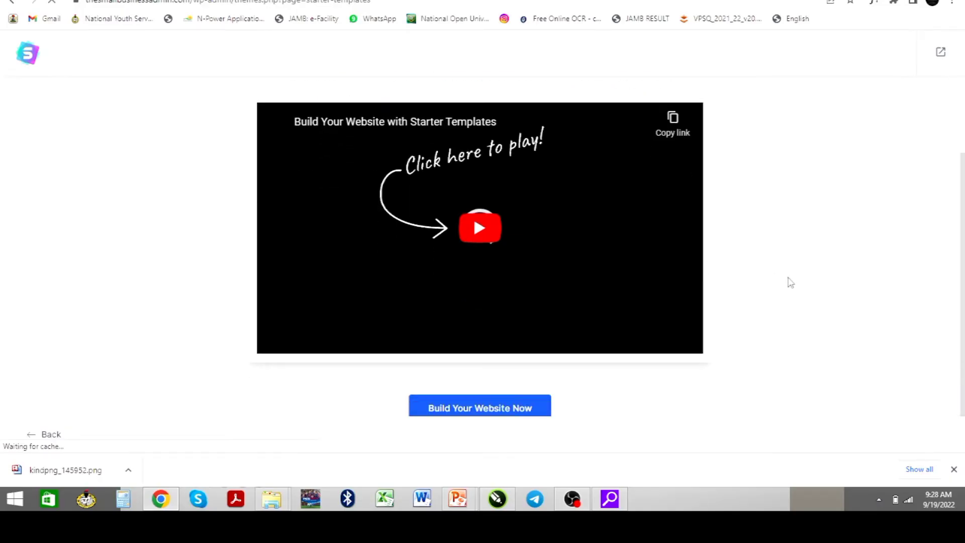
scroll(754, 302, "down", 1)
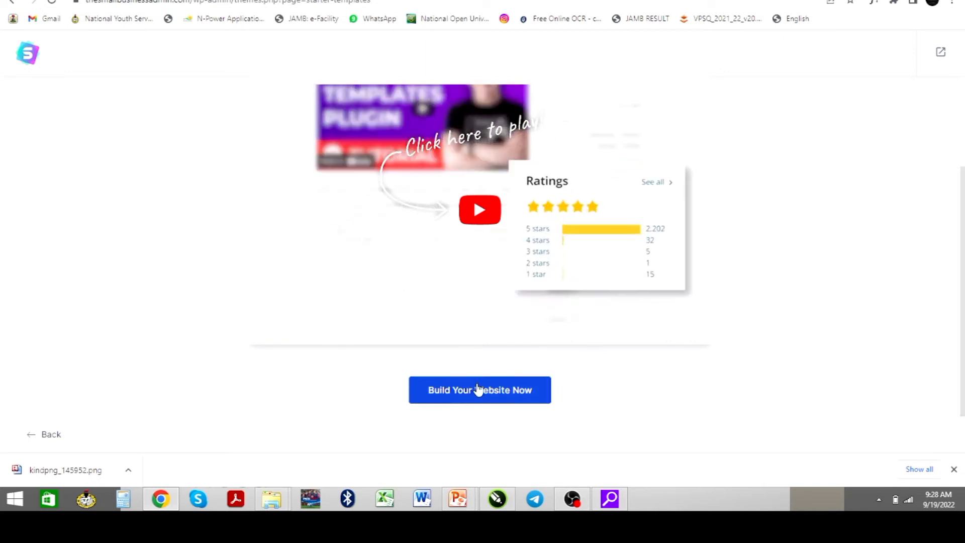
left_click(476, 398)
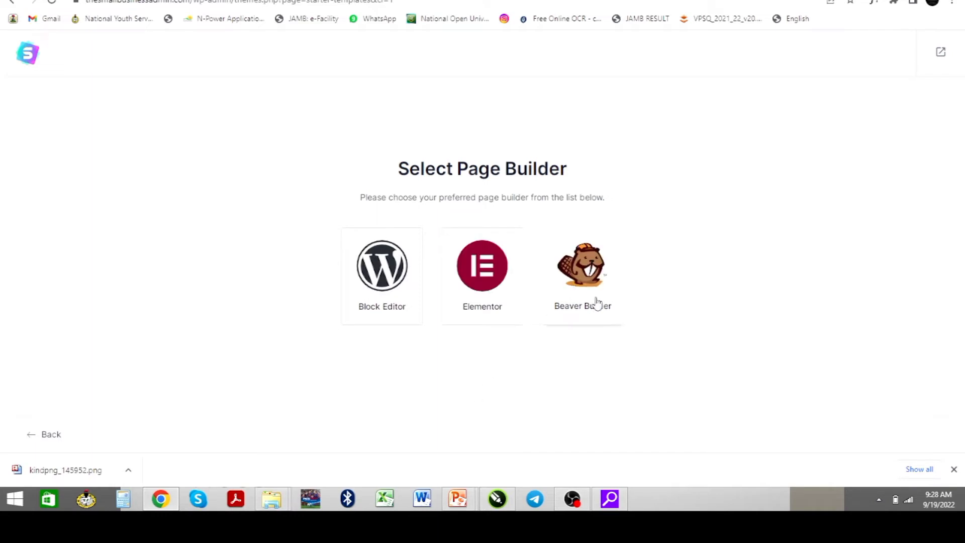
left_click(476, 285)
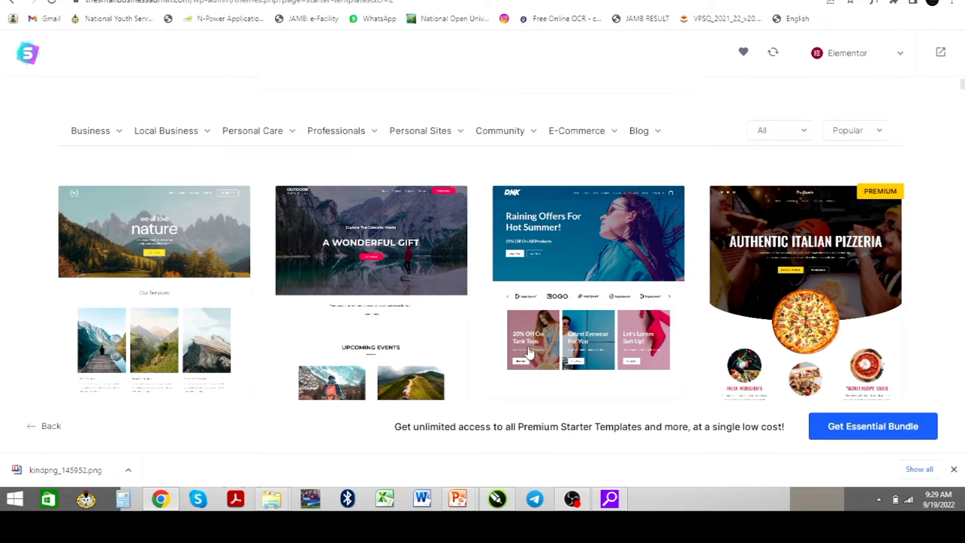
Browse the template library's category menus
mouse_move(602, 144)
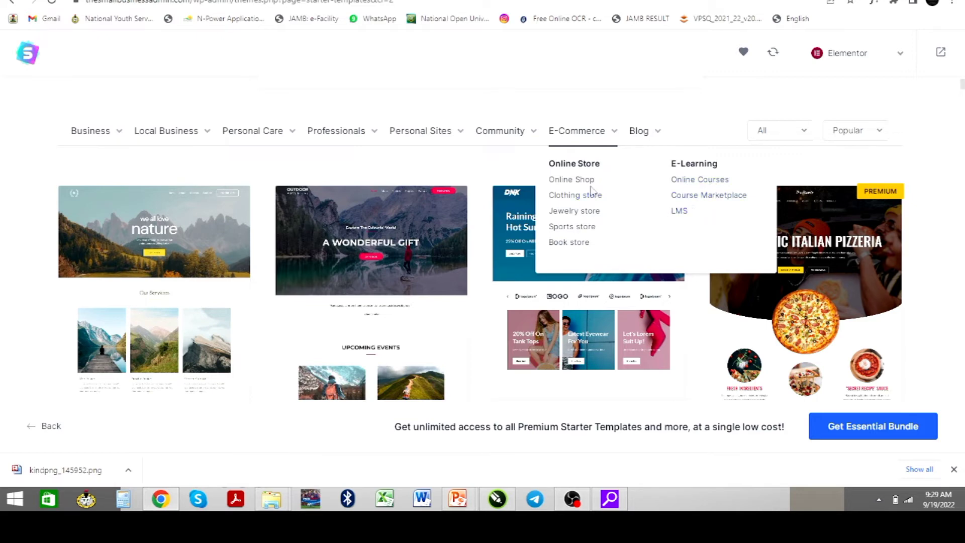
mouse_move(497, 139)
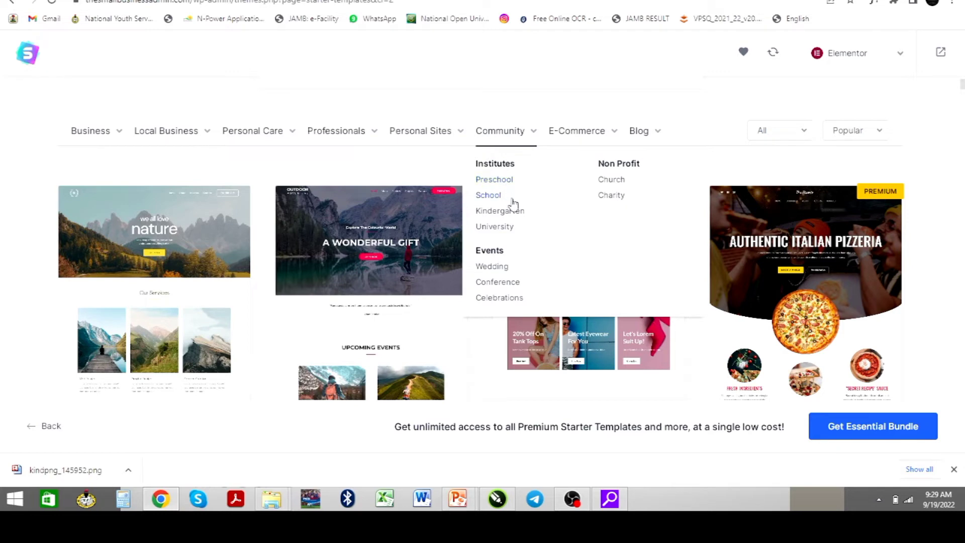
mouse_move(418, 136)
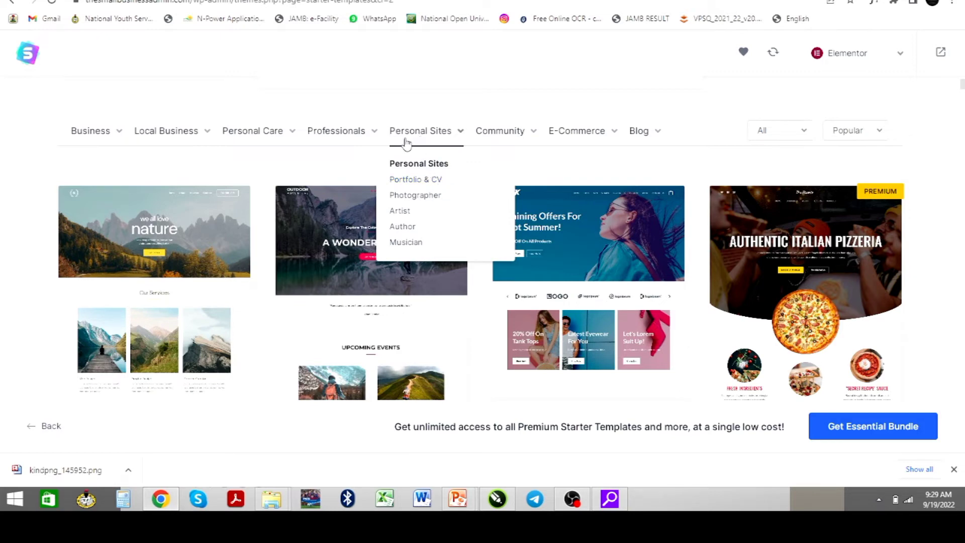
mouse_move(340, 136)
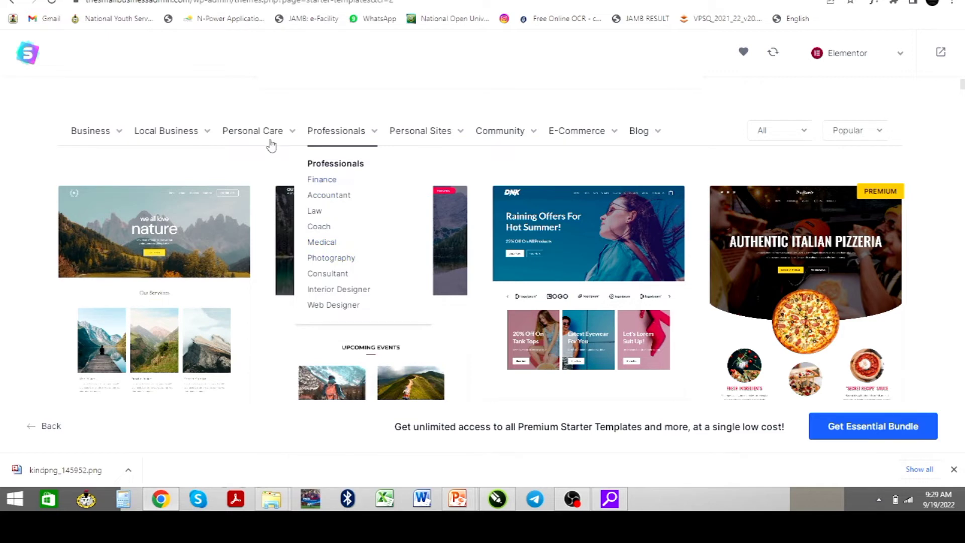
mouse_move(262, 132)
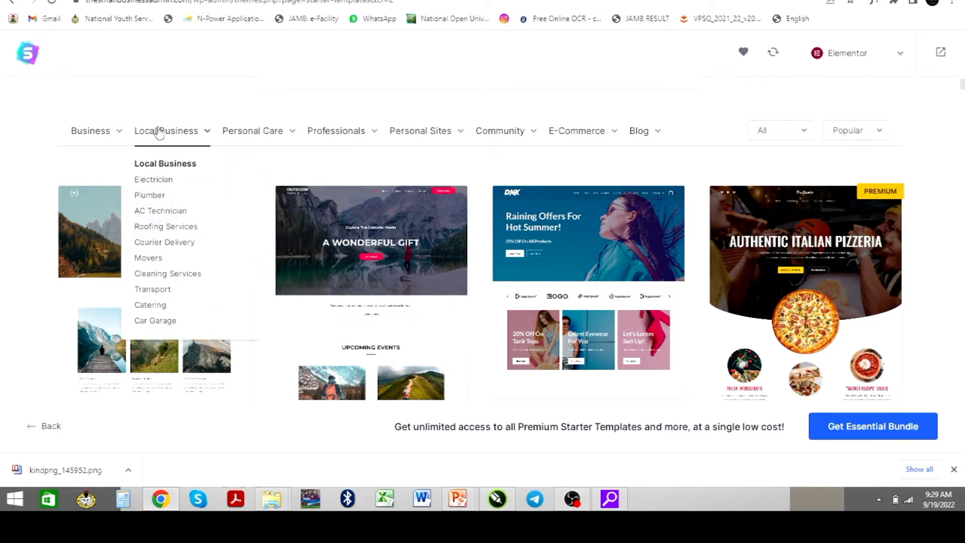
mouse_move(107, 139)
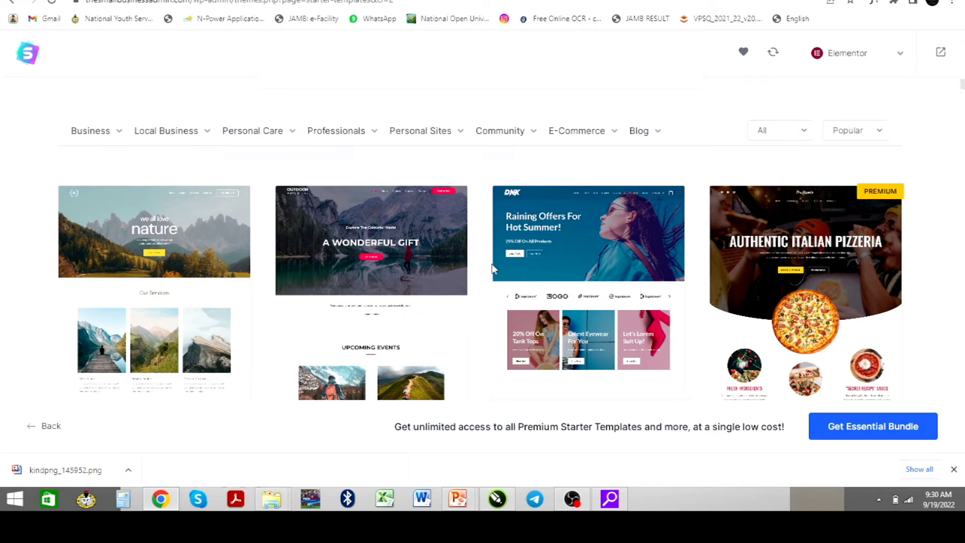
Scroll the template grid and select the Organic Store template
scroll(557, 330, "down", 4)
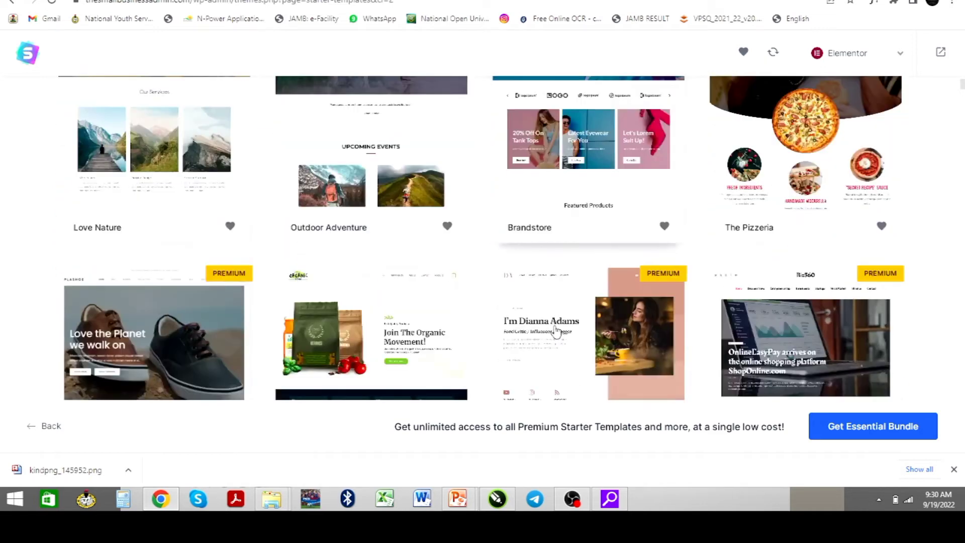
scroll(557, 331, "down", 3)
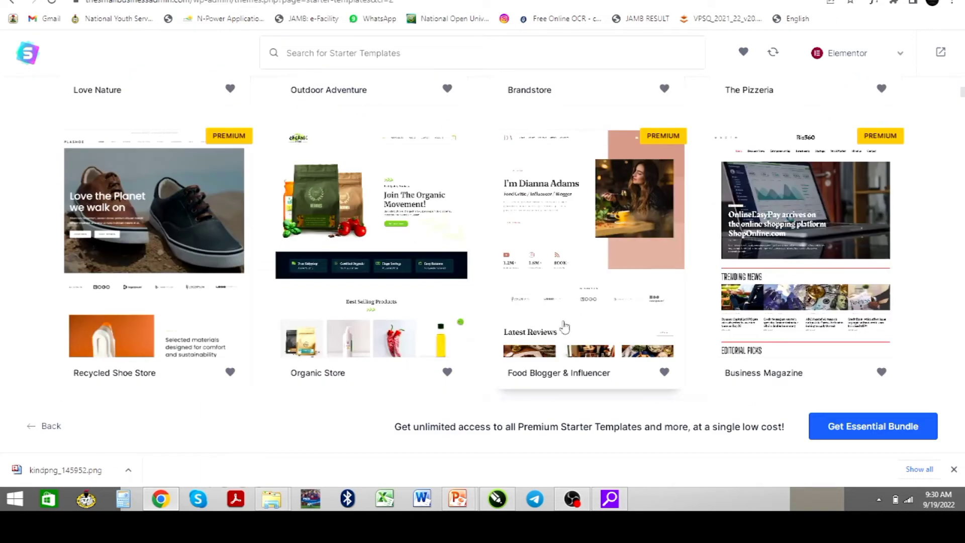
scroll(485, 277, "down", 2)
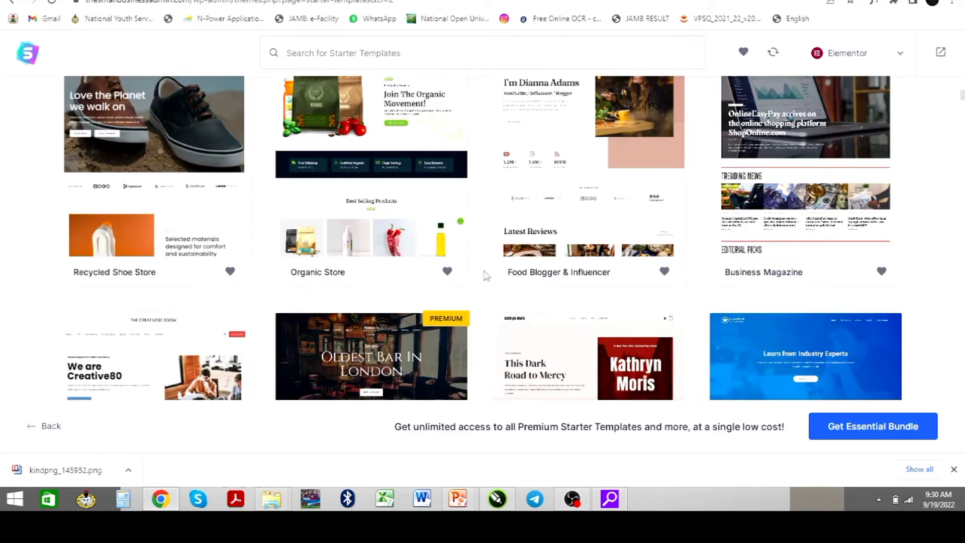
scroll(518, 272, "up", 3)
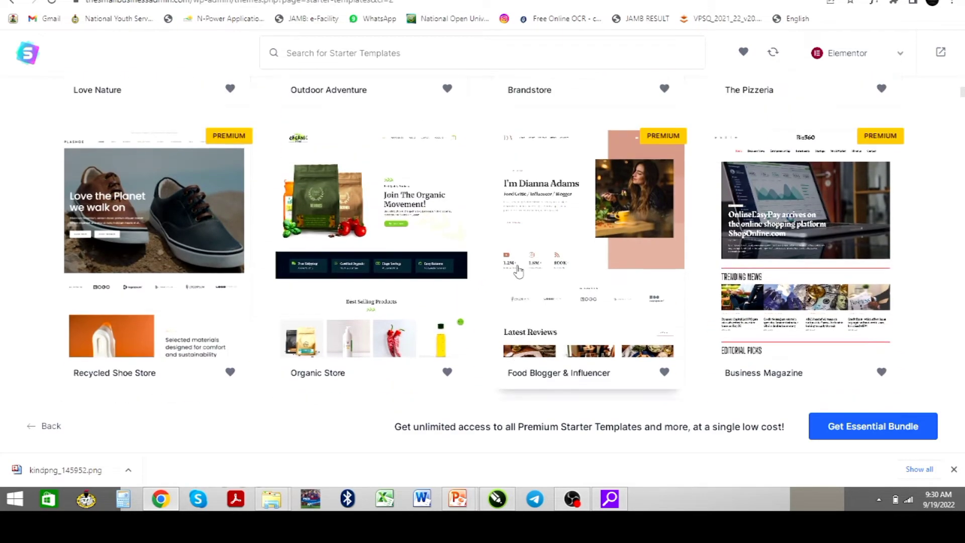
scroll(518, 272, "up", 1)
scroll(361, 223, "down", 2)
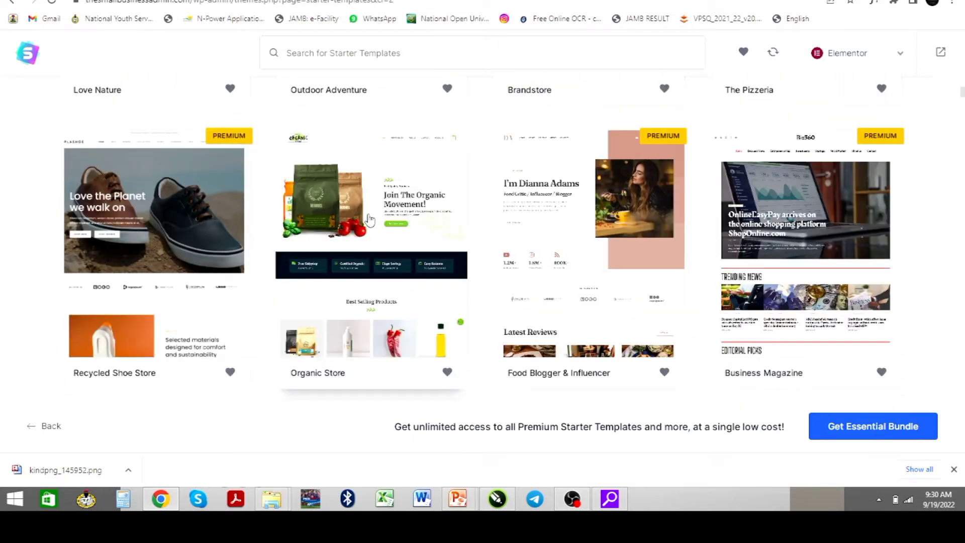
left_click(370, 222)
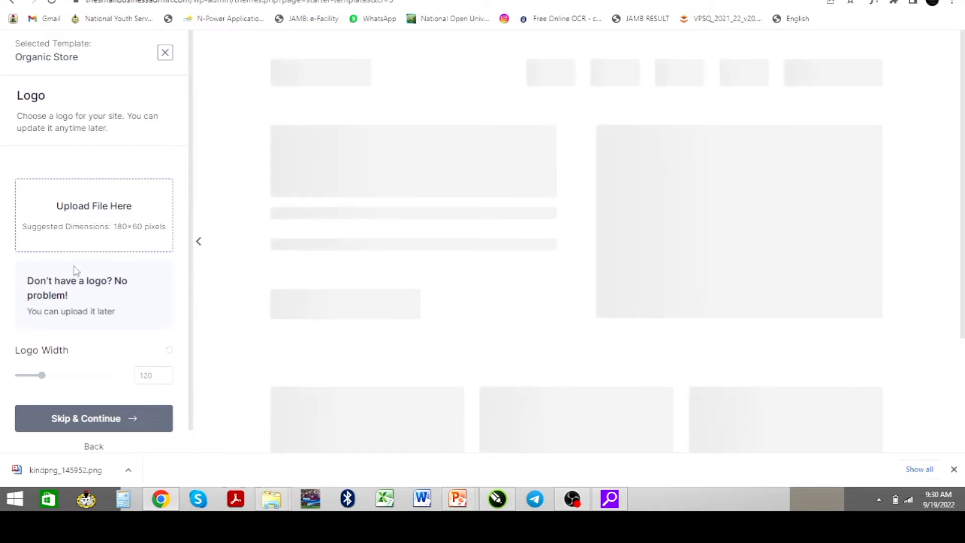
Skip the logo step without a logo and dismiss the chat notification
scroll(63, 327, "down", 1)
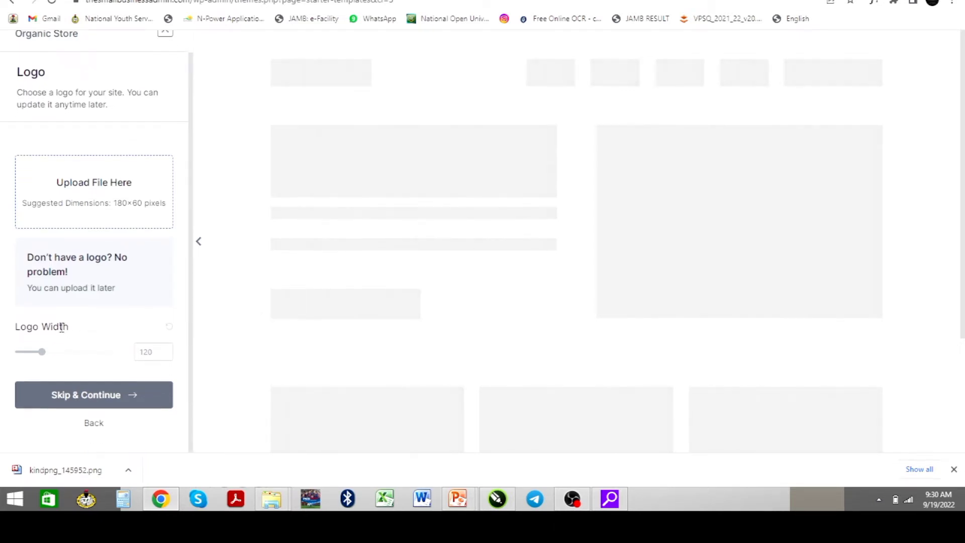
left_click(79, 397)
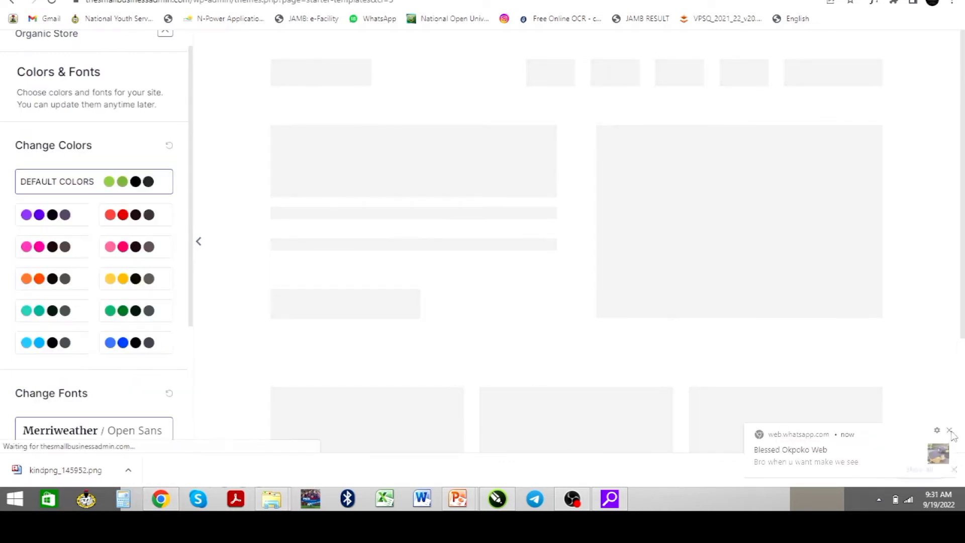
left_click(951, 431)
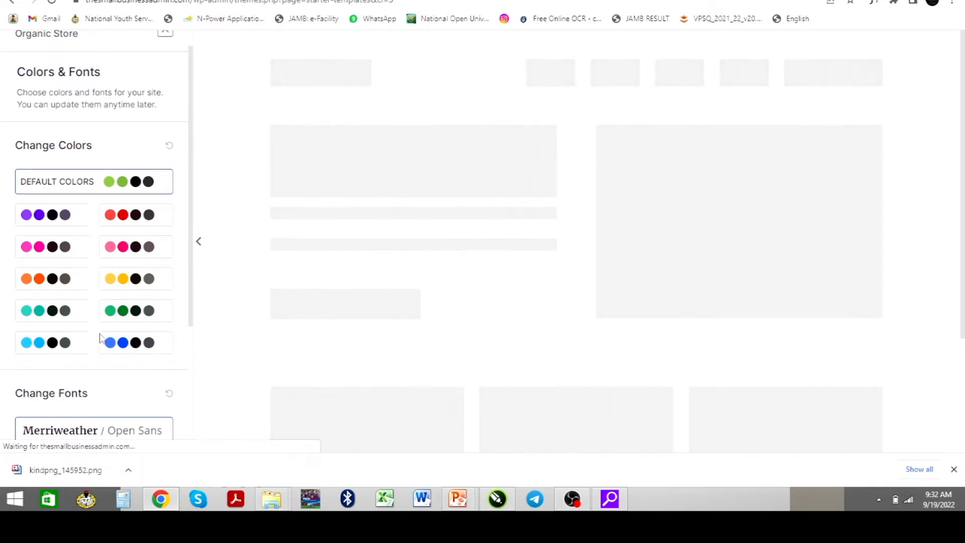
Compare the Poppins/Lato and Montserrat/Lato font pairs, settling on Poppins/Lato
scroll(88, 343, "down", 3)
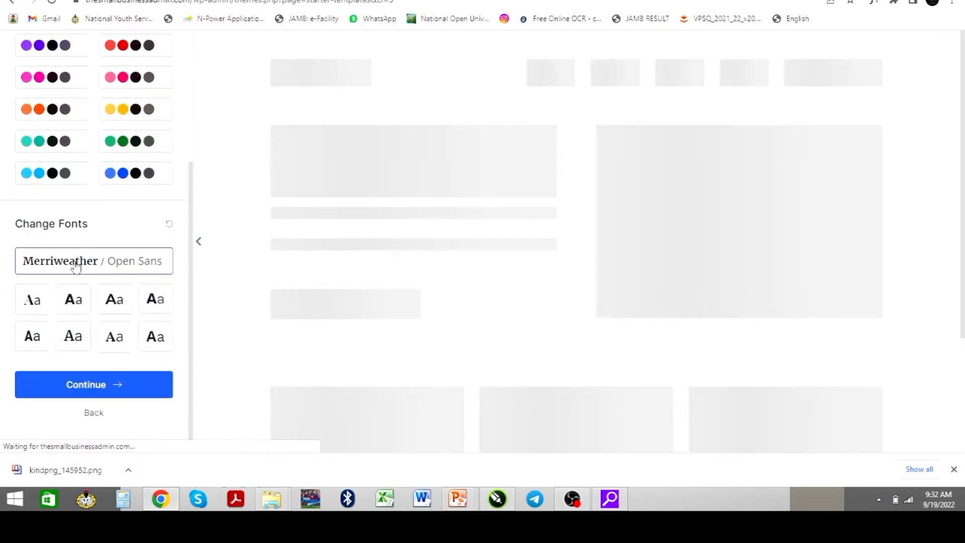
left_click(72, 301)
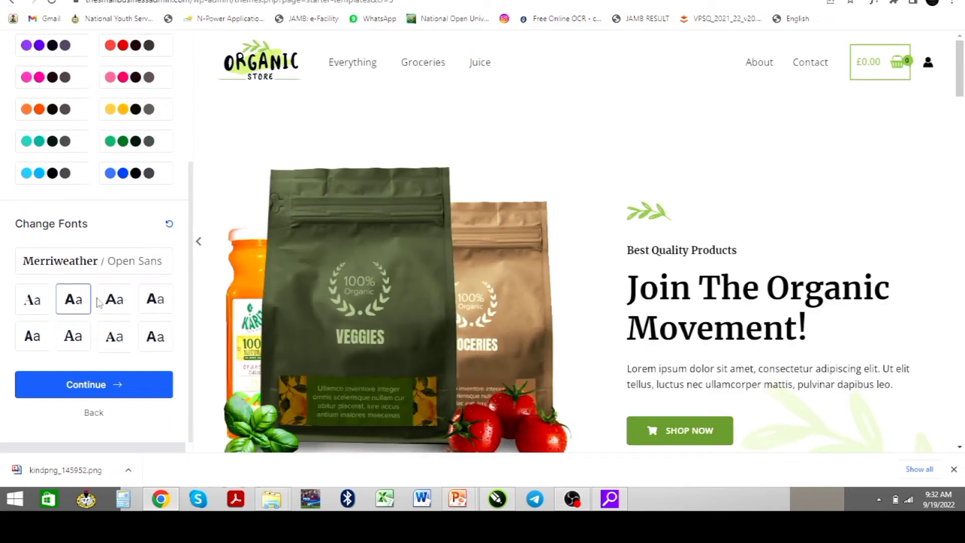
left_click(112, 304)
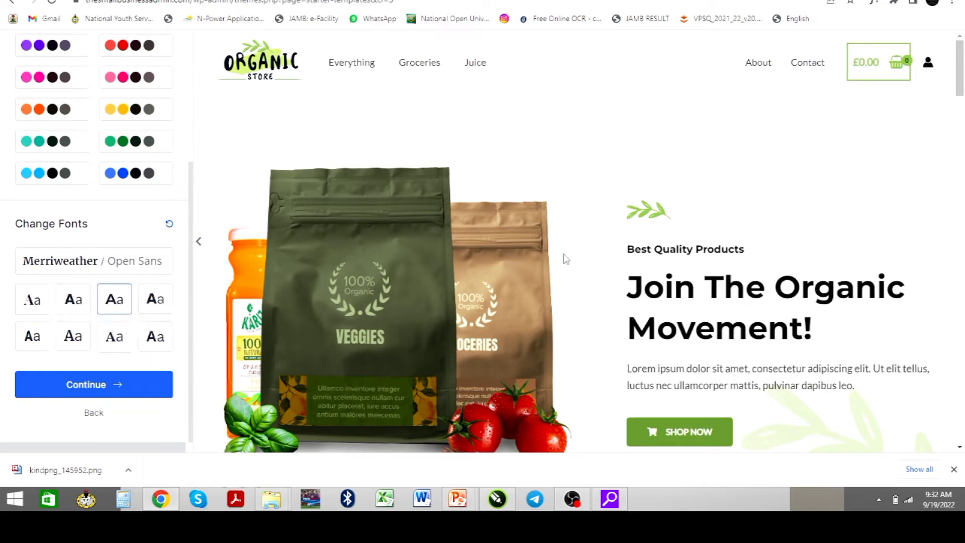
left_click(70, 306)
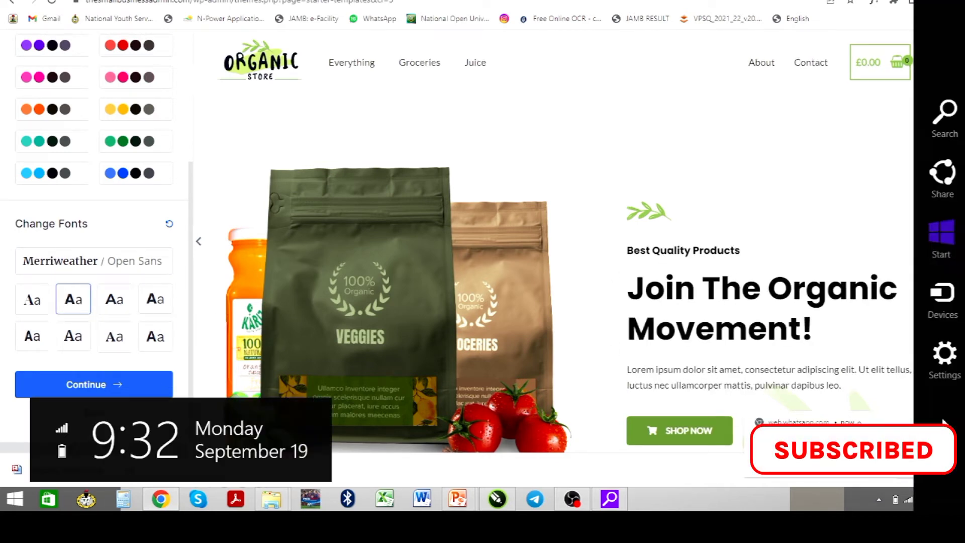
left_click(949, 418)
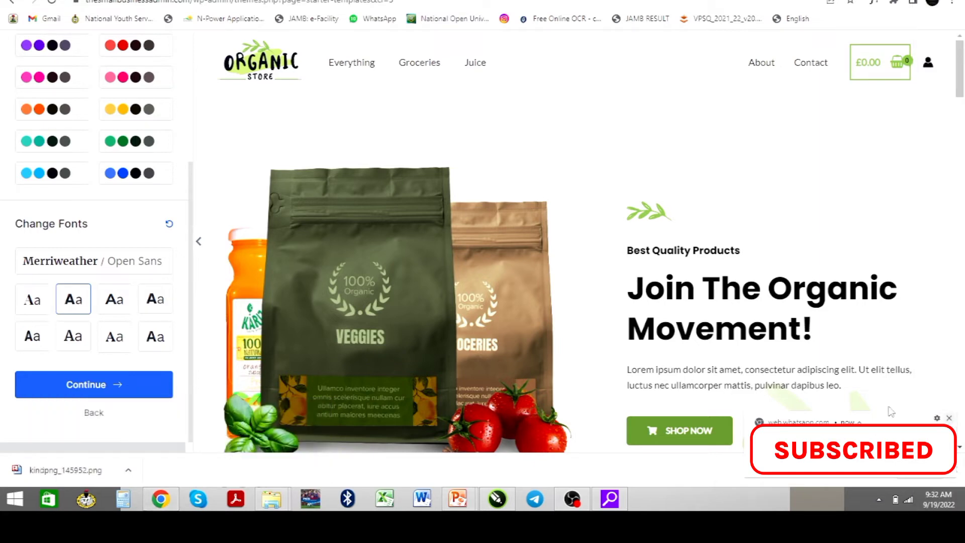
scroll(55, 287, "up", 4)
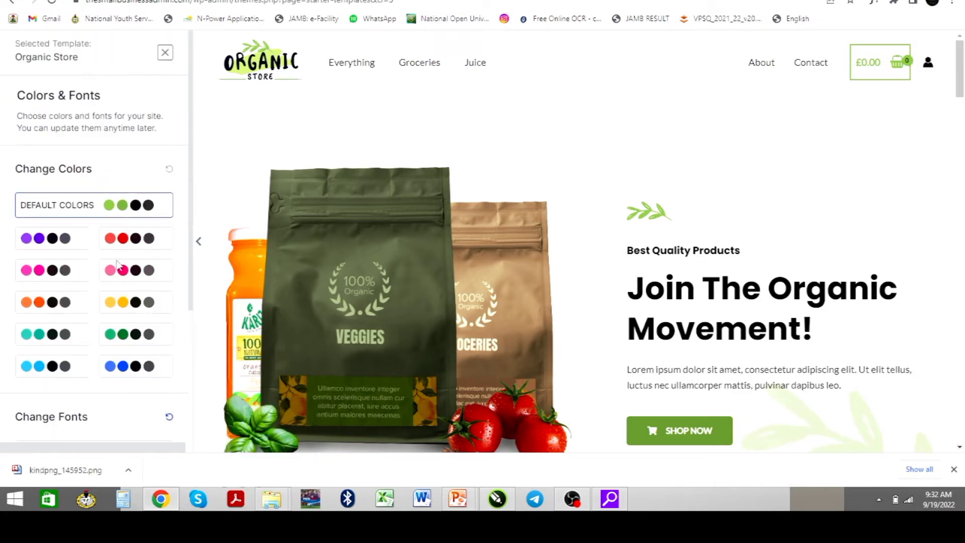
Try the red, pink and orange palettes, then restore the default green colours
left_click(121, 241)
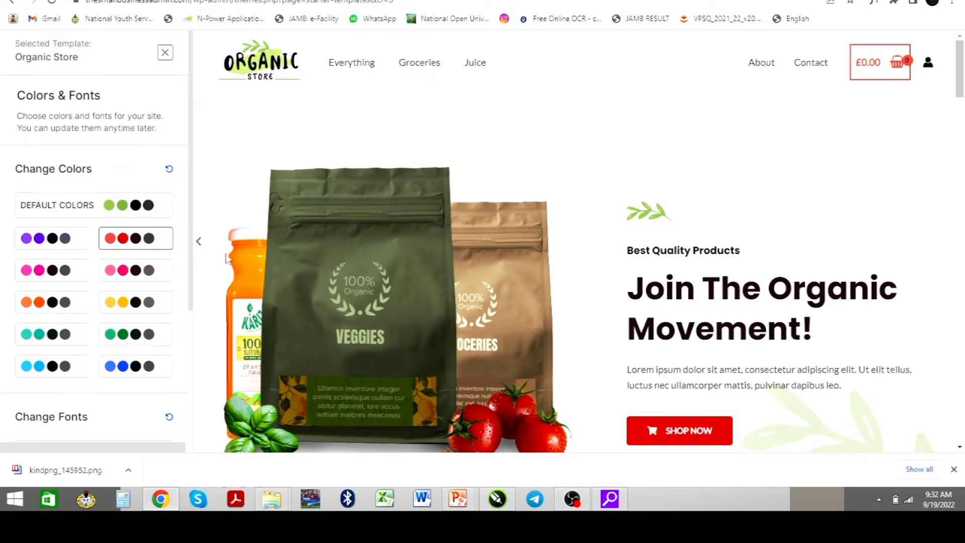
scroll(621, 370, "down", 2)
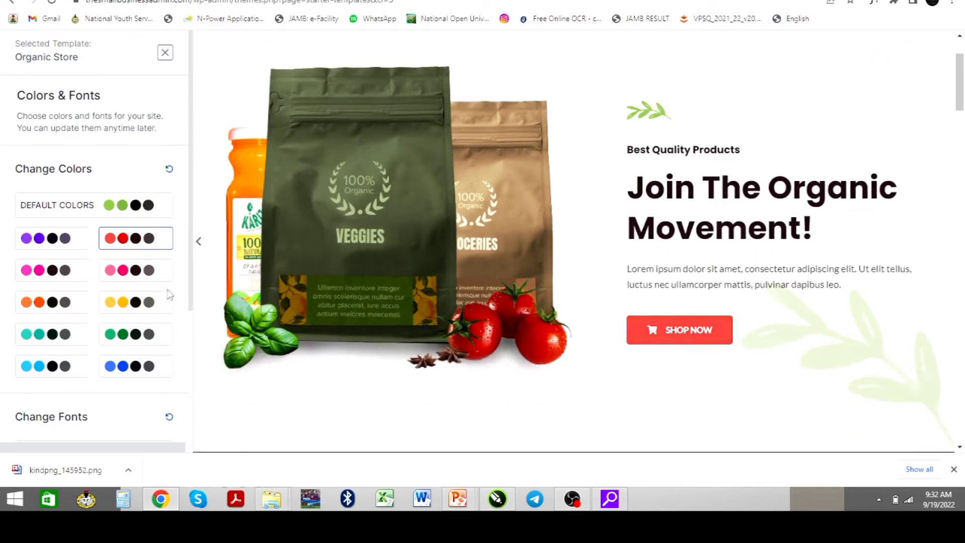
scroll(499, 354, "down", 6)
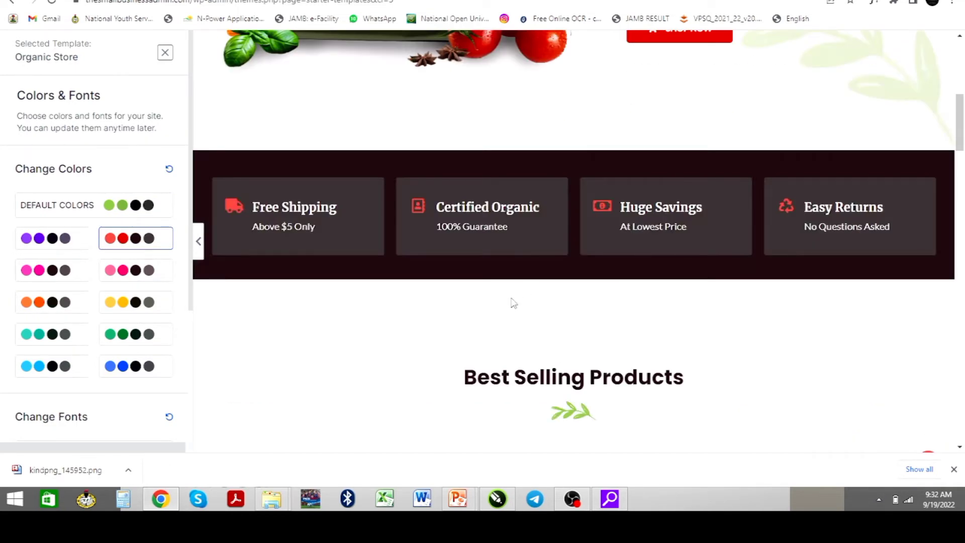
left_click(118, 211)
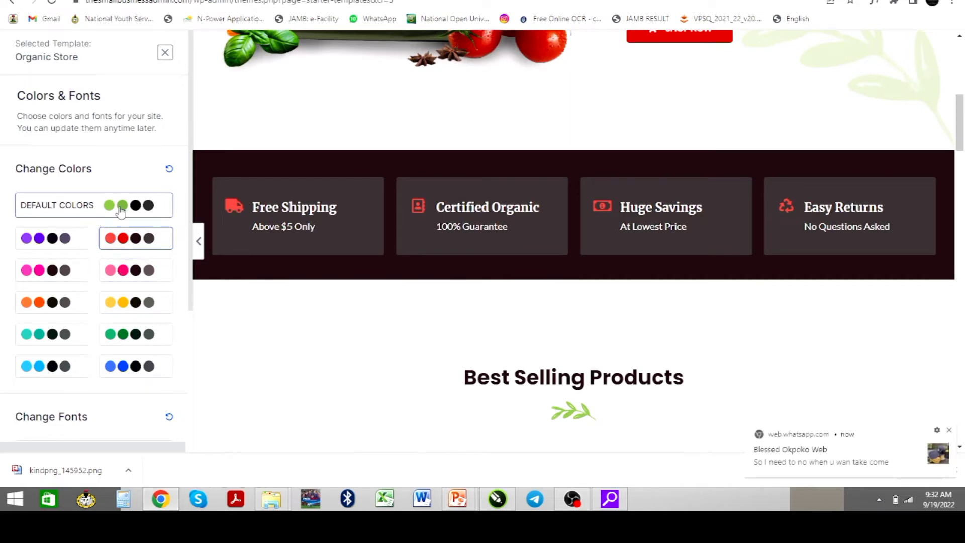
left_click(950, 431)
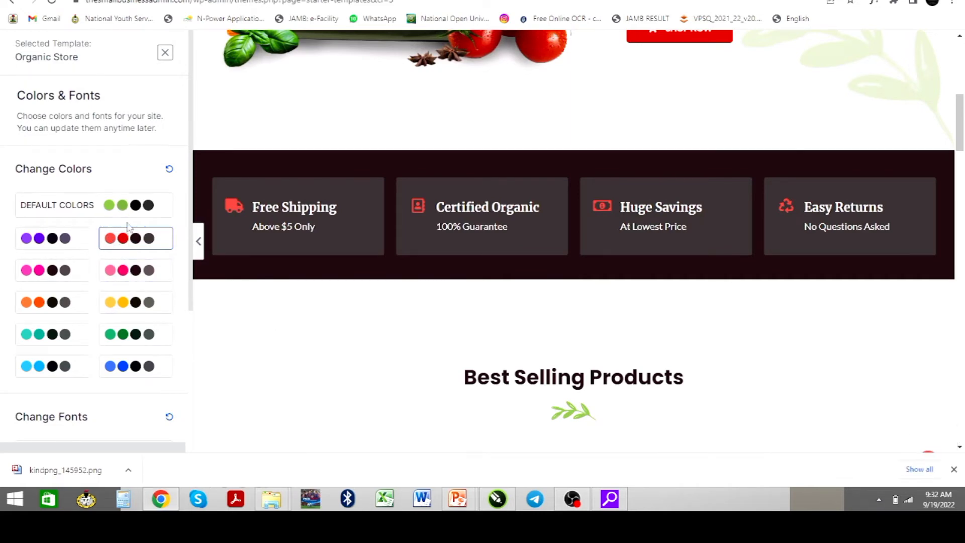
left_click(126, 274)
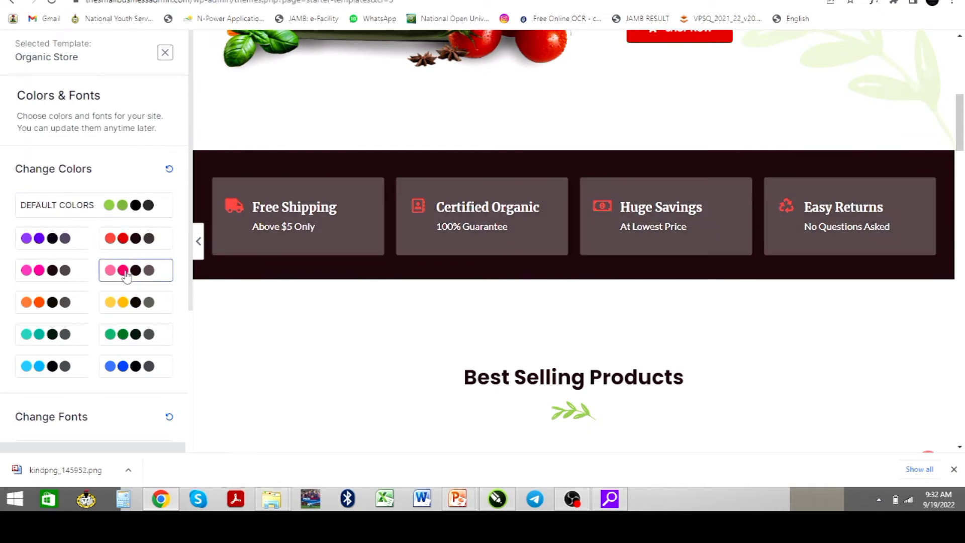
left_click(44, 305)
left_click(127, 211)
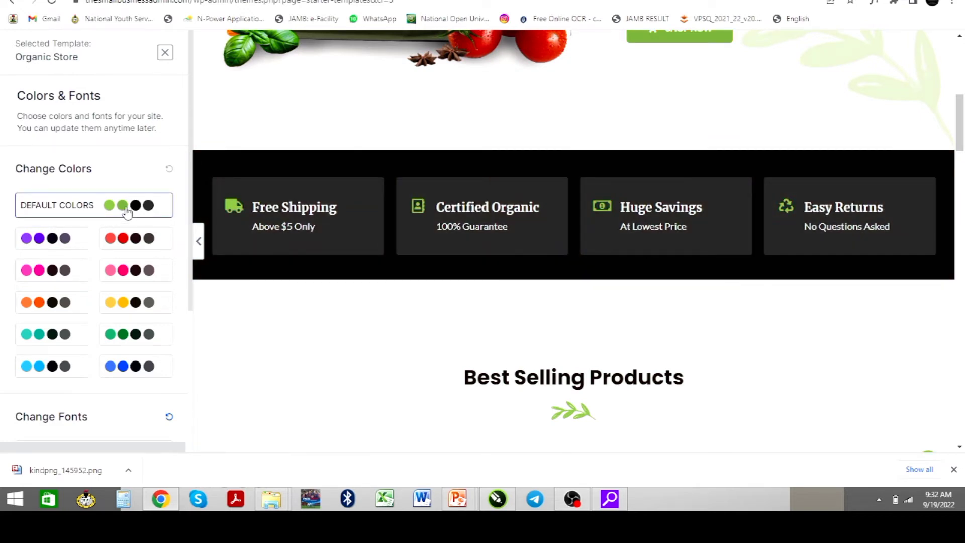
Review the template preview and continue to the final details form
scroll(424, 315, "down", 4)
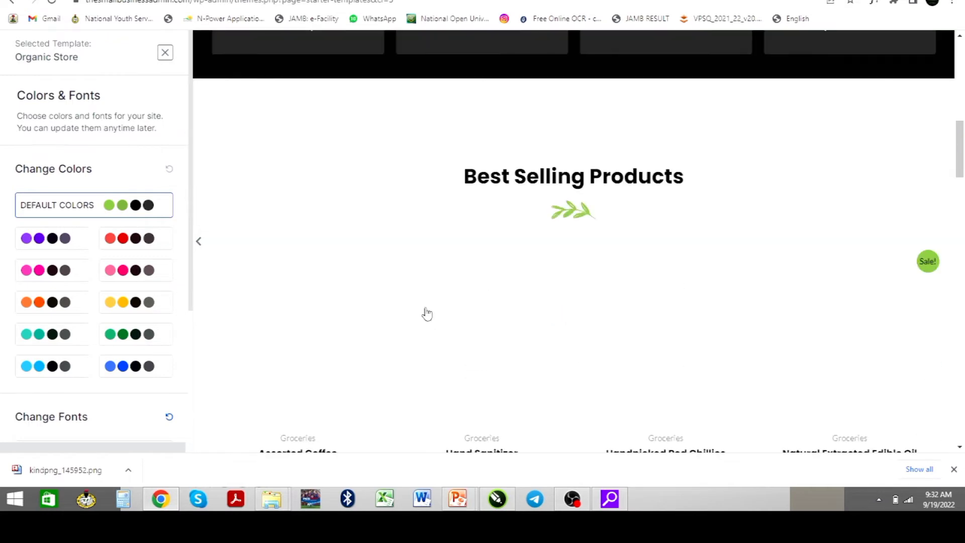
scroll(424, 291, "down", 4)
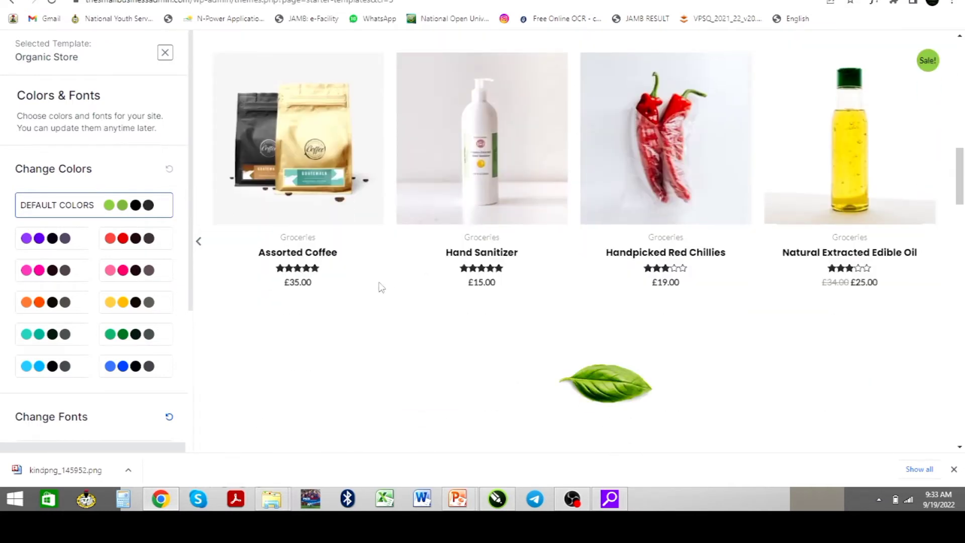
scroll(379, 286, "up", 2)
scroll(378, 302, "down", 4)
scroll(378, 304, "down", 4)
scroll(375, 301, "up", 5)
scroll(372, 299, "up", 8)
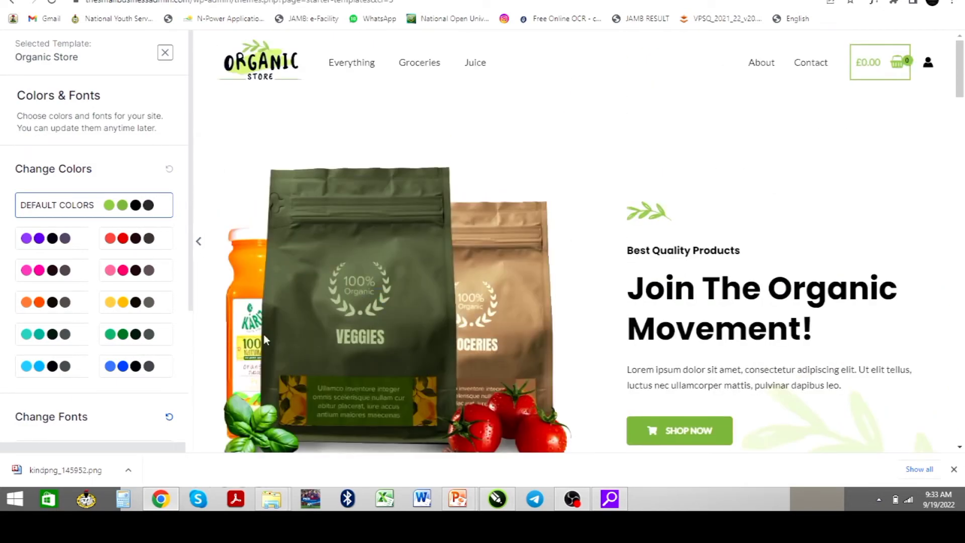
scroll(443, 261, "down", 1)
scroll(441, 263, "down", 2)
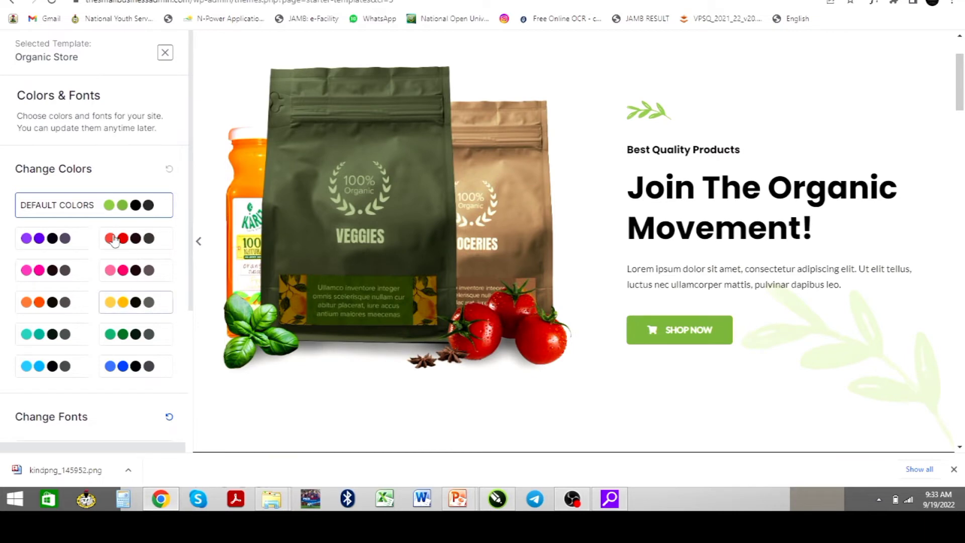
scroll(130, 241, "down", 4)
left_click(83, 387)
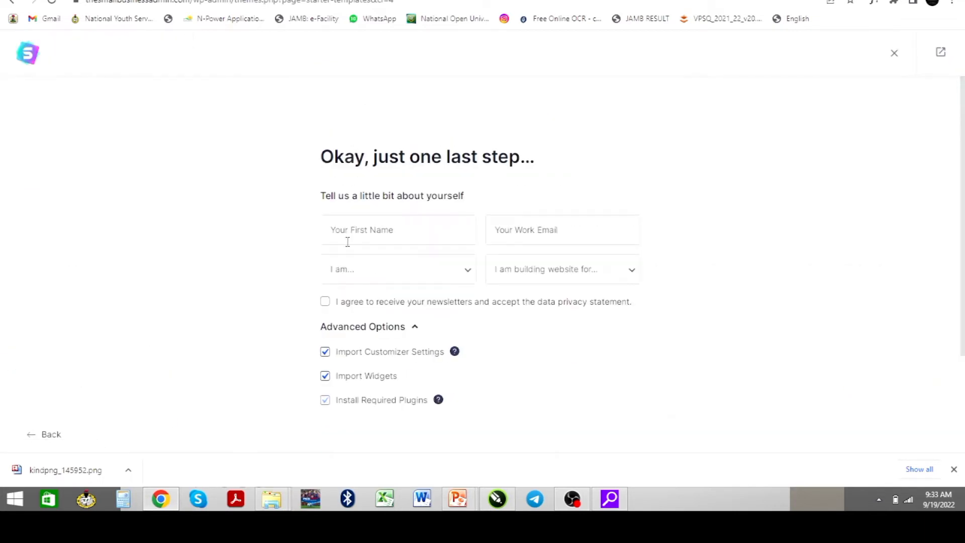
Enter the first name and work e-mail in the final form
left_click(347, 242)
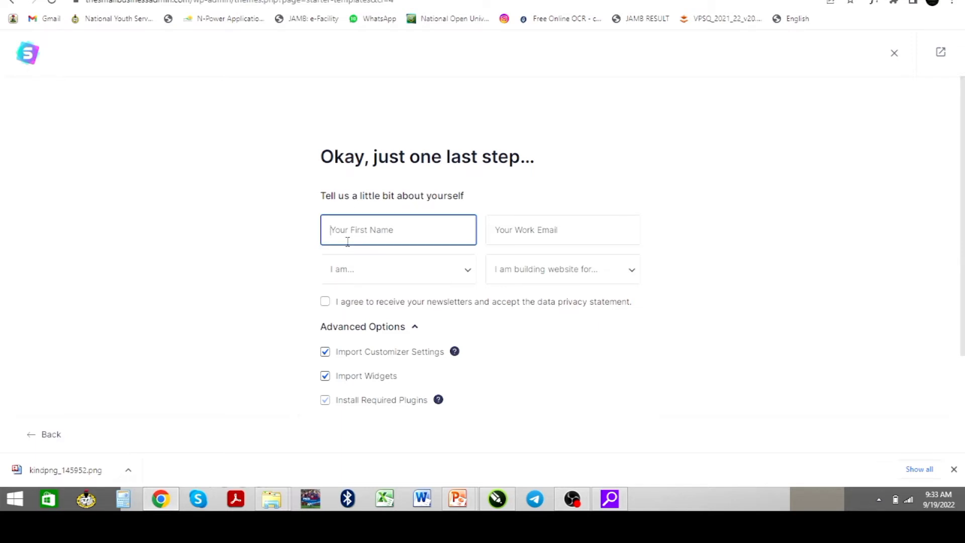
key("Tab")
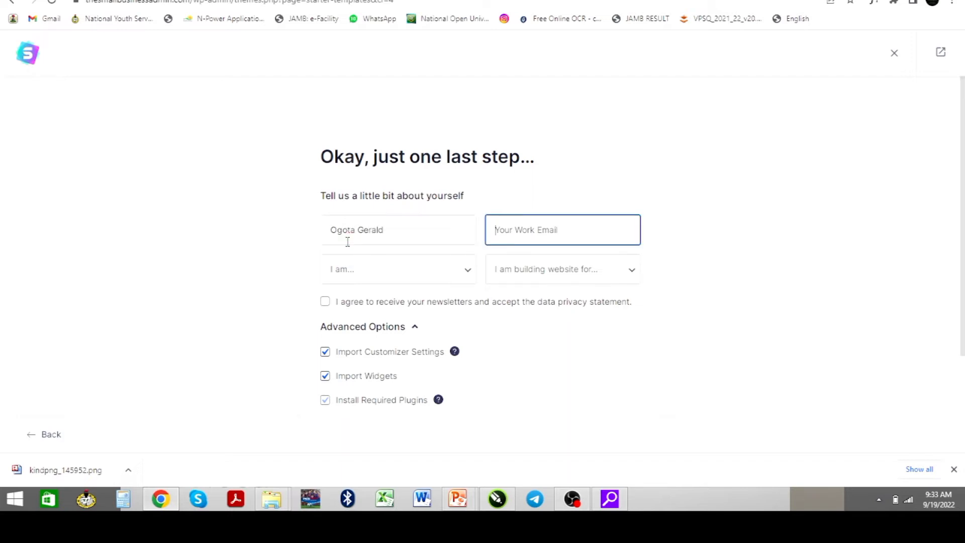
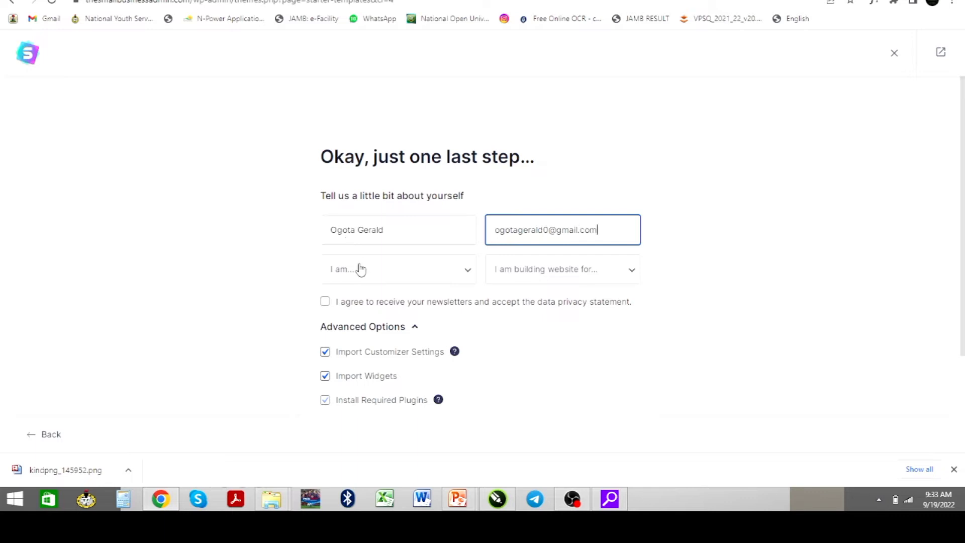
Choose Beginner and Myself/My Company, accept newsletter consent, and submit to build the site
left_click(361, 270)
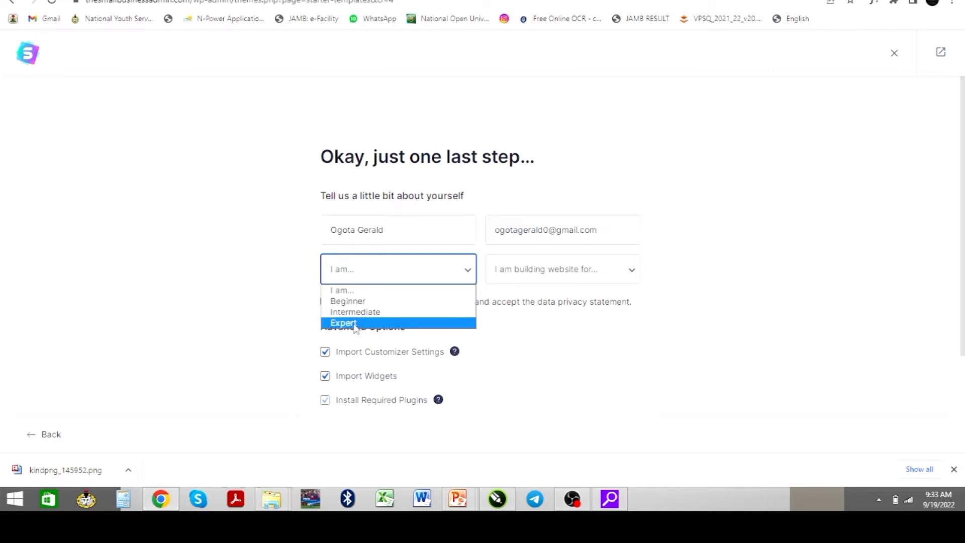
left_click(357, 302)
left_click(566, 283)
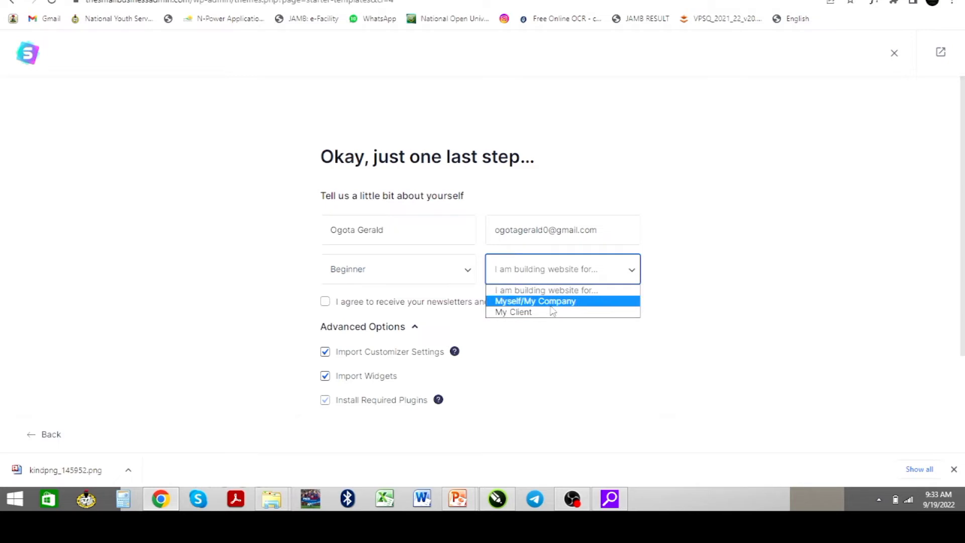
left_click(553, 302)
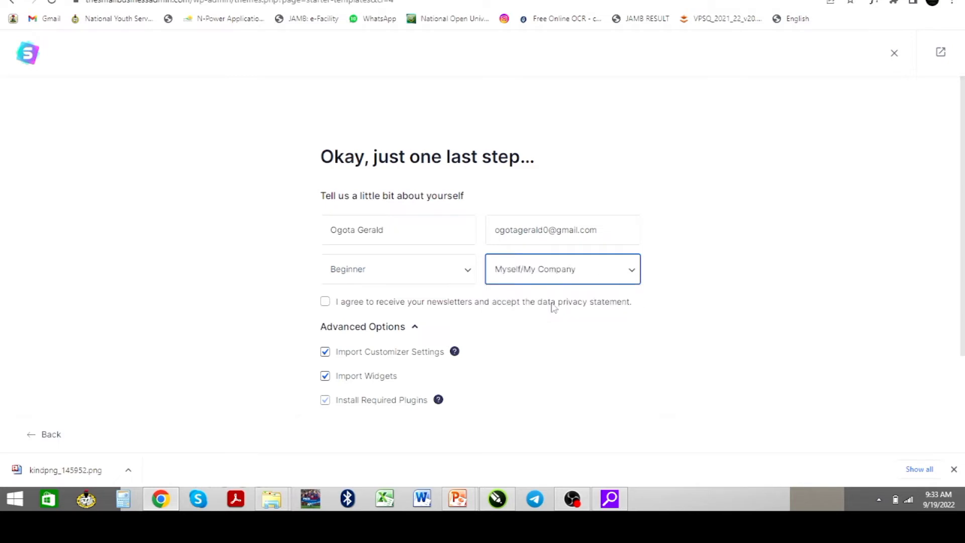
left_click(325, 302)
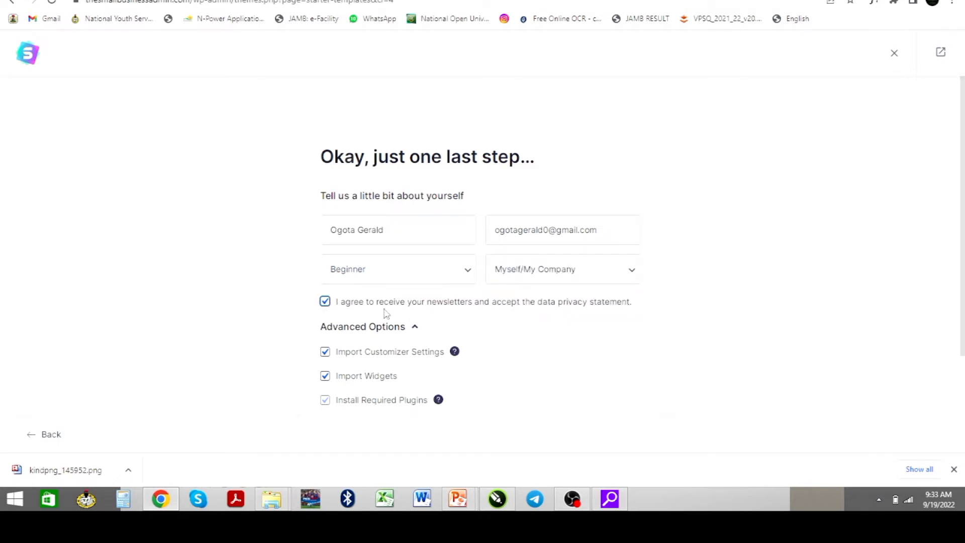
scroll(387, 312, "down", 3)
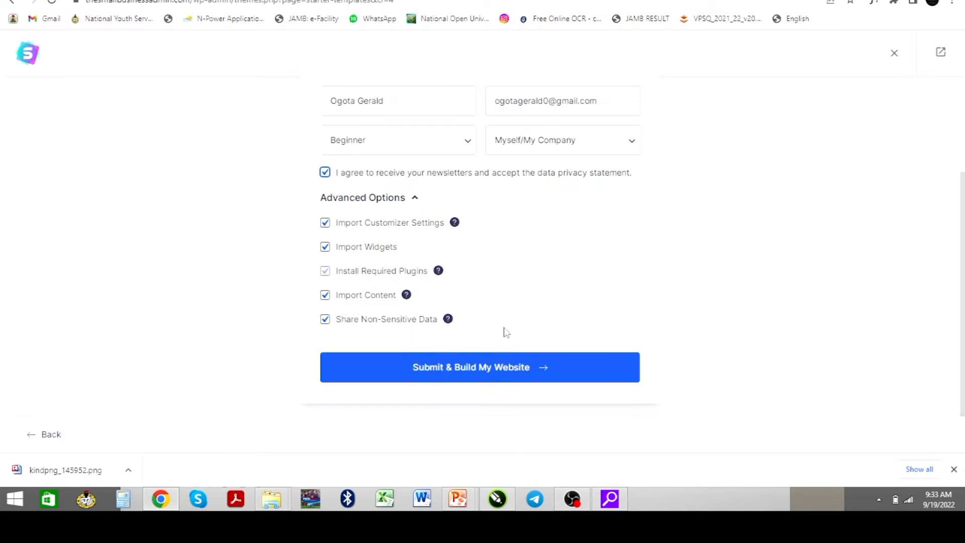
left_click(464, 375)
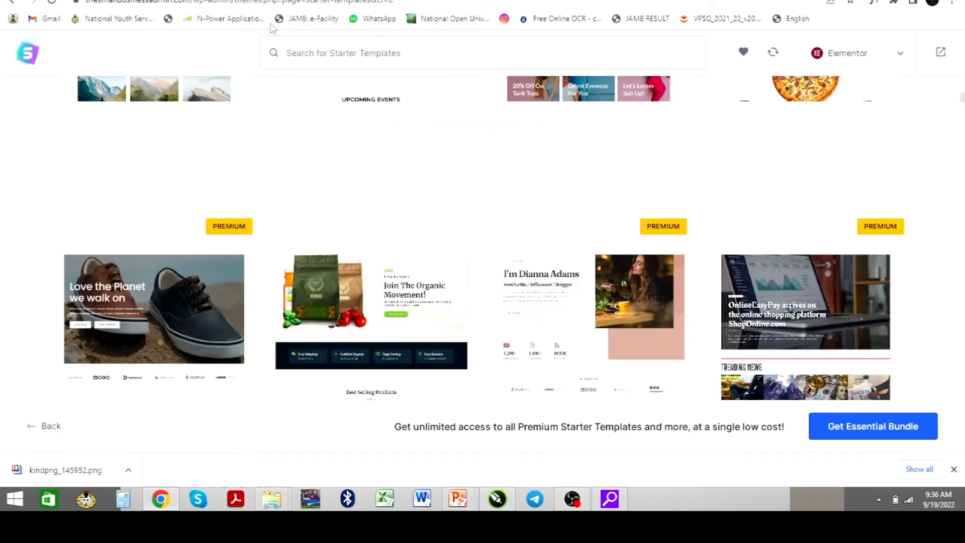
Scroll back up the Starter Templates library to the template list
scroll(372, 100, "up", 10)
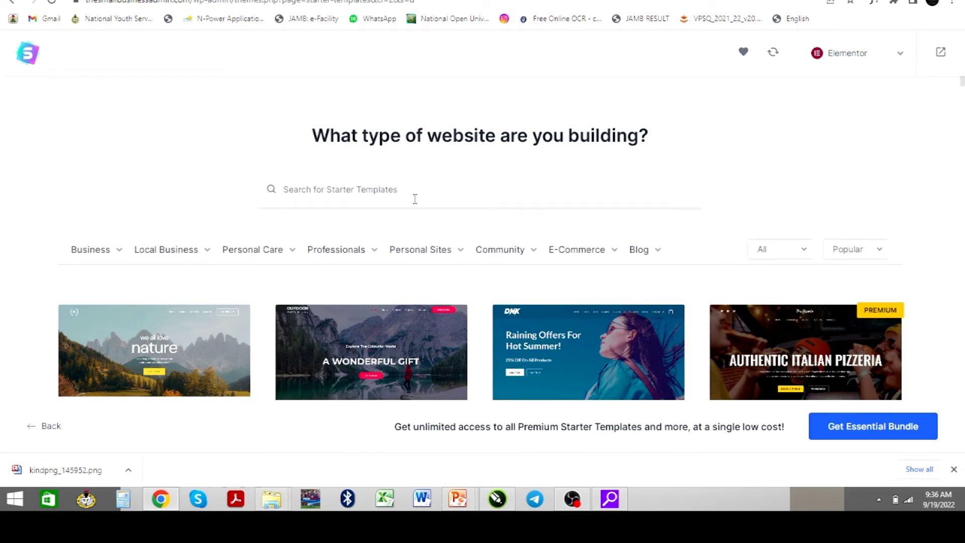
Search the starter templates for 'Digital' and pick the Digital Agency template
type("d")
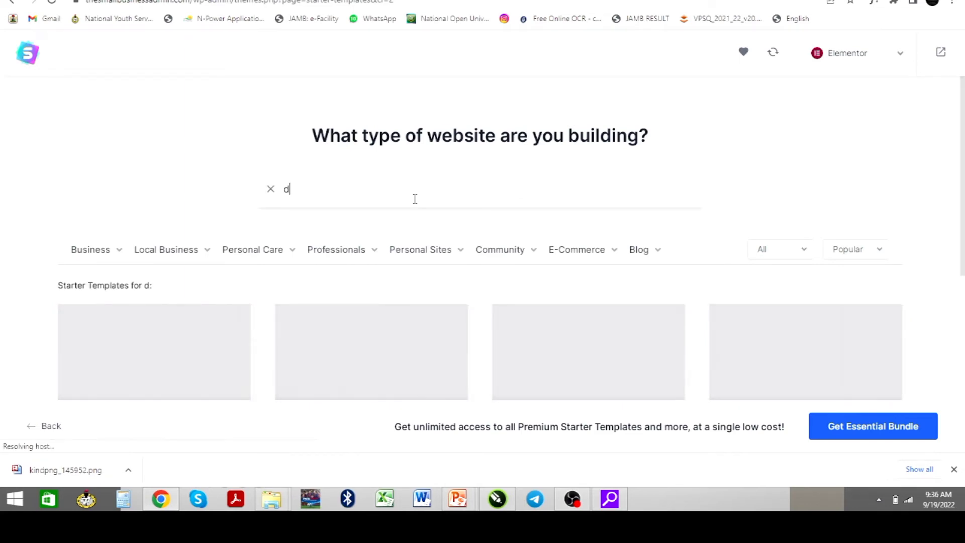
key("BackSpace")
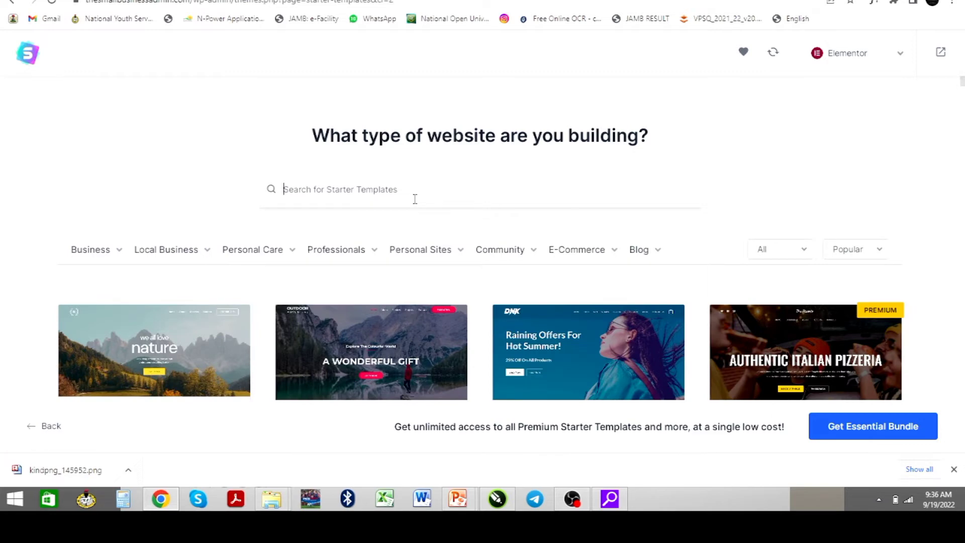
type("Digi")
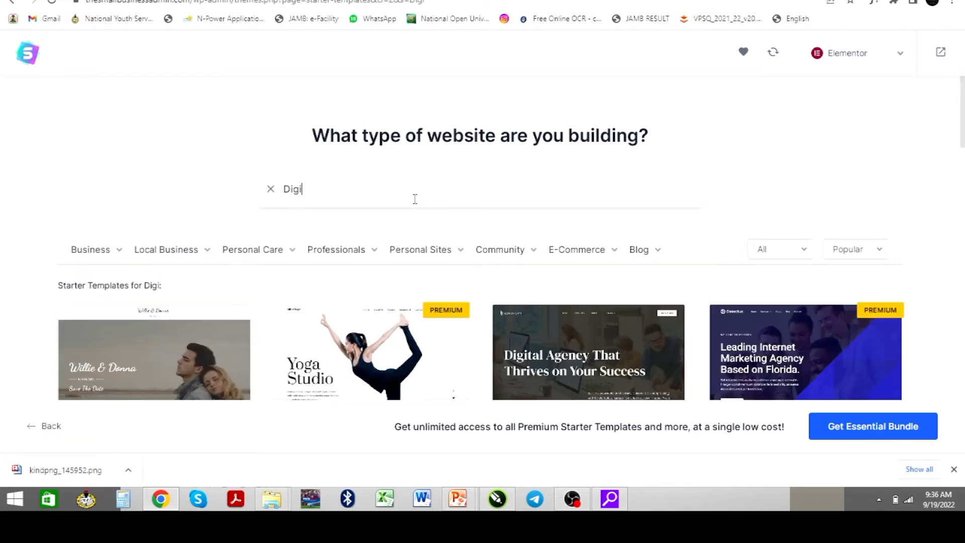
type("tal")
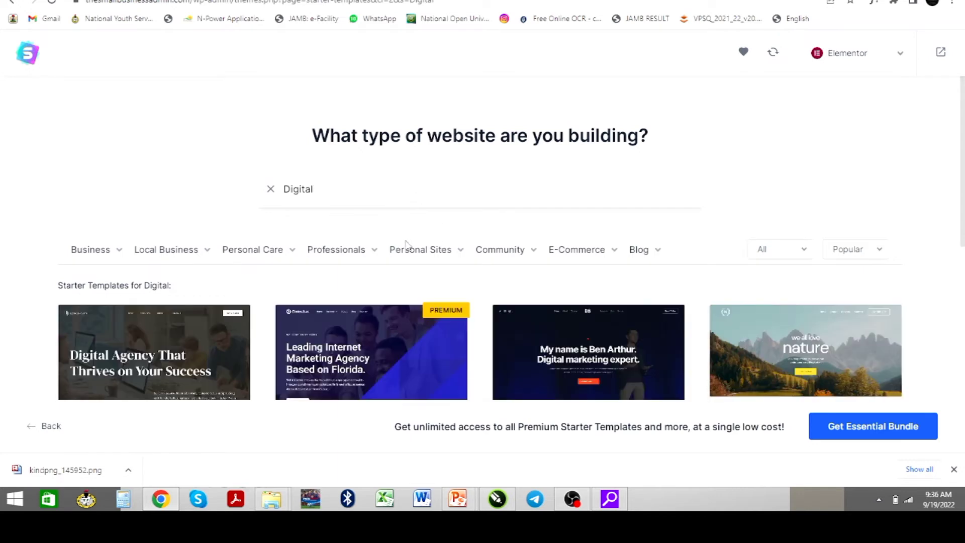
scroll(416, 199, "down", 2)
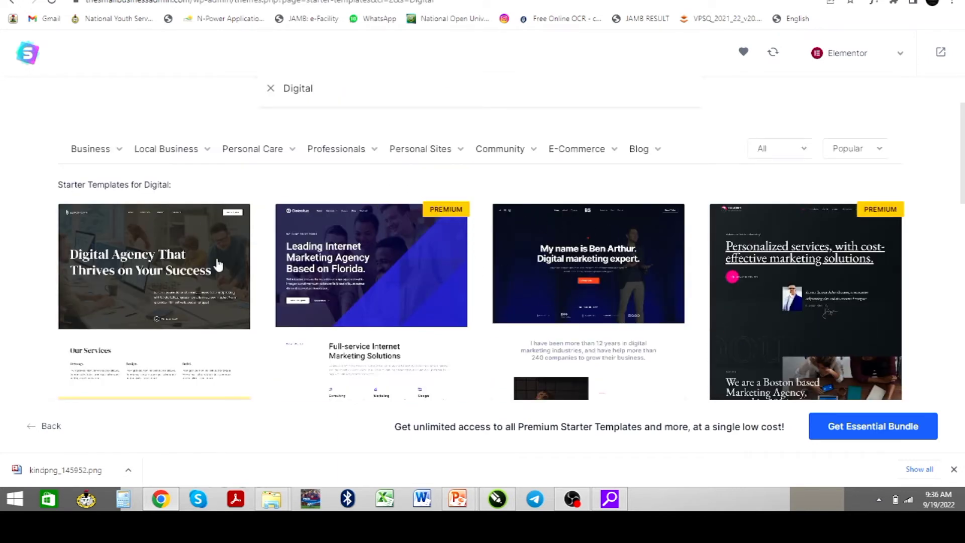
scroll(232, 263, "down", 3)
scroll(381, 200, "down", 2)
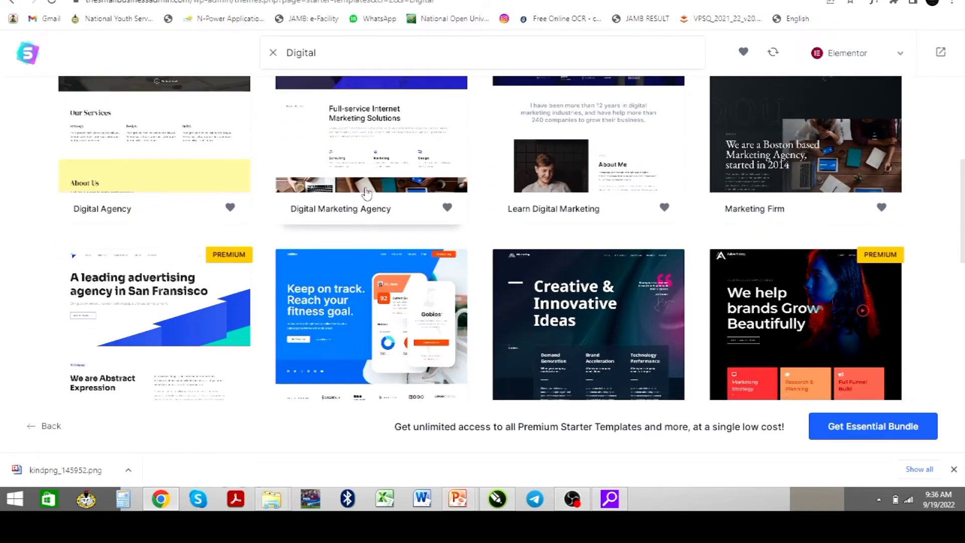
scroll(370, 196, "up", 5)
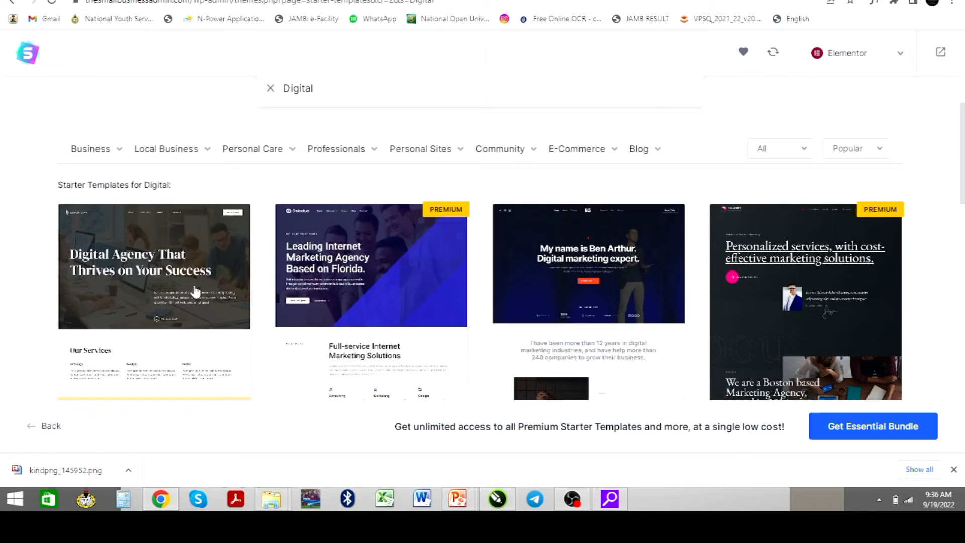
left_click(153, 284)
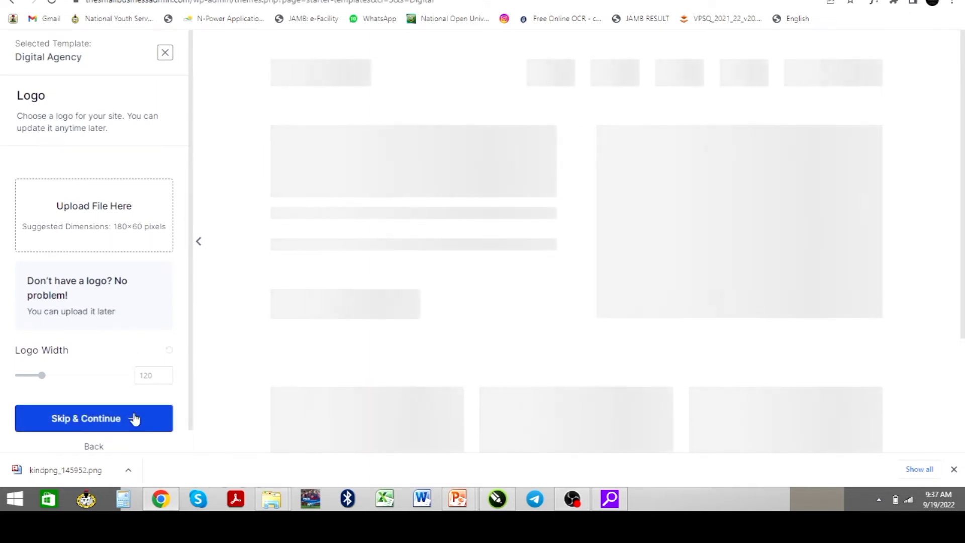
Skip the logo and give the Digital Agency template the Montserrat / Lato font pair
left_click(159, 413)
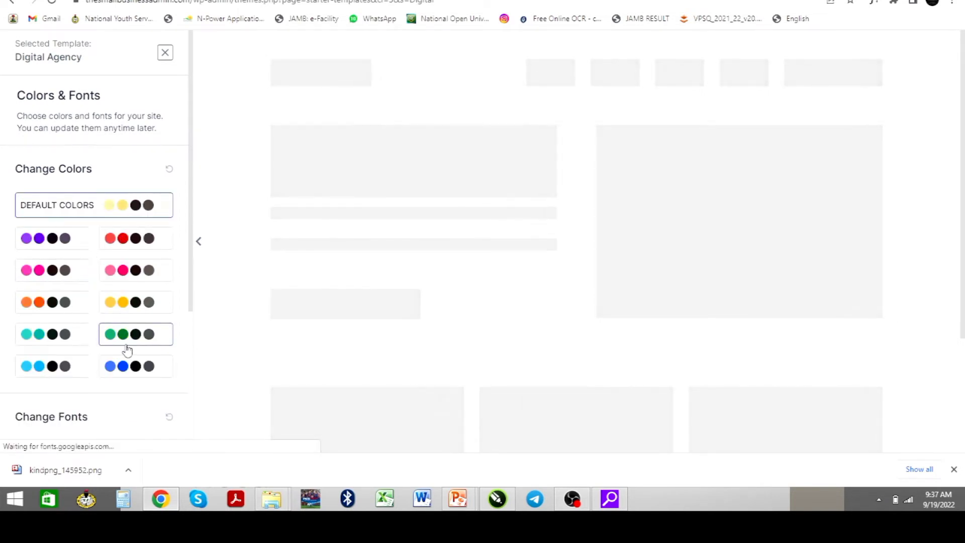
scroll(138, 334, "down", 3)
left_click(76, 300)
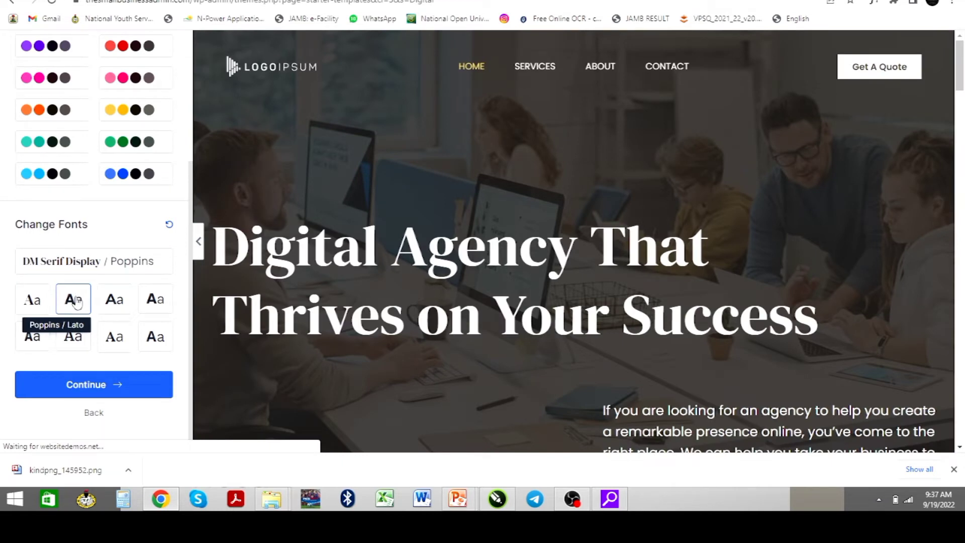
left_click(116, 307)
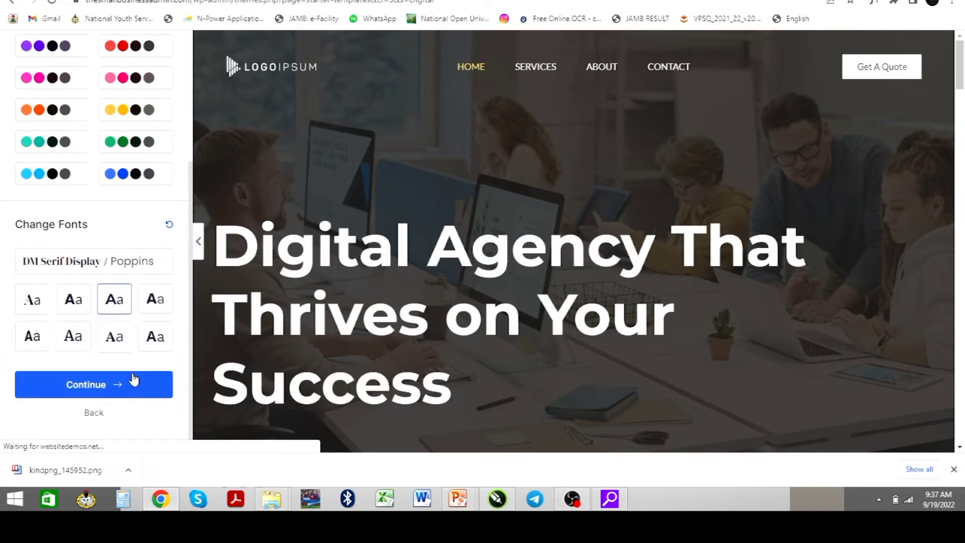
left_click(94, 391)
Enter the user's first name and work email in the final setup form
left_click(353, 231)
type("geral")
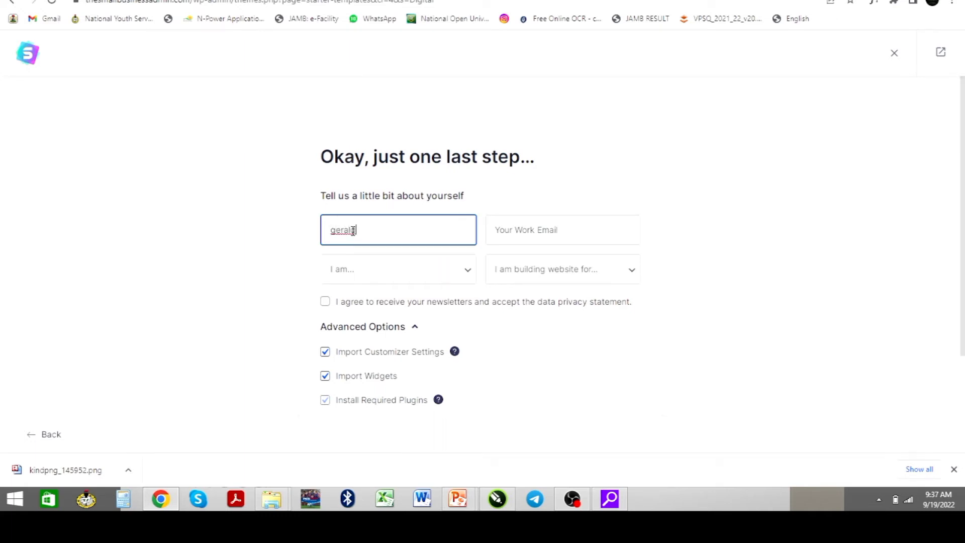
key("BackSpace")
key("BackSpace")
key("BackSpace")
key("BackSpace")
key("BackSpace")
type("Ger")
key("Tab")
type("o")
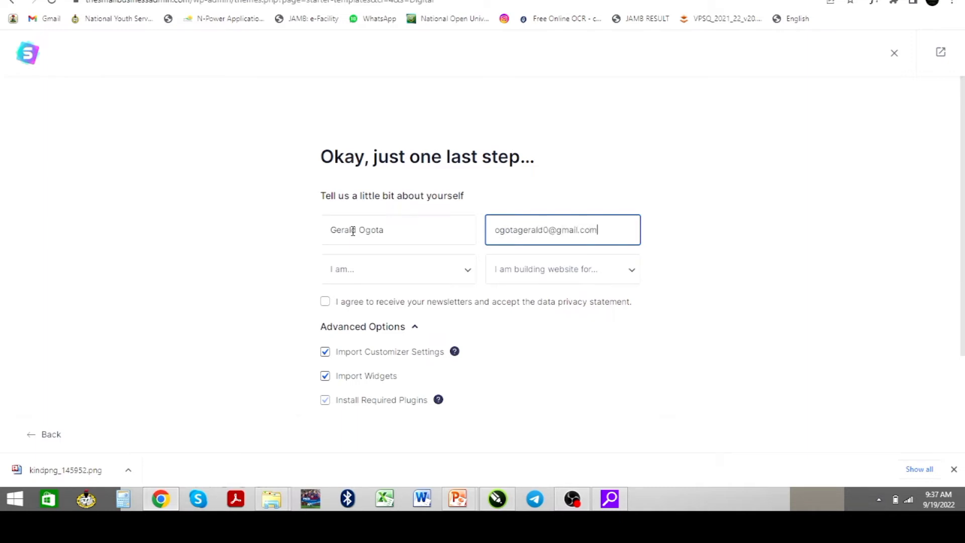
Choose Beginner and Myself/My Company, and tick the newsletter and privacy agreement
left_click(356, 280)
left_click(357, 301)
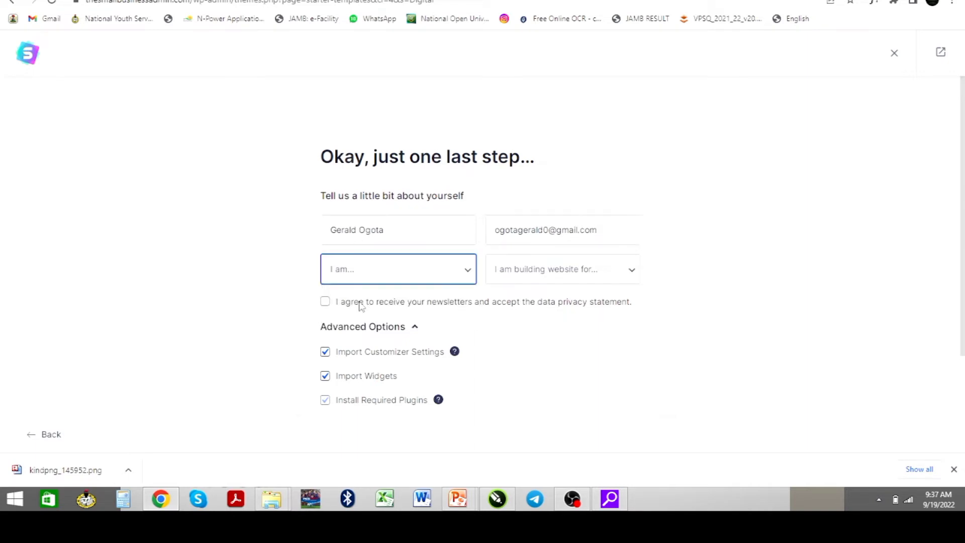
left_click(543, 281)
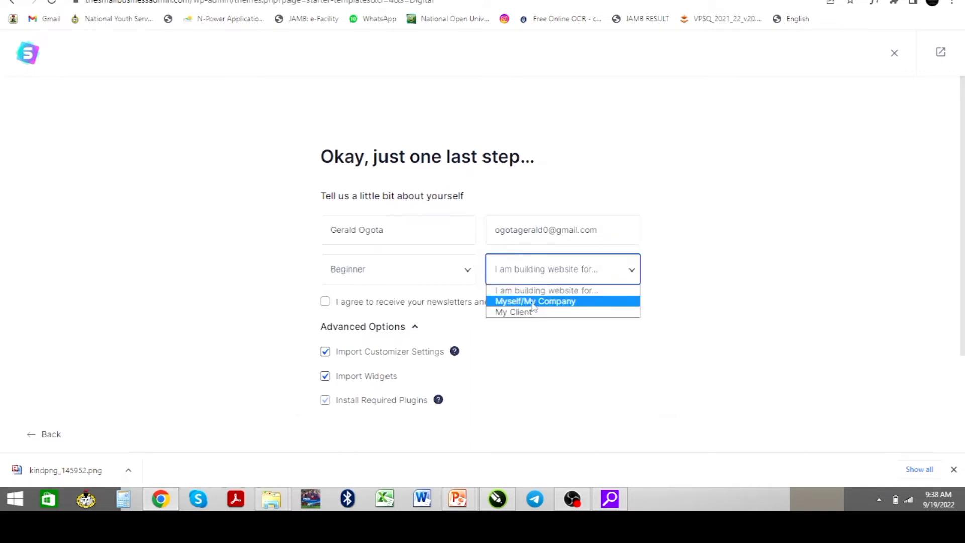
left_click(533, 302)
scroll(408, 317, "down", 1)
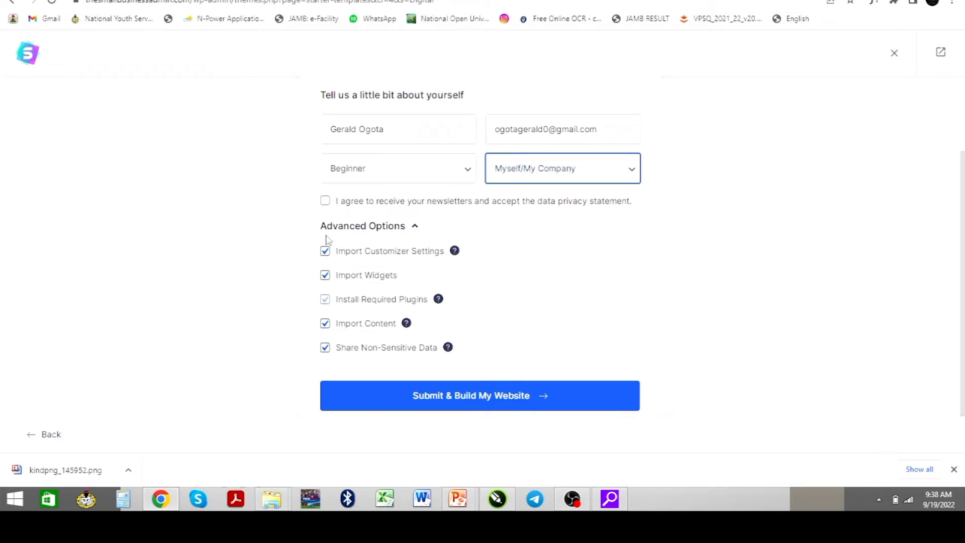
left_click(326, 203)
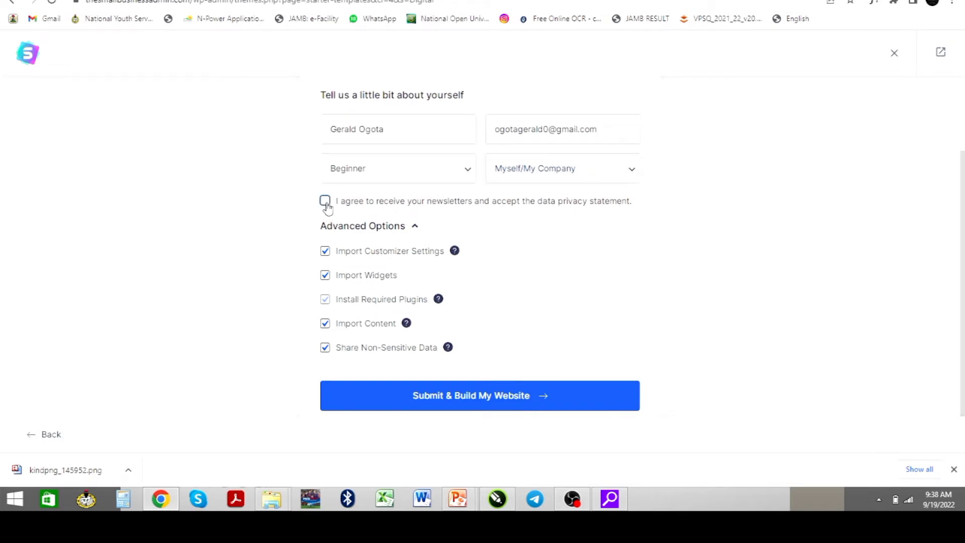
Build the Digital Agency website and open it from the Congratulations screen
left_click(485, 388)
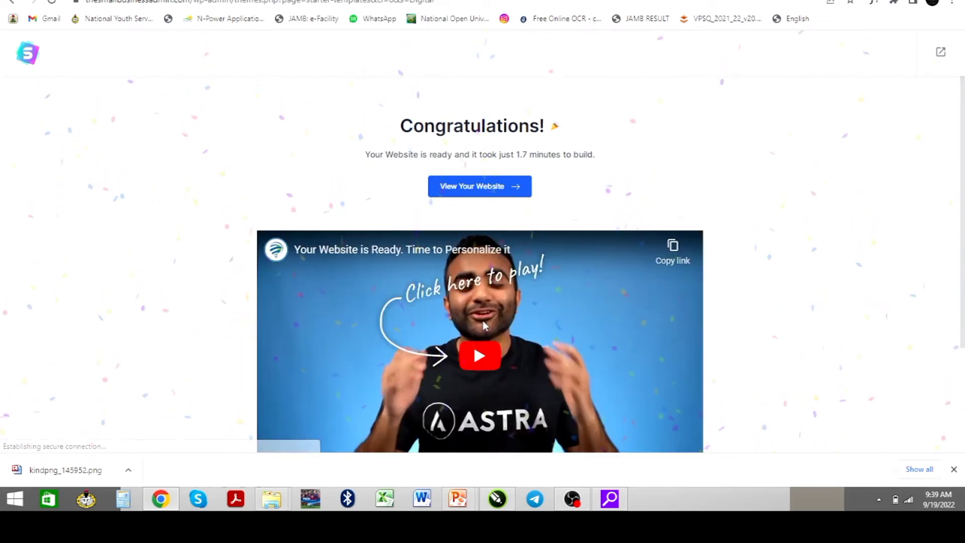
scroll(466, 307, "down", 2)
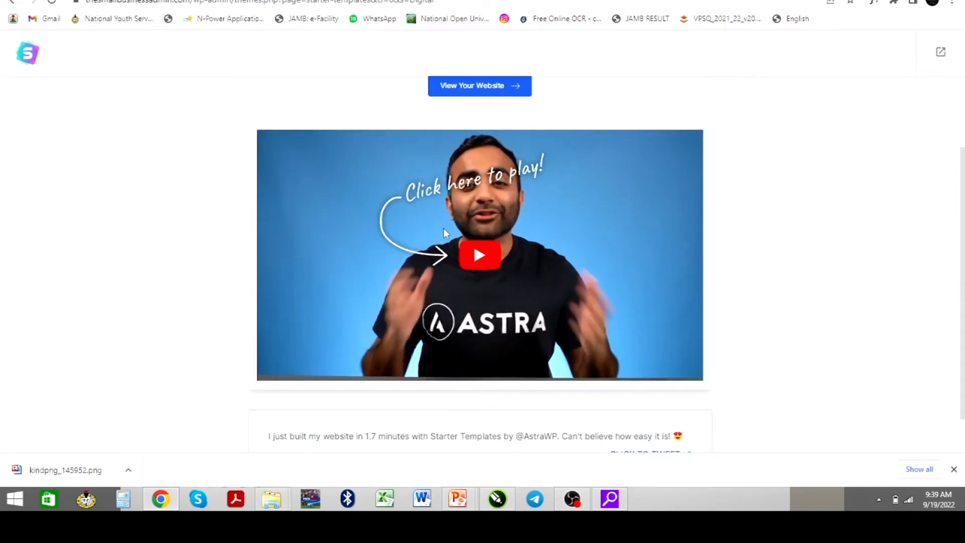
scroll(436, 228, "down", 1)
scroll(437, 231, "up", 3)
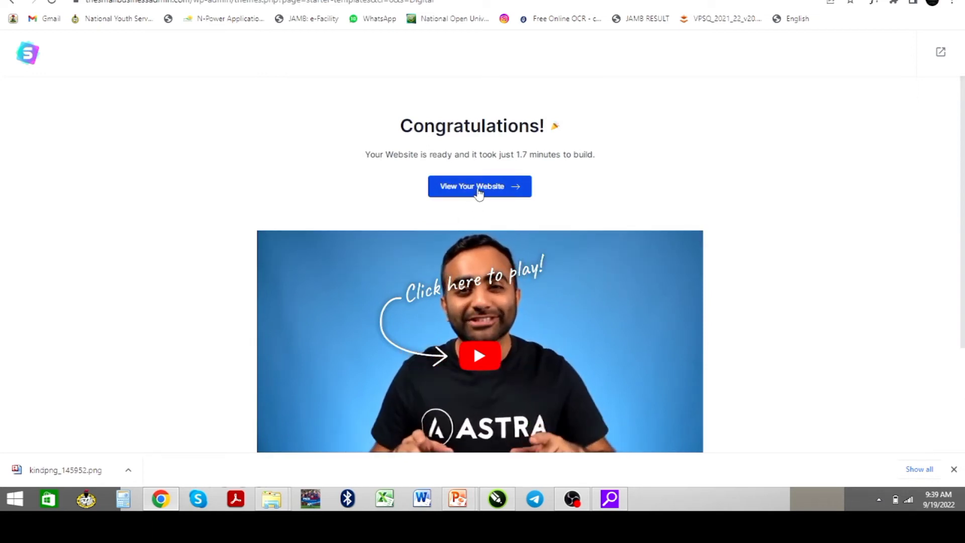
left_click(477, 191)
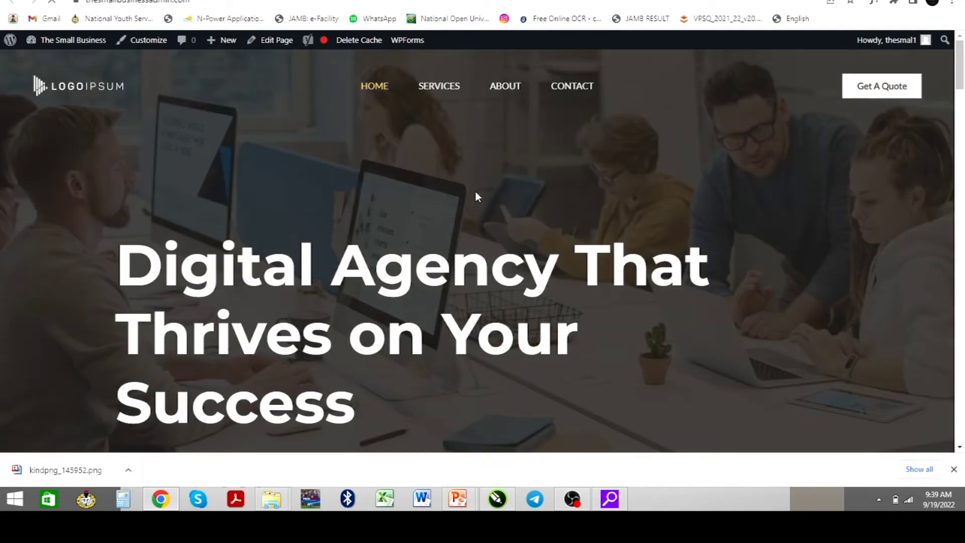
Scroll down through the new Digital Agency homepage and back up to the hero
scroll(459, 213, "down", 10)
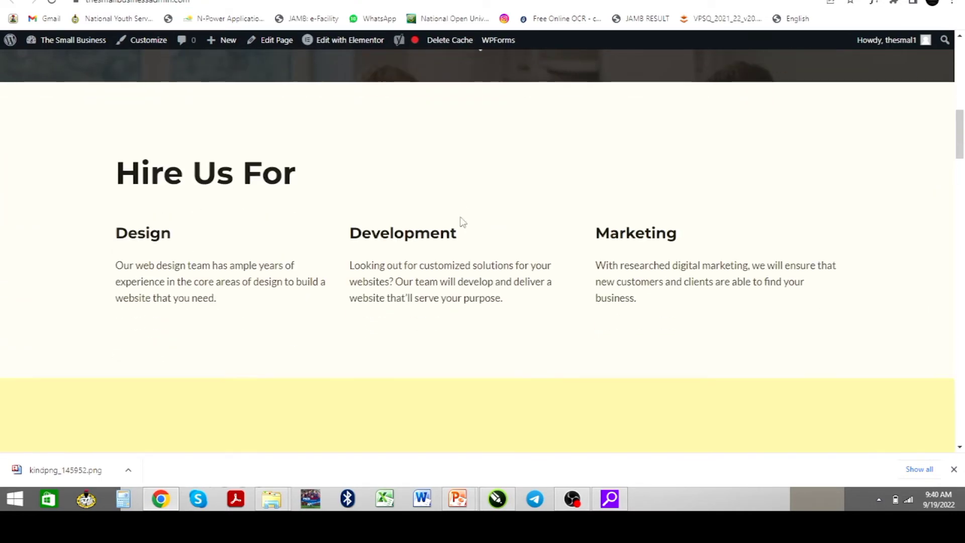
scroll(462, 222, "down", 12)
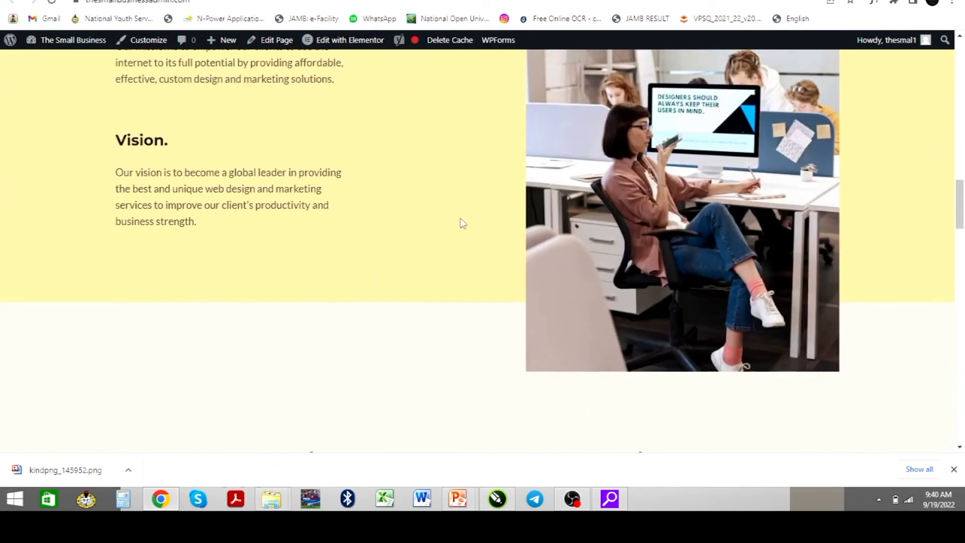
scroll(462, 223, "down", 12)
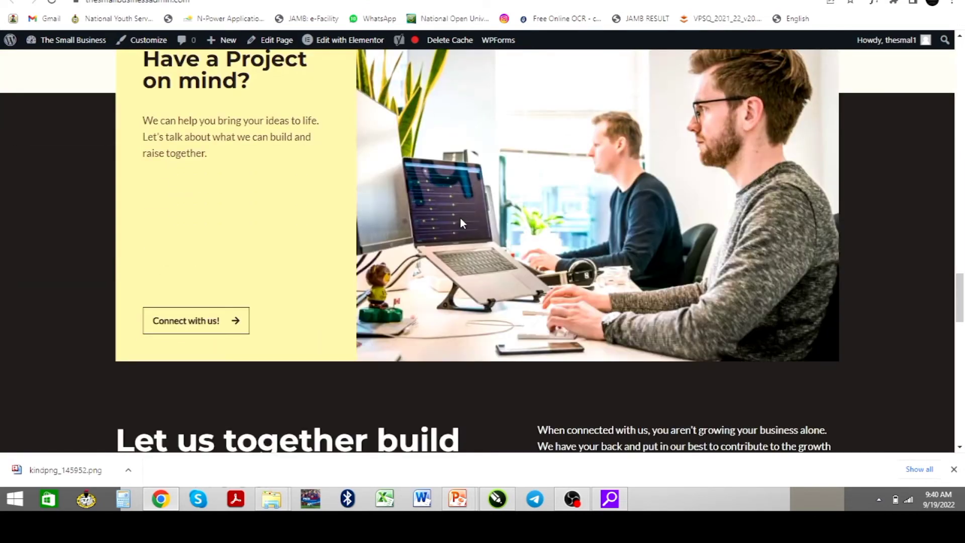
scroll(463, 223, "down", 12)
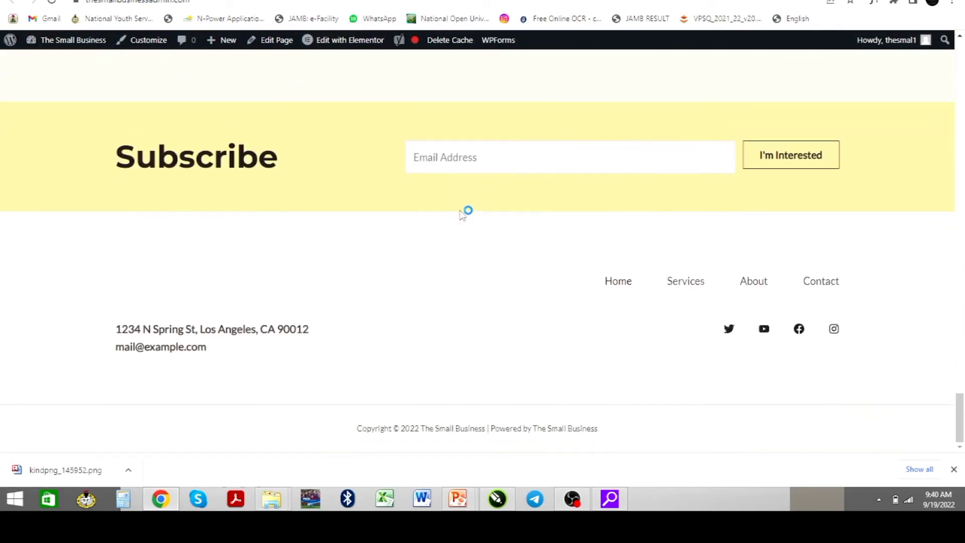
scroll(466, 212, "up", 10)
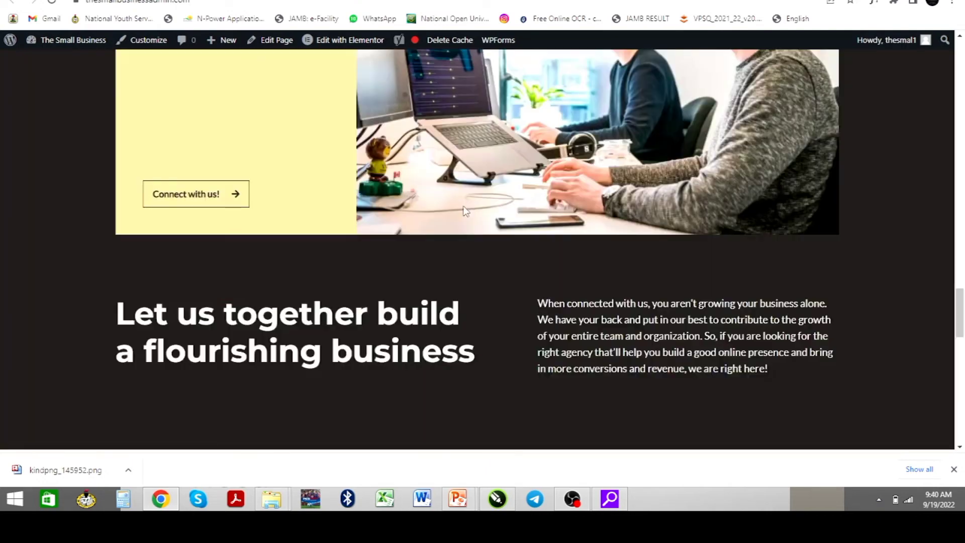
scroll(466, 211, "up", 15)
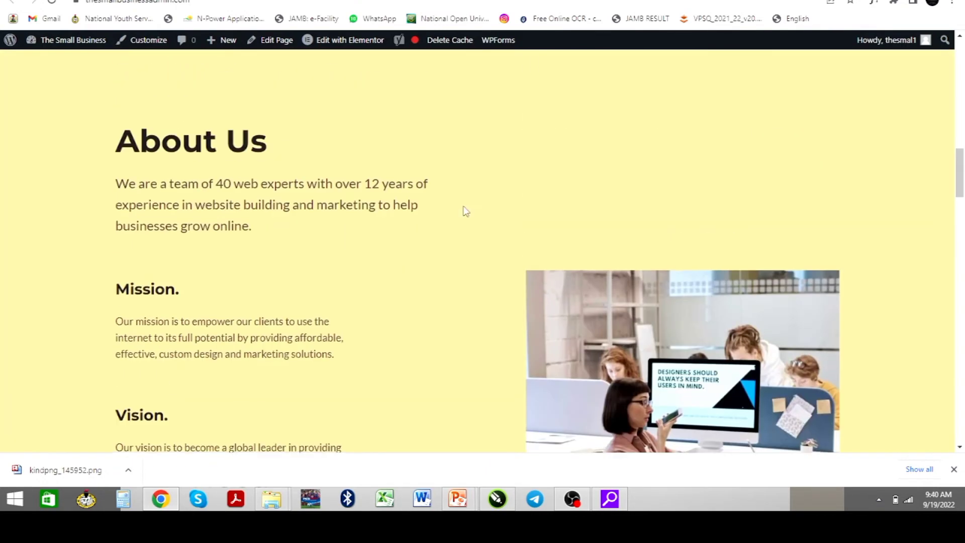
scroll(464, 208, "up", 1)
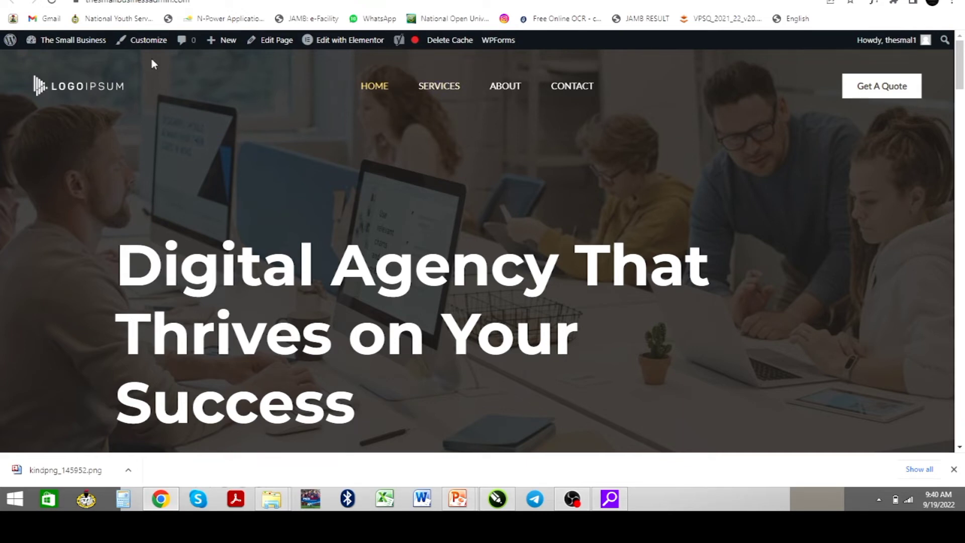
In the Customizer, go to Site Identity > Site Title & Logo and choose Change Logo
left_click(149, 40)
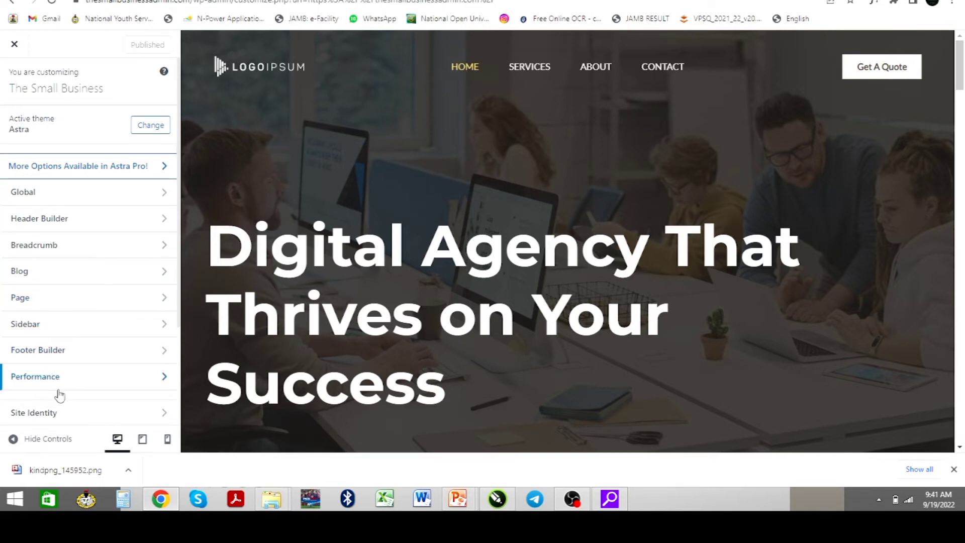
scroll(55, 387, "down", 2)
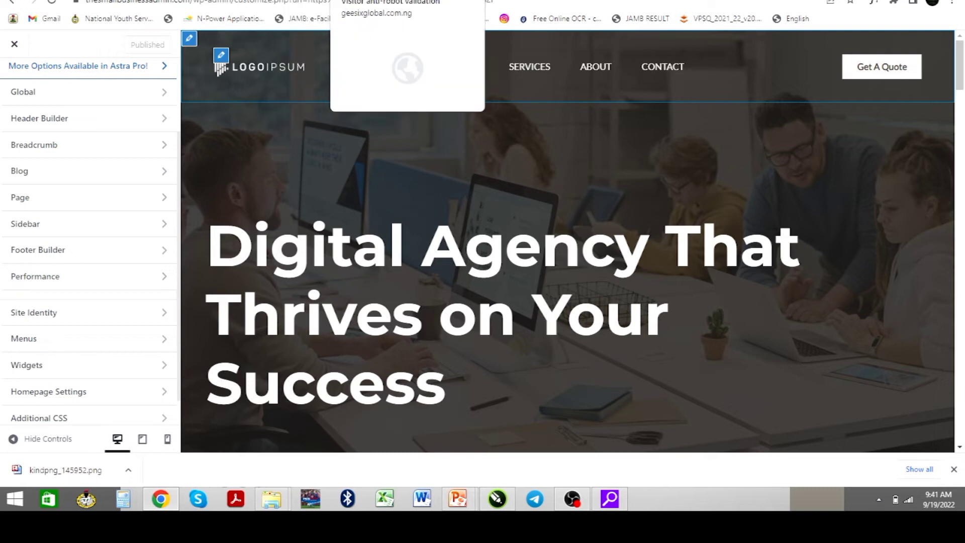
left_click(685, 1)
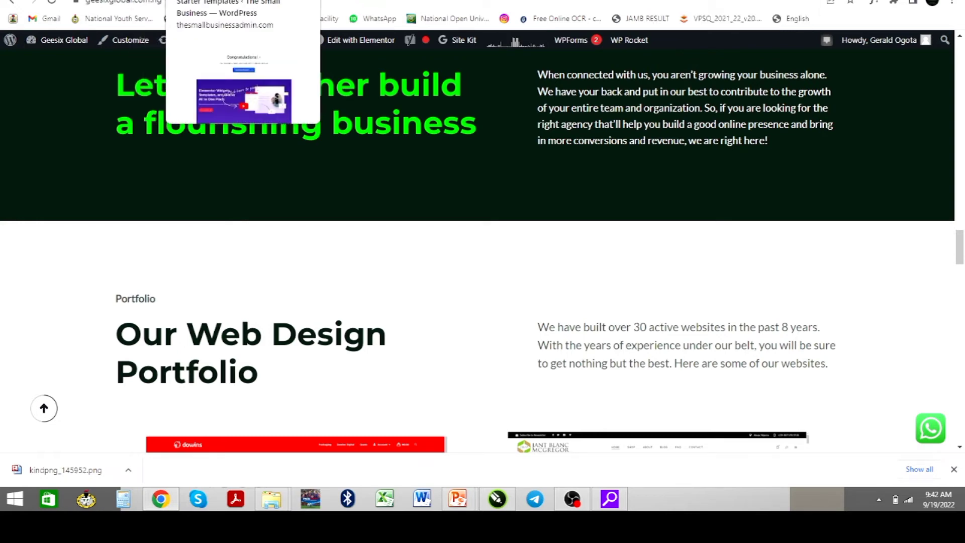
left_click(282, 1)
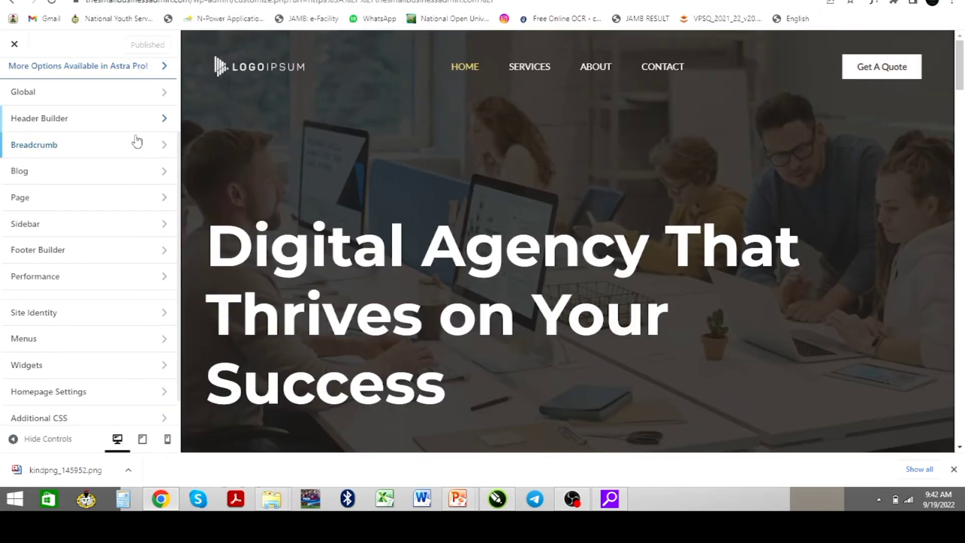
left_click(111, 319)
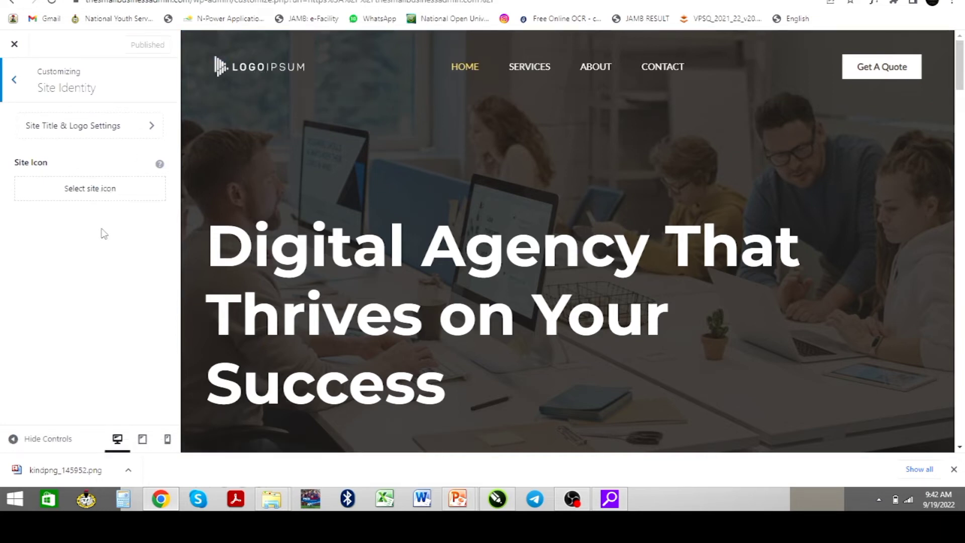
left_click(96, 136)
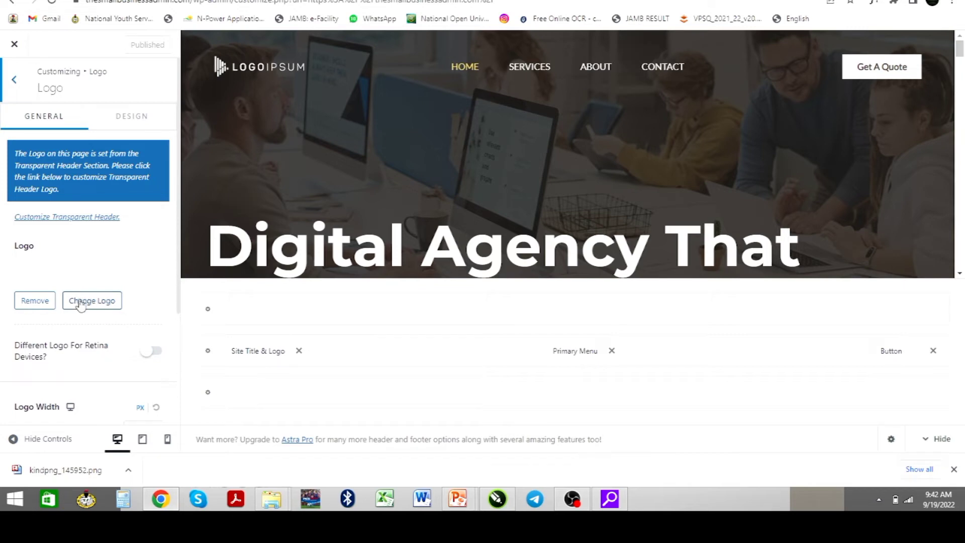
left_click(97, 308)
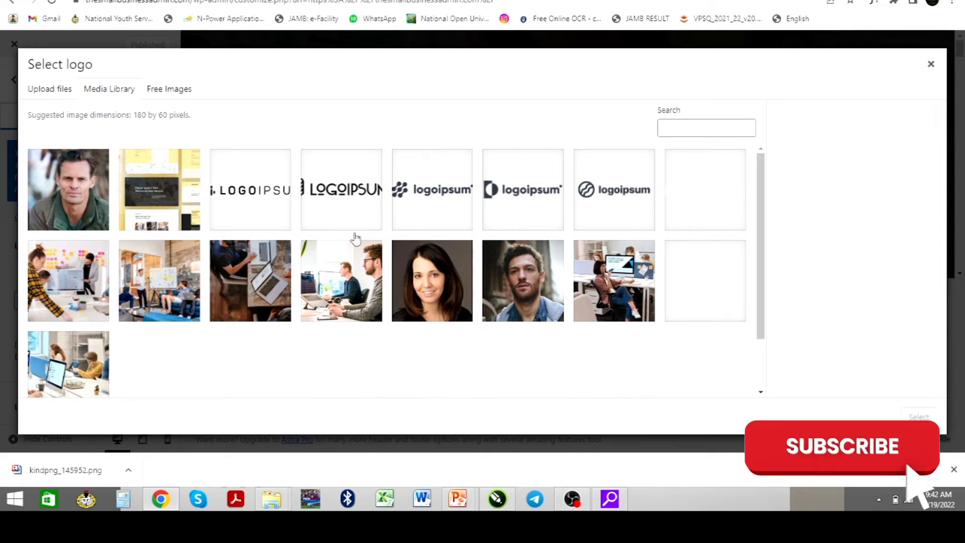
Upload the Enity Digital ICON Logo image to the media library
left_click(58, 94)
left_click(486, 258)
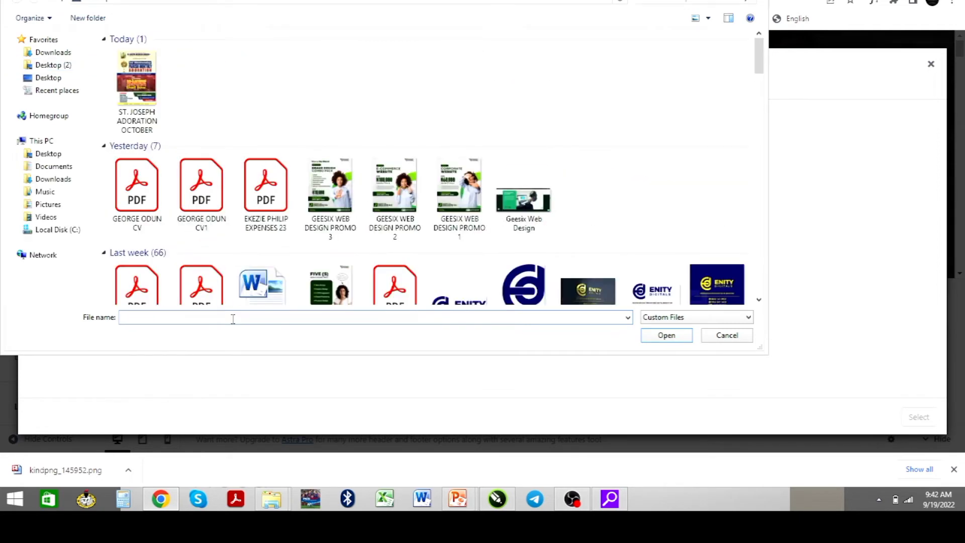
type("ees")
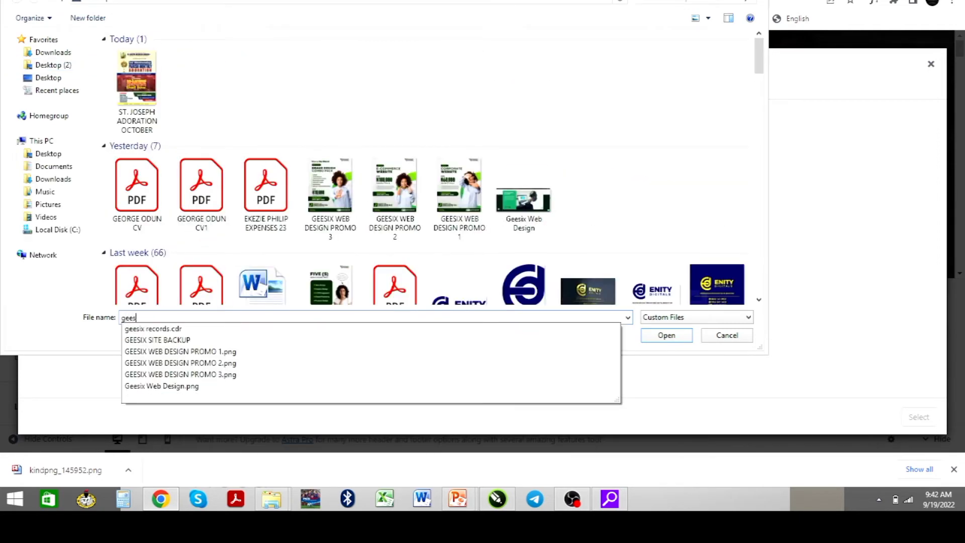
type("ix lo")
key("BackSpace")
key("BackSpace")
key("BackSpace")
key("BackSpace")
key("BackSpace")
scroll(470, 166, "down", 3)
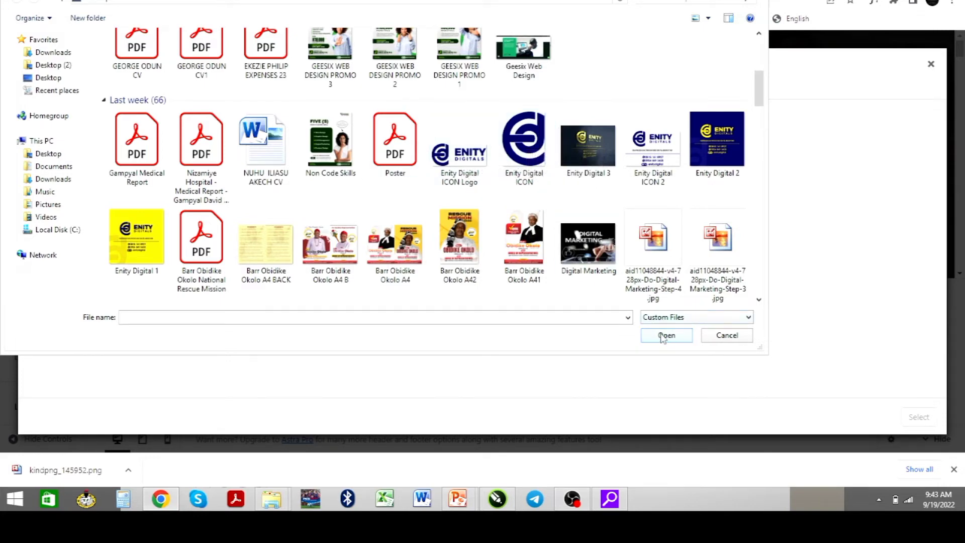
left_click(465, 168)
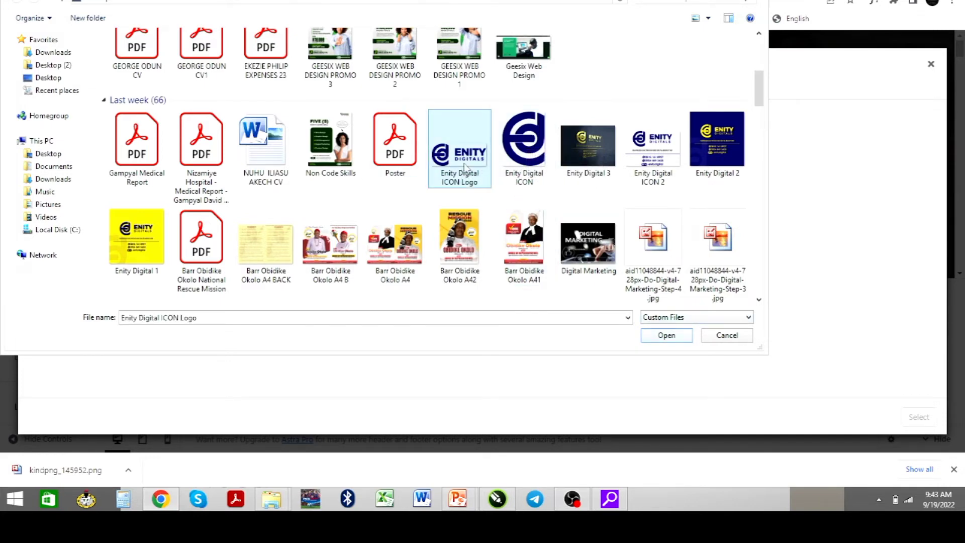
left_click(667, 335)
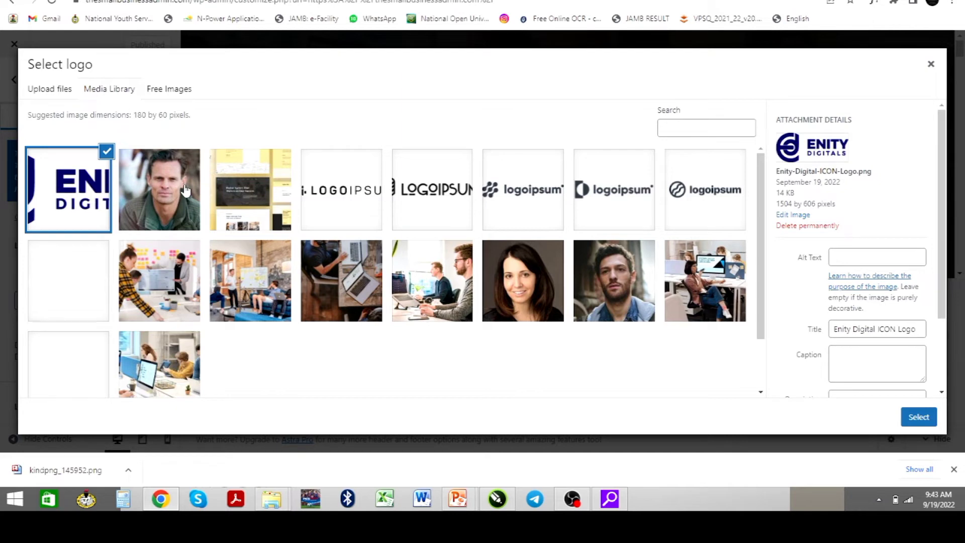
Set it as the site logo, cropped to cover the whole image
left_click(920, 417)
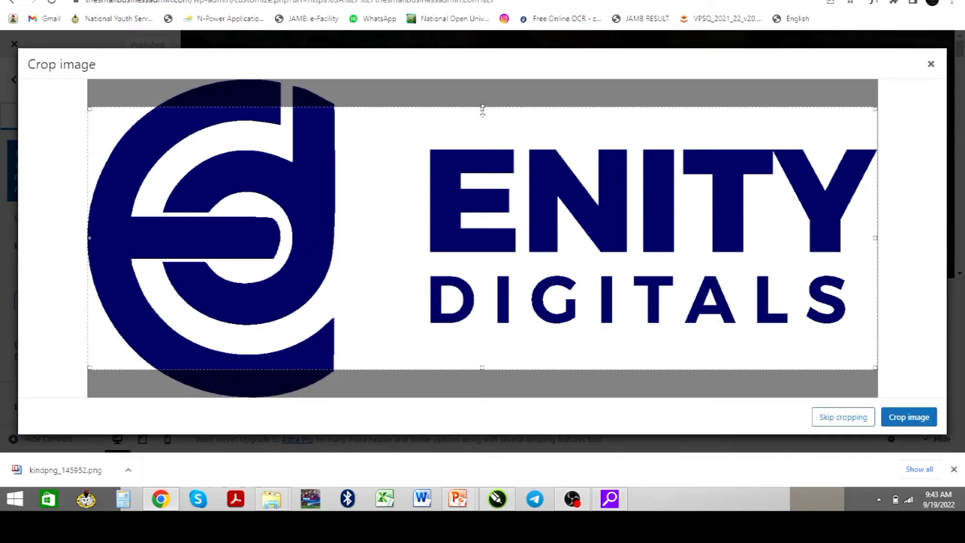
left_click_drag(482, 99, 480, 77)
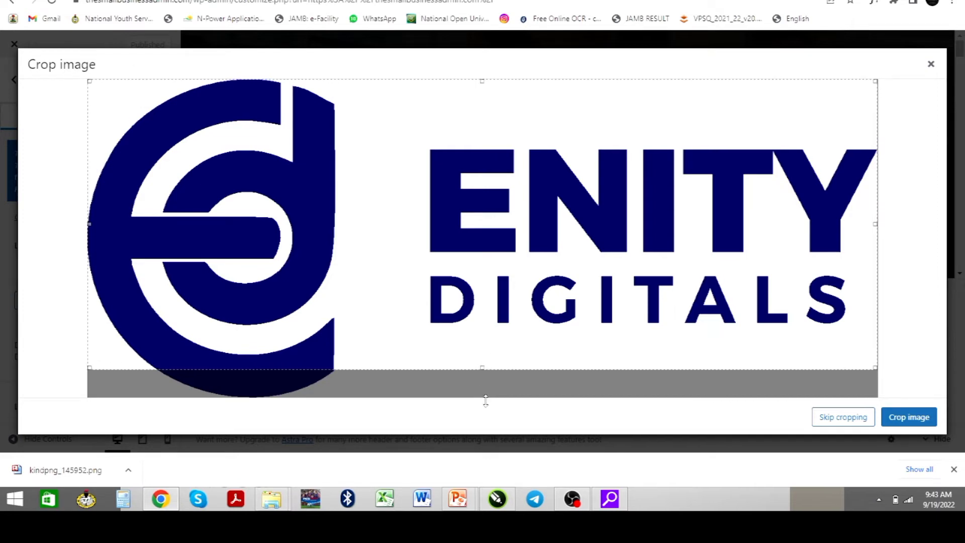
left_click_drag(483, 454, 484, 454)
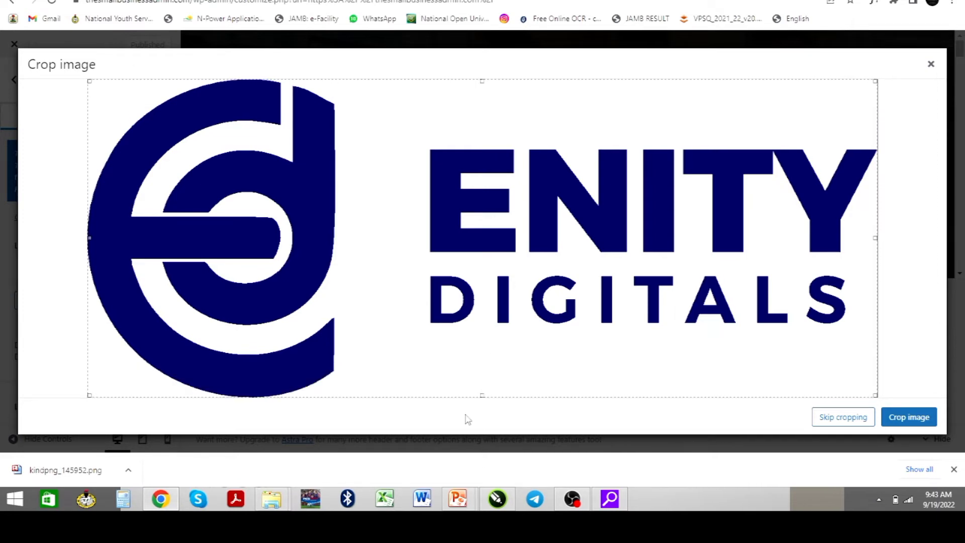
left_click(915, 421)
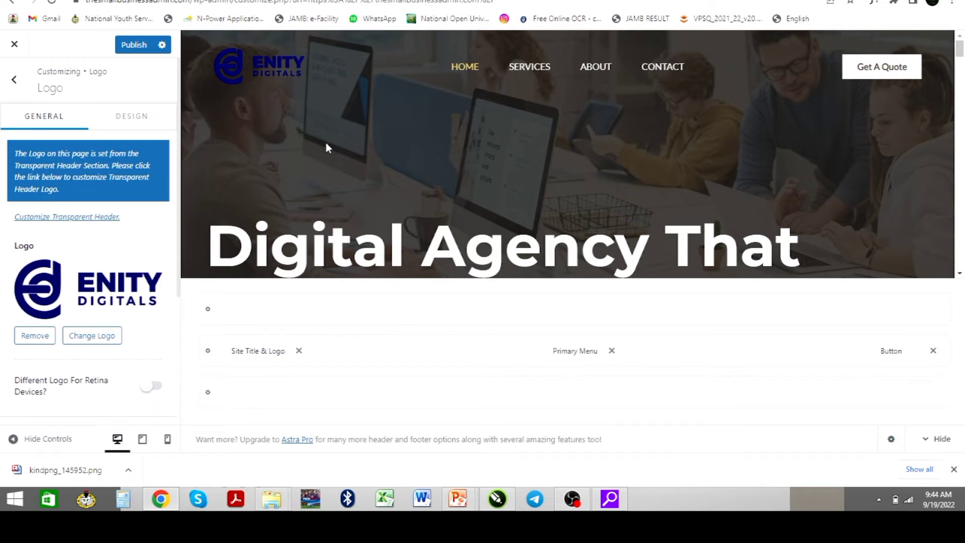
Close the logo picker without changes and publish the ENITY DIGITALS logo
left_click(86, 337)
left_click(51, 92)
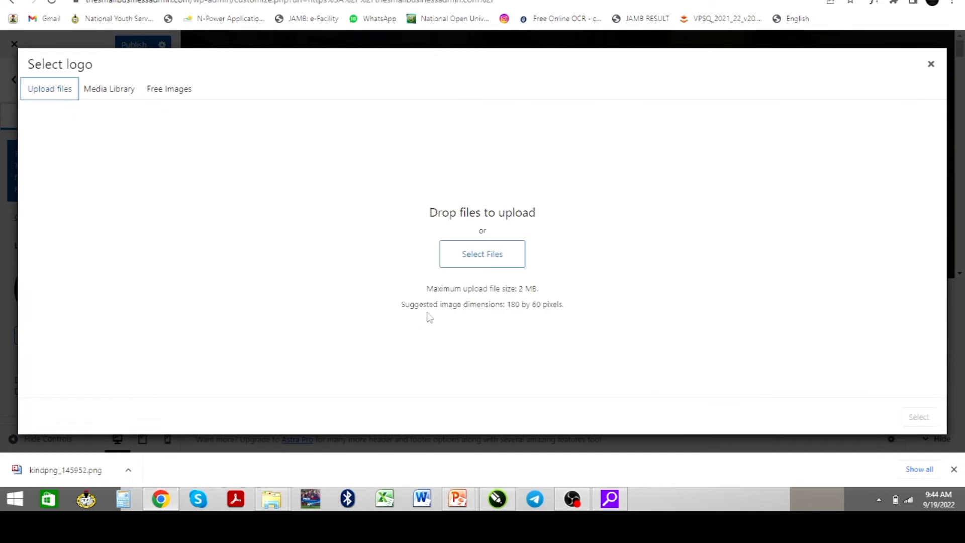
left_click(483, 255)
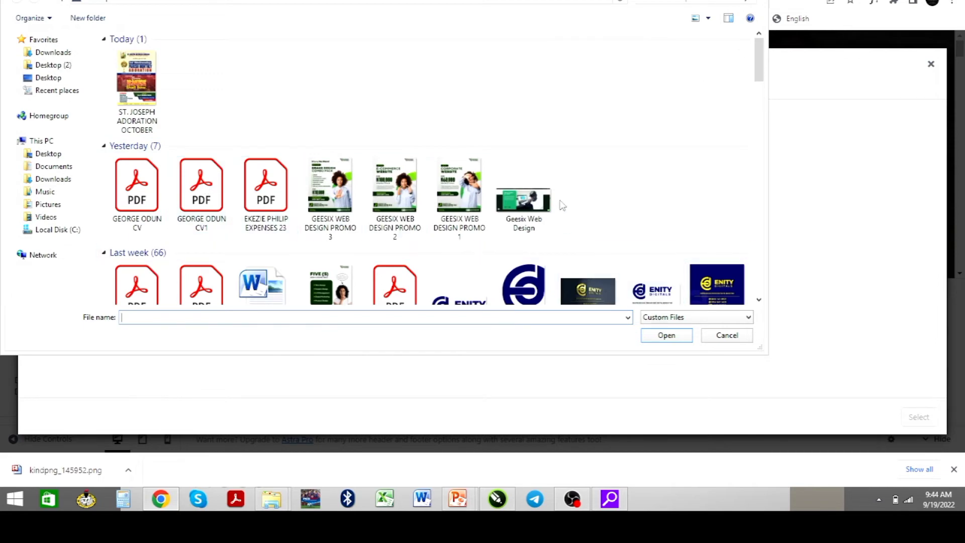
scroll(622, 234, "down", 3)
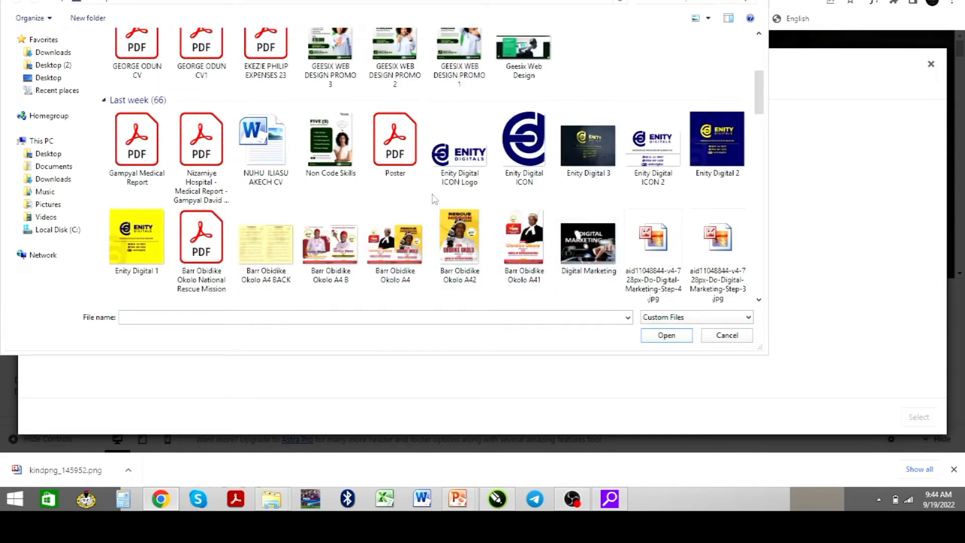
key("Escape")
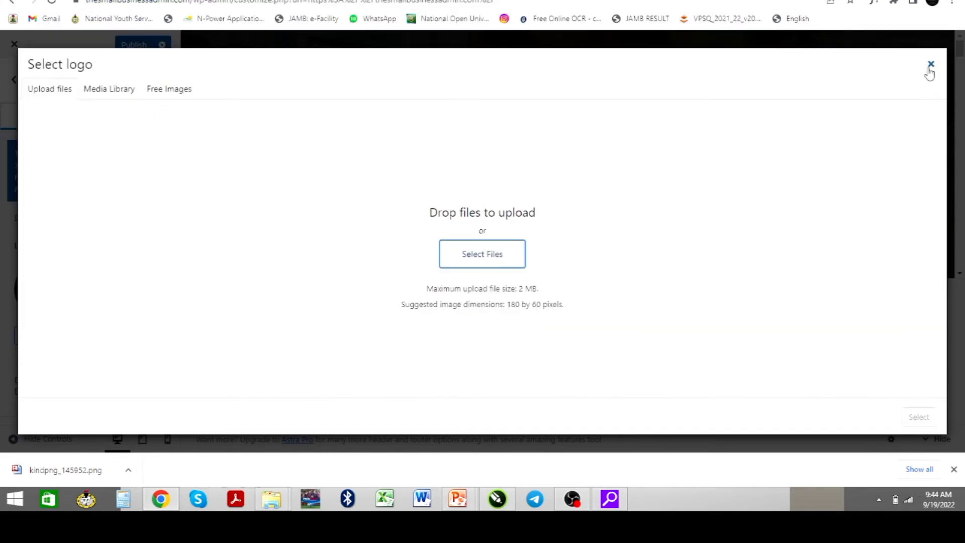
left_click(931, 64)
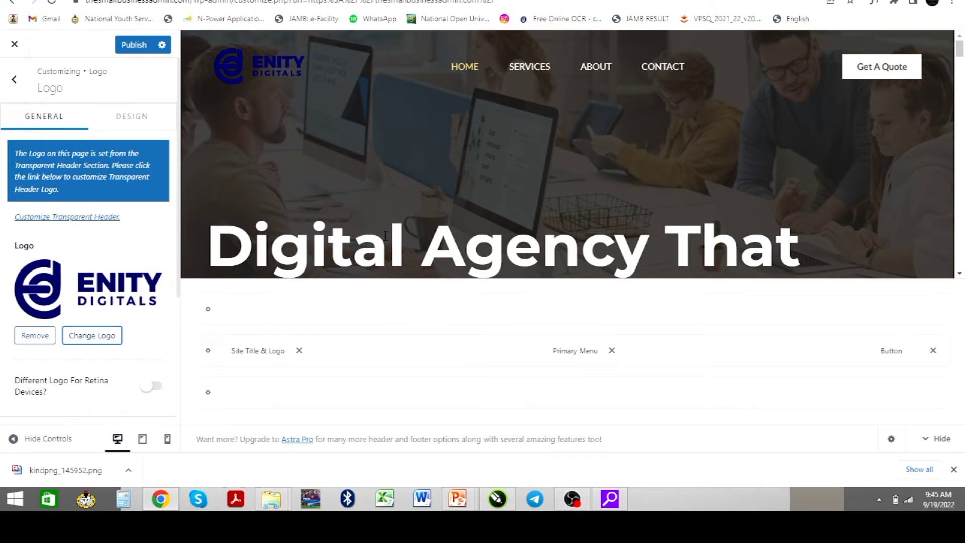
scroll(386, 235, "down", 2)
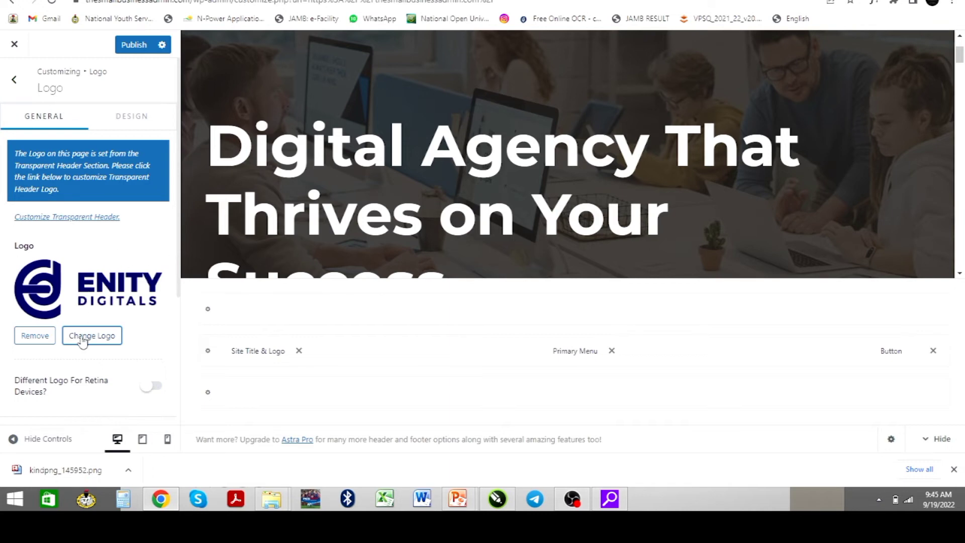
left_click(133, 46)
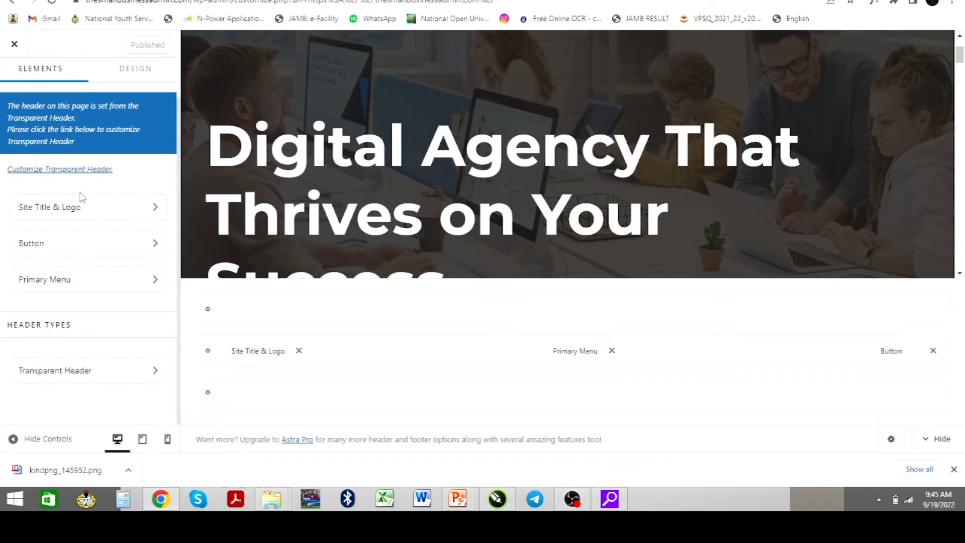
Upload the Enity Digital ICON image from the Site Icon settings
left_click(90, 217)
scroll(128, 279, "down", 4)
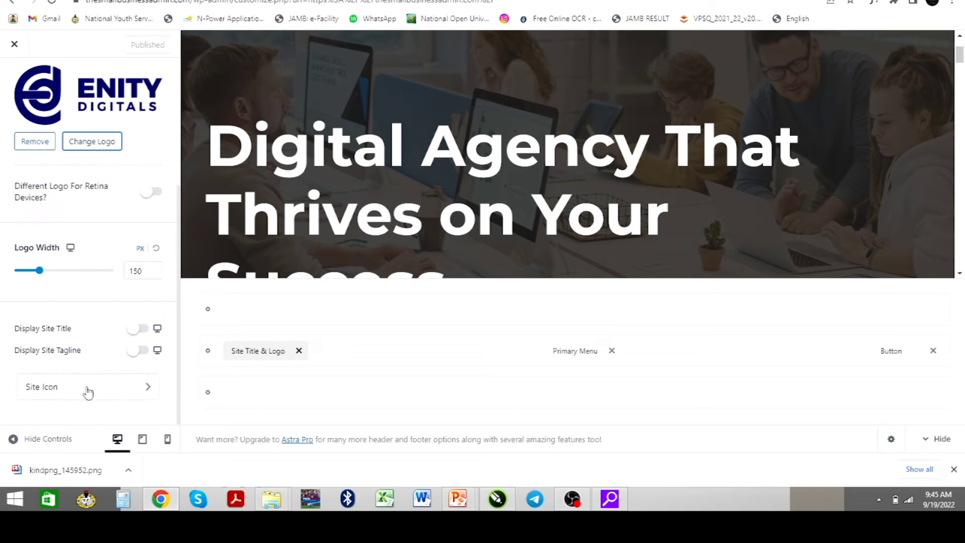
left_click(88, 402)
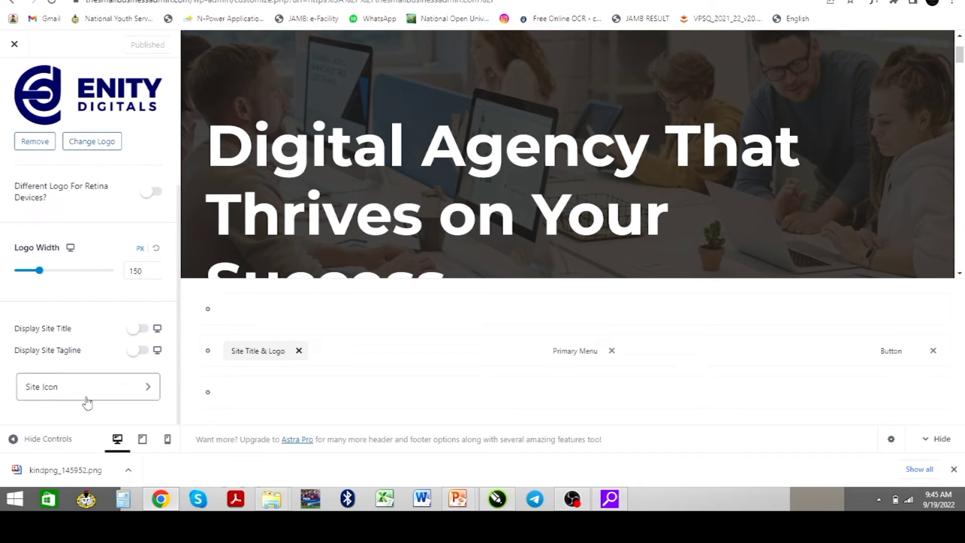
left_click(87, 401)
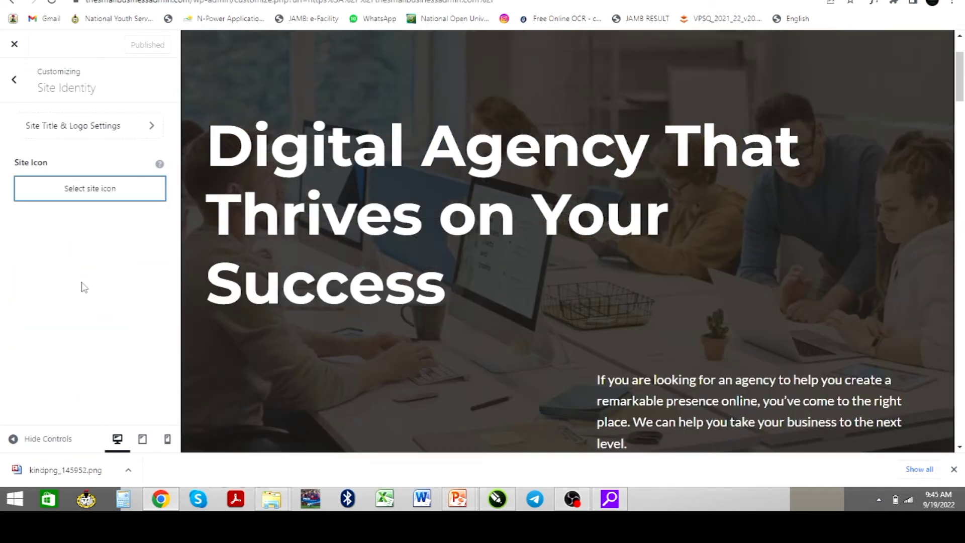
left_click(75, 206)
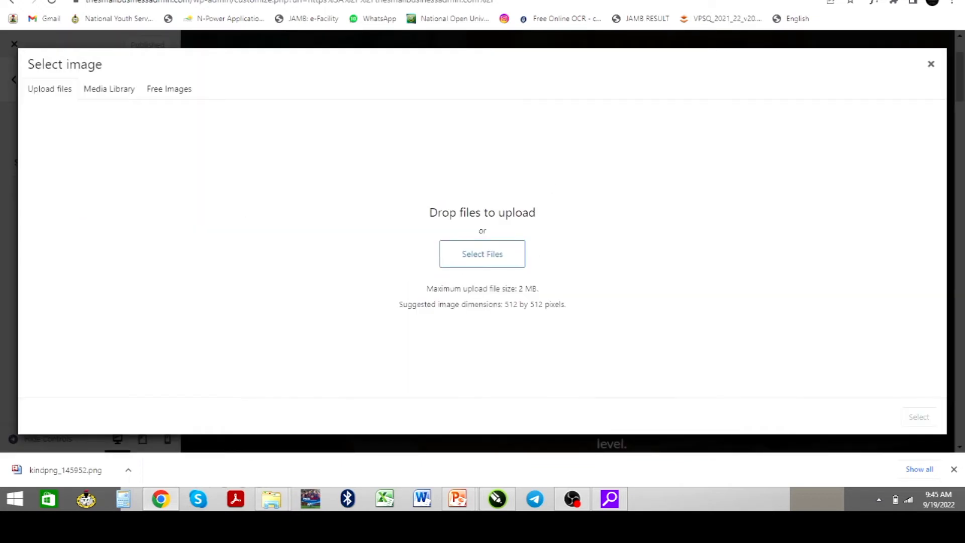
left_click(481, 256)
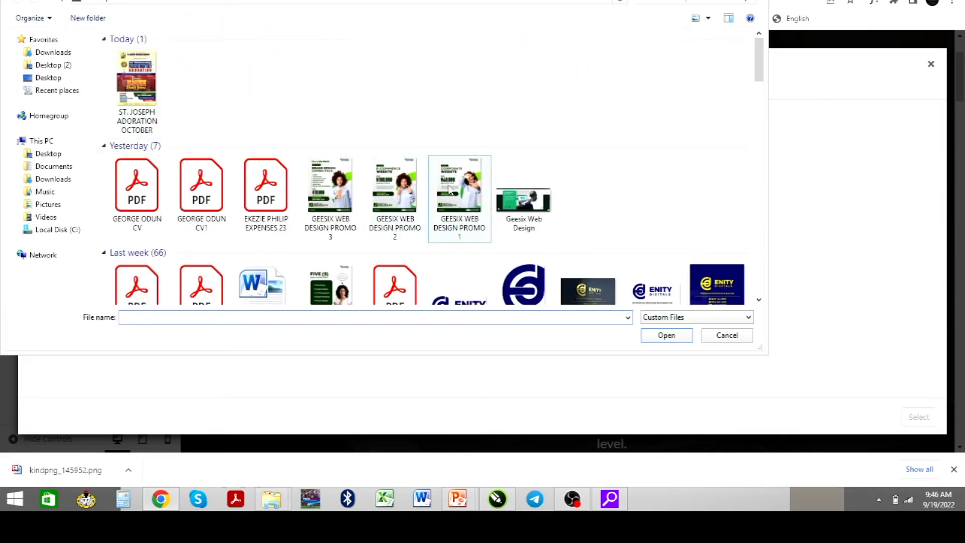
left_click(531, 271)
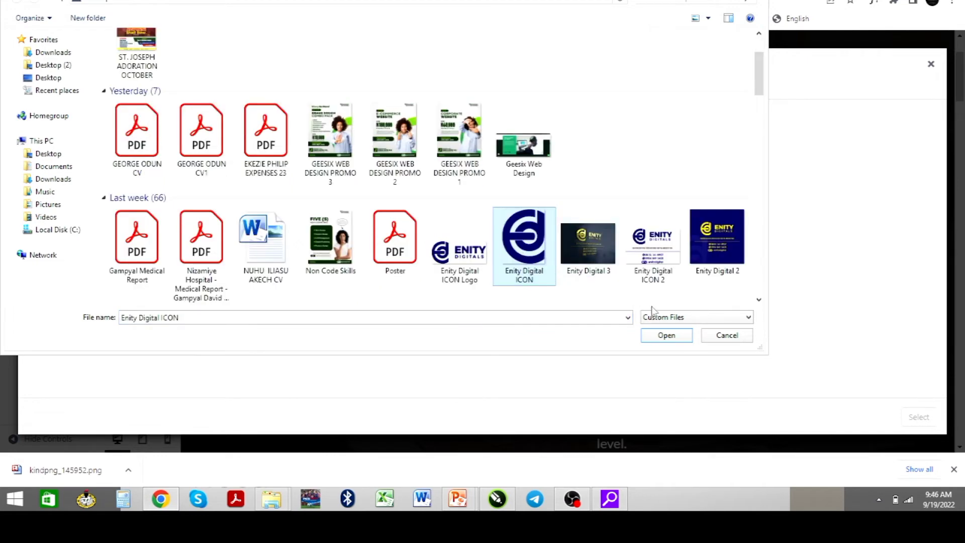
left_click(678, 335)
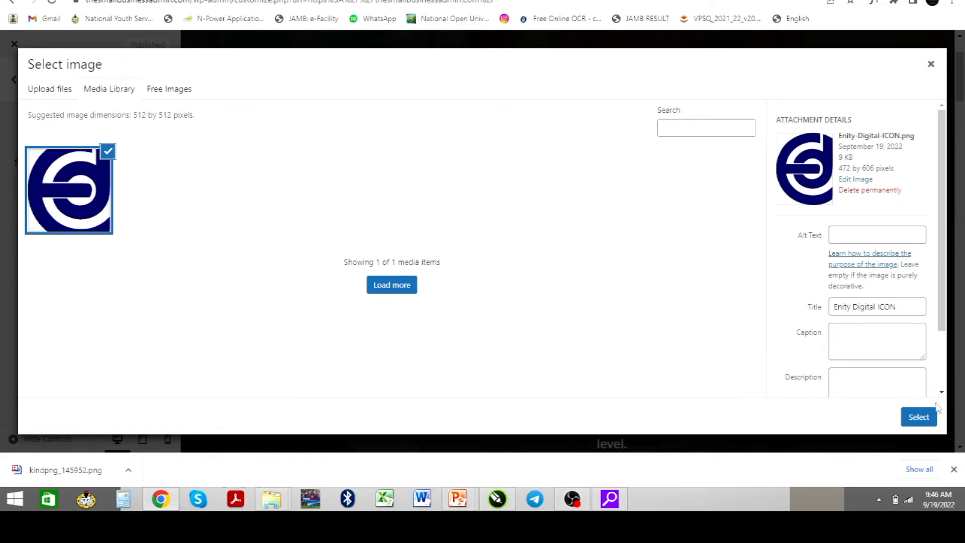
Use it as the site icon, crop the square over the icon, and publish
left_click(918, 418)
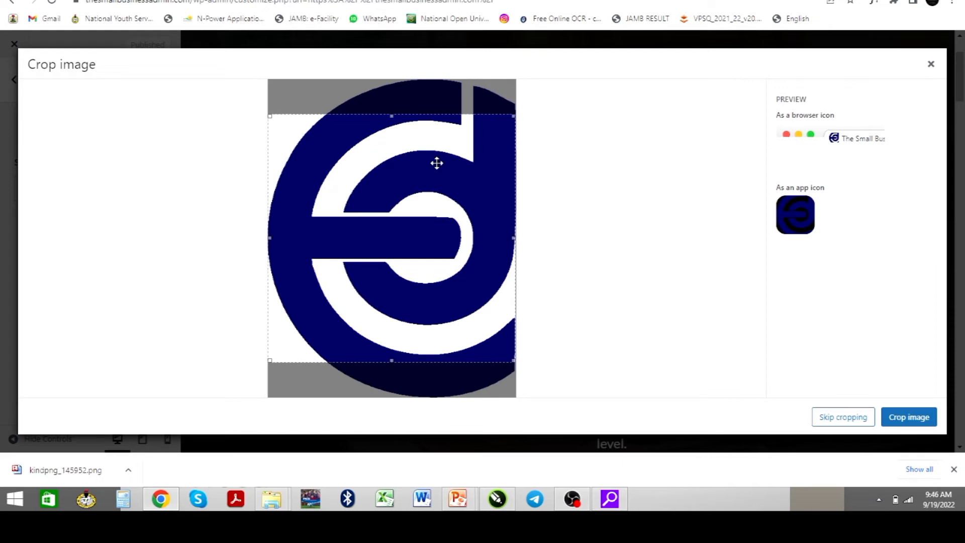
mouse_move(455, 173)
left_mouse_down()
mouse_move(455, 135)
mouse_move(460, 177)
left_mouse_up()
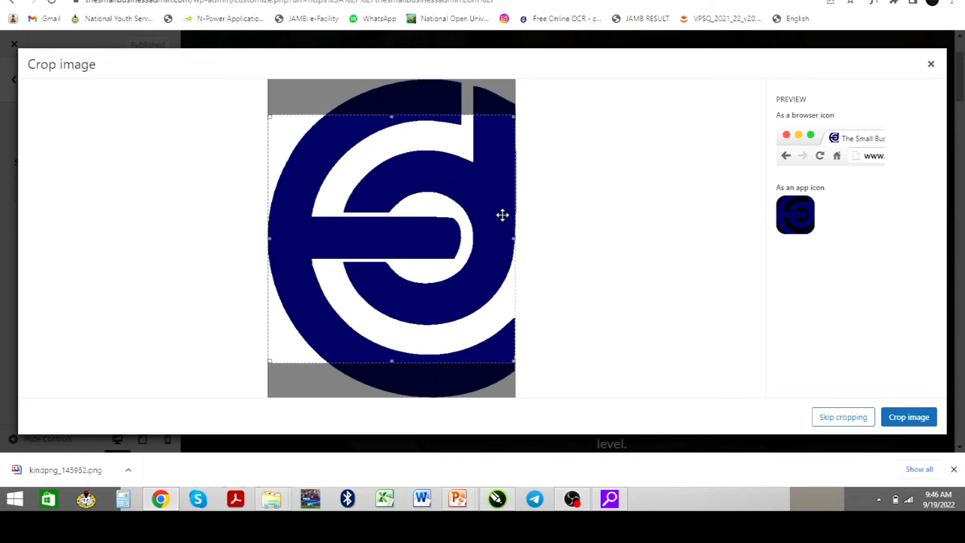
left_click_drag(482, 218, 489, 188)
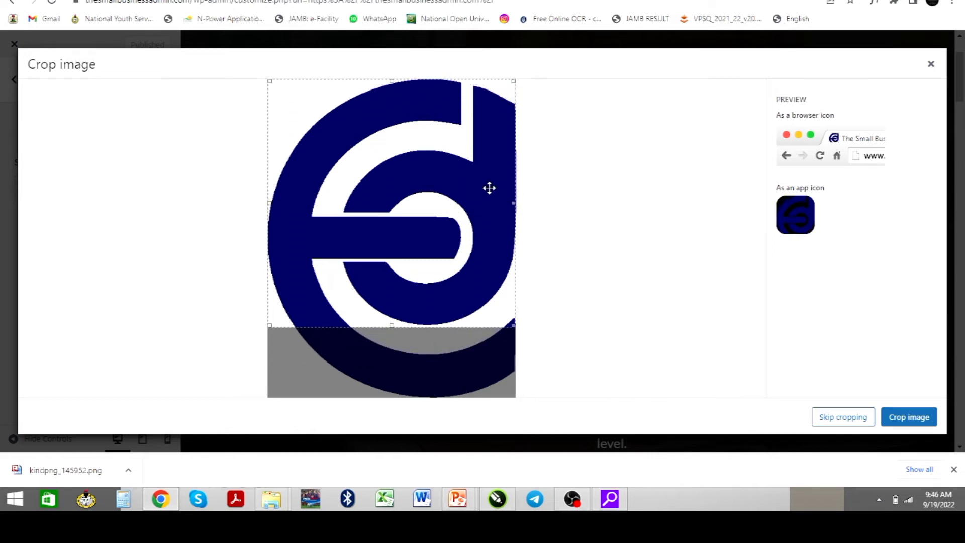
left_click(904, 421)
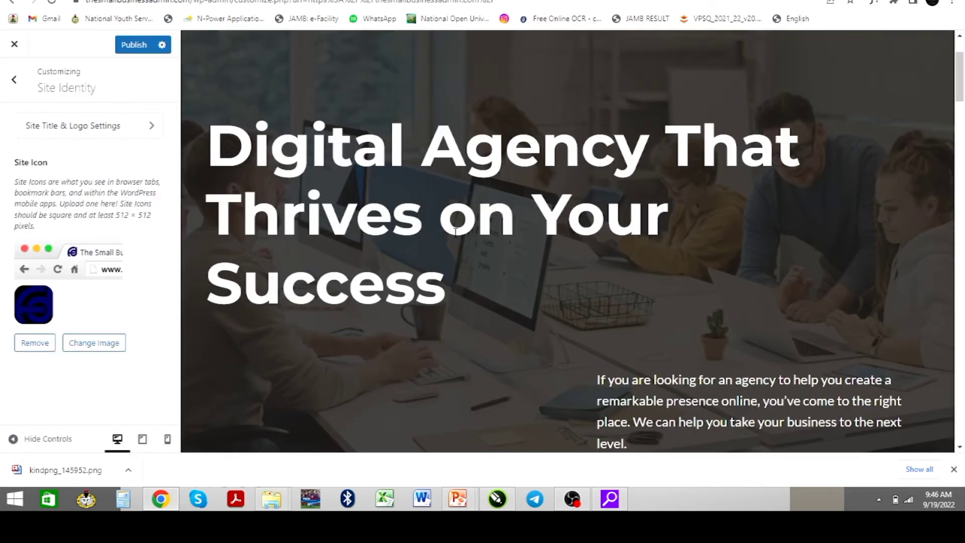
left_click(134, 48)
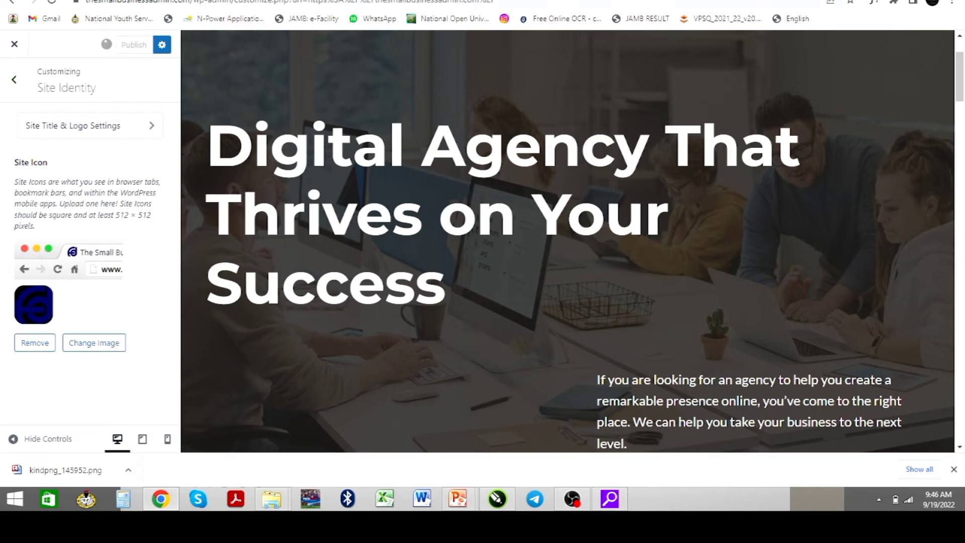
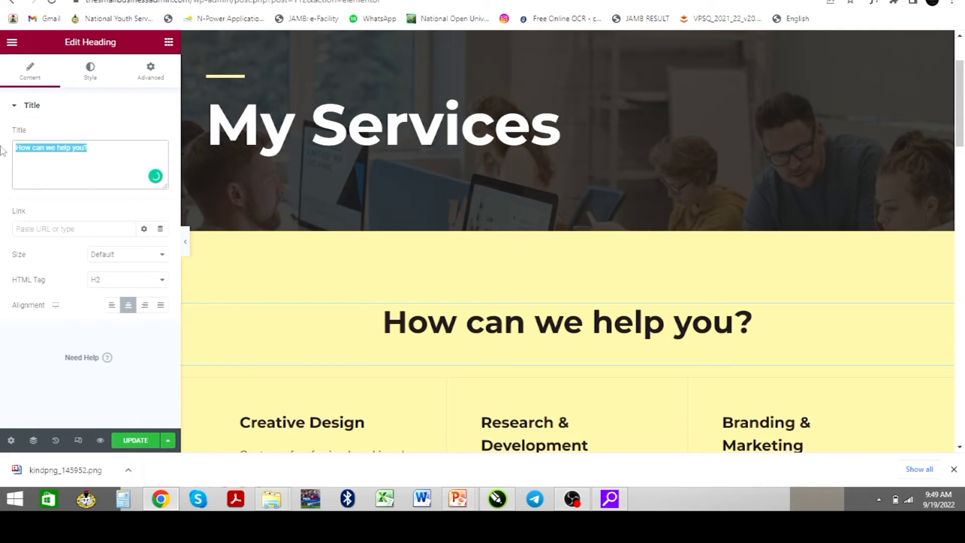
Retitle the services heading 'Here is a list of our services' and open the Creative Design box
type("Here is a")
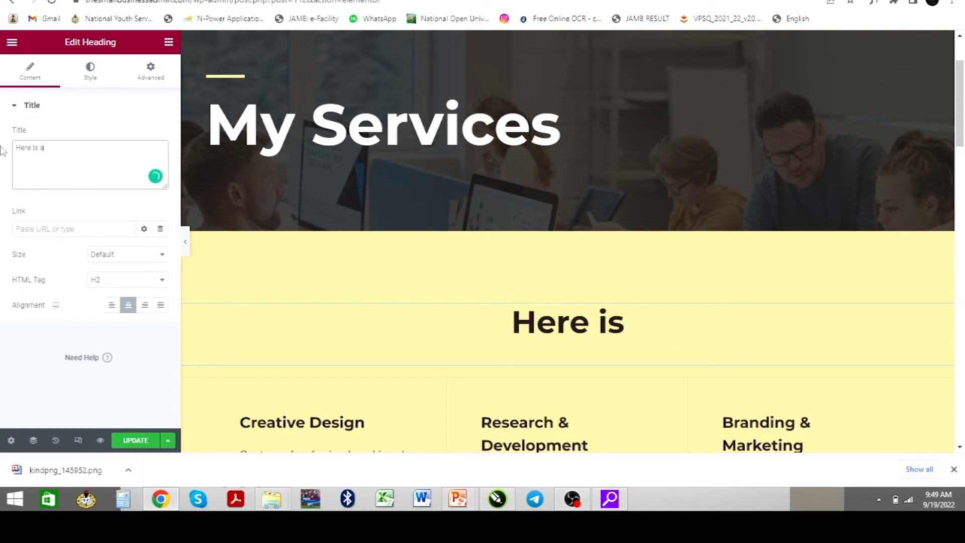
type(" lo")
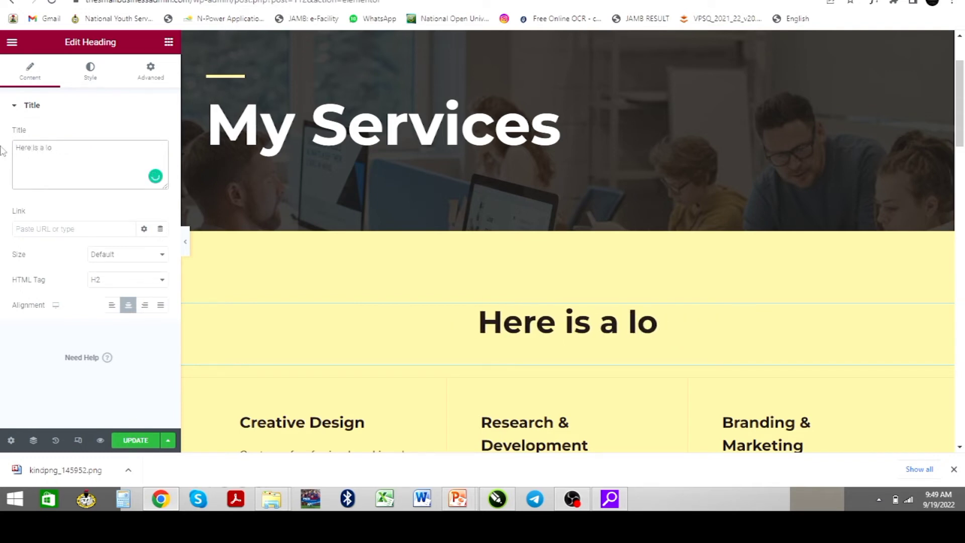
key("BackSpace")
type("ist o")
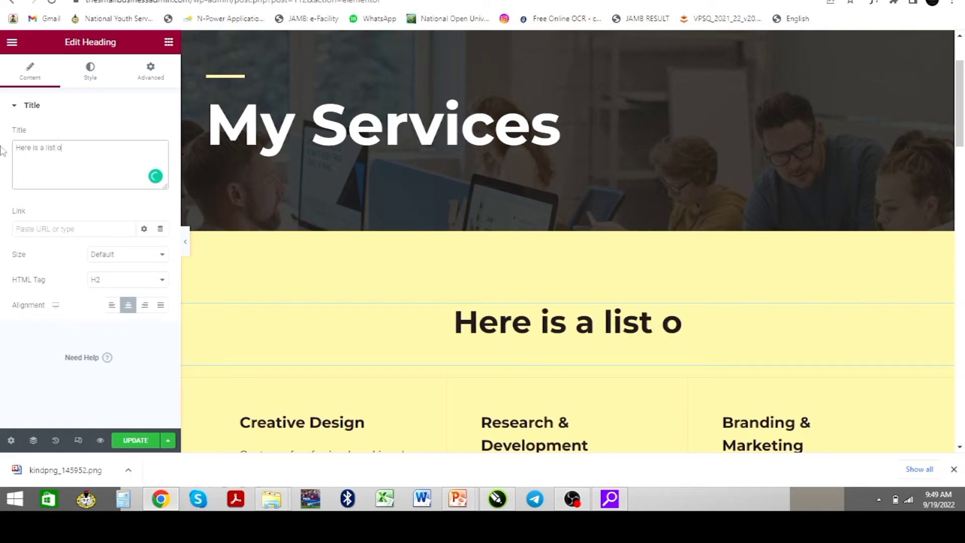
type("i")
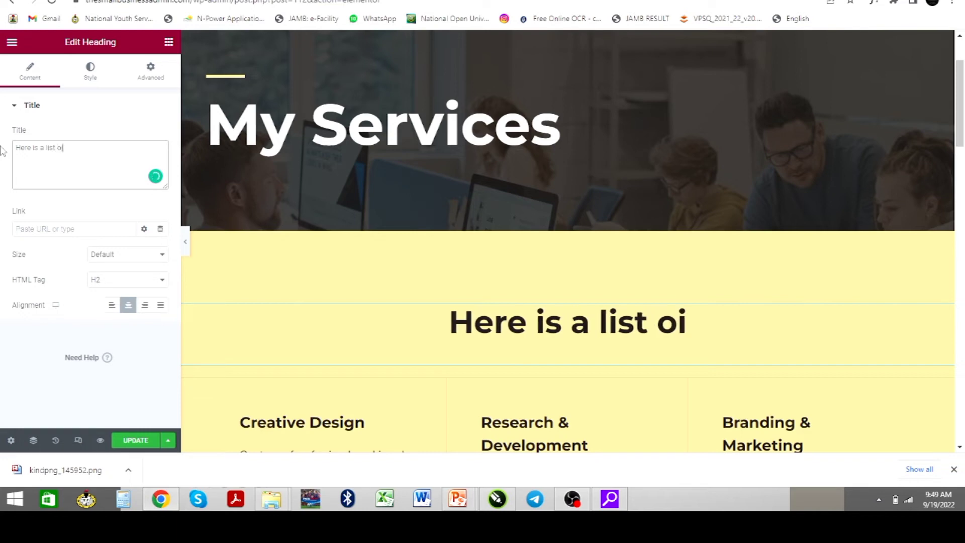
key("BackSpace")
type("f our ser")
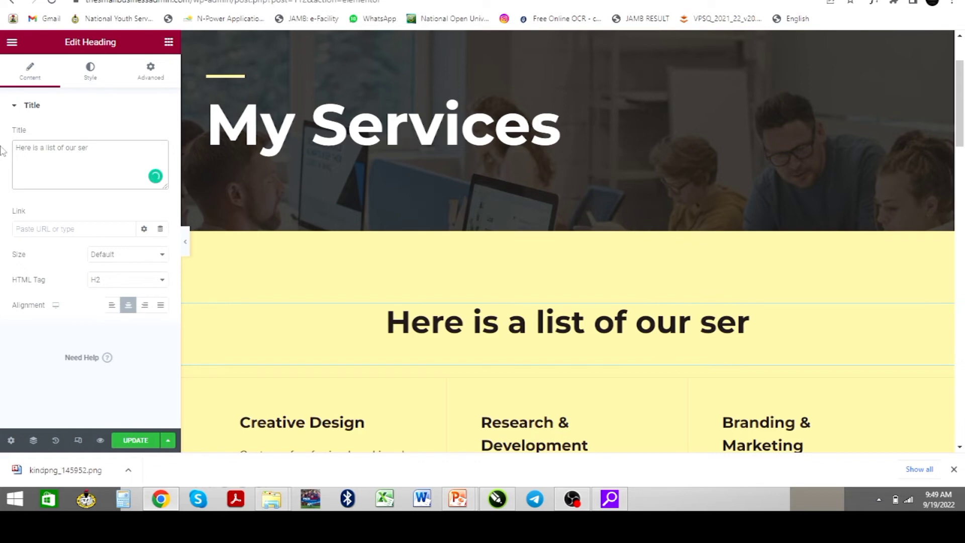
type("vices")
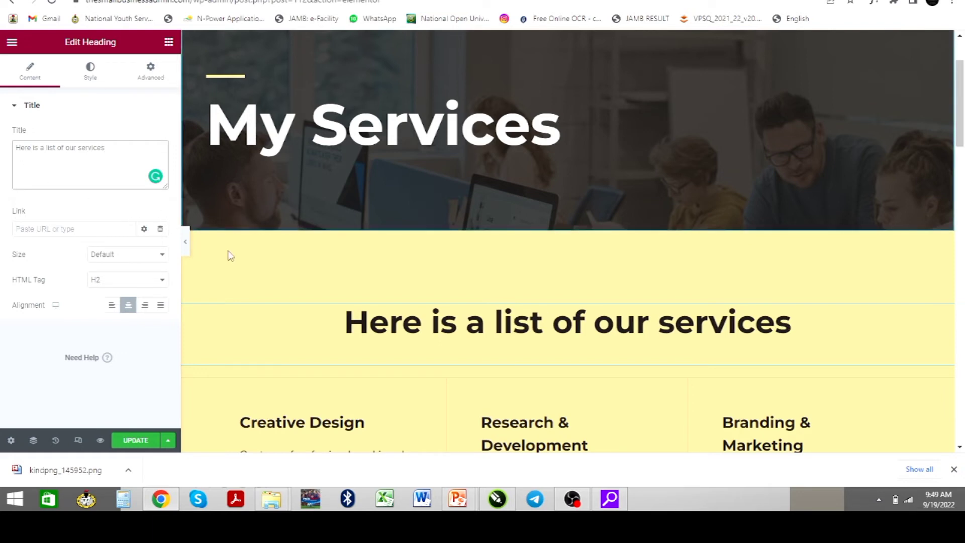
scroll(296, 222, "down", 4)
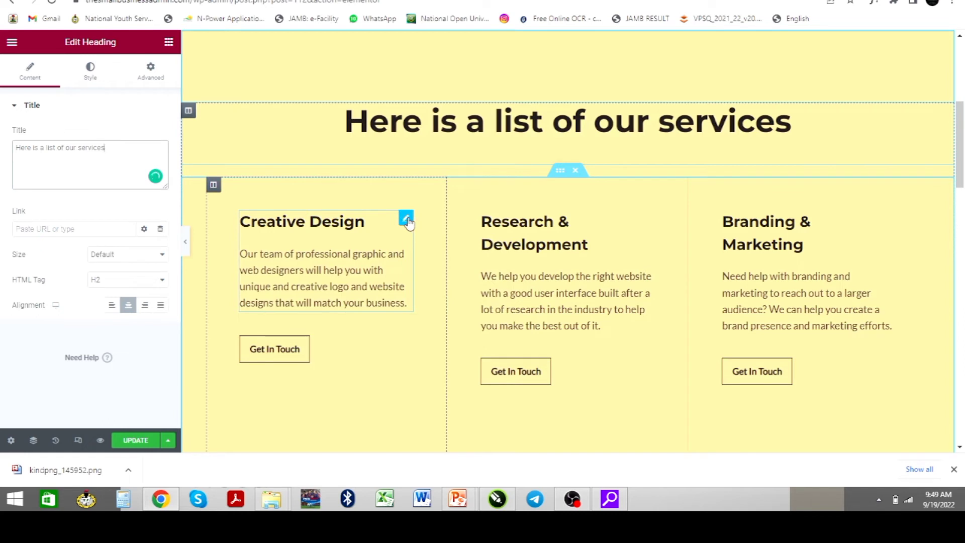
left_click(354, 226)
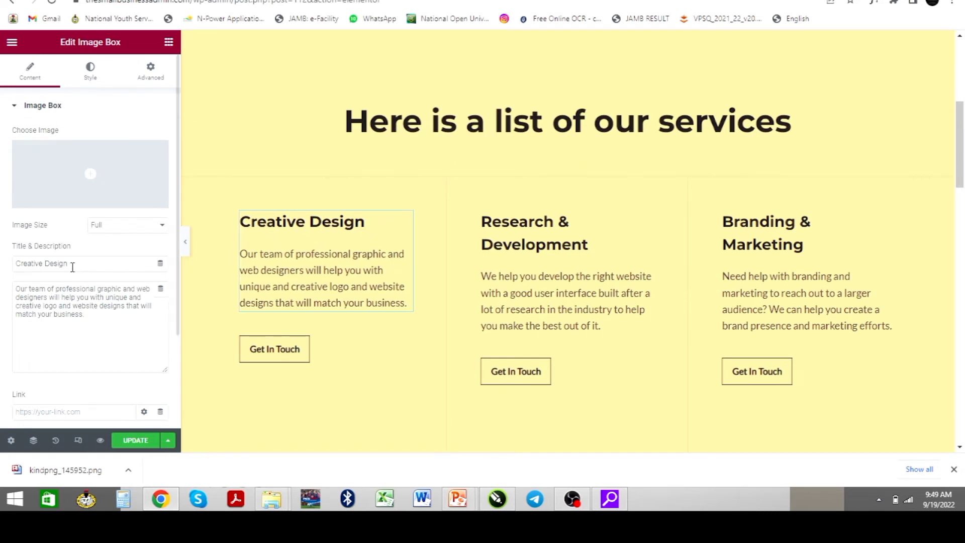
Change the 'Creative Design' service title to 'Graphic Design' and update the page
double_click(24, 264)
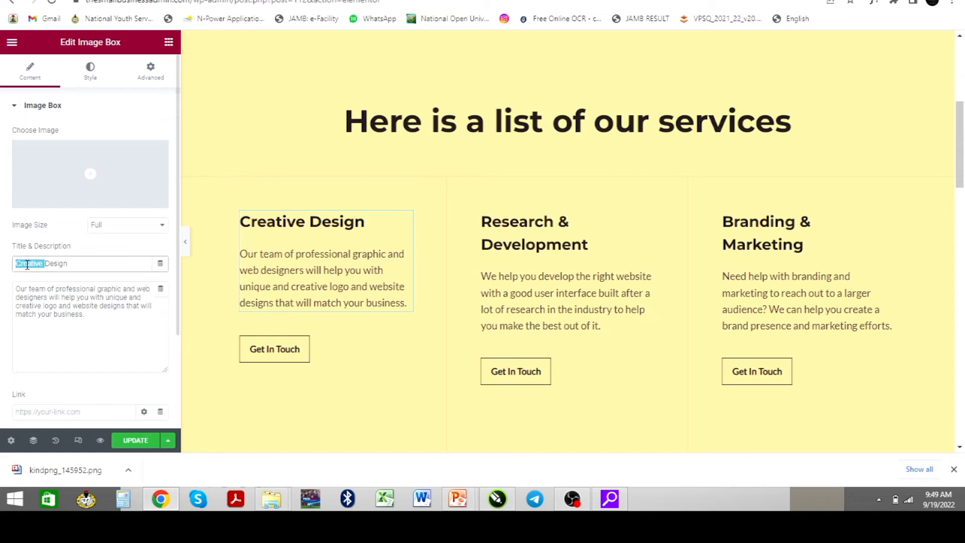
type("Graphic")
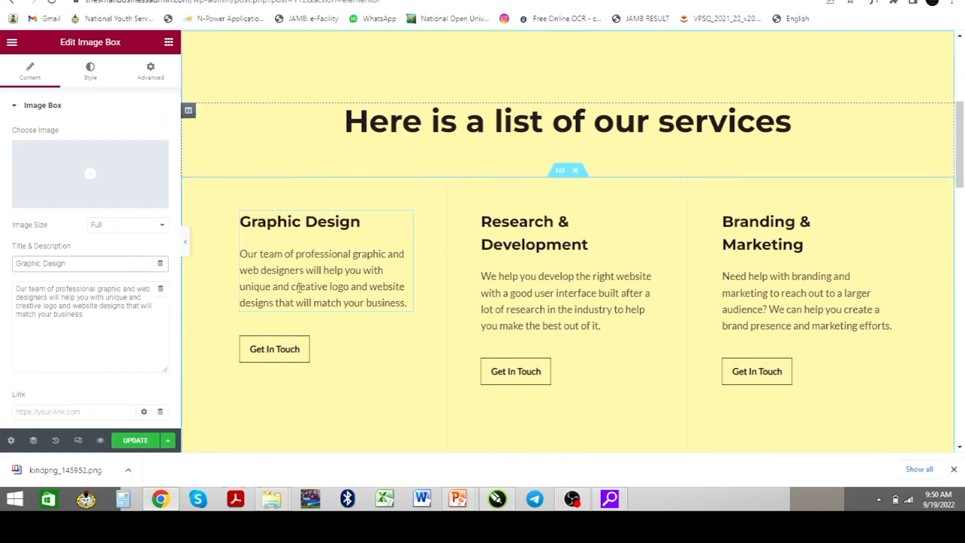
left_click(95, 306)
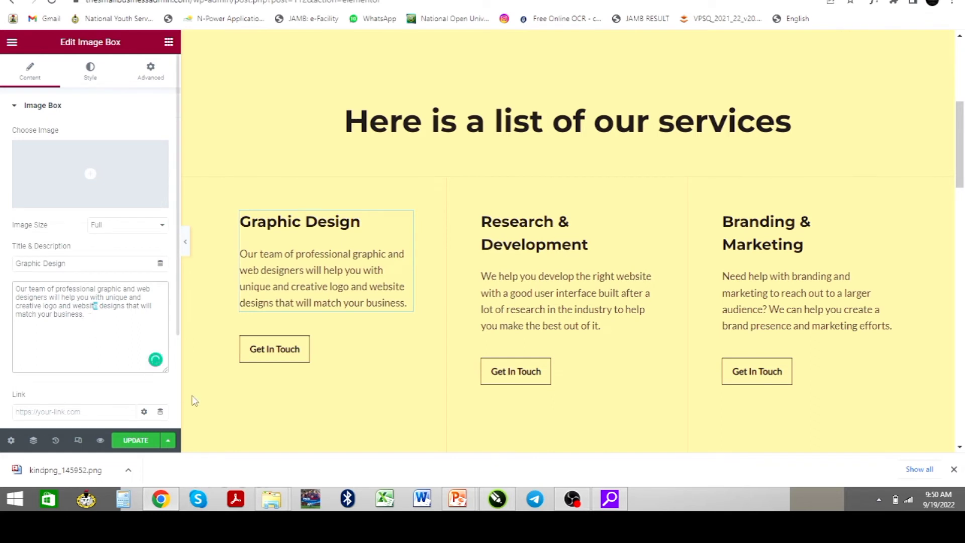
left_click(141, 441)
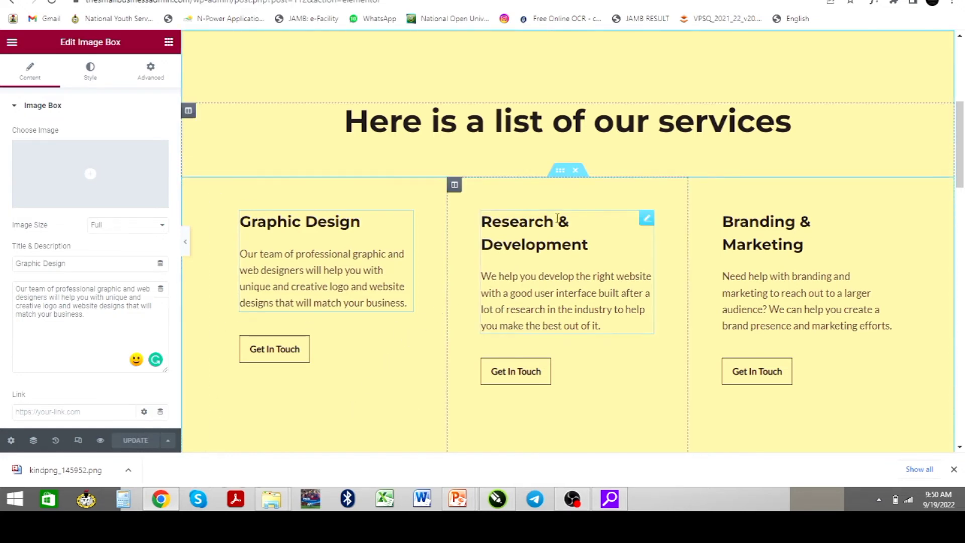
scroll(711, 272, "down", 4)
scroll(708, 283, "down", 4)
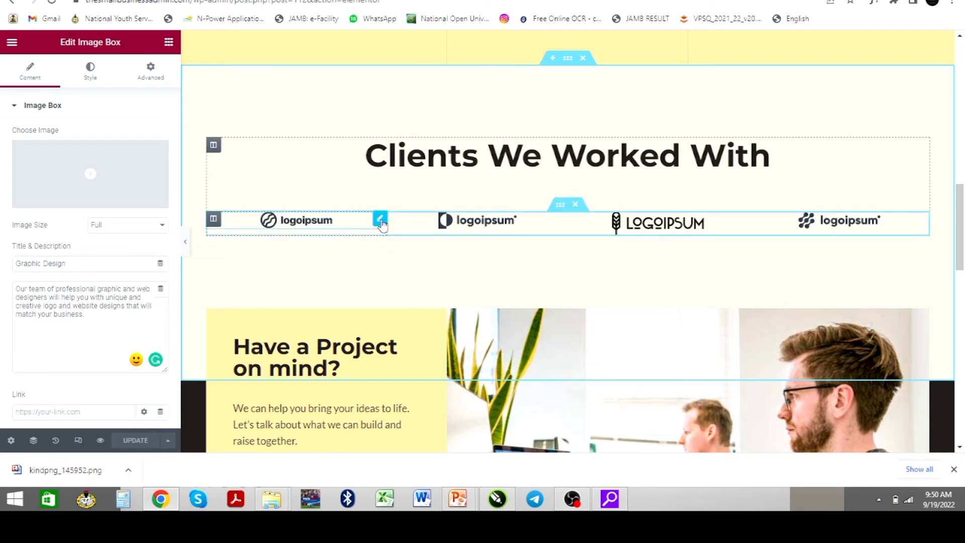
Swap the first 'Clients We Worked With' logo for the ENITY DIGITALS logo from the Media Library
left_click(380, 221)
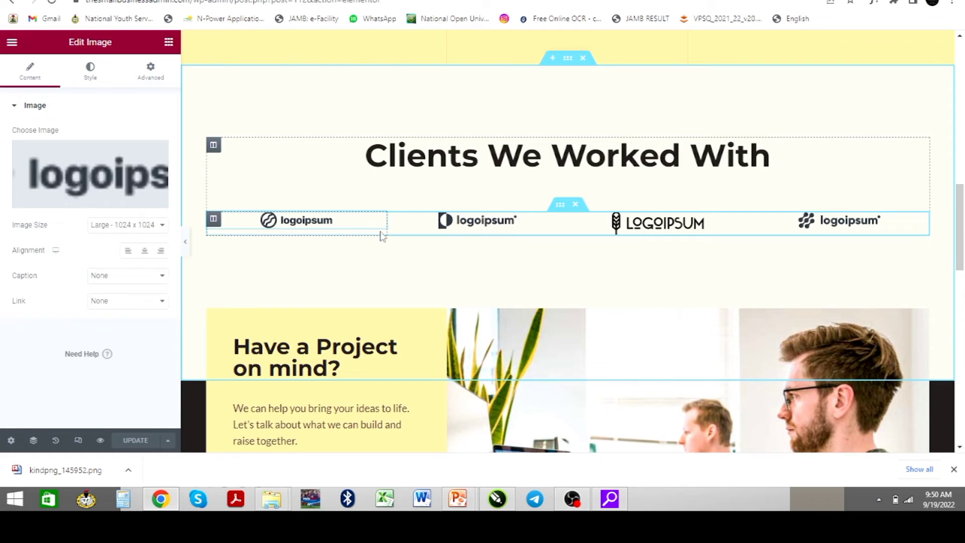
left_click(81, 201)
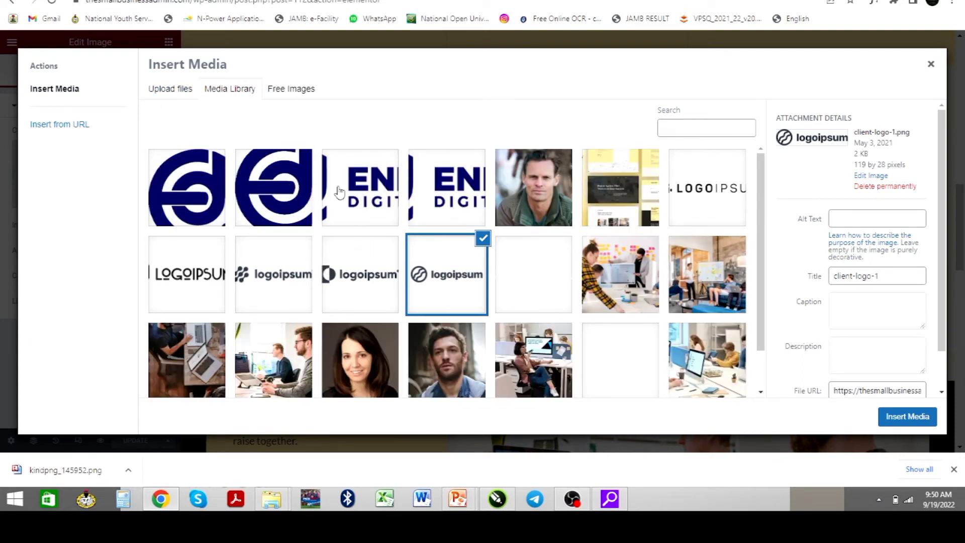
left_click(370, 194)
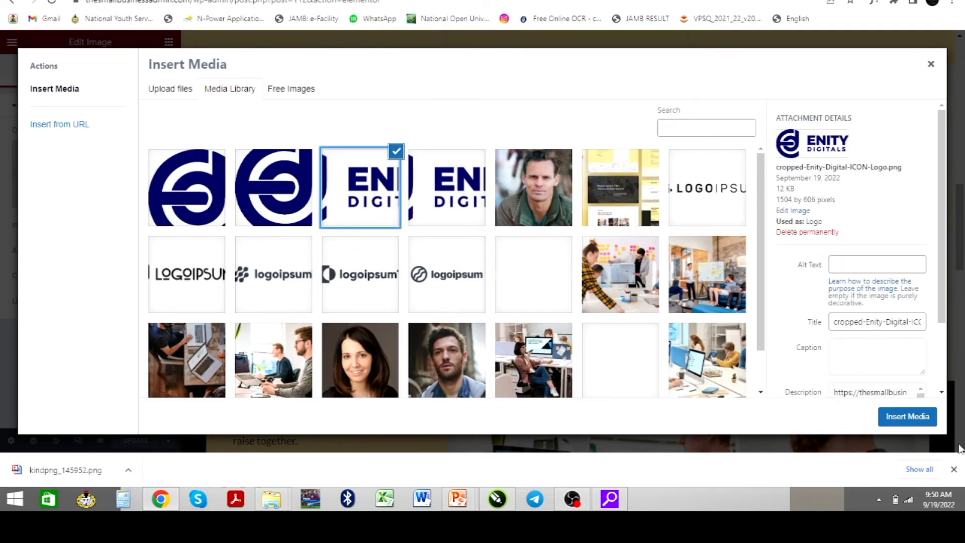
left_click(912, 416)
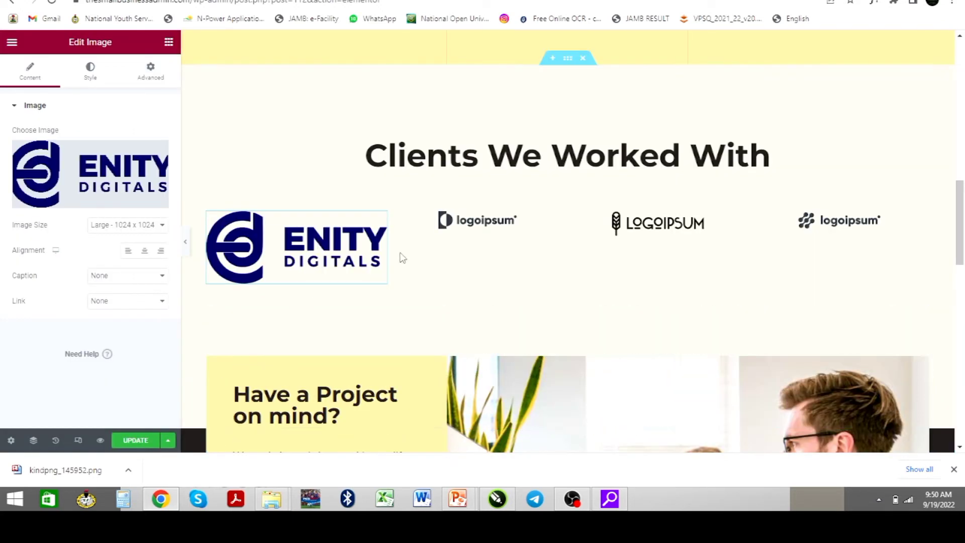
scroll(466, 285, "down", 6)
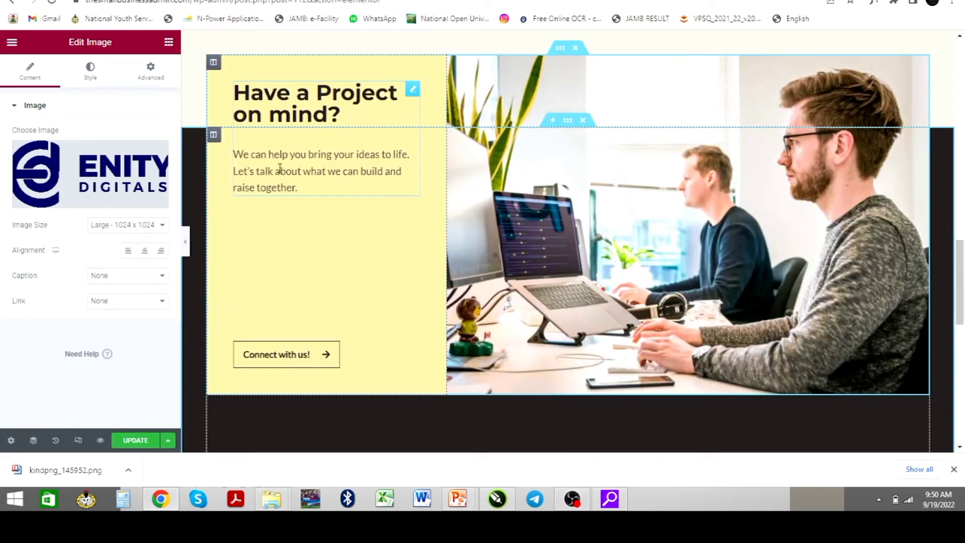
scroll(618, 245, "up", 2)
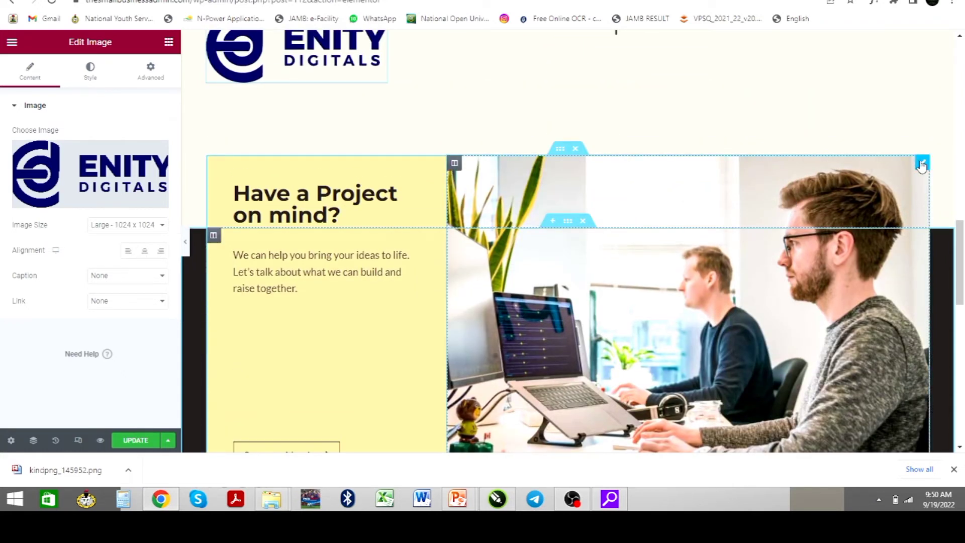
Replace the 'Have a Project on mind?' photo with gallery-2.jpg, the whiteboard team meeting
left_click(921, 165)
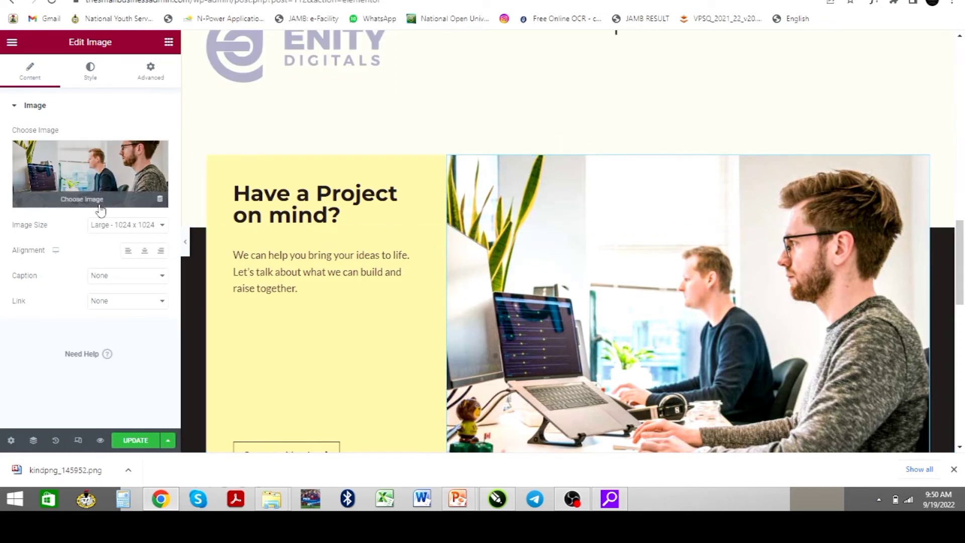
left_click(82, 201)
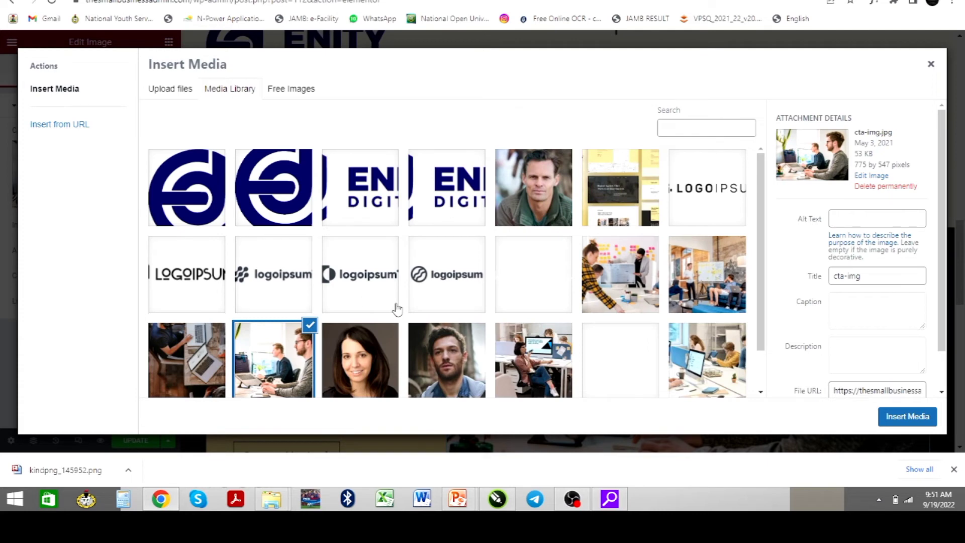
scroll(395, 309, "down", 1)
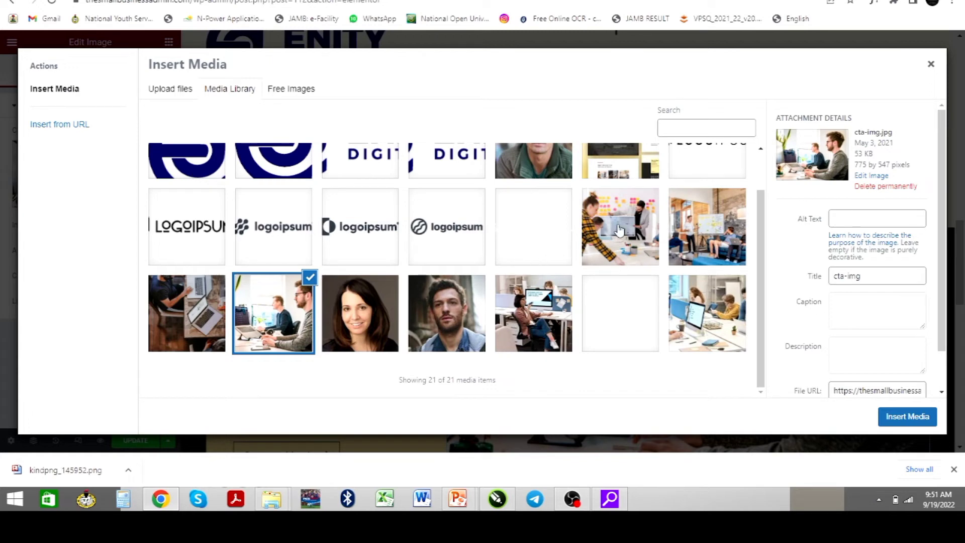
left_click(704, 246)
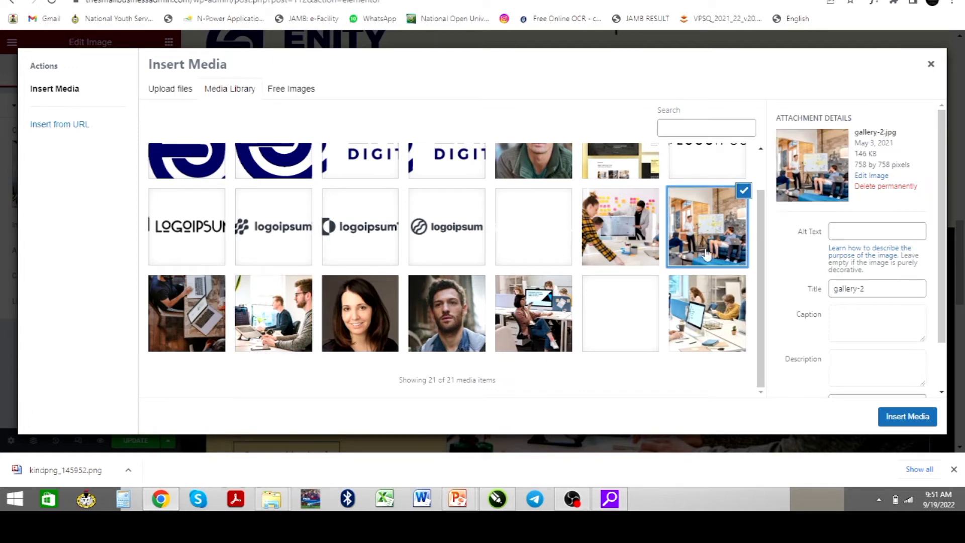
left_click(905, 416)
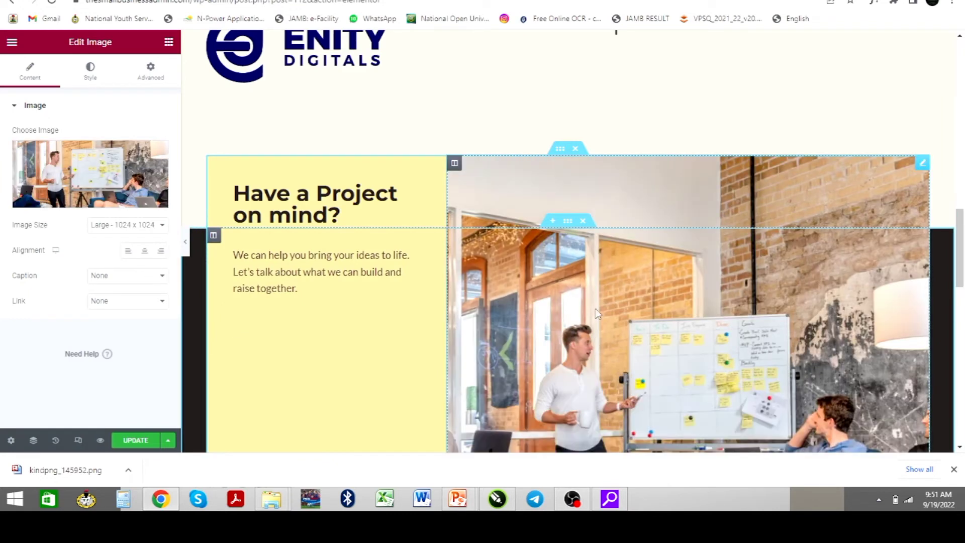
scroll(597, 314, "down", 6)
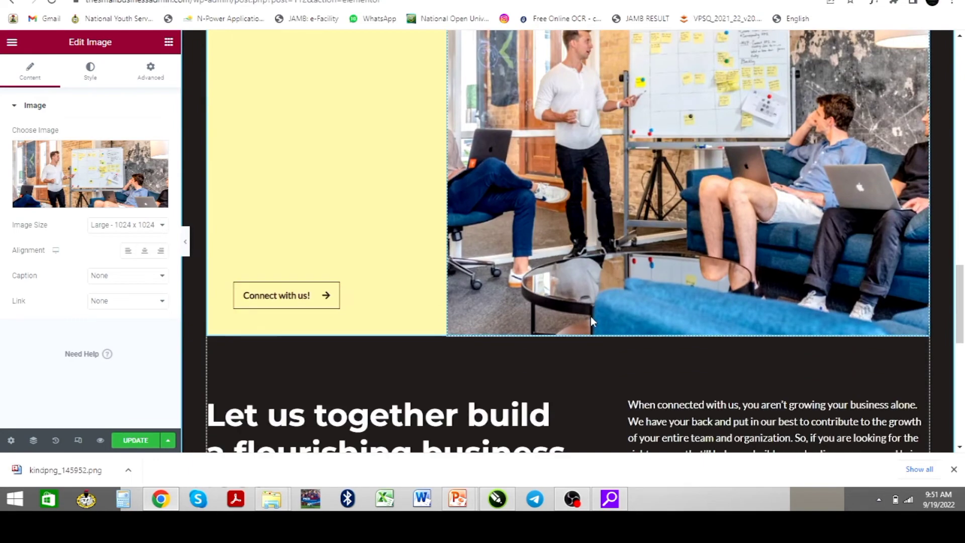
scroll(590, 316, "up", 5)
scroll(579, 331, "down", 3)
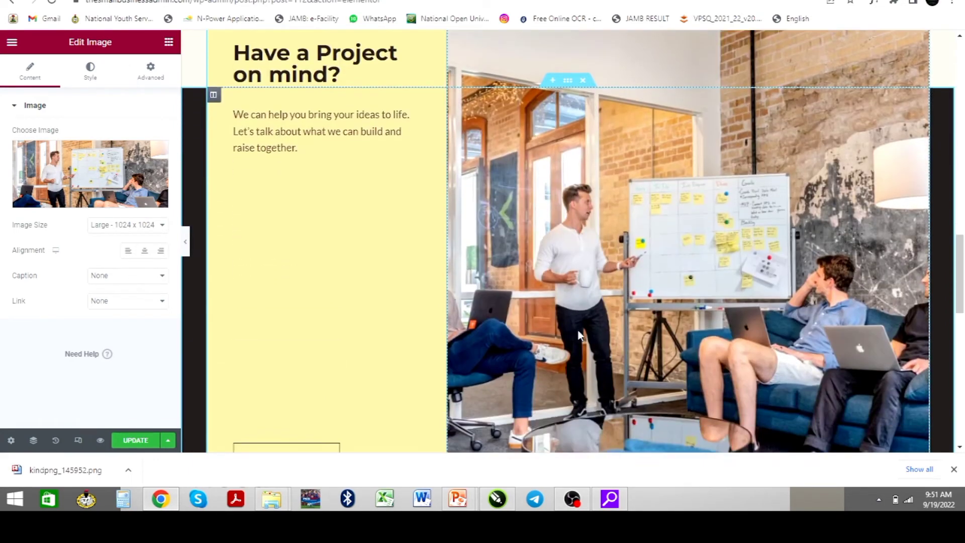
scroll(579, 335, "down", 3)
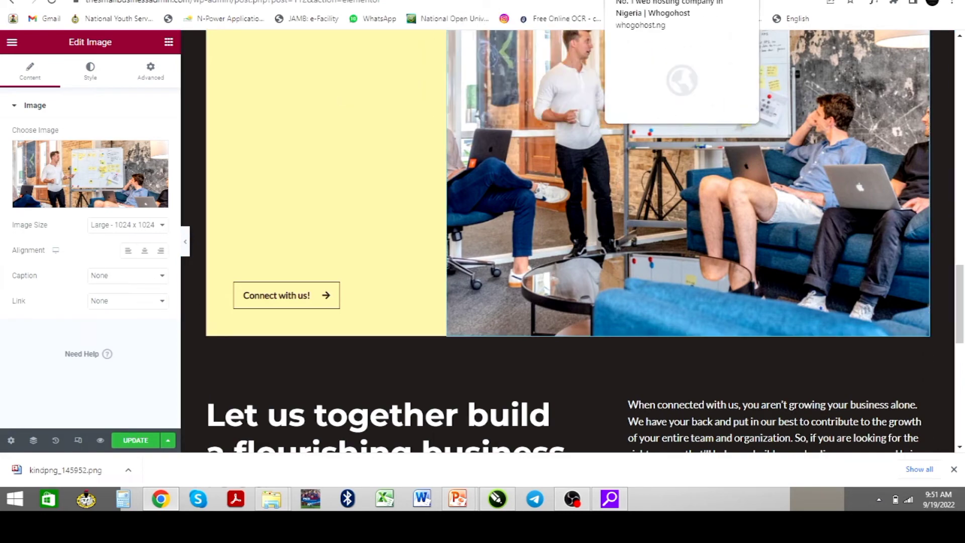
Browse the live Geesix Global designs carousel and Online University video, then jump back to the top
left_click(649, 0)
scroll(341, 229, "up", 20)
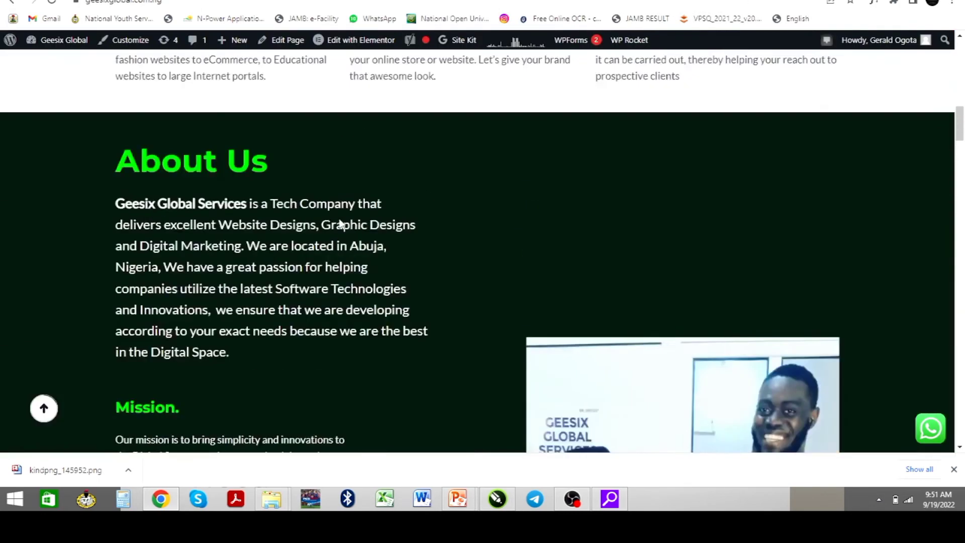
scroll(340, 224, "down", 15)
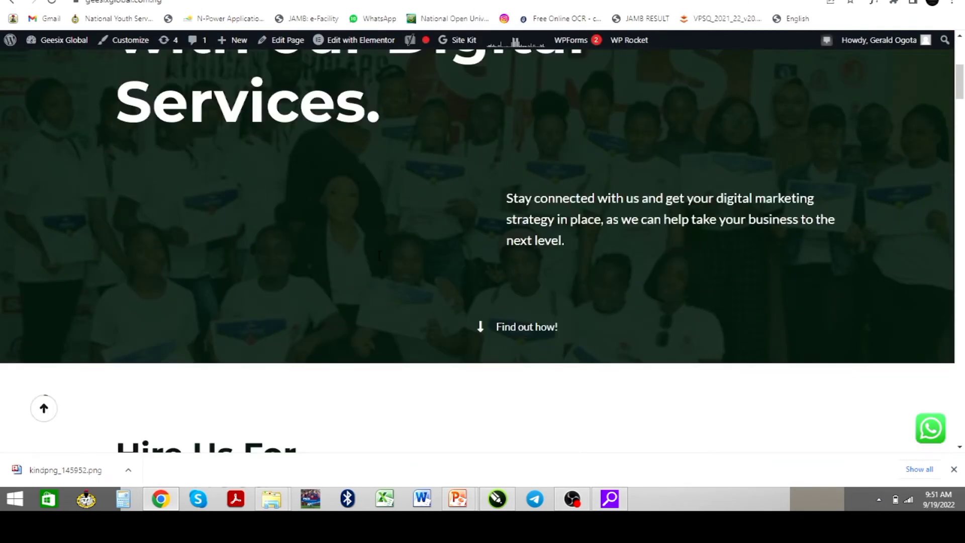
scroll(377, 264, "down", 20)
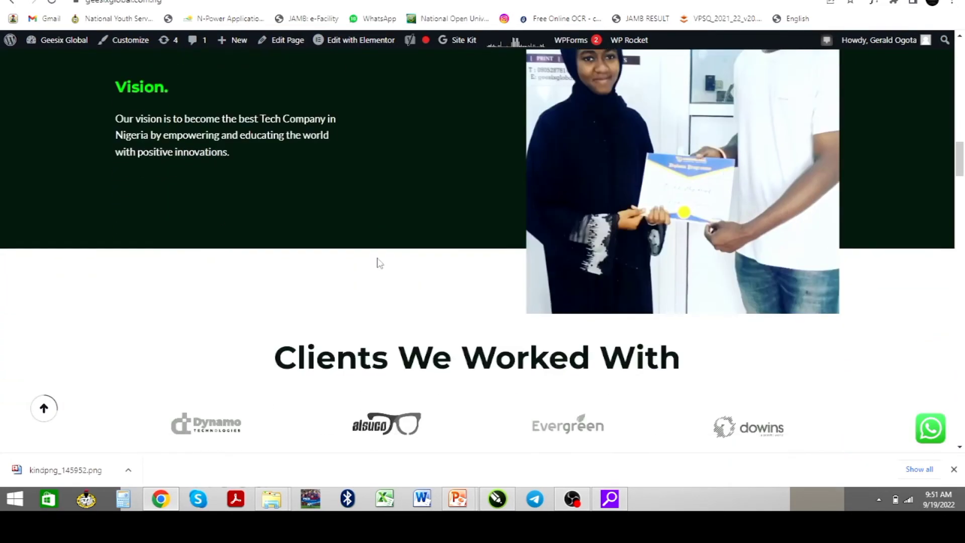
scroll(375, 261, "down", 12)
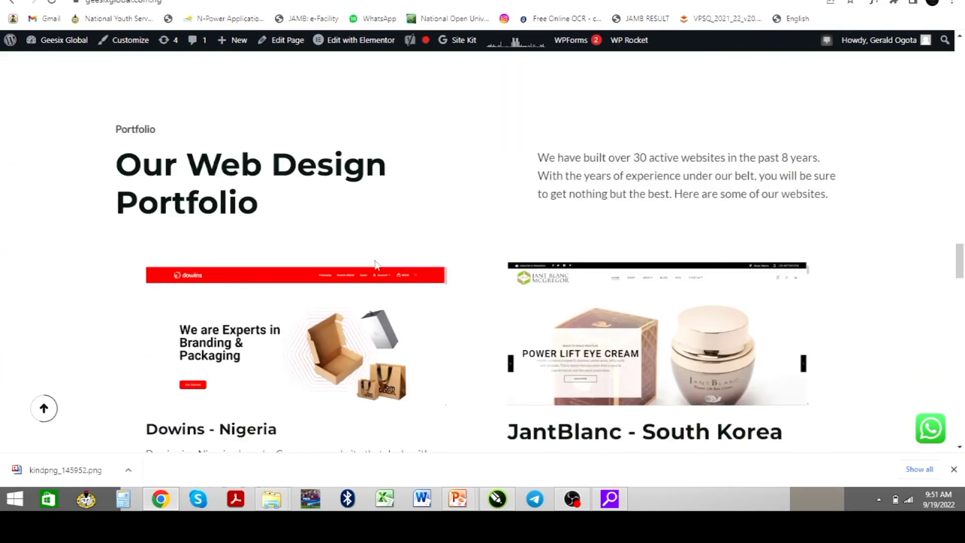
scroll(509, 126, "down", 6)
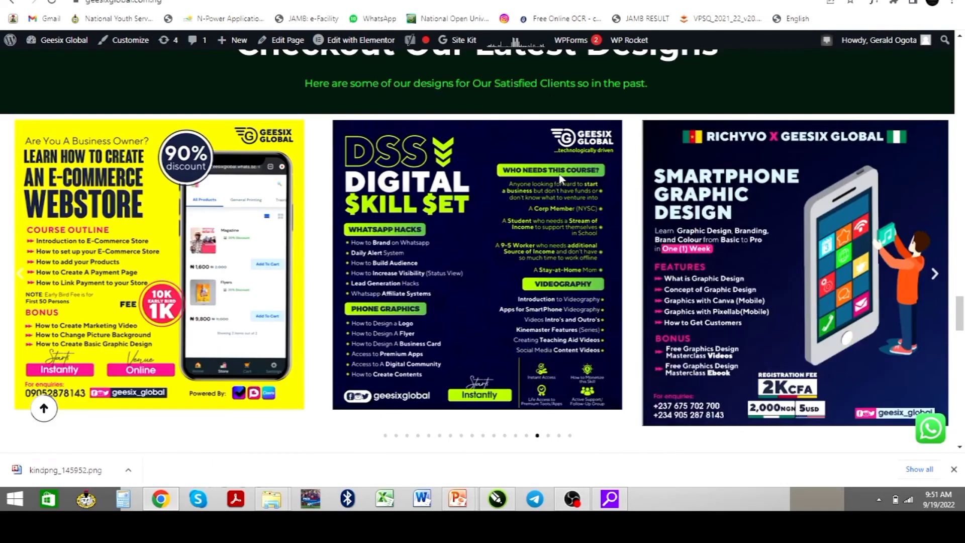
scroll(560, 171, "down", 8)
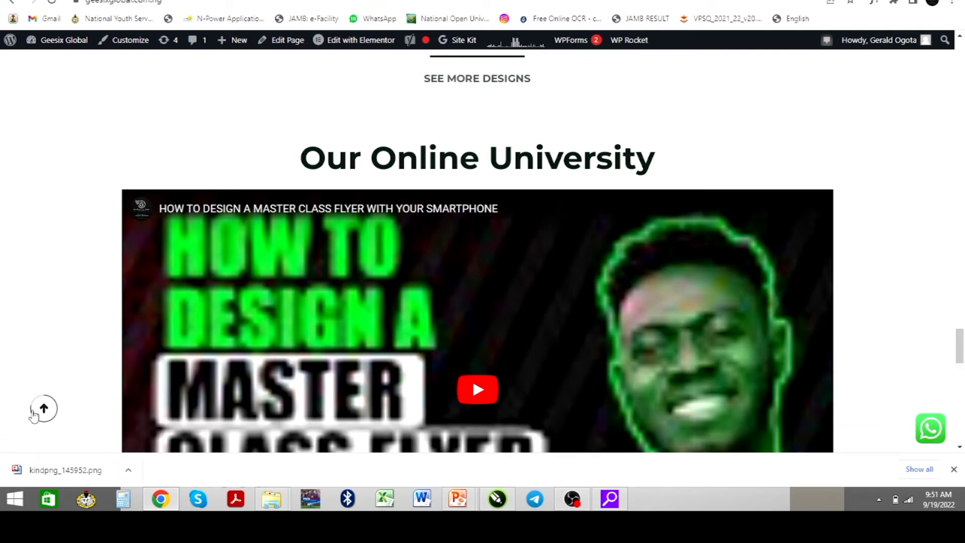
left_click(44, 408)
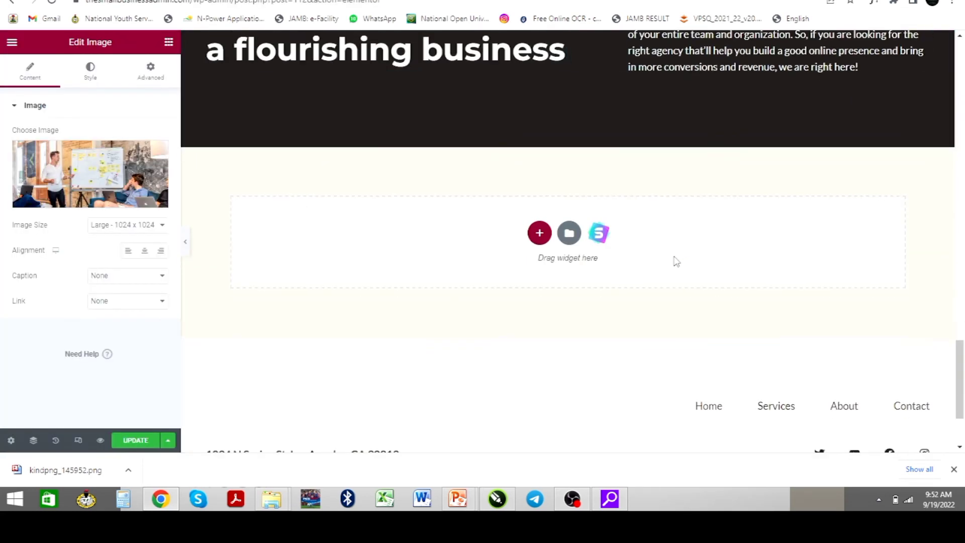
scroll(663, 254, "down", 2)
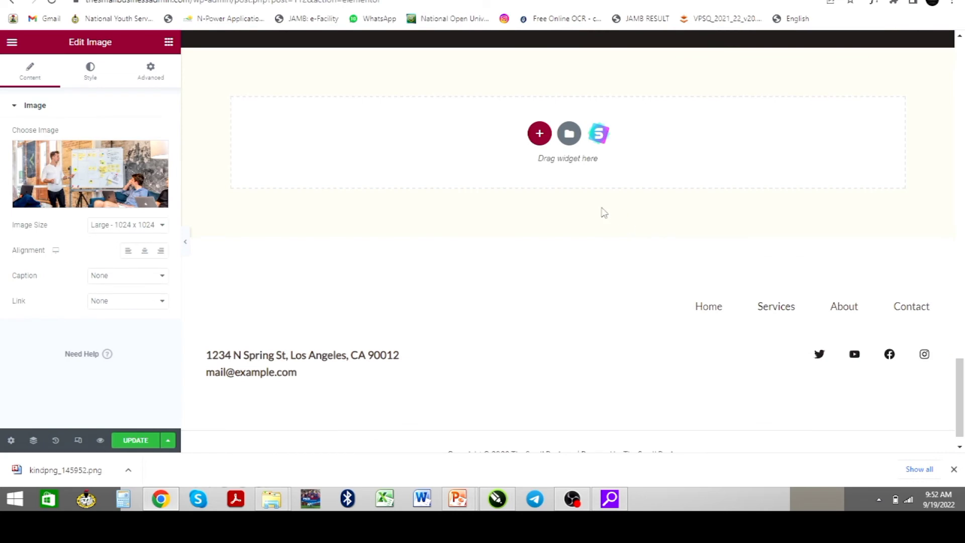
Add a one-column section below 'Let us together build a flourishing business' and bring up its widget list
scroll(604, 211, "up", 4)
scroll(563, 174, "up", 2)
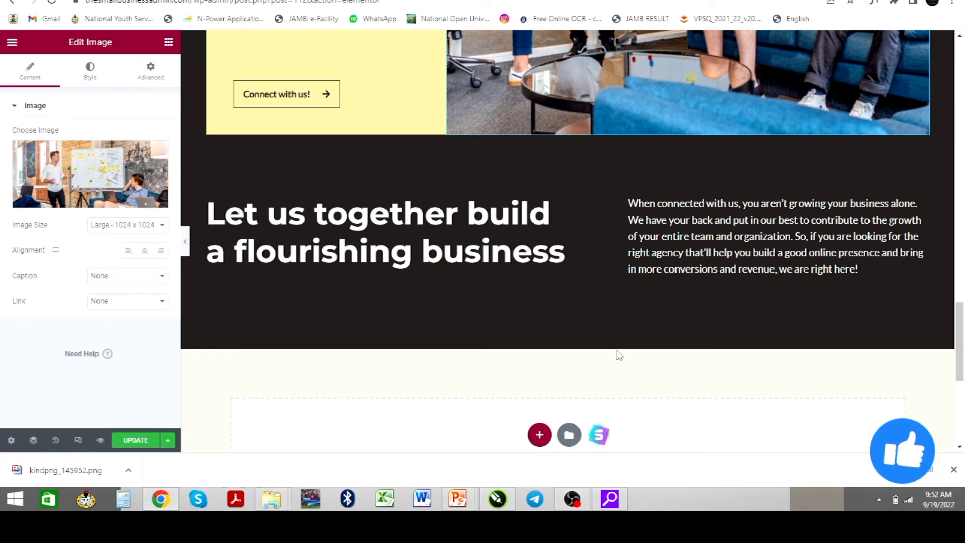
left_click(540, 435)
scroll(619, 373, "down", 2)
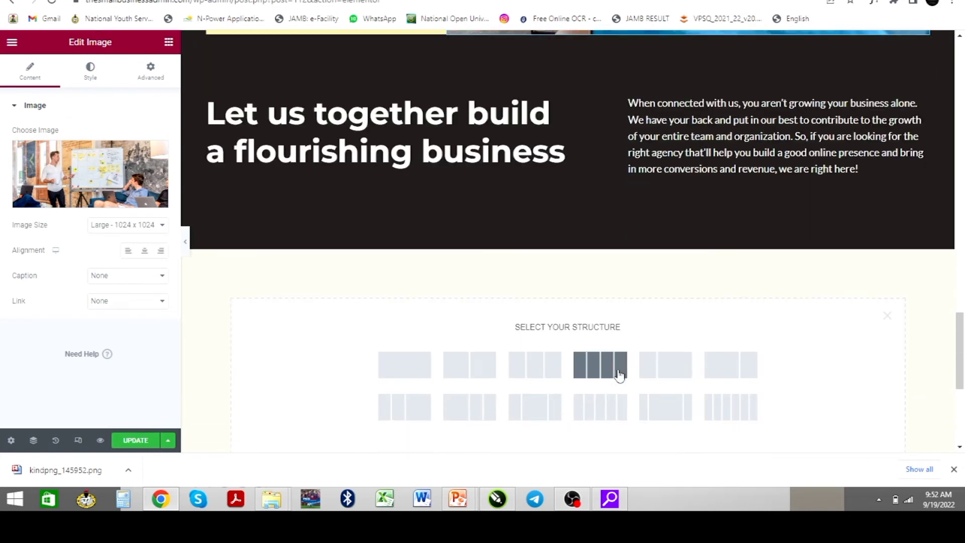
left_click(417, 374)
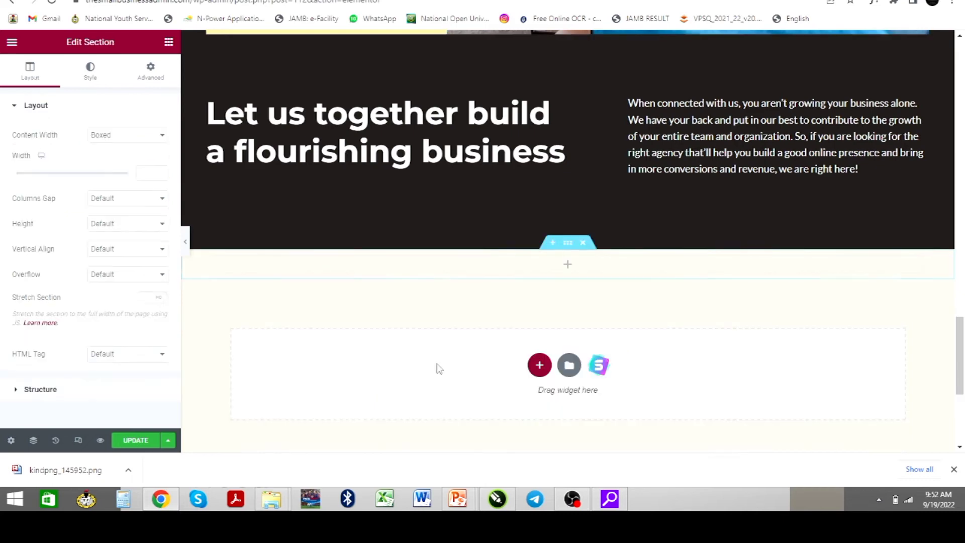
left_click(570, 264)
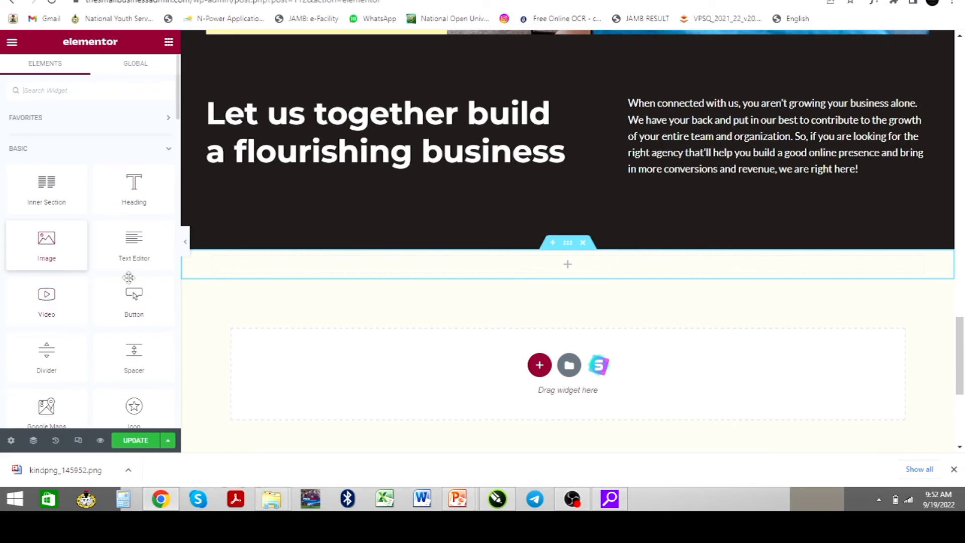
Drop a Video widget into the new section with YouTube as its source, then open a new browser tab
left_click_drag(44, 295, 553, 296)
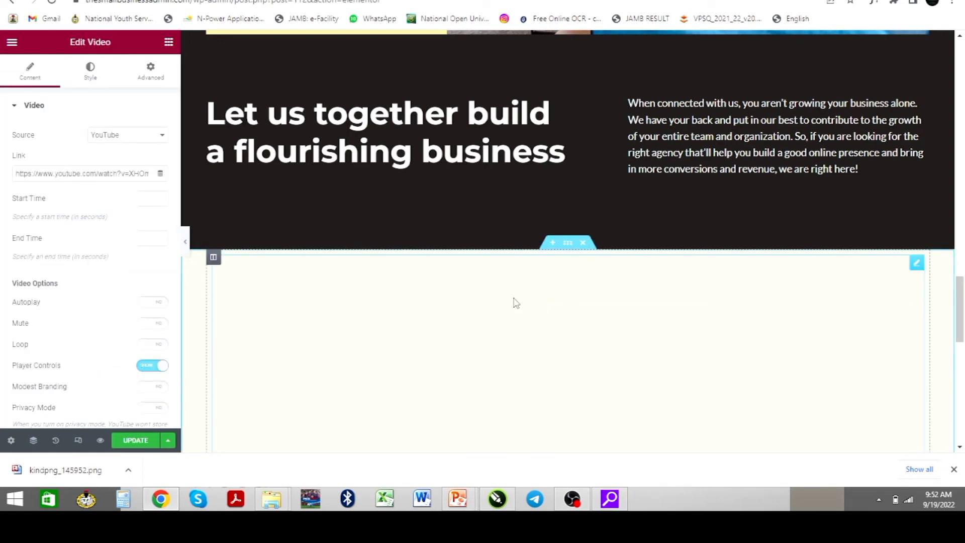
scroll(564, 317, "down", 2)
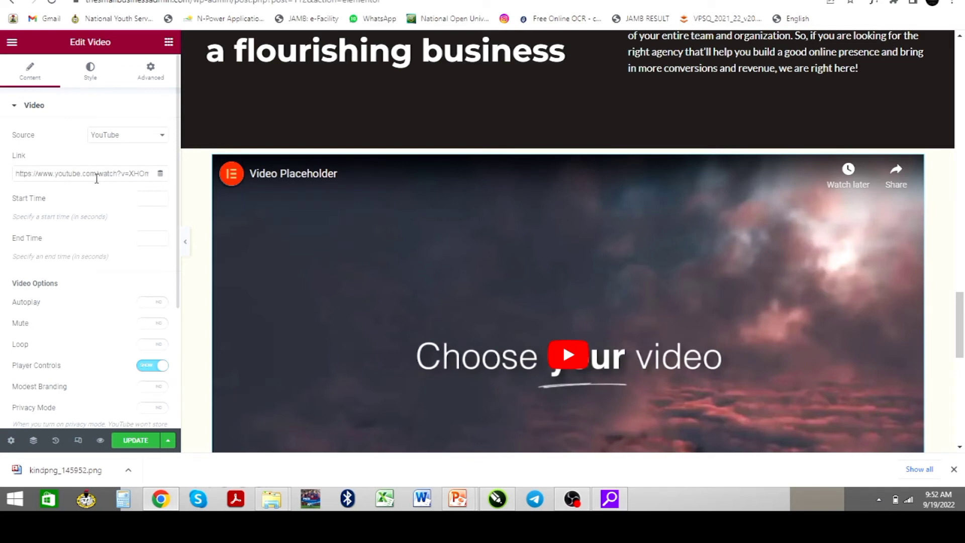
left_click(157, 137)
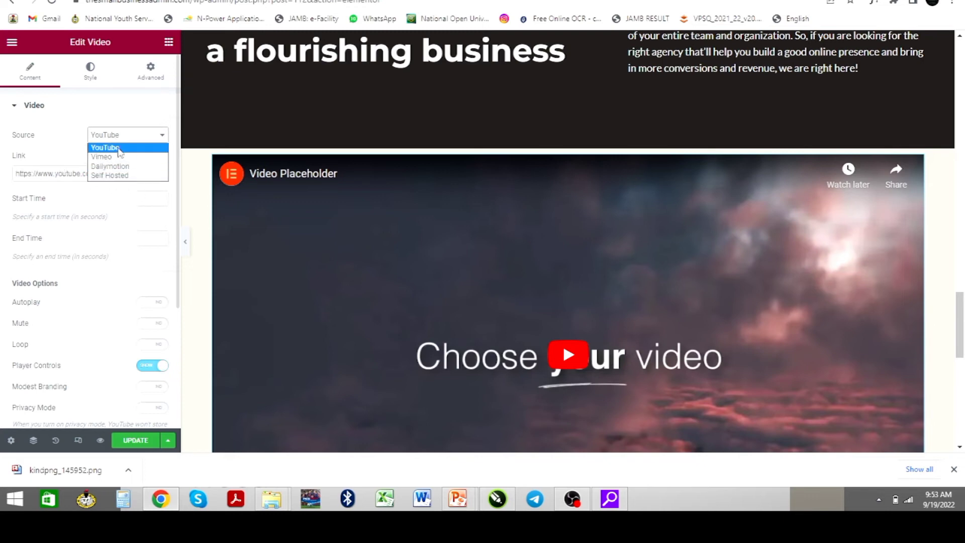
left_click(115, 148)
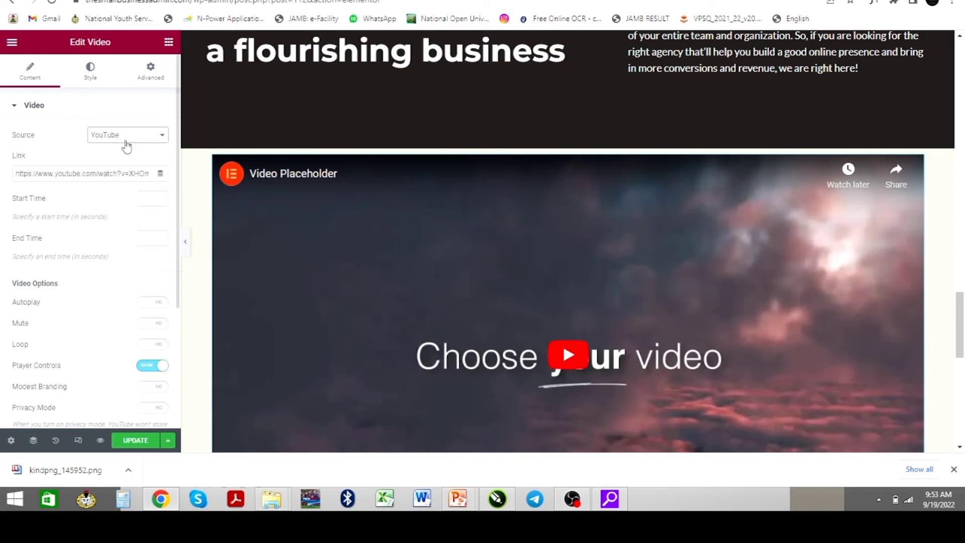
left_click(117, 175)
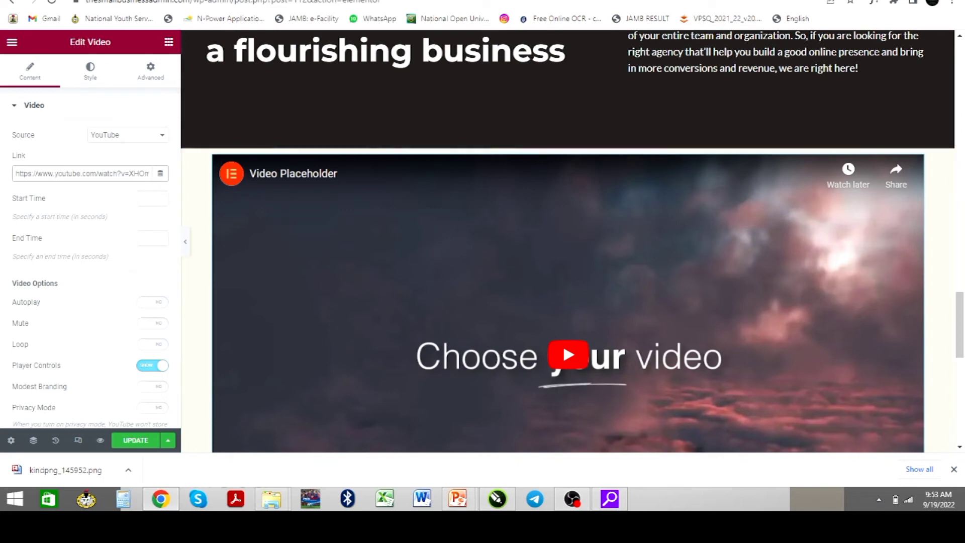
key("ctrl+t")
Load youtube.com in the new tab, then return to the Elementor editor tab
type("youtube.com")
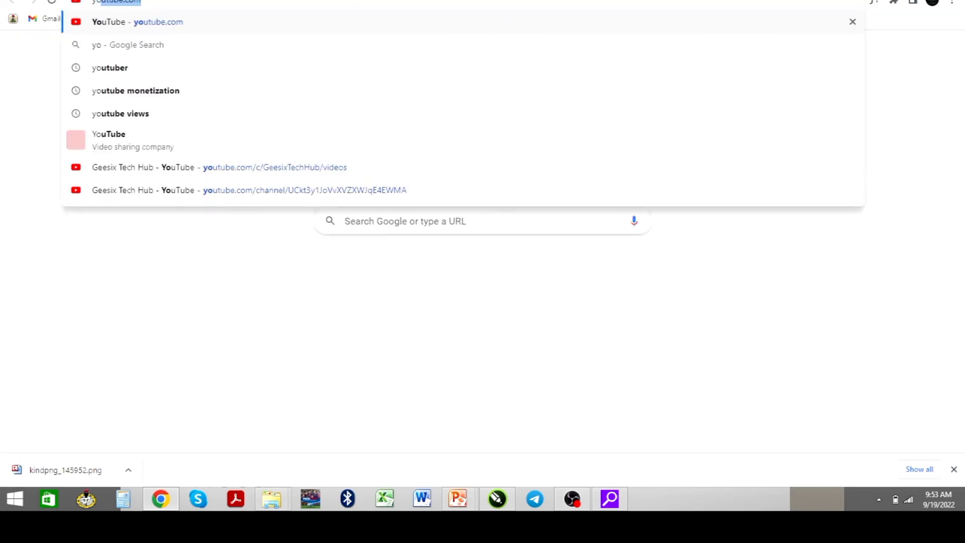
key("Return")
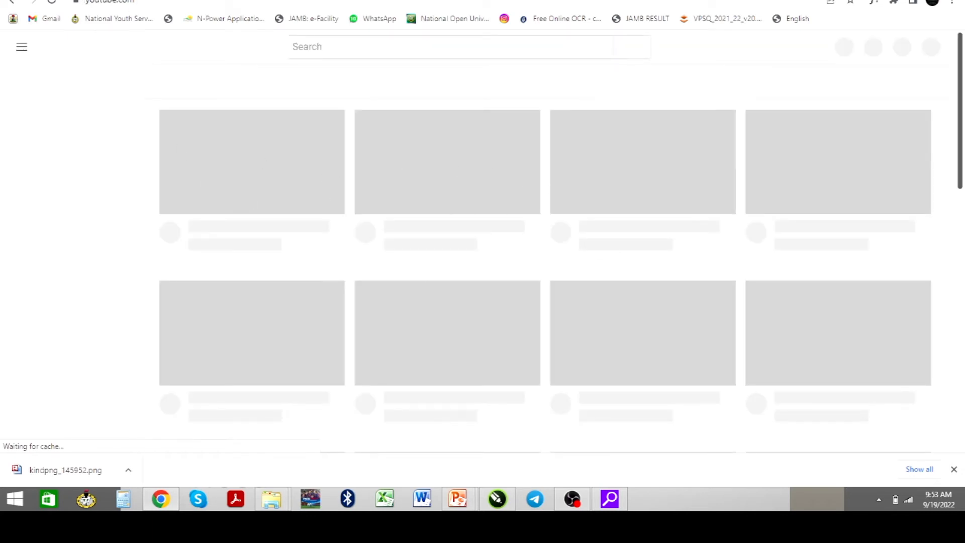
left_click(186, 1)
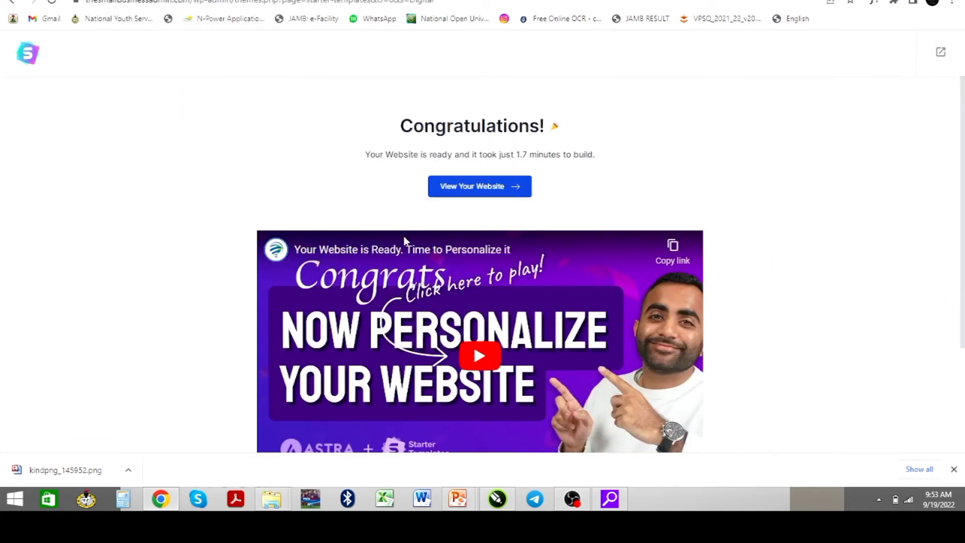
left_click(301, 0)
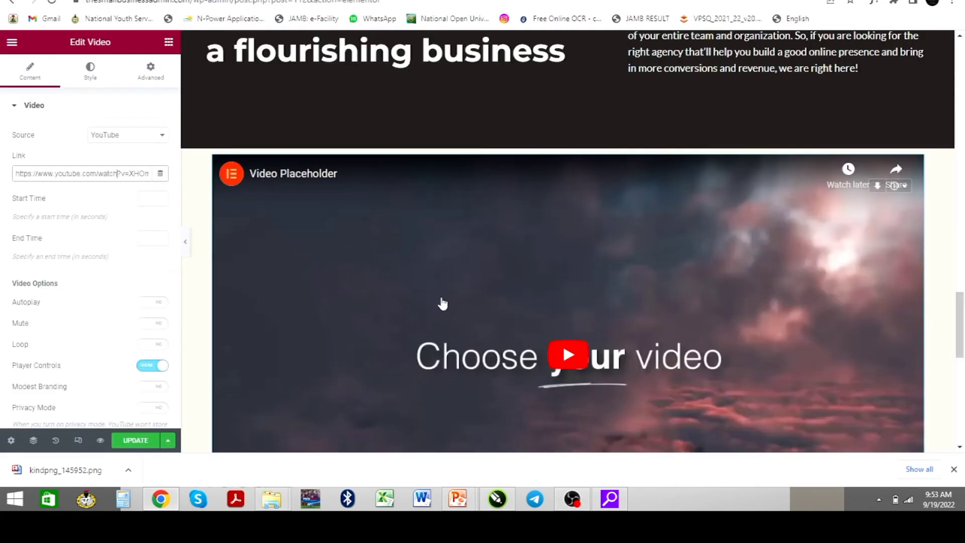
Open the Elementor template library's Pages and preview the 'Restaurant – About –' template
scroll(439, 303, "down", 5)
scroll(431, 302, "down", 1)
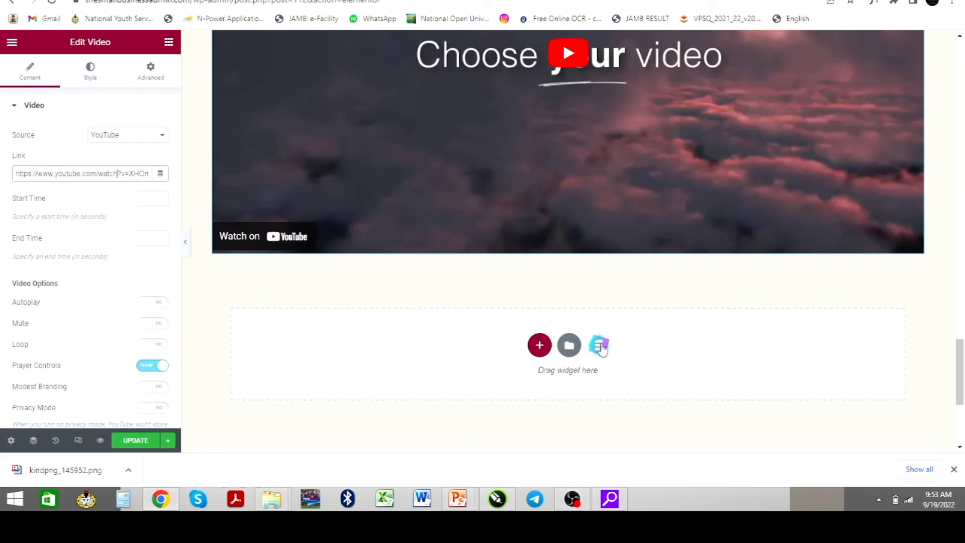
left_click(539, 346)
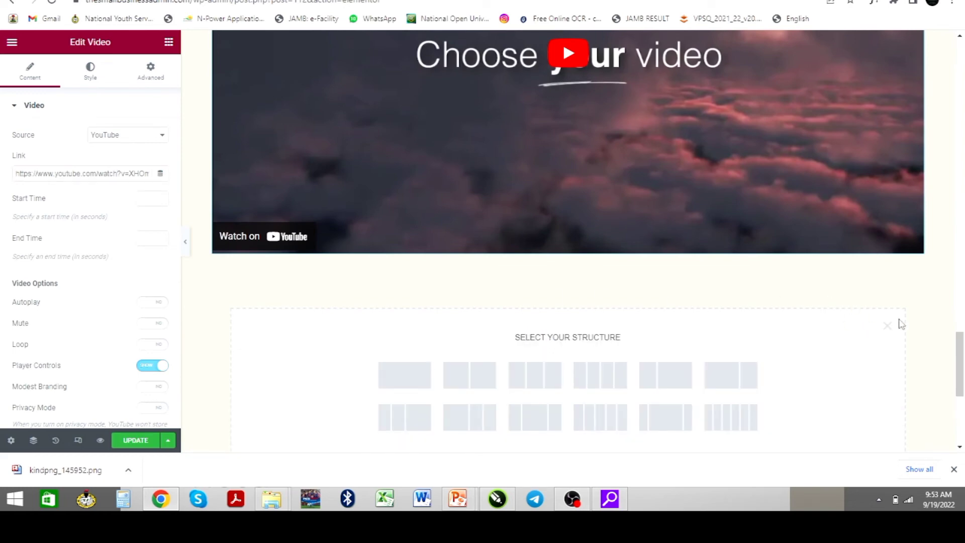
left_click(887, 327)
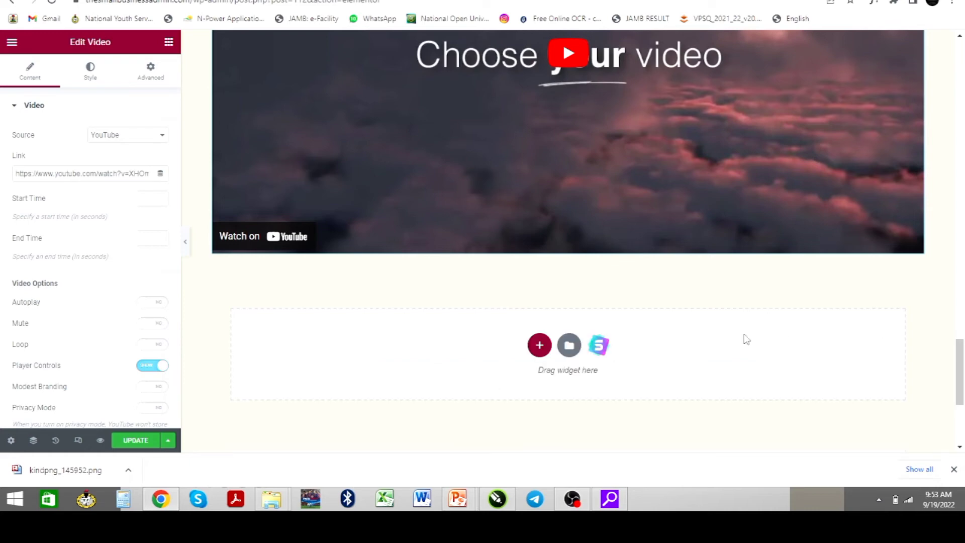
left_click(570, 347)
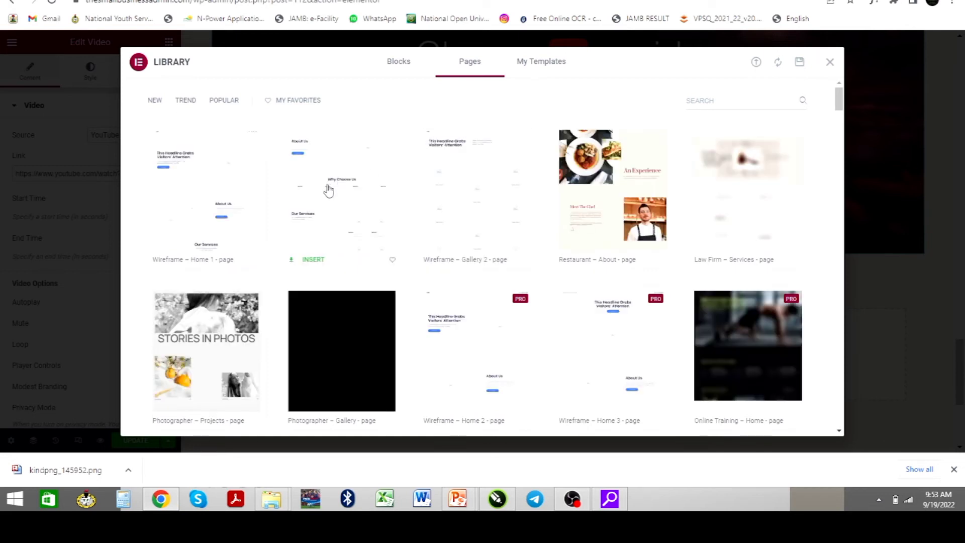
scroll(541, 243, "down", 2)
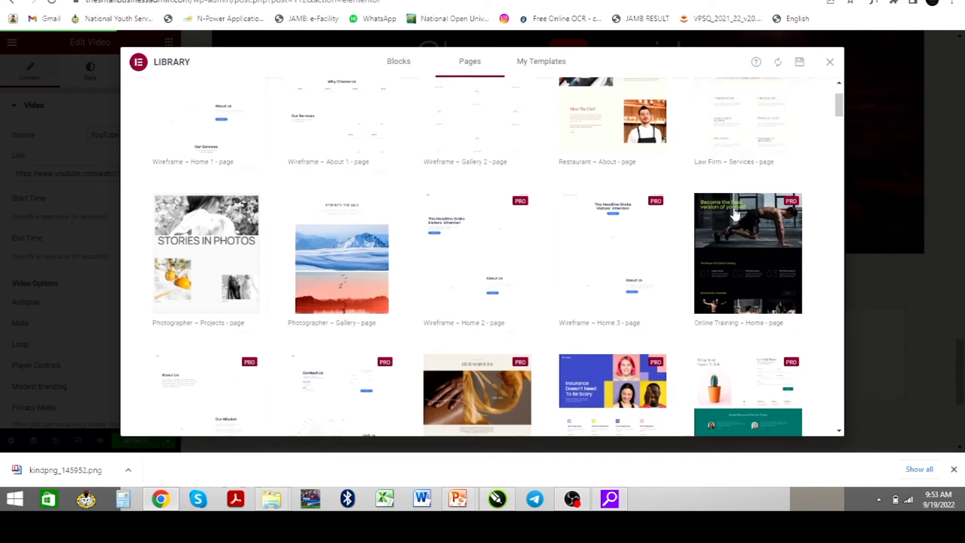
scroll(744, 262, "up", 2)
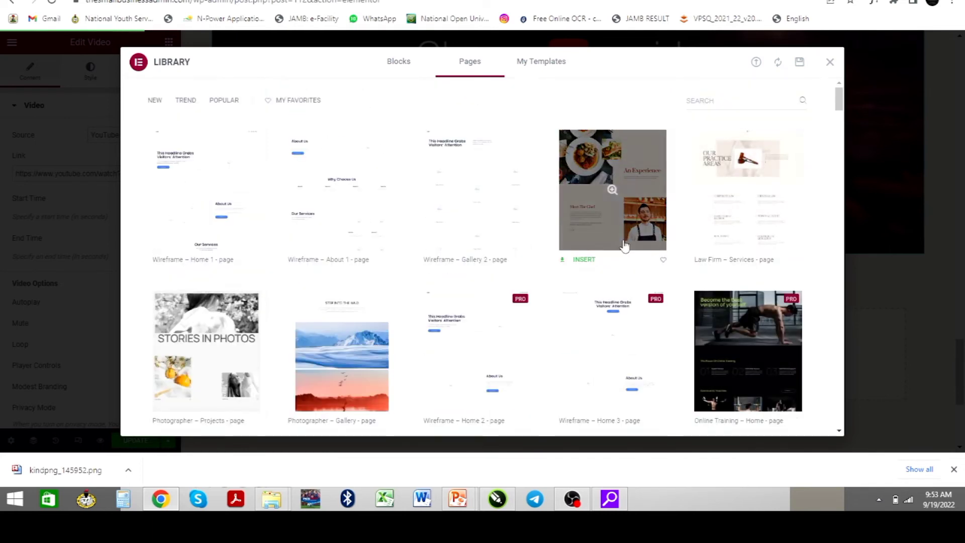
left_click(613, 190)
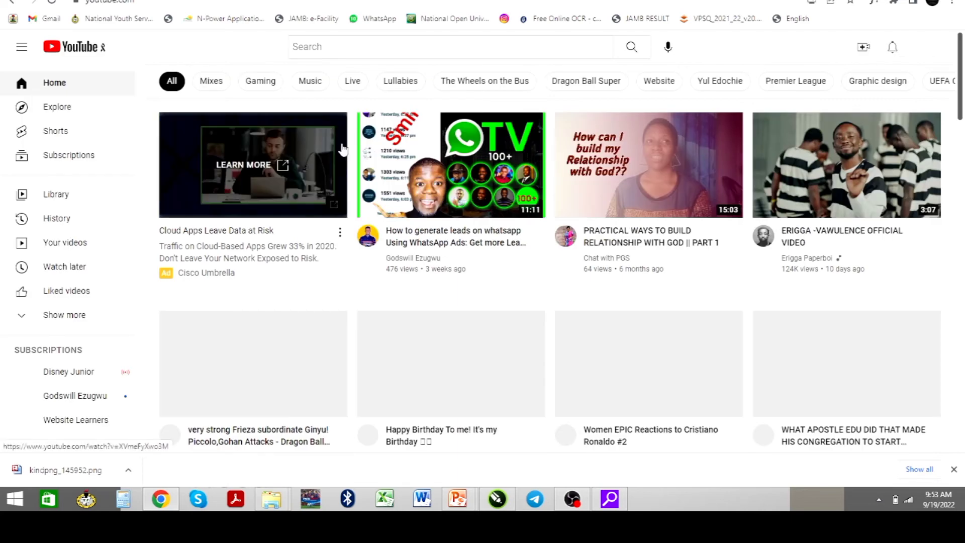
Go to your own YouTube channel page through the account avatar menu
scroll(488, 229, "down", 3)
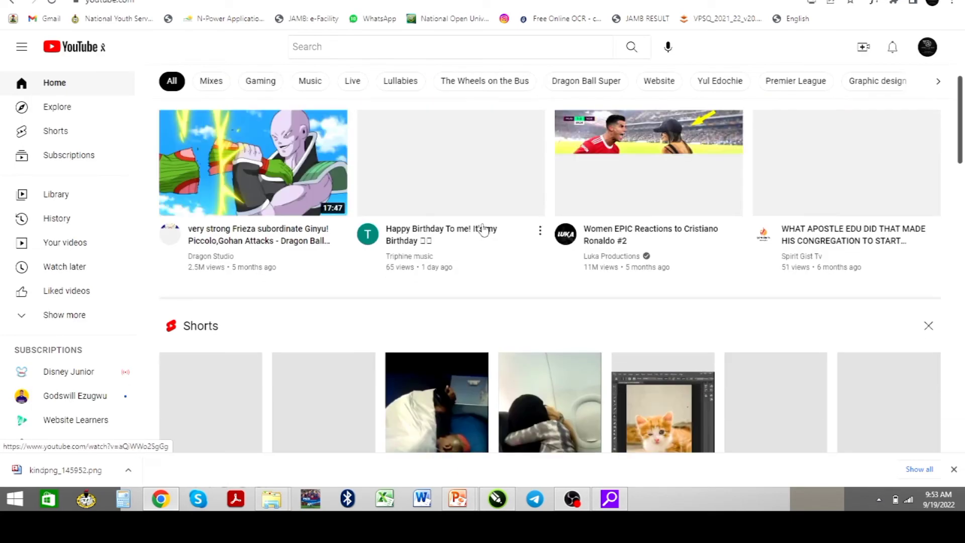
scroll(485, 226, "up", 4)
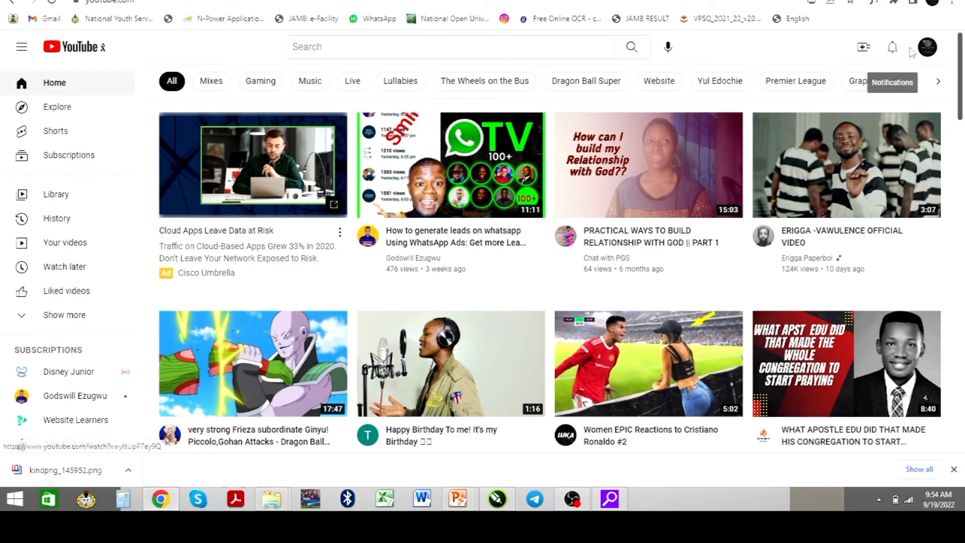
left_click(926, 53)
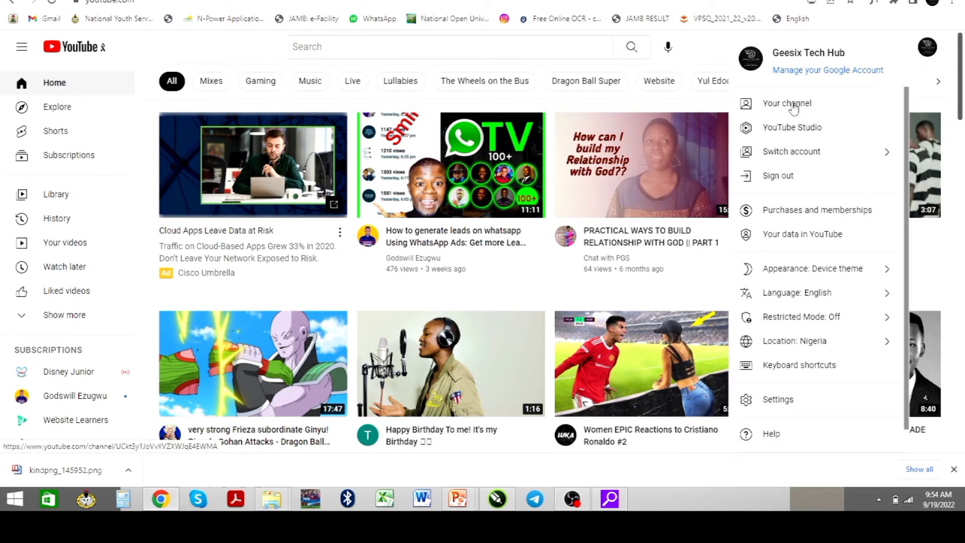
left_click(796, 102)
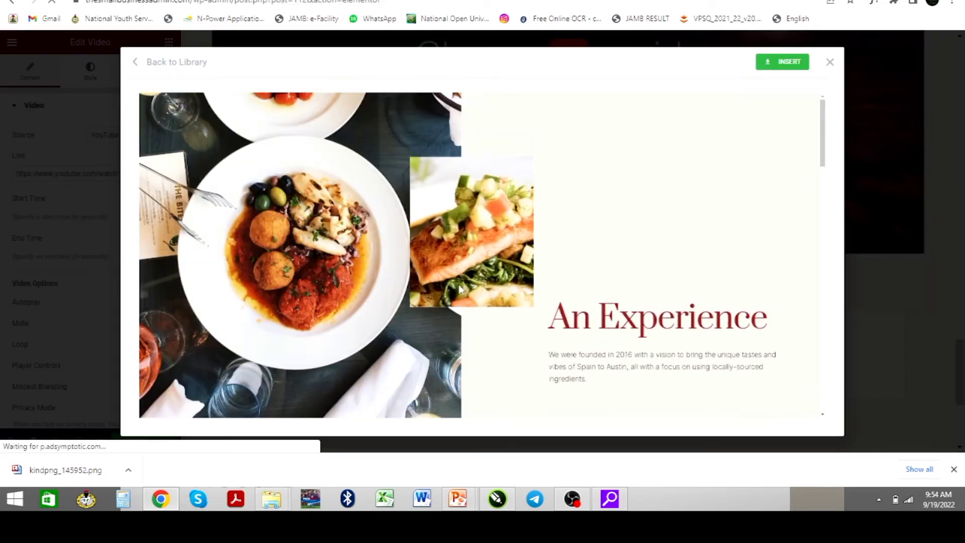
Scroll through the Restaurant – About template preview, then return to the Pages template list
scroll(458, 285, "down", 2)
scroll(459, 284, "down", 10)
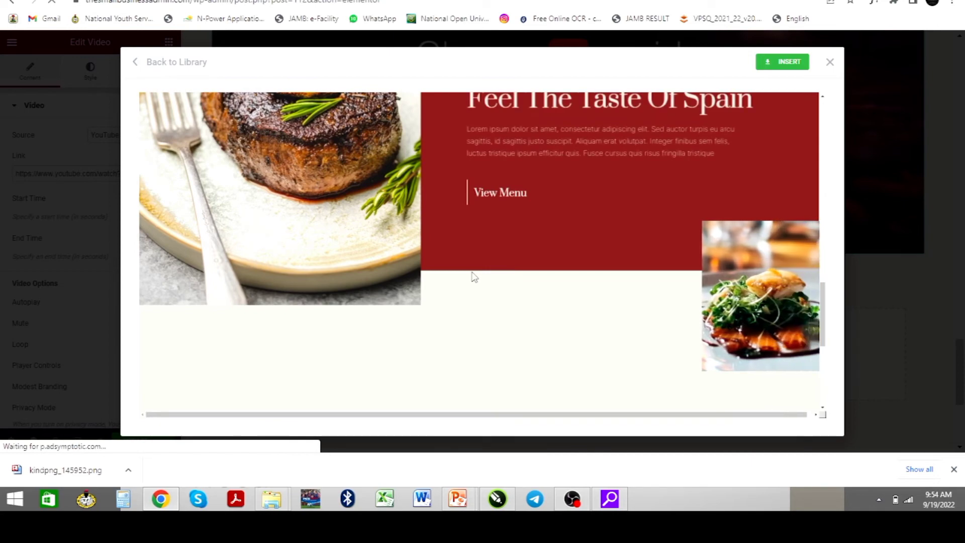
scroll(471, 277, "up", 9)
scroll(473, 277, "up", 5)
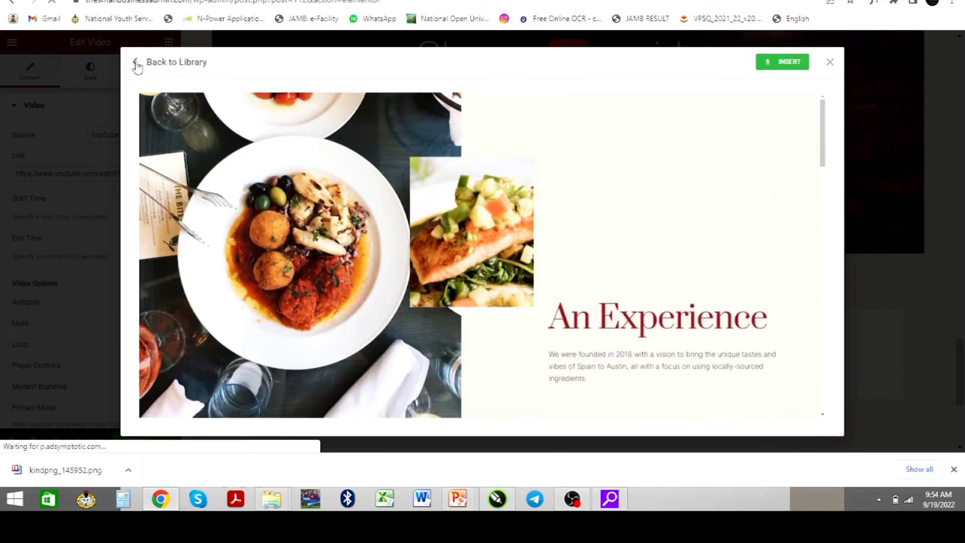
left_click(137, 66)
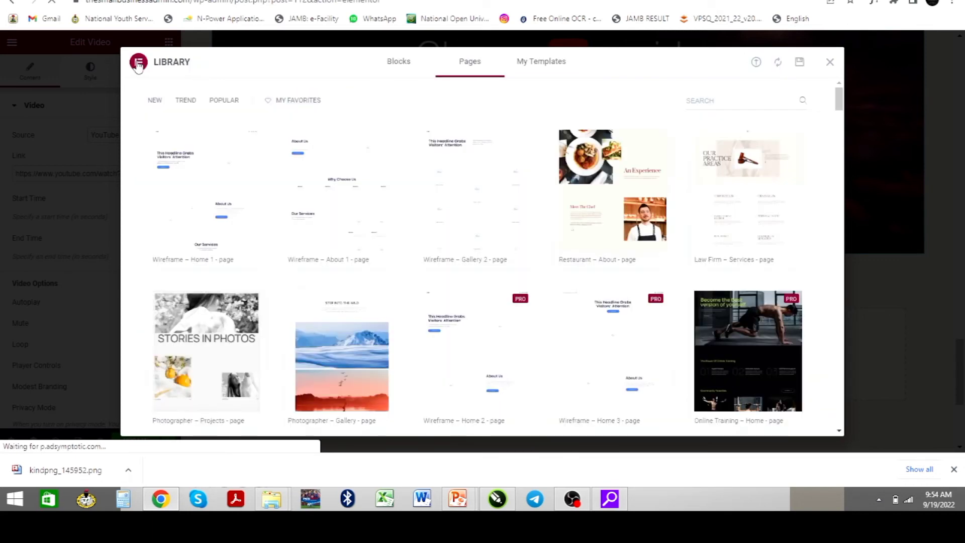
Switch the library to Blocks, browse them, and filter by the Team category
left_click(399, 64)
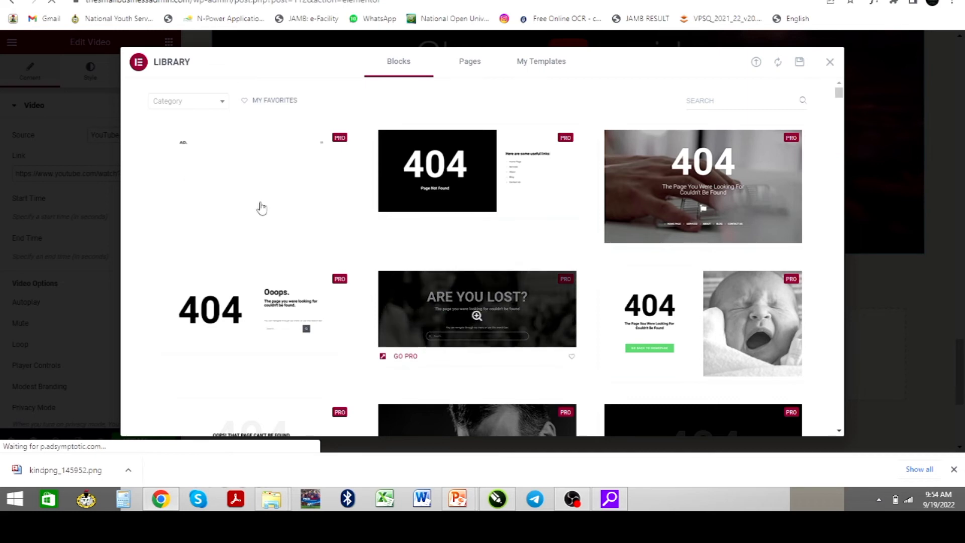
scroll(548, 351, "down", 4)
scroll(547, 350, "down", 7)
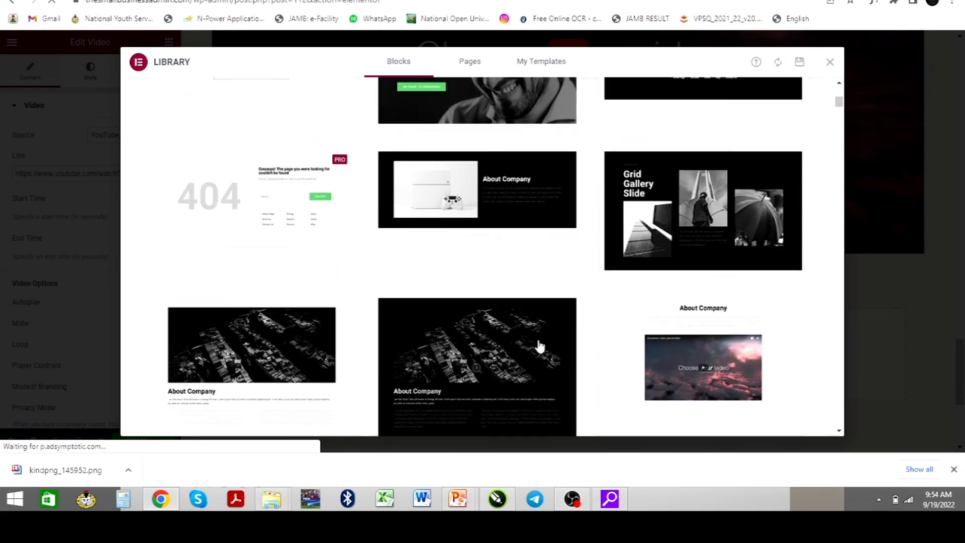
scroll(503, 331, "down", 3)
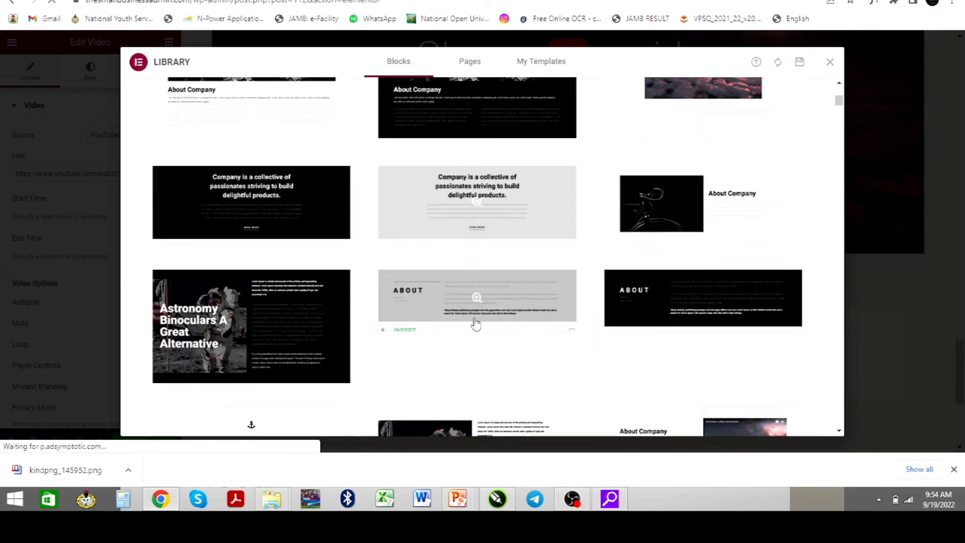
scroll(475, 322, "up", 15)
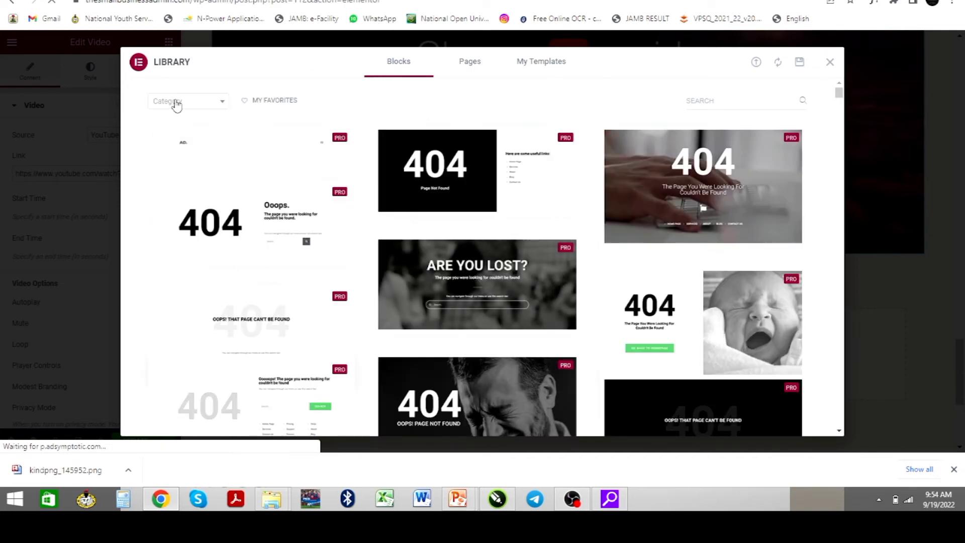
left_click(176, 103)
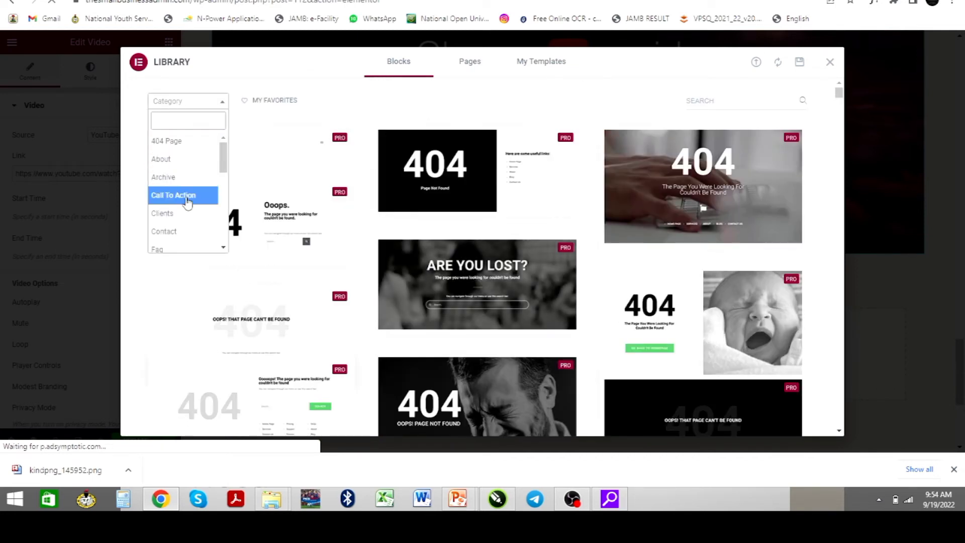
scroll(186, 201, "down", 6)
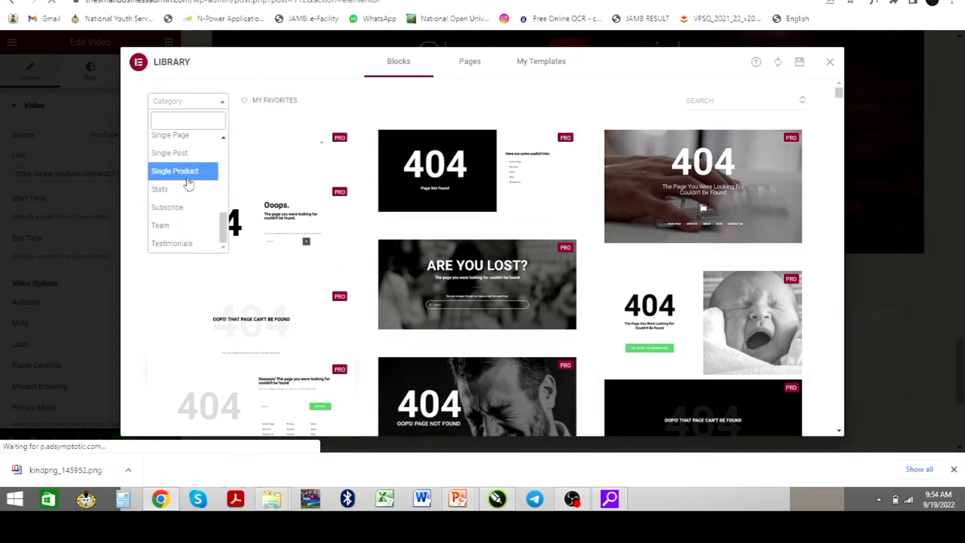
left_click(174, 230)
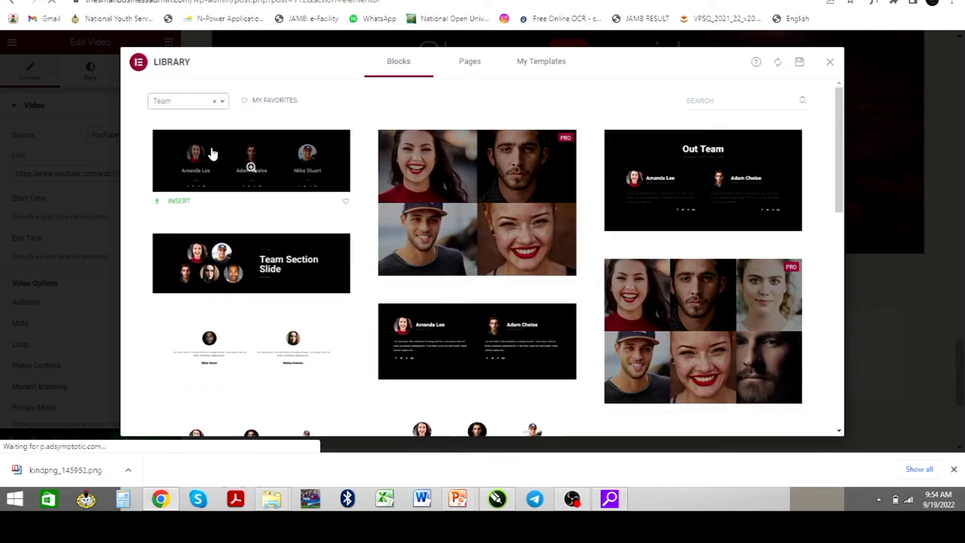
Filter blocks to Call To Action and insert the Create Your Design block
left_click(193, 105)
scroll(181, 176, "up", 6)
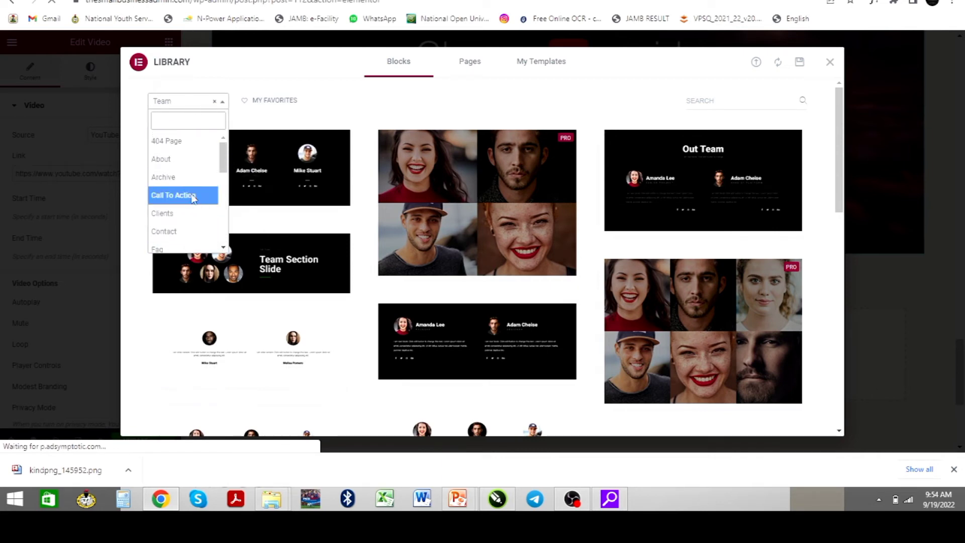
left_click(194, 196)
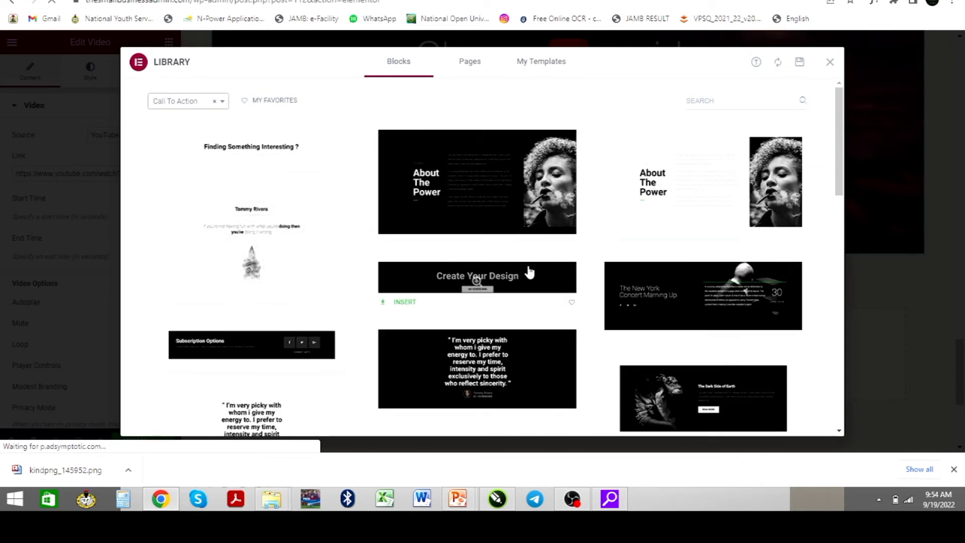
mouse_move(474, 277)
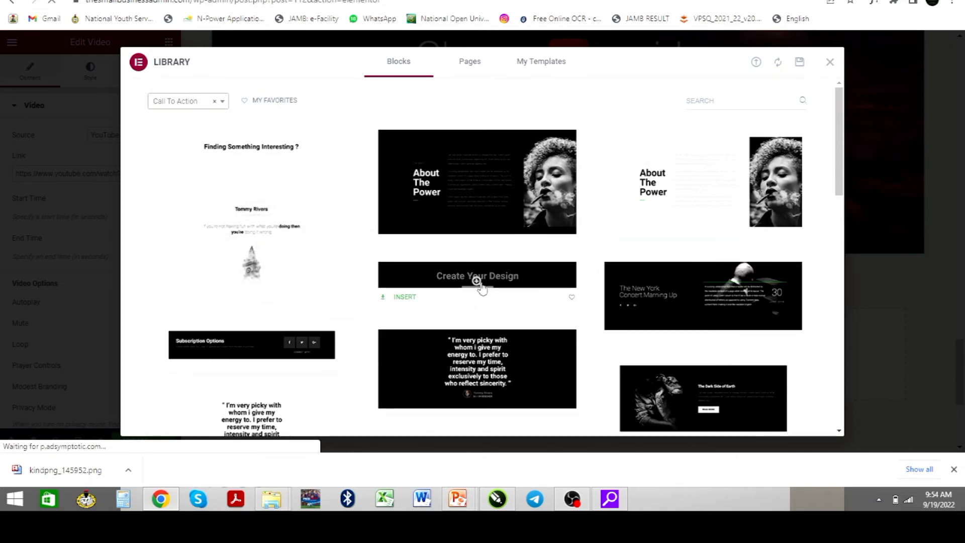
left_click(404, 299)
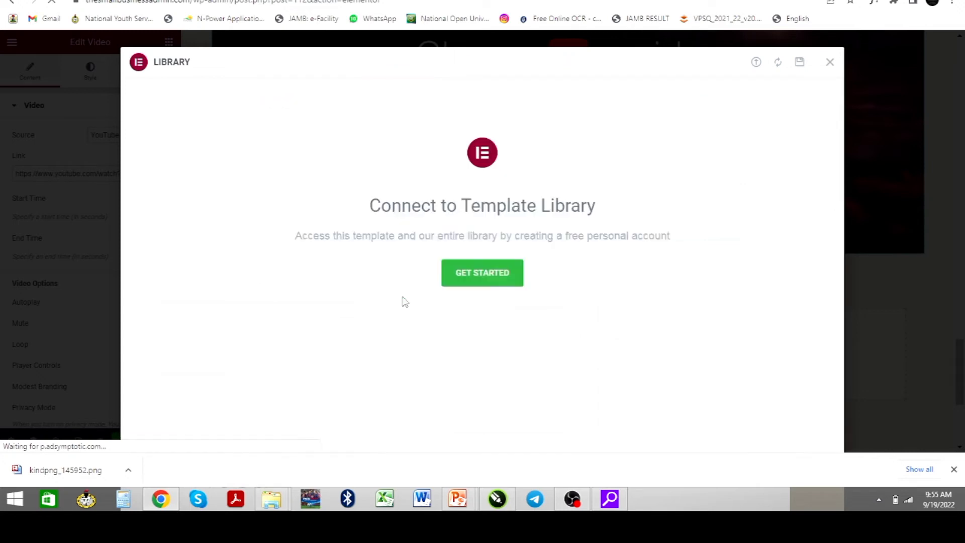
Submit the Connect to Template Library prompt with GET STARTED, then go to the YouTube channel
left_click(471, 276)
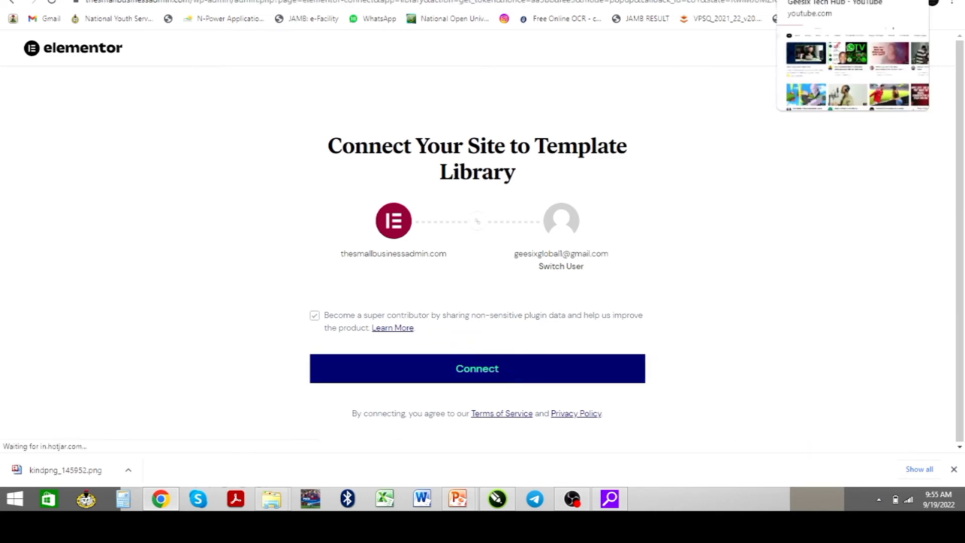
left_click(804, 1)
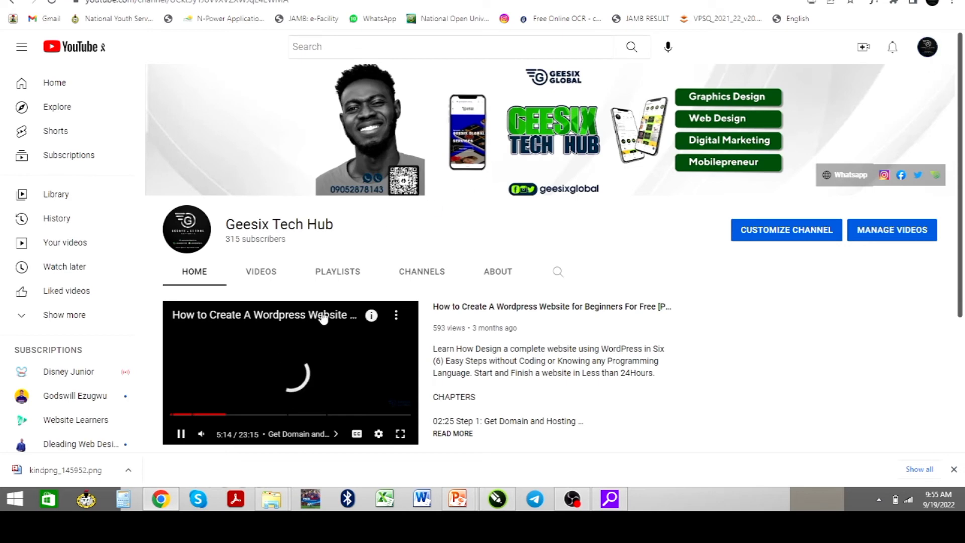
Pause the channel trailer, then open and briefly play the How To Unlock Canva Pro for FREE video
scroll(322, 322, "down", 2)
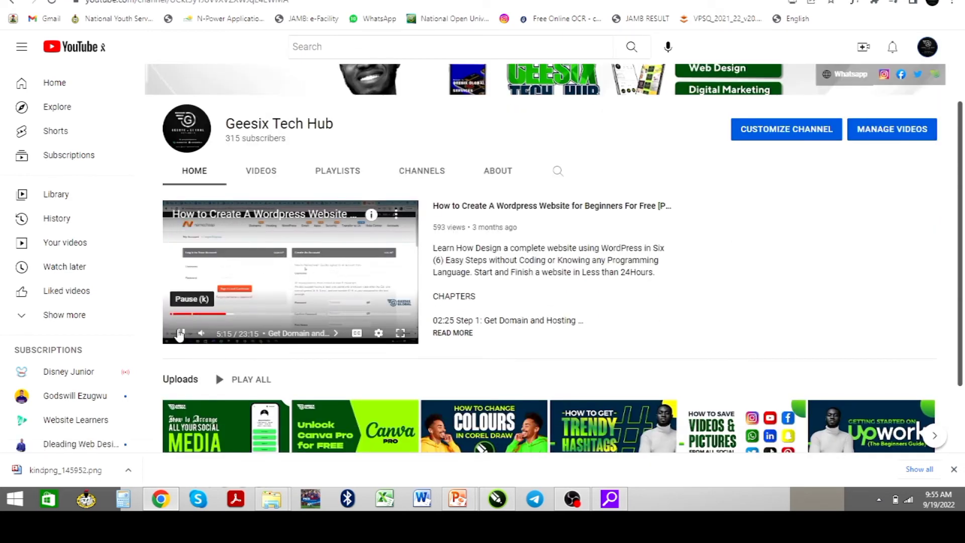
left_click(181, 333)
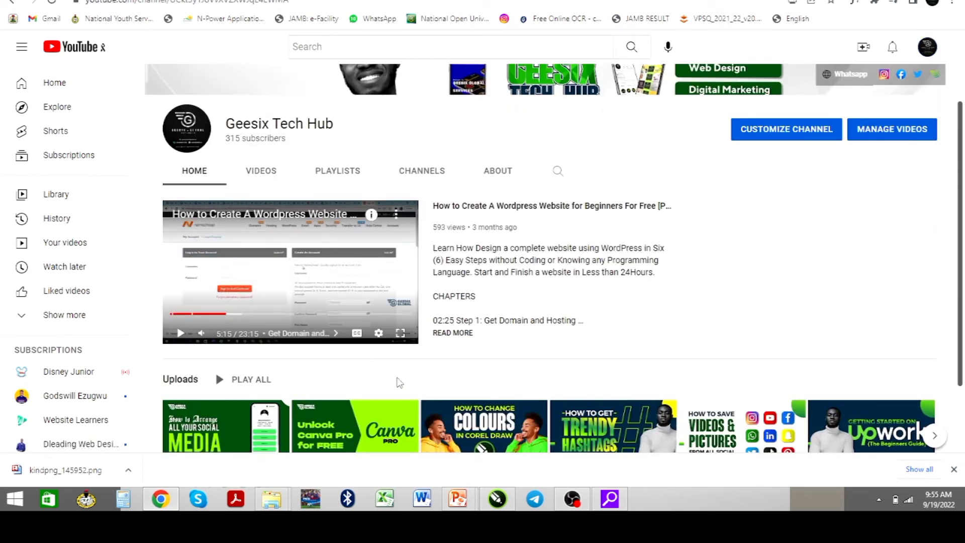
scroll(392, 383, "down", 2)
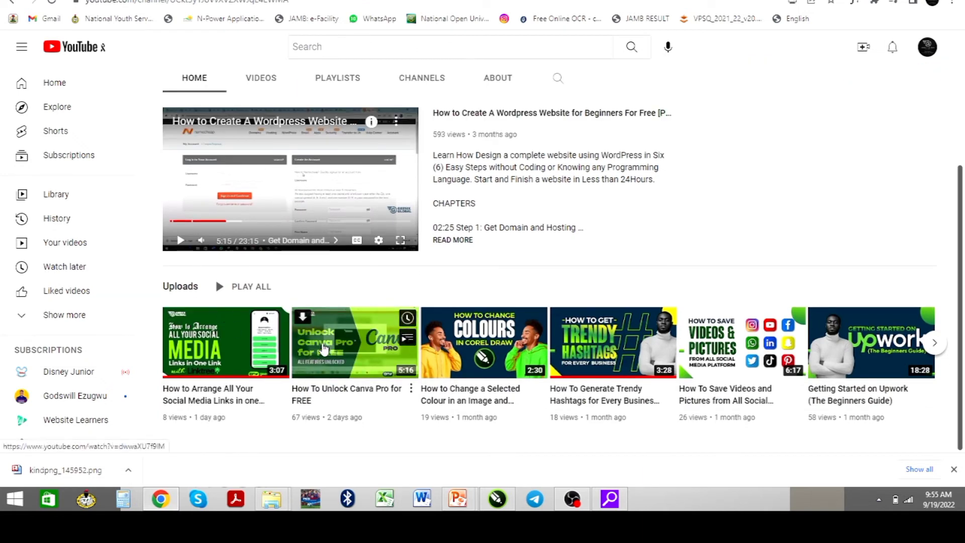
left_click(335, 343)
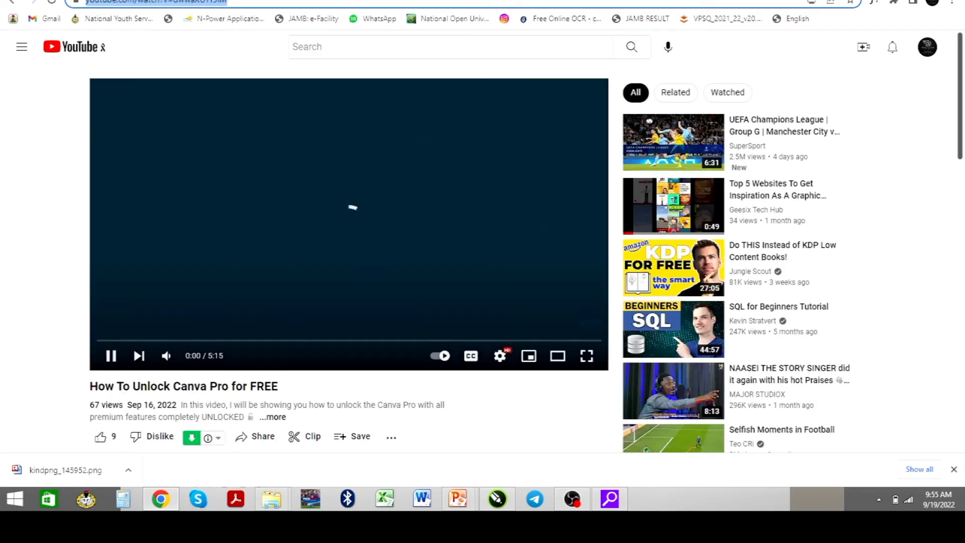
left_click(110, 356)
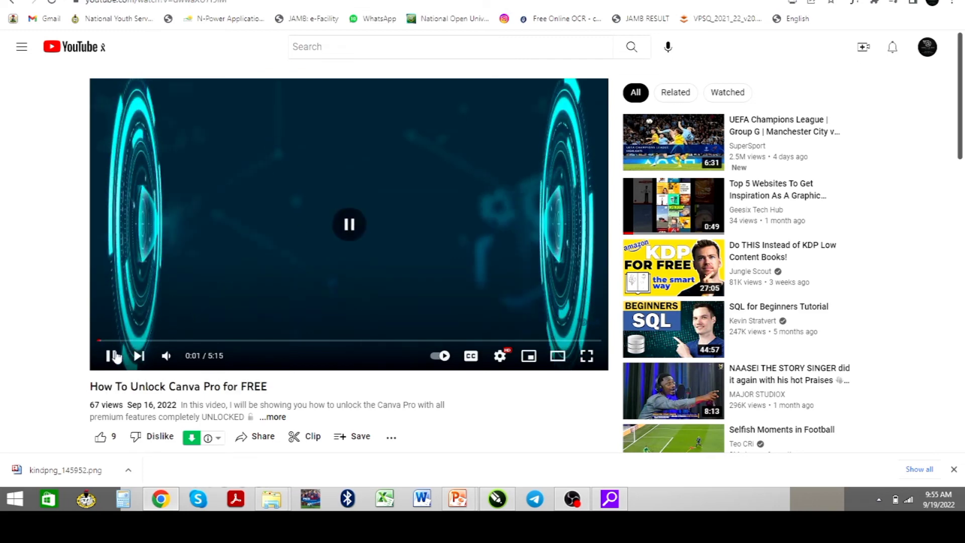
left_click(223, 270)
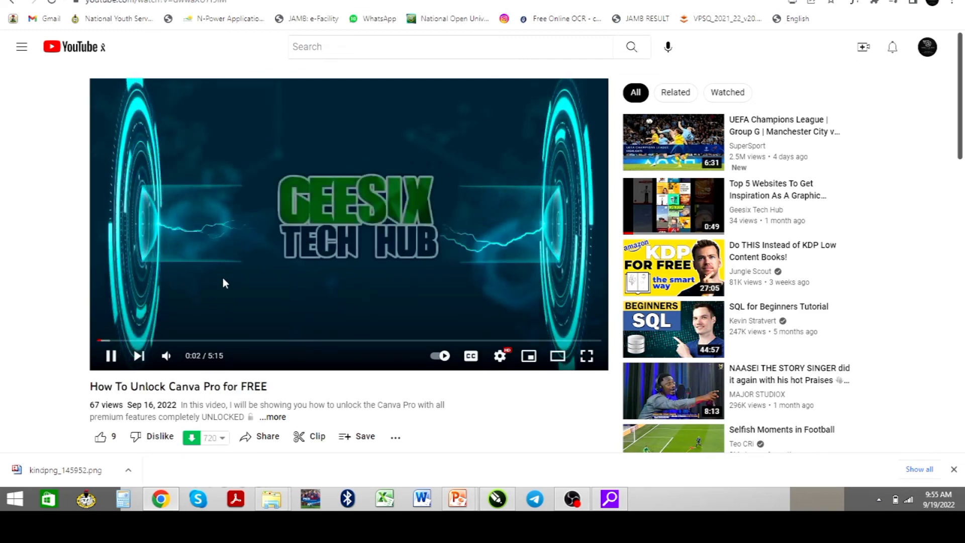
left_click(110, 356)
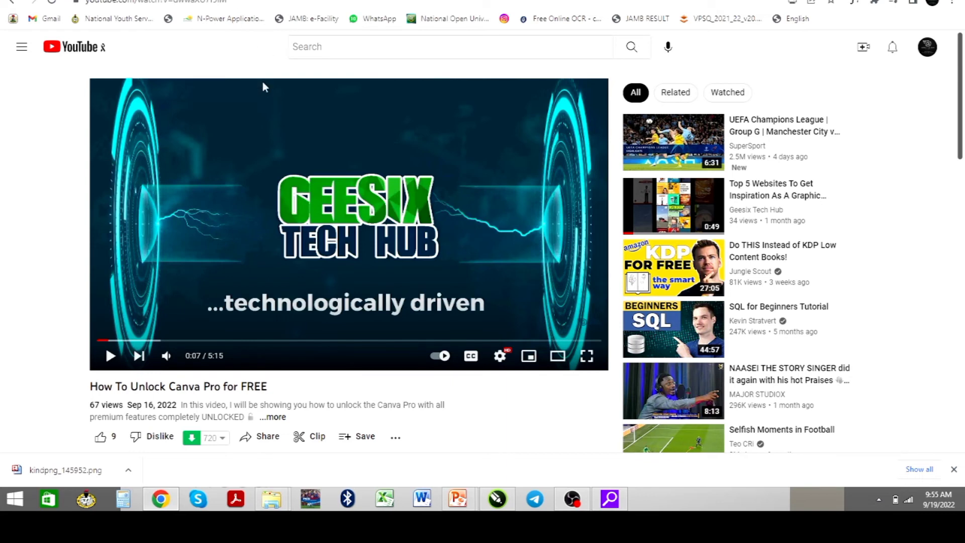
left_click(257, 1)
scroll(621, 306, "down", 2)
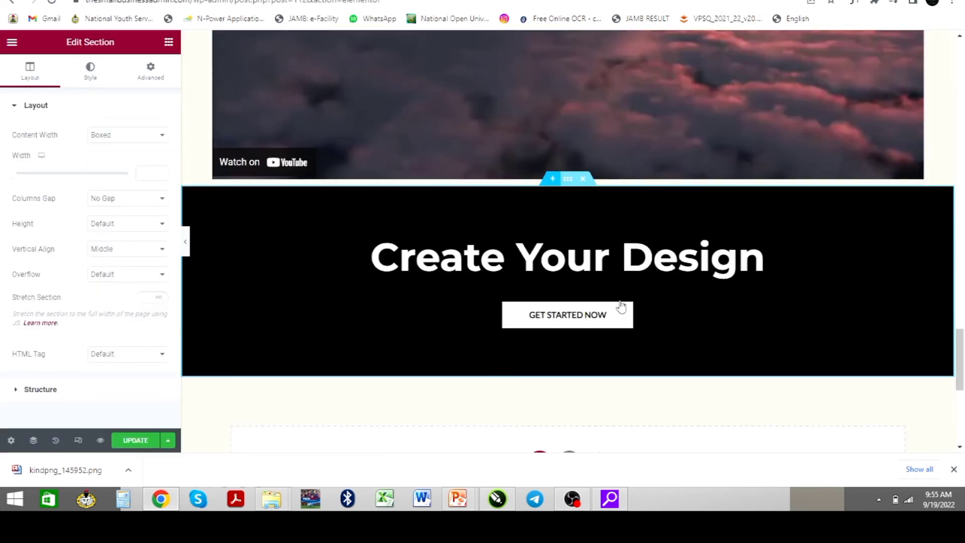
scroll(621, 306, "down", 1)
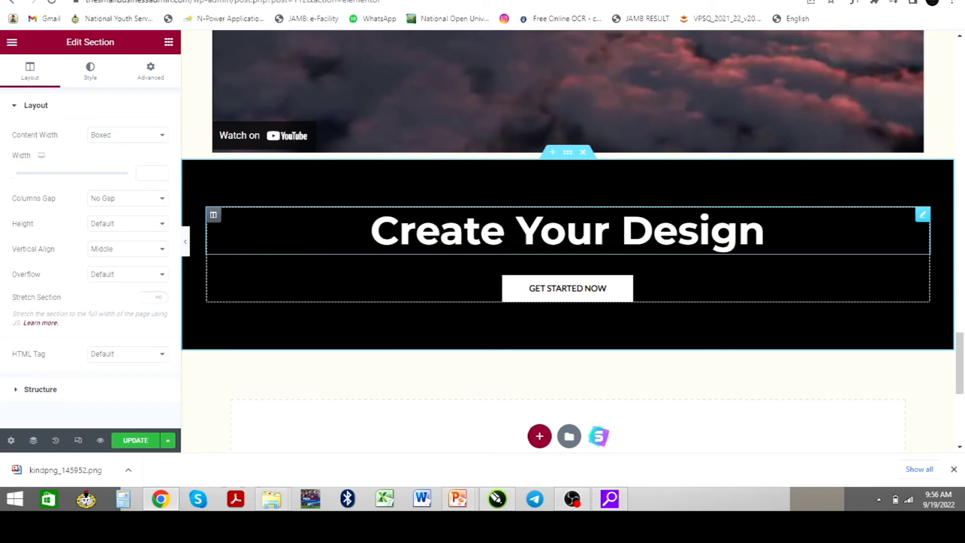
Rewrite the call-to-action heading's last word so it reads 'Create Your Website'
left_click(625, 230)
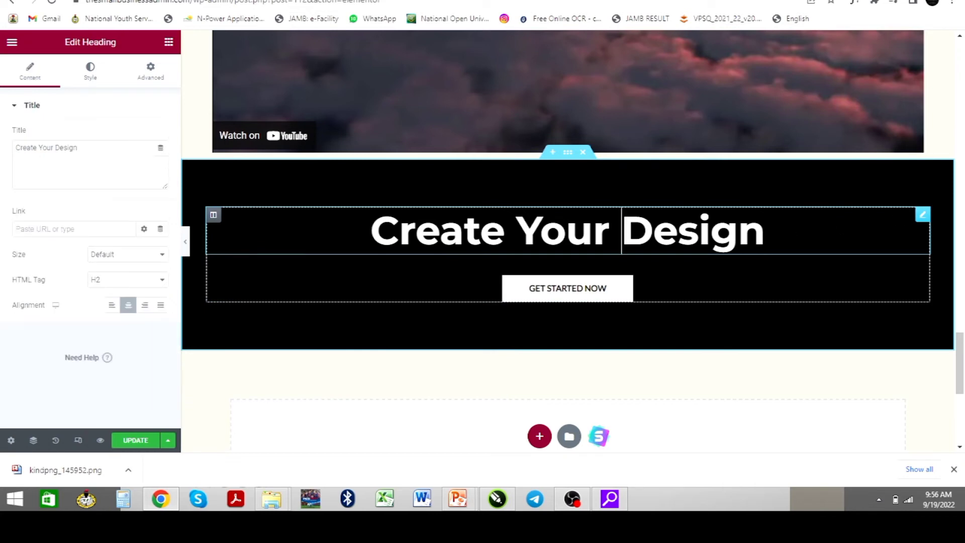
type("Web")
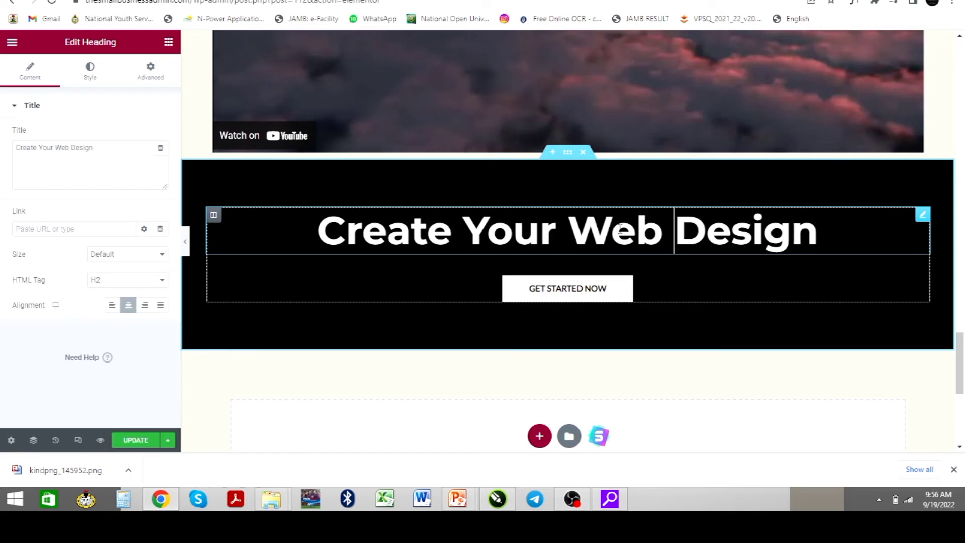
key("shift+End")
key("BackSpace")
key("BackSpace")
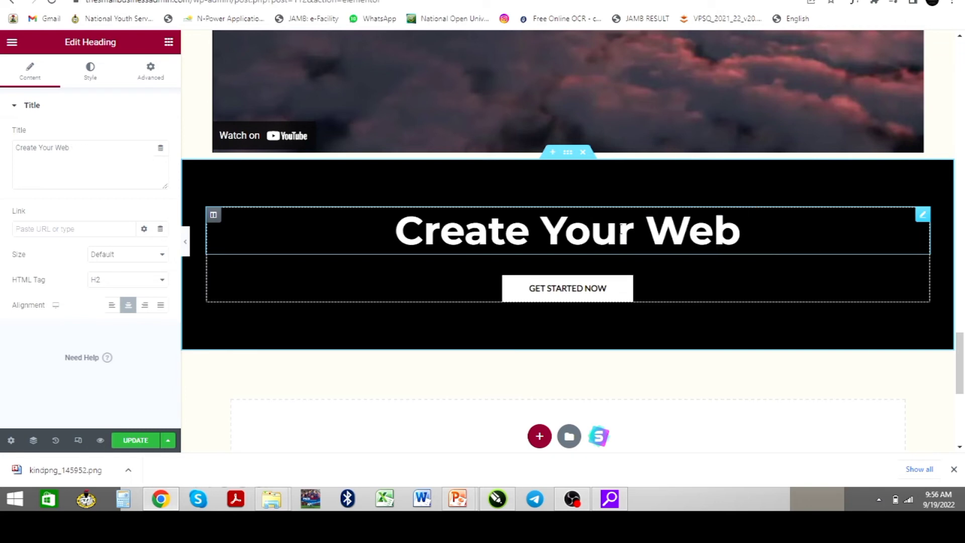
type("site")
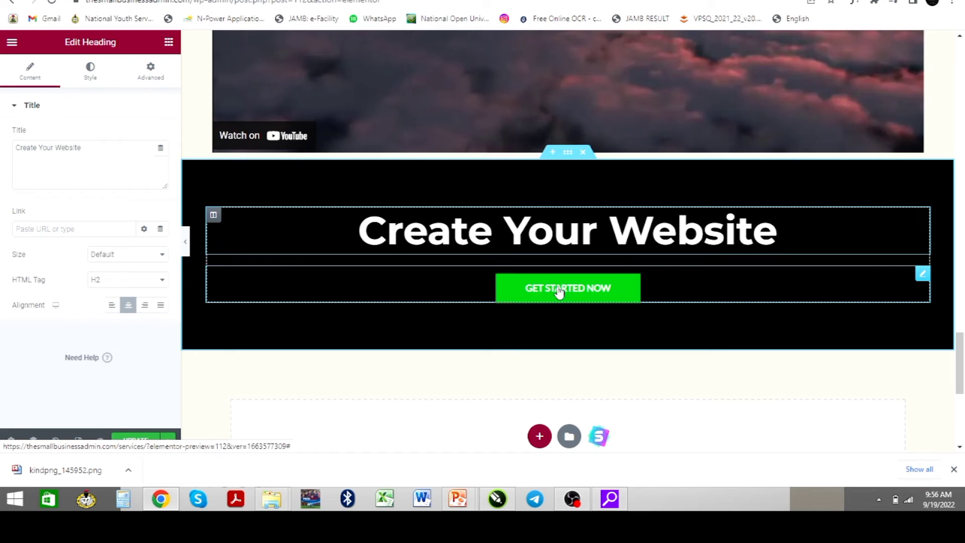
scroll(578, 281, "up", 3)
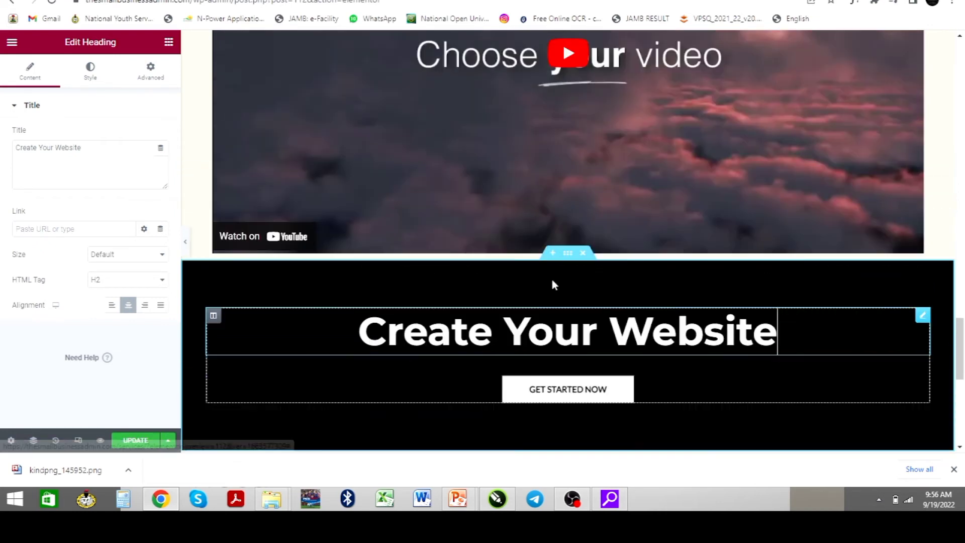
scroll(519, 240, "up", 3)
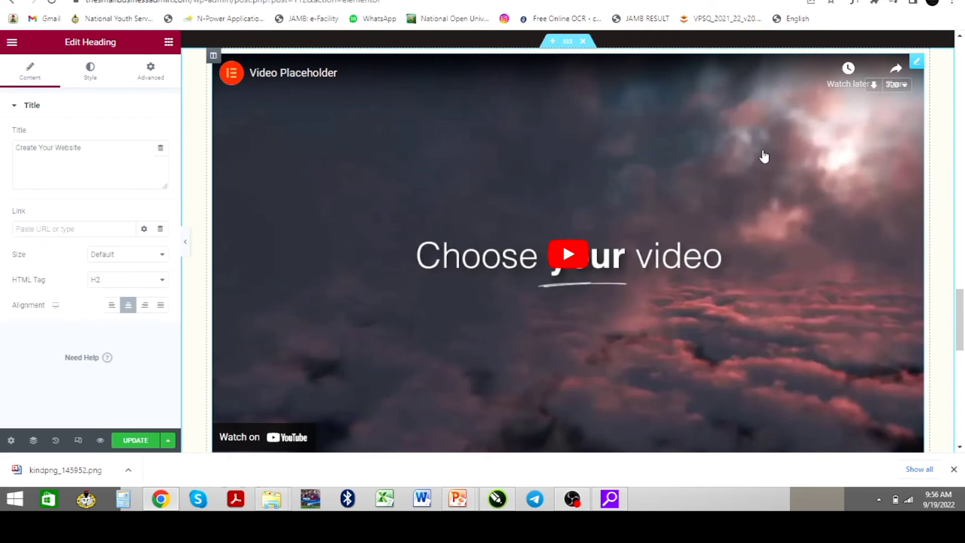
Replace the Video widget's link with the pasted Canva Pro YouTube URL
left_click(673, 157)
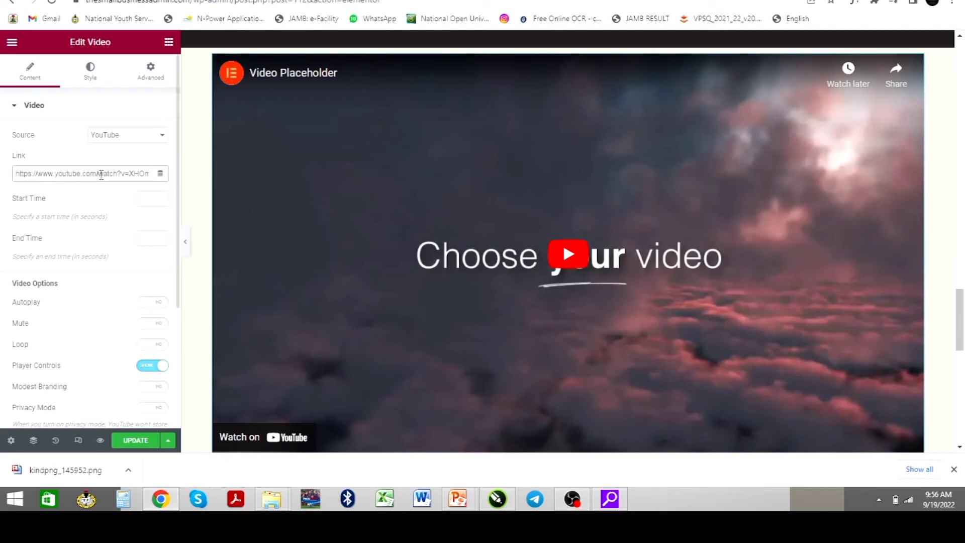
triple_click(101, 175)
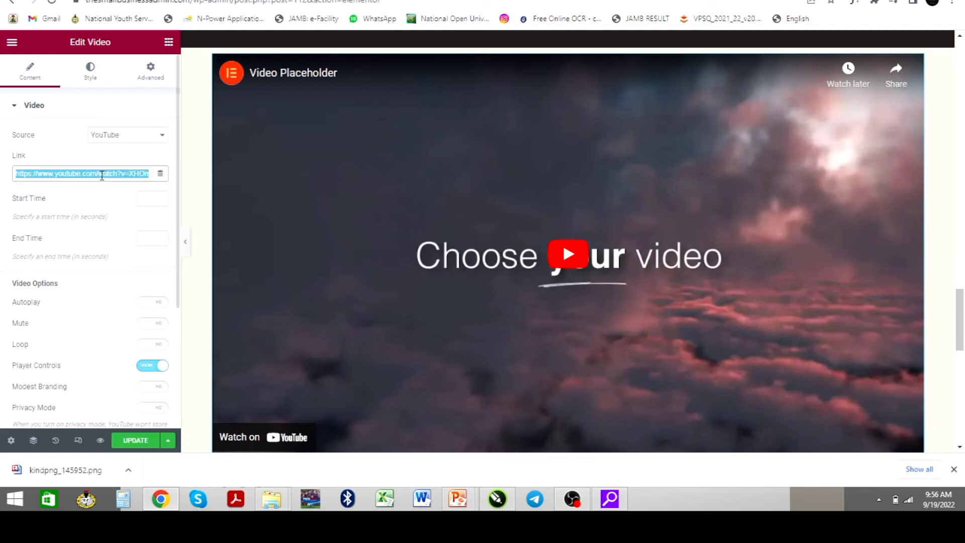
key("BackSpace")
type("https://www.youtube.com/watch?v=dwwaXU7f9IM")
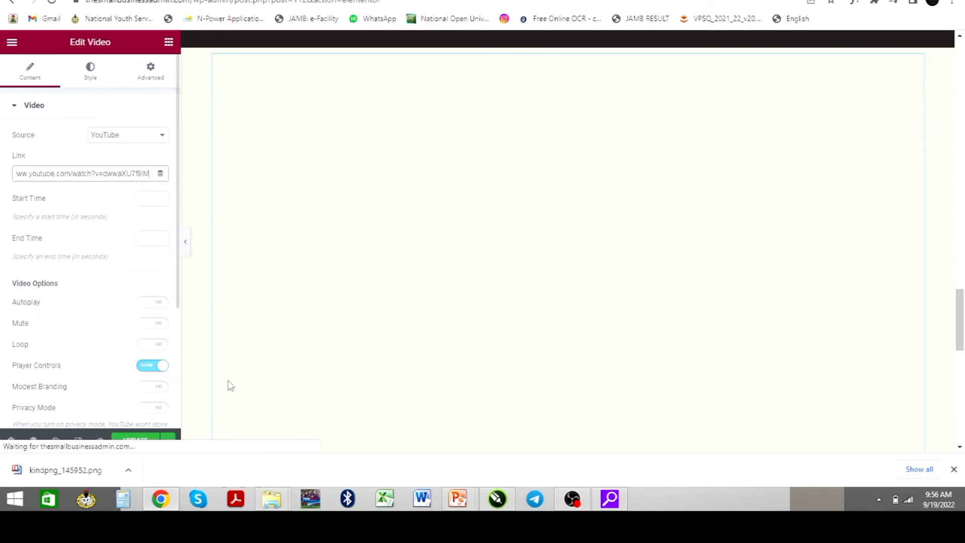
Check the embedded video in the preview and save the page with UPDATE
scroll(158, 393, "down", 2)
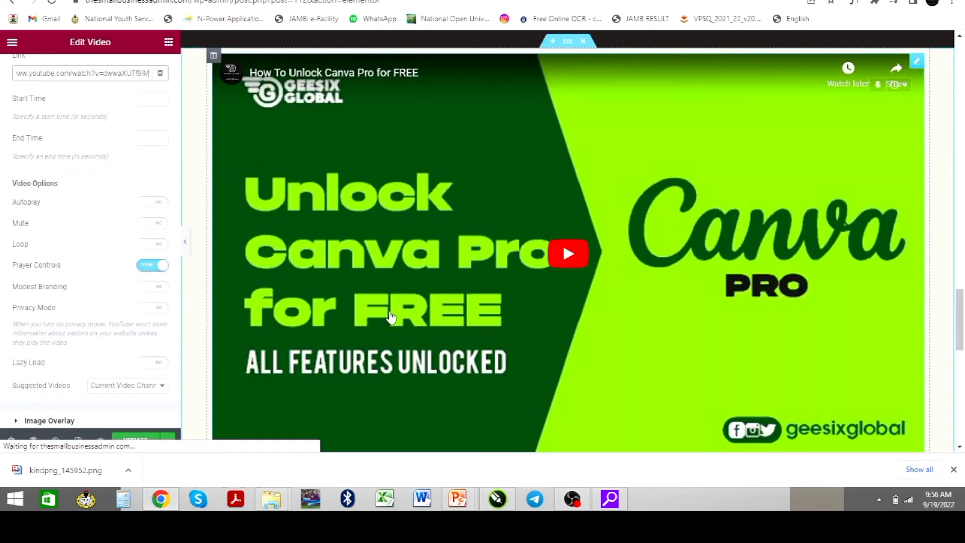
scroll(378, 319, "up", 2)
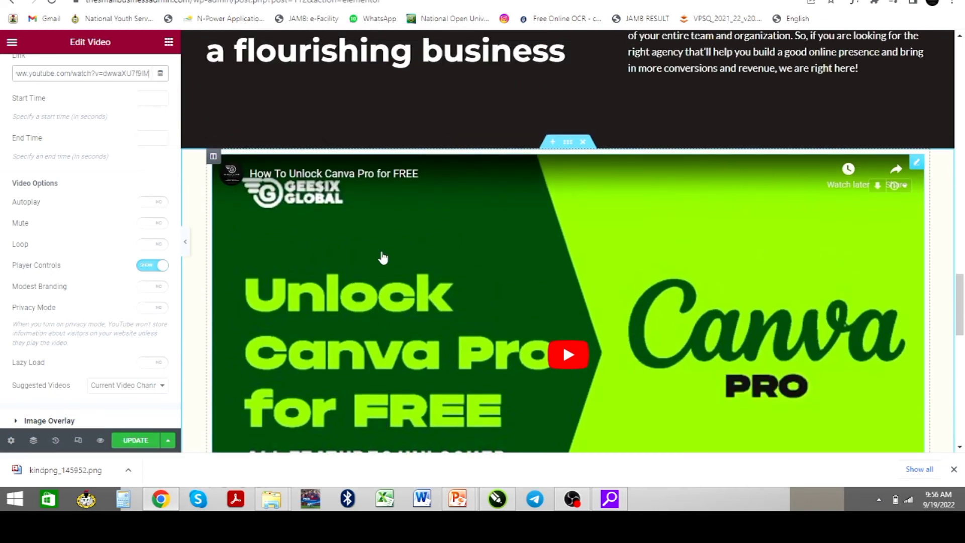
scroll(387, 277, "down", 6)
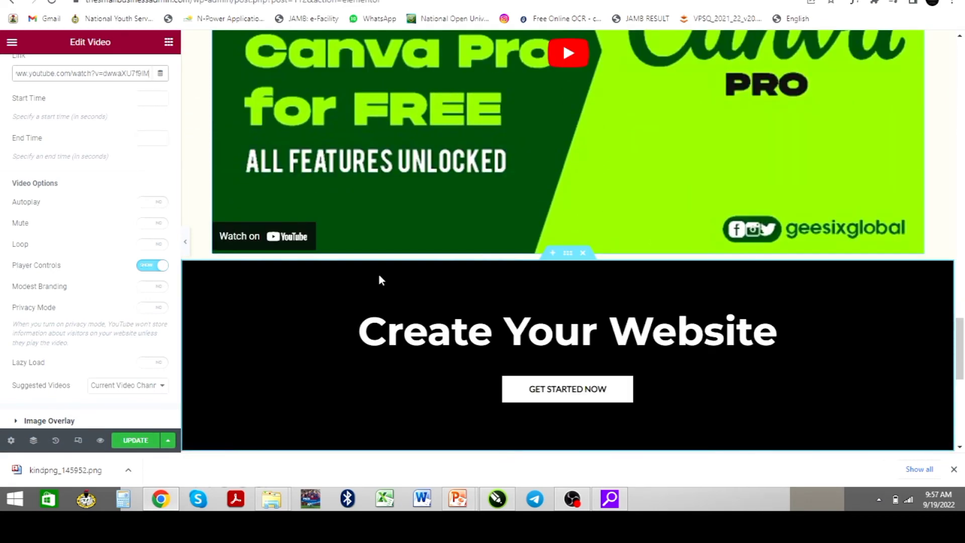
scroll(379, 276, "up", 2)
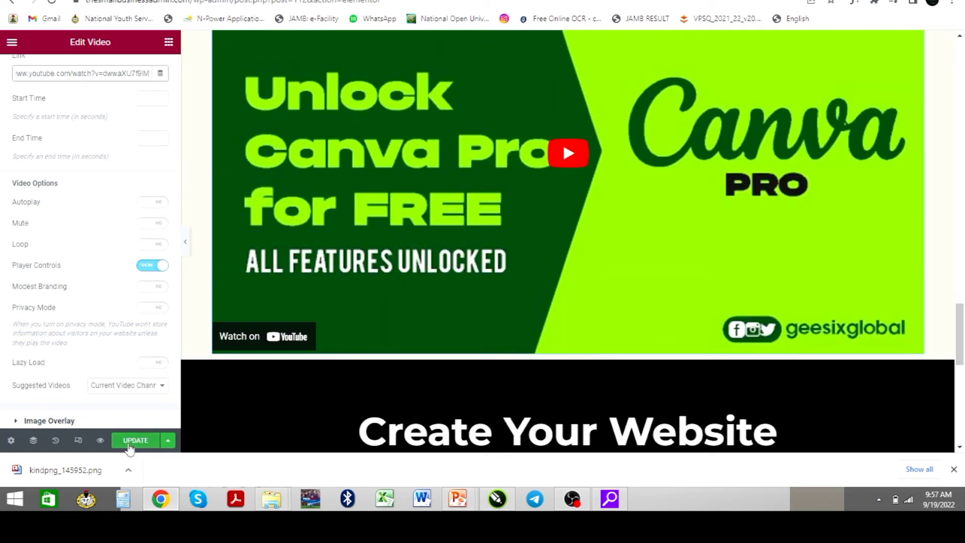
left_click(129, 444)
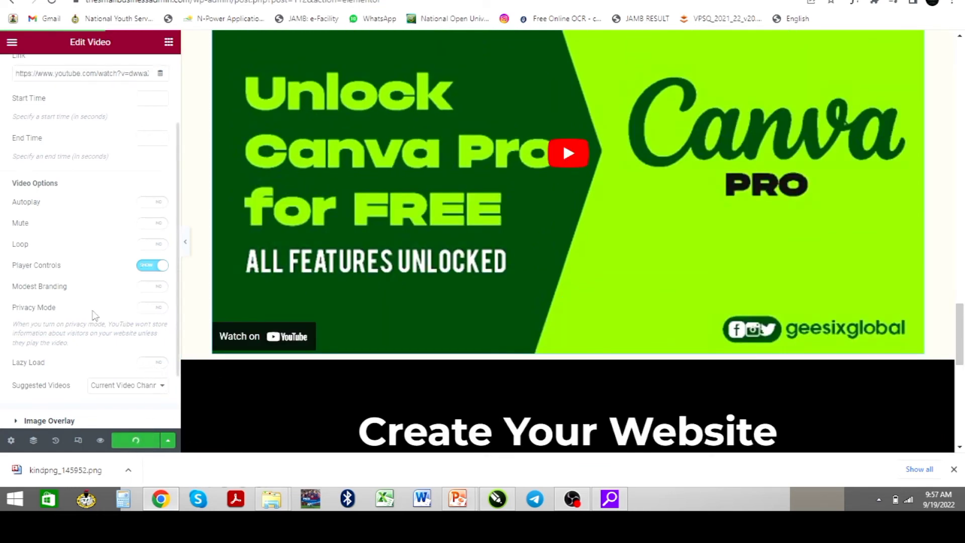
scroll(90, 315, "up", 3)
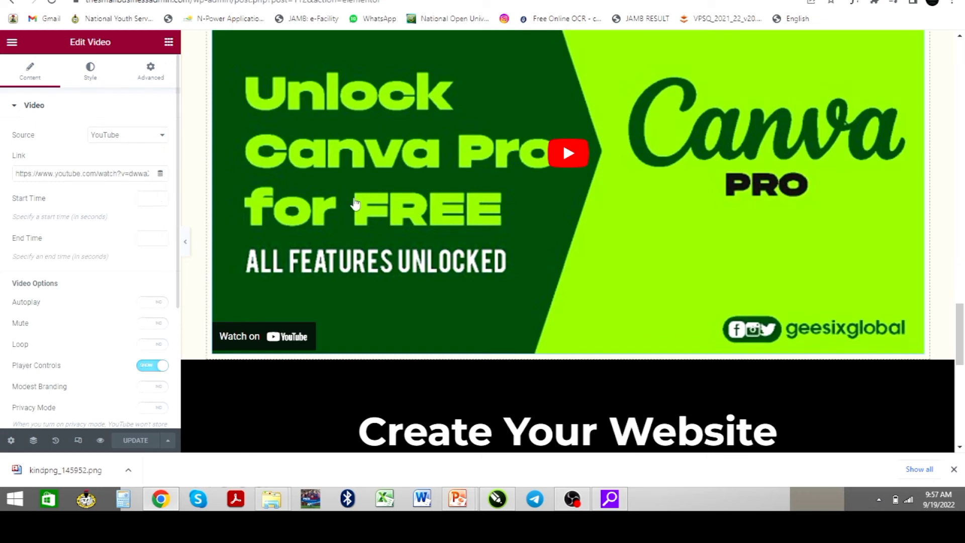
scroll(360, 220, "down", 4)
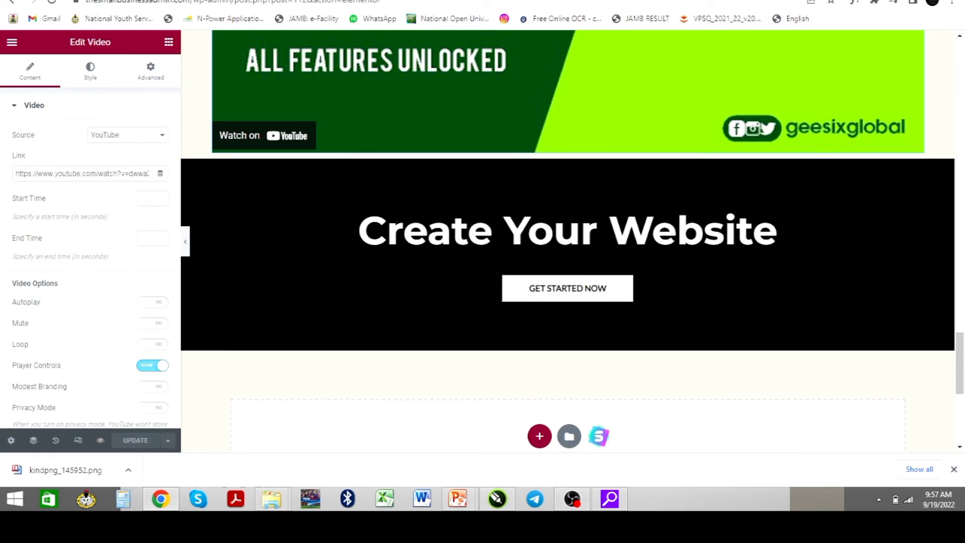
Open linktr.ee in a new tab, then return to the Elementor editor tab
key("ctrl+t")
type("lin")
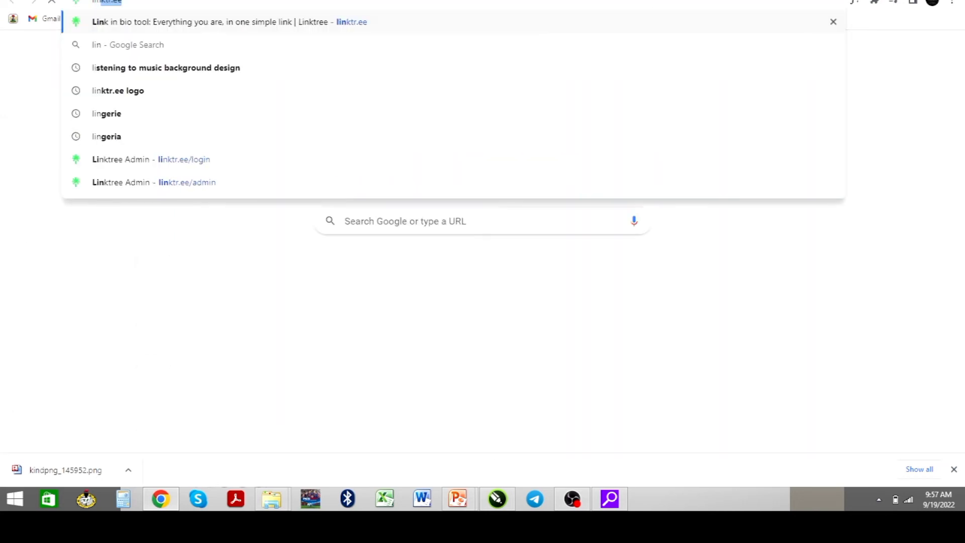
key("Return")
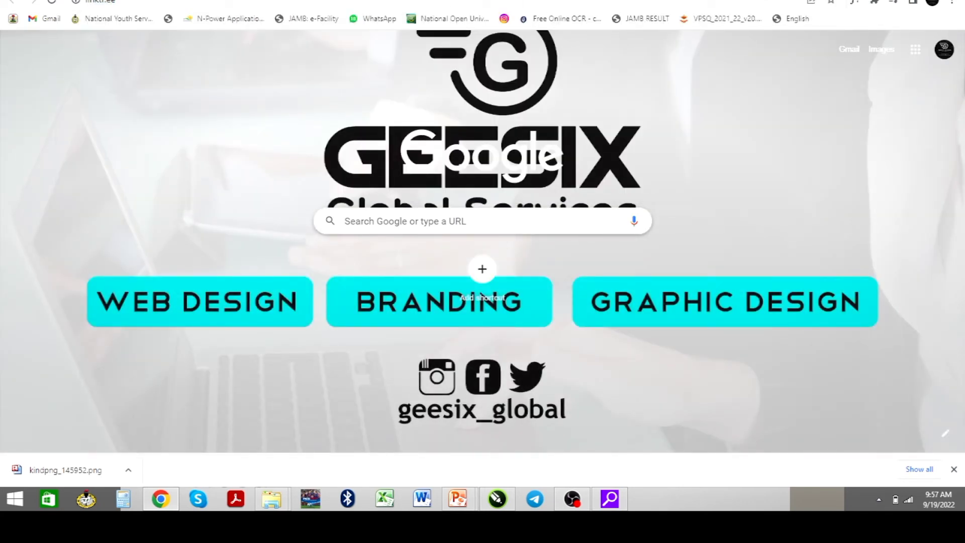
type("lin")
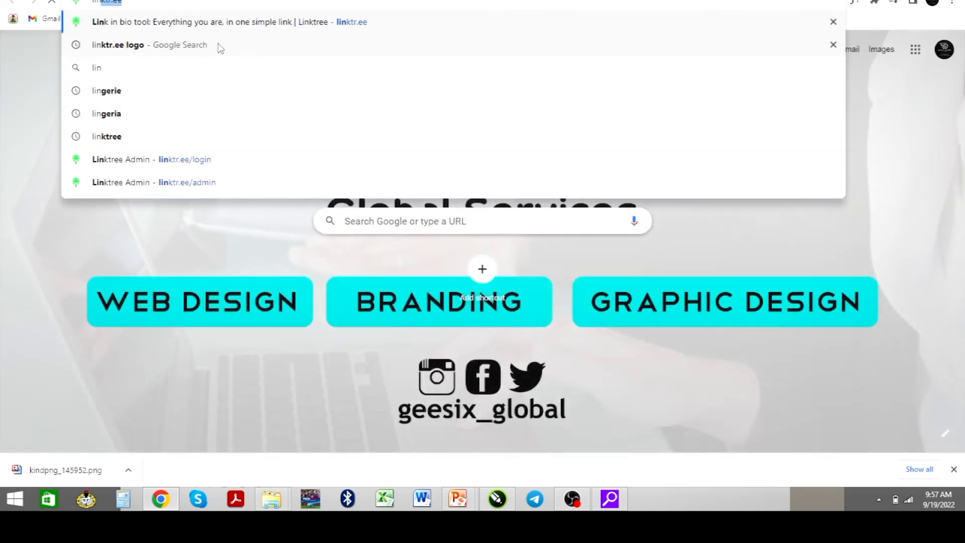
key("Return")
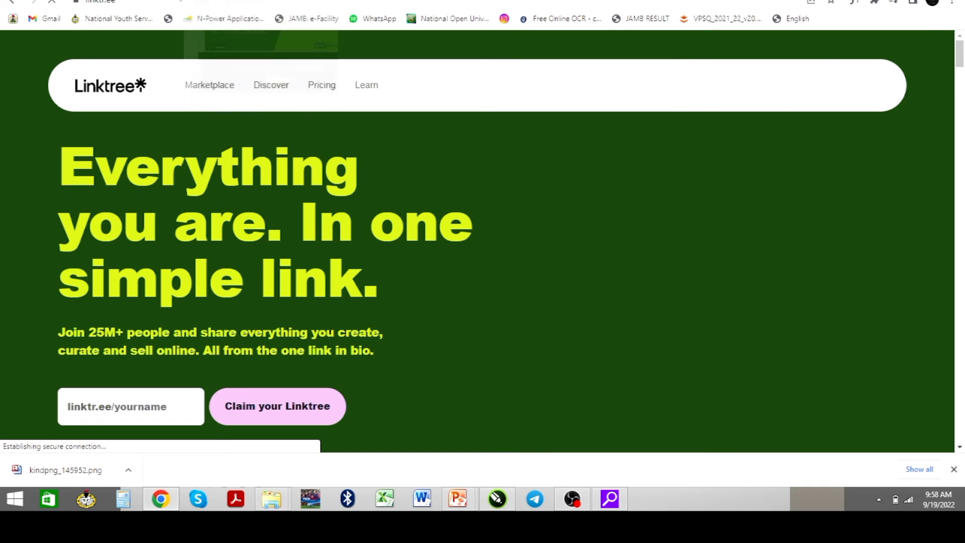
left_click(253, 1)
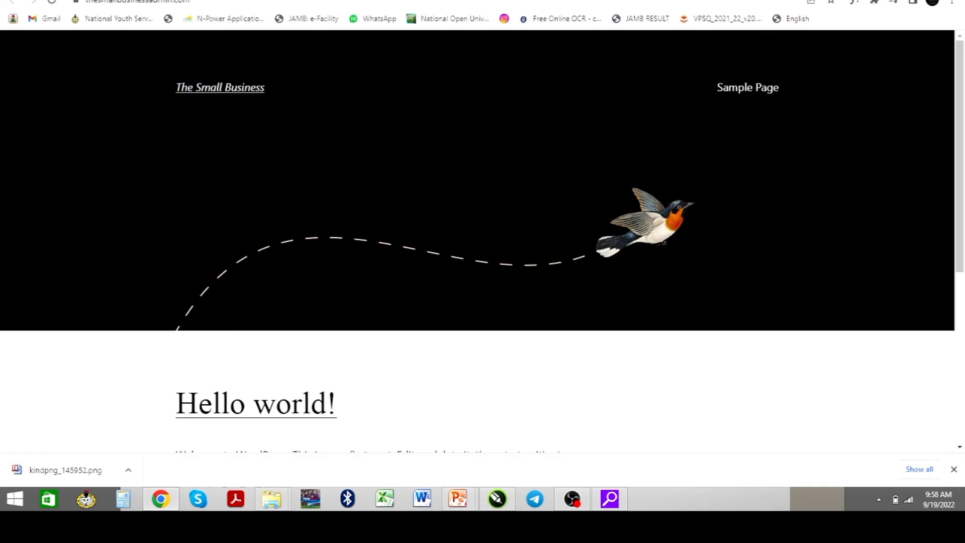
left_click(216, 1)
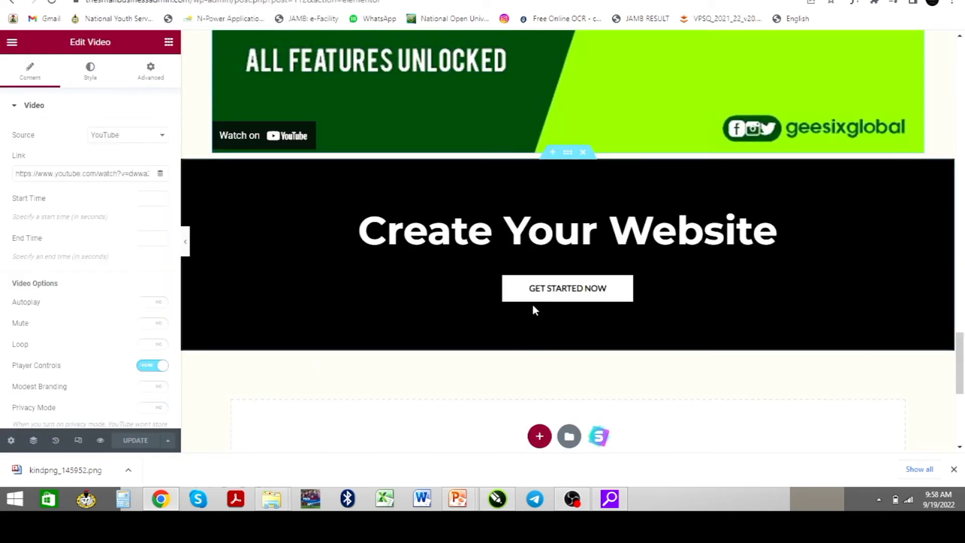
Set the GET STARTED NOW button's link to the pasted Canva Pro video URL
left_click(547, 297)
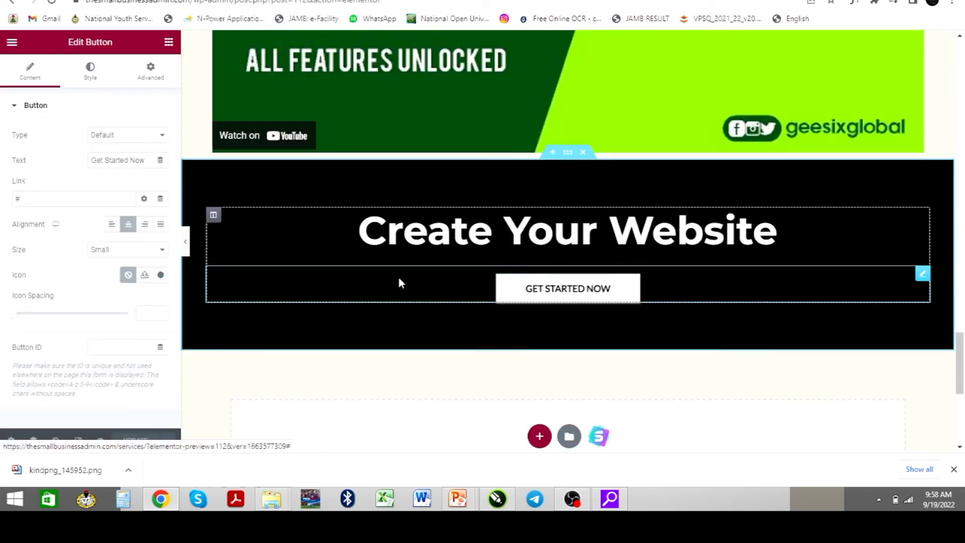
left_click(19, 198)
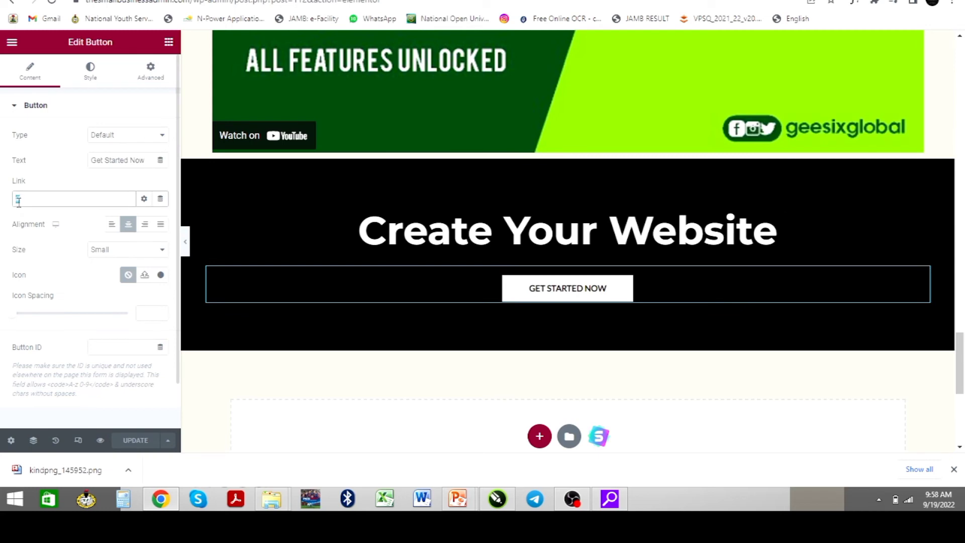
type("https://www.youtube.com/watch?v=dwwaXU7f9lM")
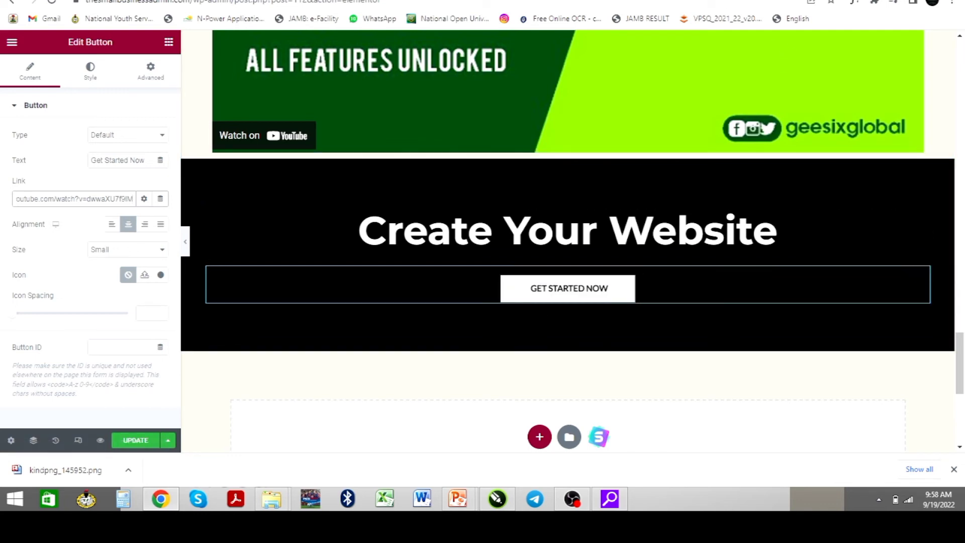
left_click(528, 0)
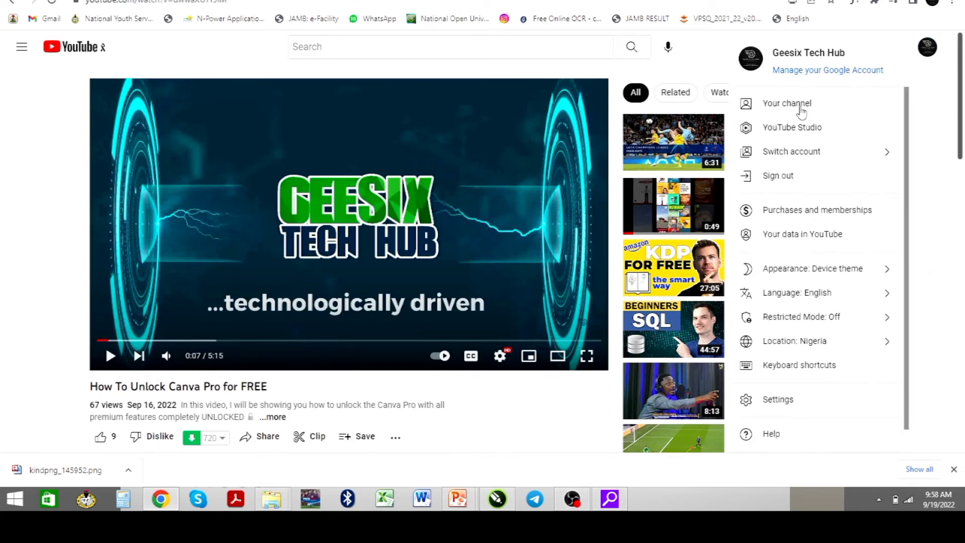
Go to the Geesix Tech Hub channel page via Your channel and select its URL
left_click(795, 107)
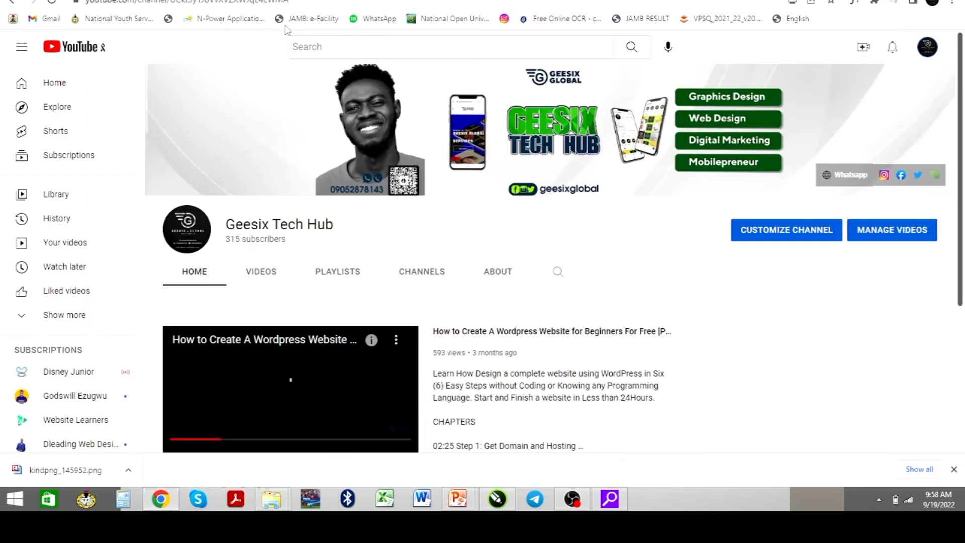
left_click(266, 2)
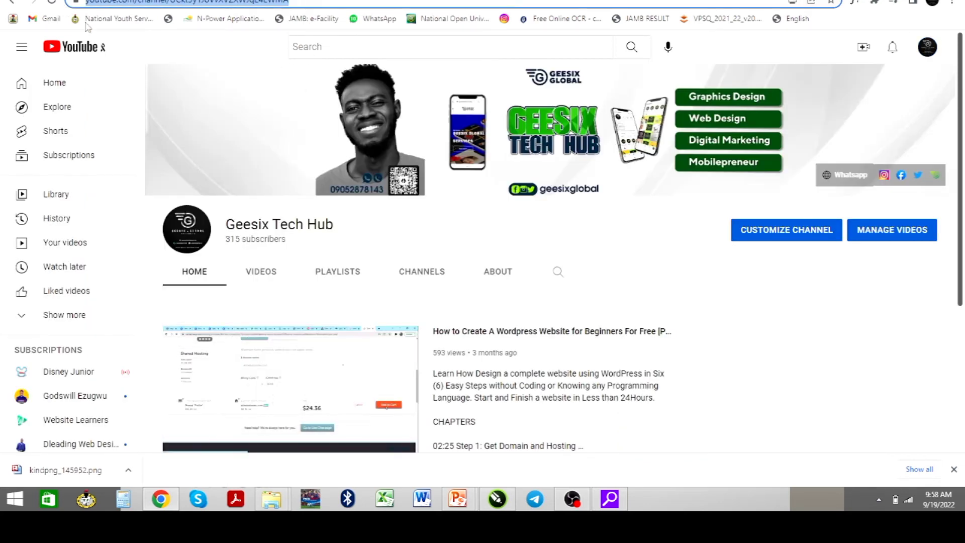
left_click(252, 402)
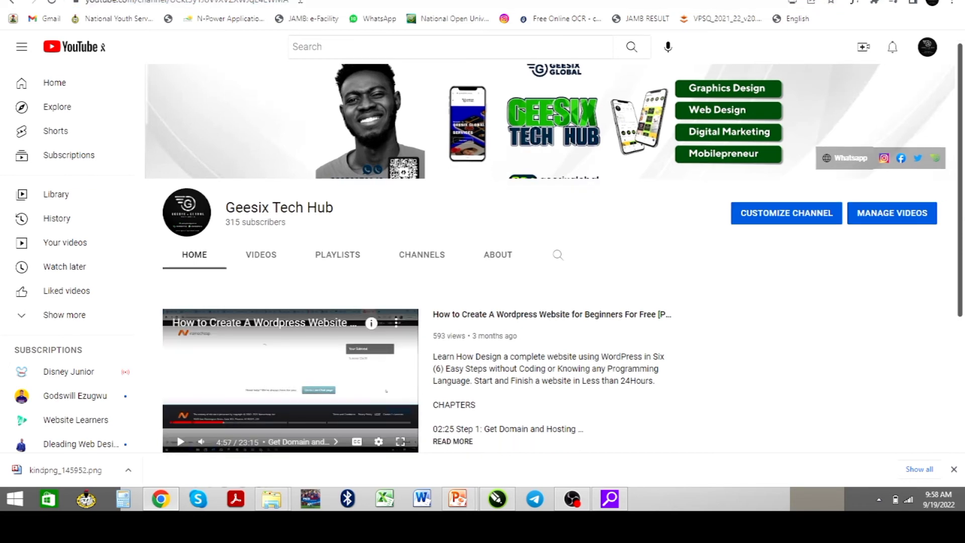
left_click_drag(297, 2, 90, 2)
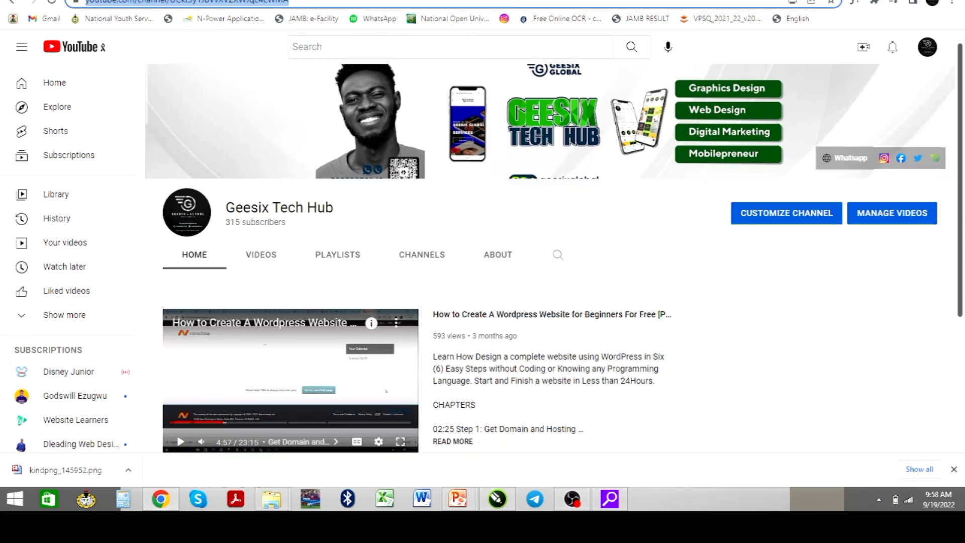
Replace the button's video link with the pasted channel URL and save with UPDATE
left_click(422, 0)
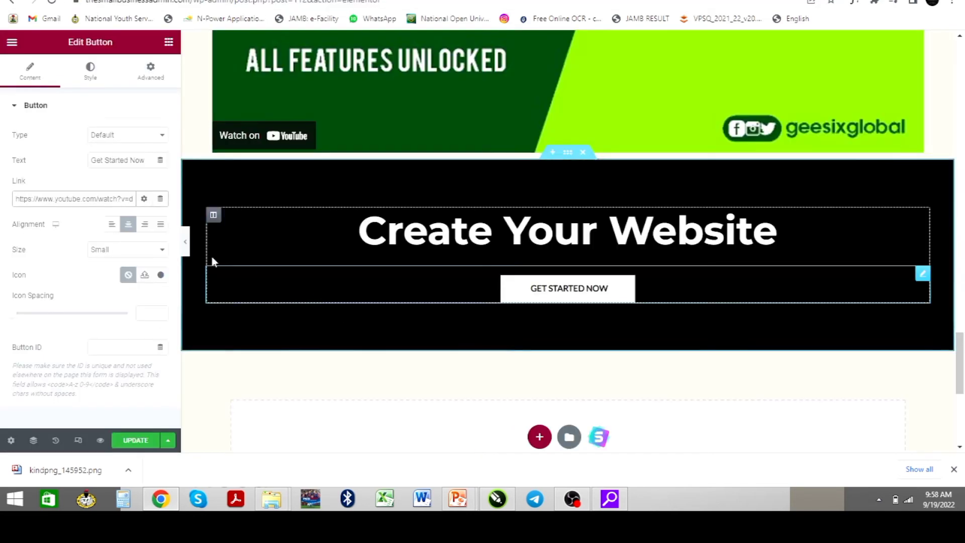
triple_click(102, 199)
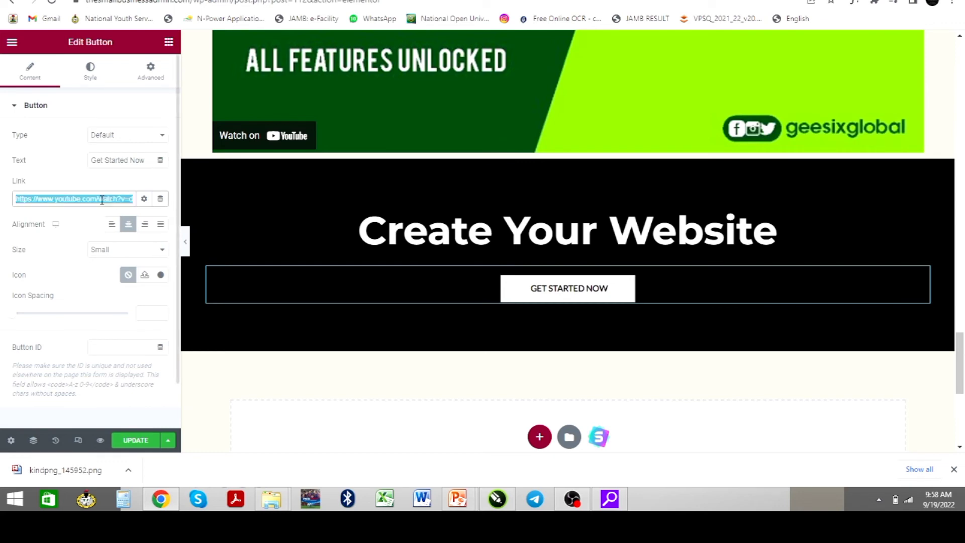
key("BackSpace")
type("https://www.youtube.com/channel/UCkt3y1JoVvXVZXWJqE4EWM4")
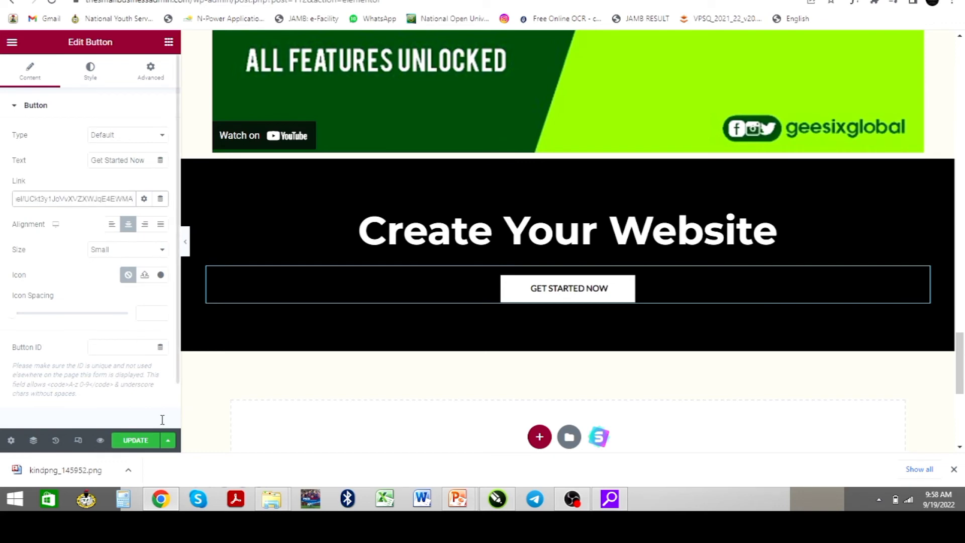
left_click(142, 442)
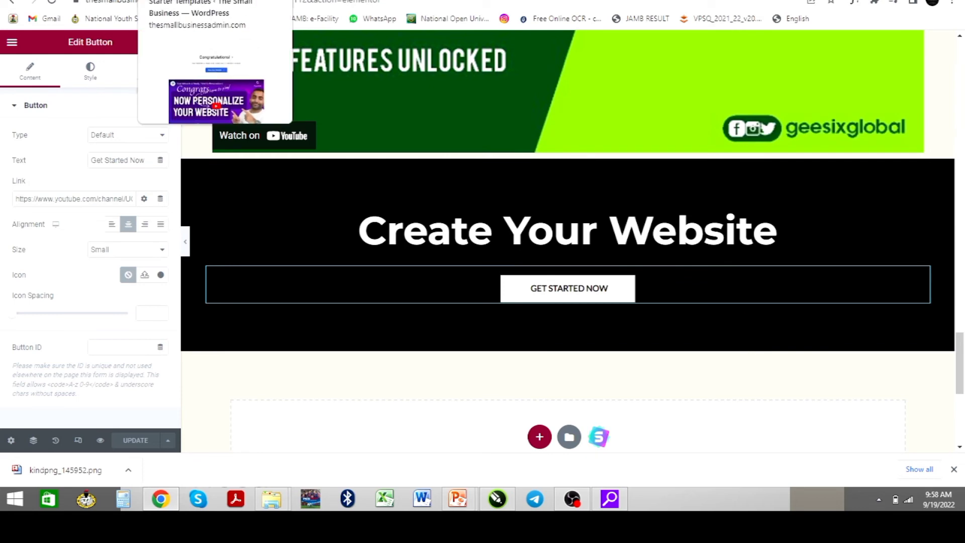
Reload the live site in its browser tab to see the new design
left_click(171, 1)
left_click(70, 1)
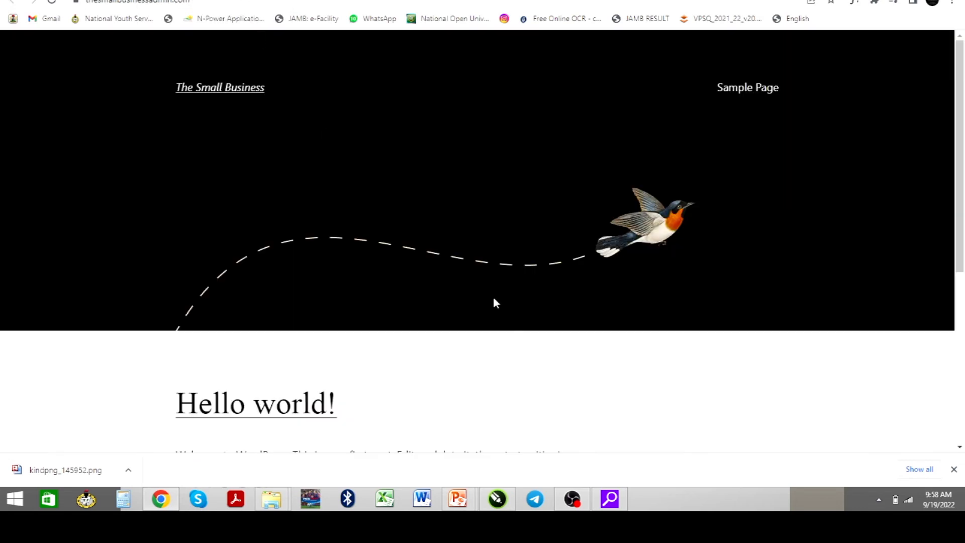
scroll(493, 303, "down", 4)
scroll(486, 280, "up", 4)
scroll(429, 267, "down", 6)
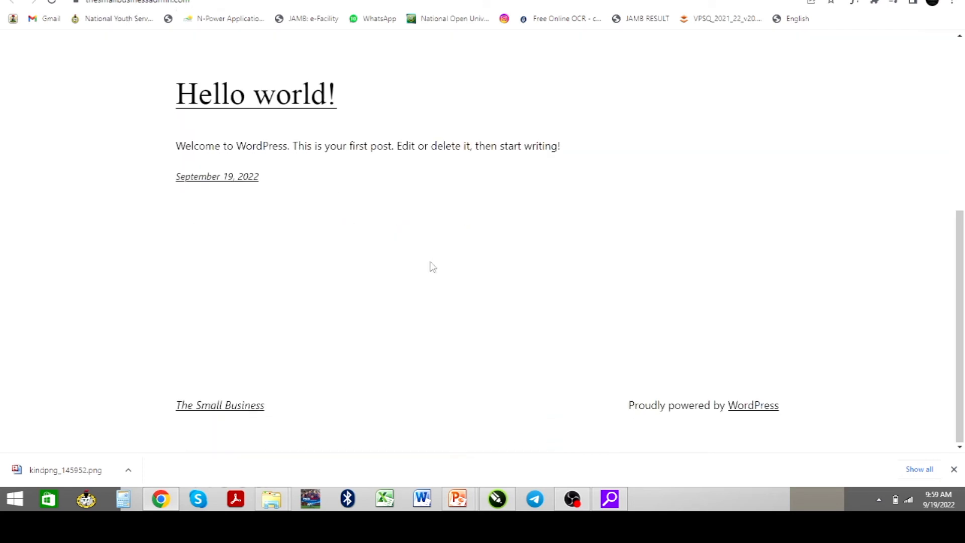
scroll(430, 266, "up", 6)
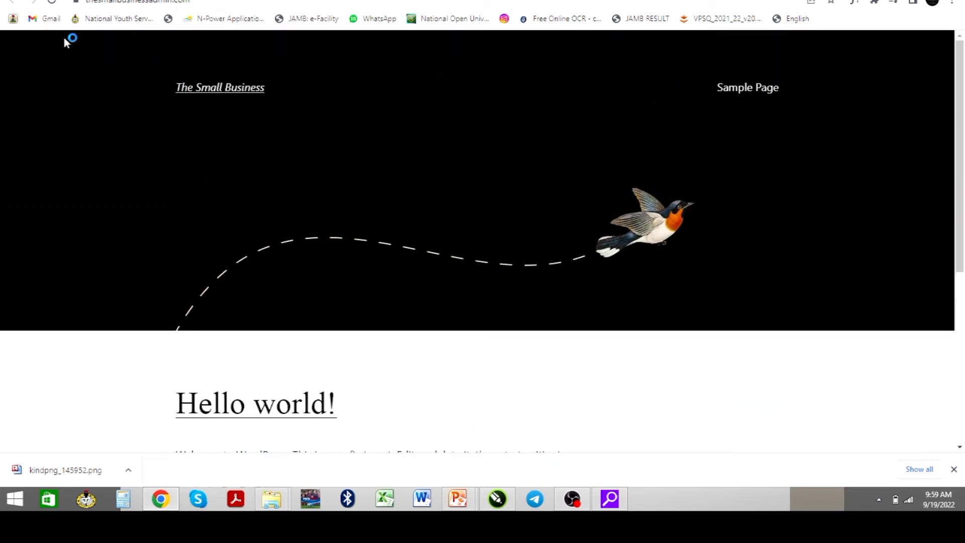
left_click(52, 3)
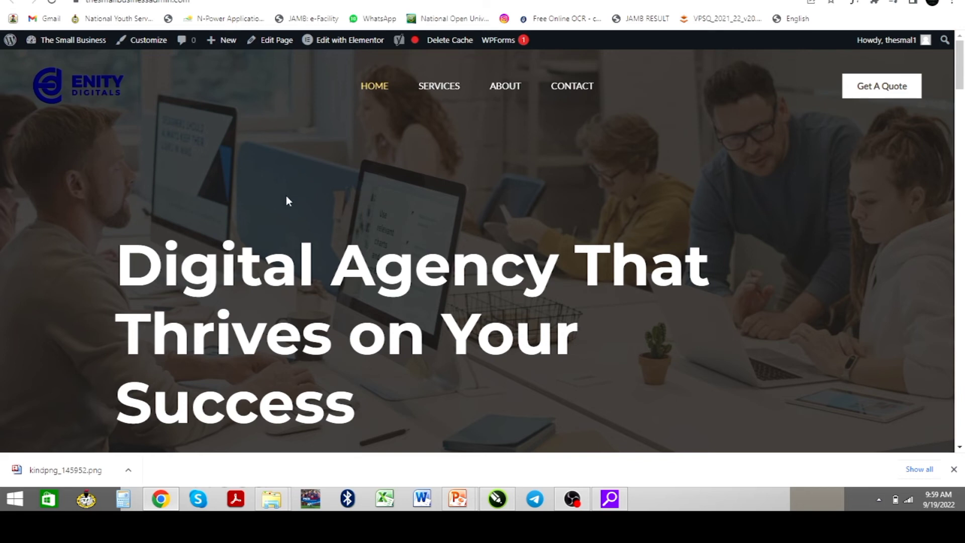
scroll(367, 222, "down", 4)
scroll(362, 223, "up", 4)
On the live Services page, scroll to Create Your Website and follow GET STARTED NOW
left_click(442, 113)
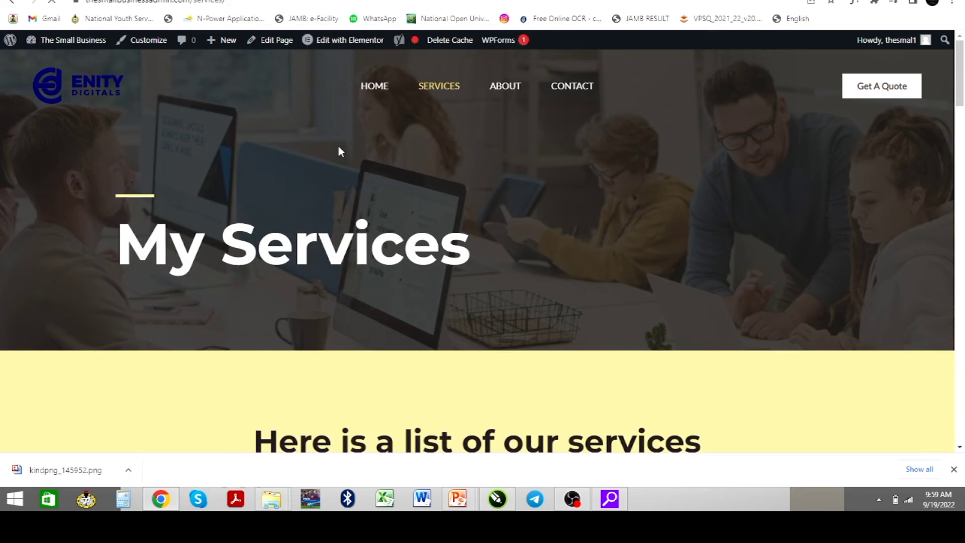
scroll(355, 259, "down", 5)
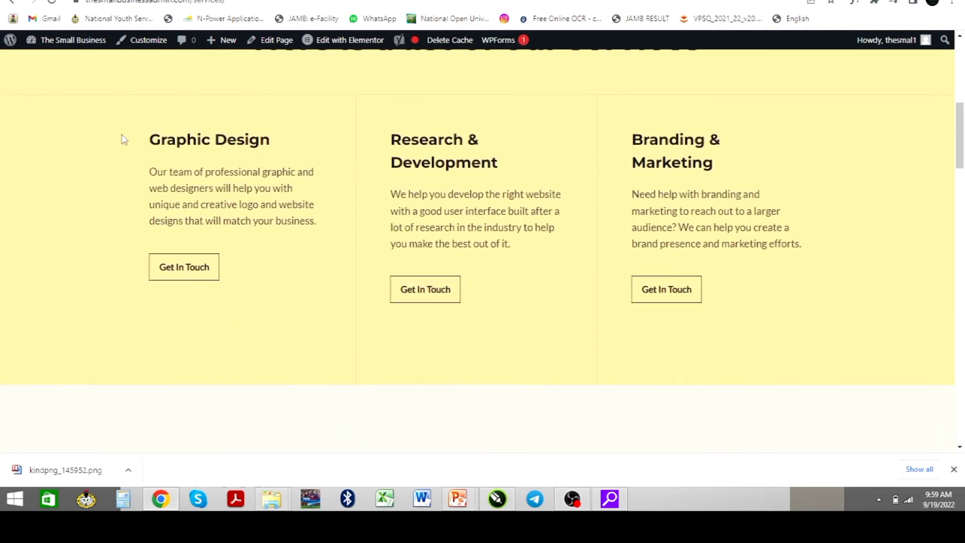
scroll(401, 190, "up", 3)
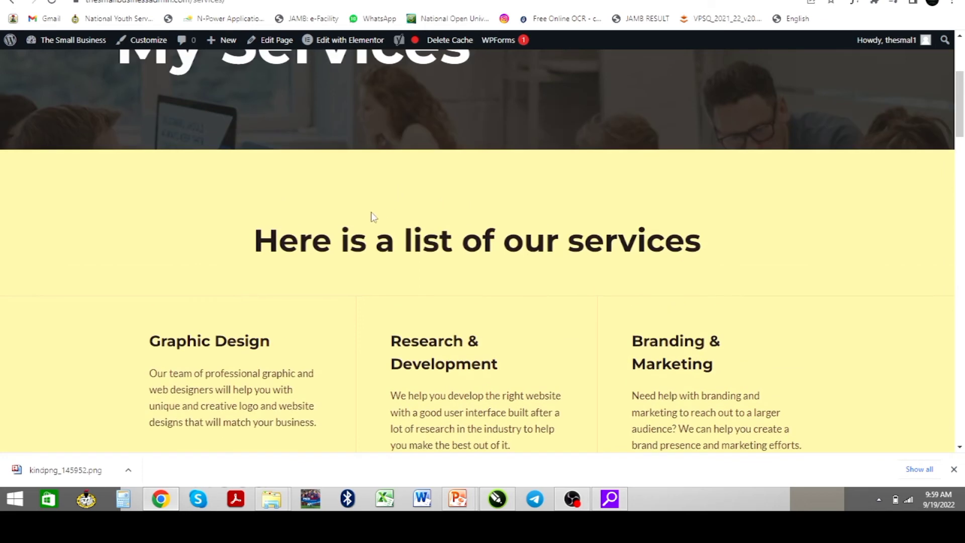
scroll(528, 238, "up", 3)
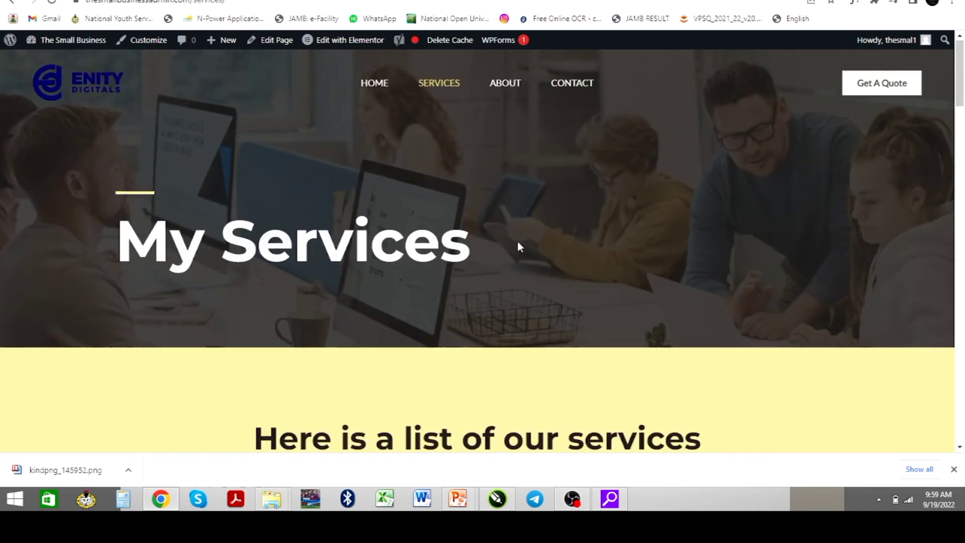
scroll(518, 240, "down", 10)
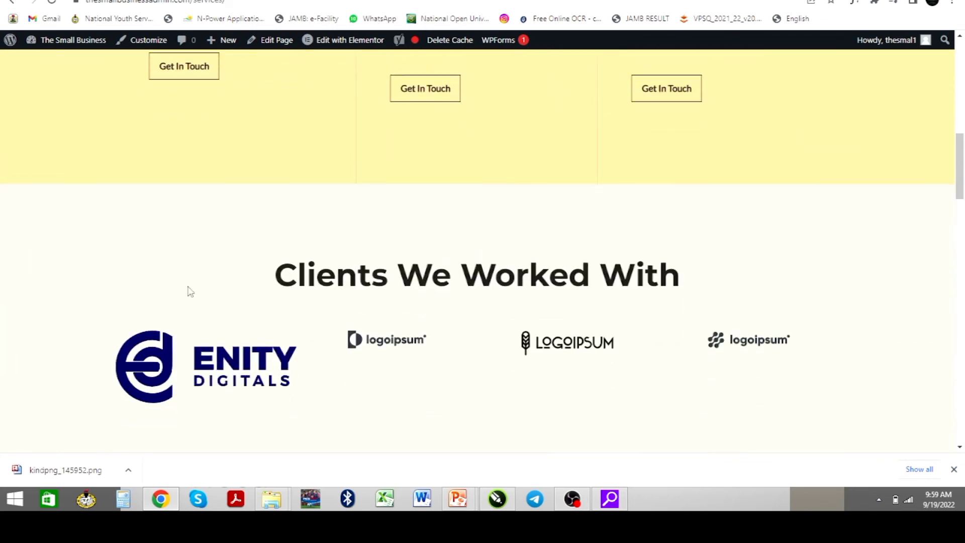
scroll(301, 351, "down", 1)
scroll(301, 351, "down", 5)
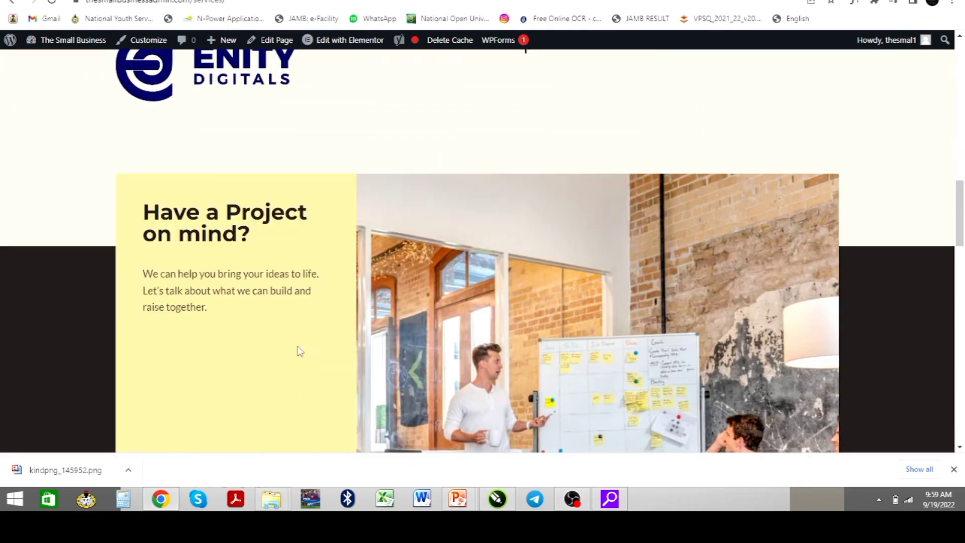
scroll(580, 306, "down", 10)
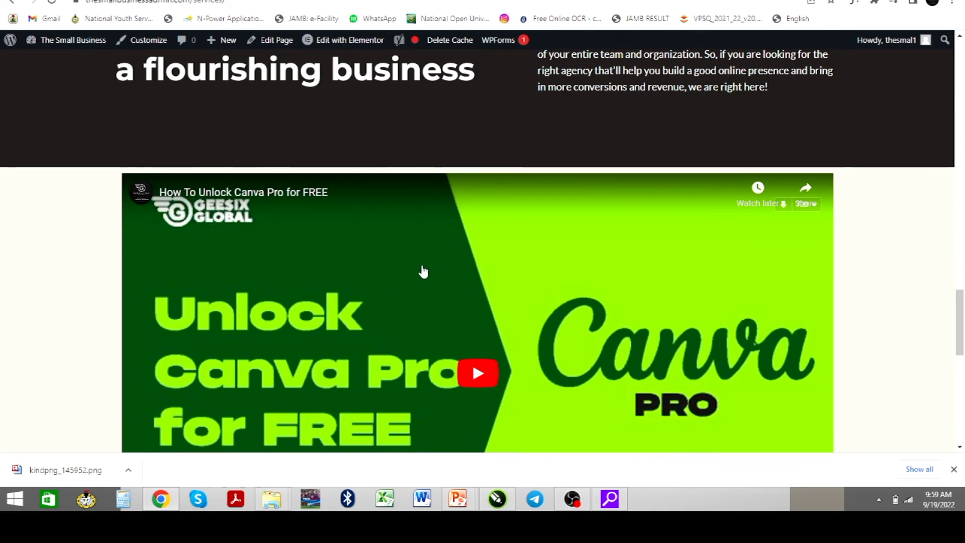
scroll(423, 271, "down", 7)
scroll(423, 271, "down", 3)
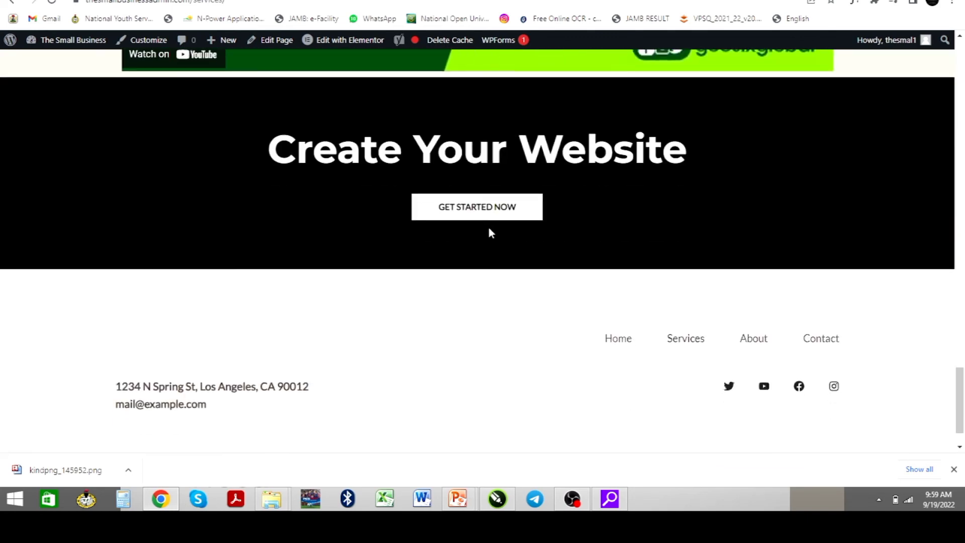
left_click(466, 217)
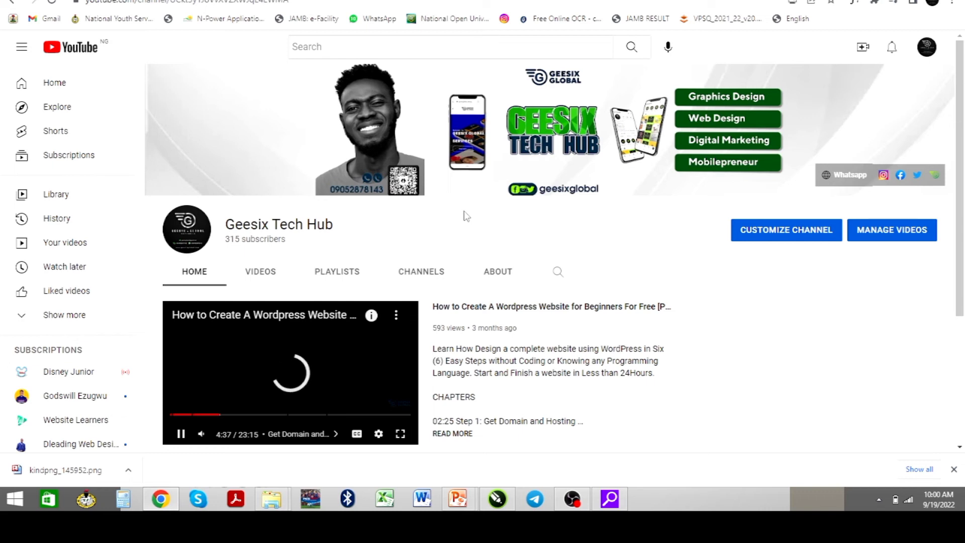
Pause the Geesix Tech Hub channel's featured video, then return to the Elementor editor
left_click(336, 334)
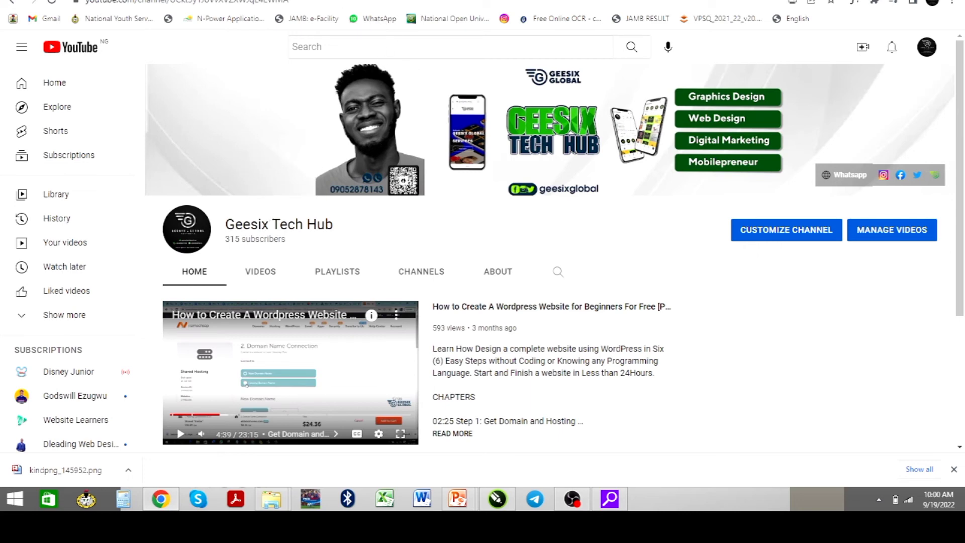
left_click(352, 1)
Scroll the preview up to the My Services banner and select that section for editing
scroll(360, 212, "up", 12)
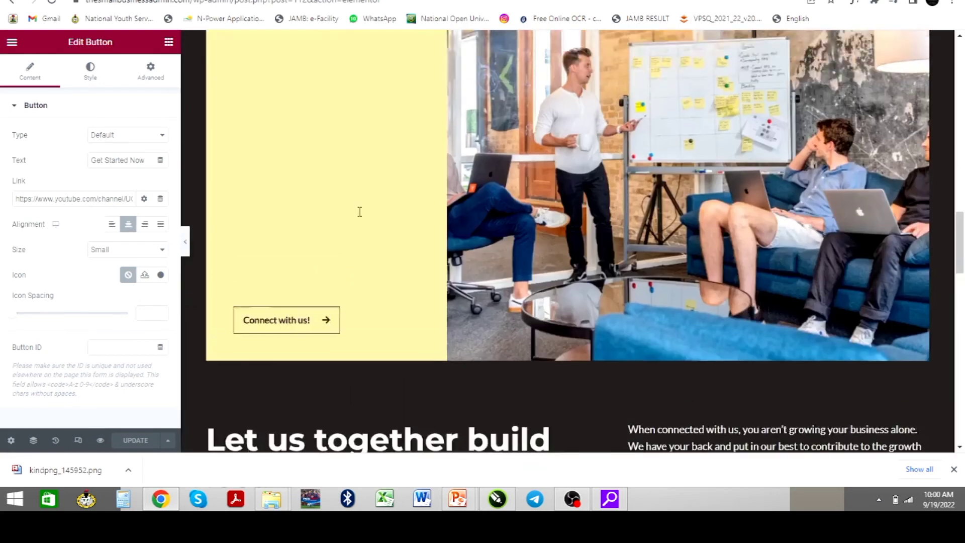
scroll(360, 212, "up", 10)
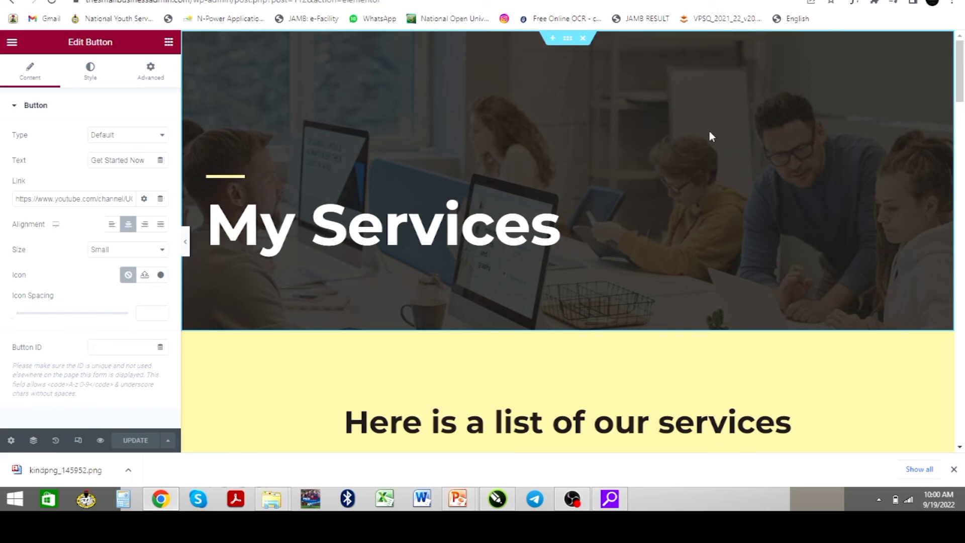
left_click(568, 41)
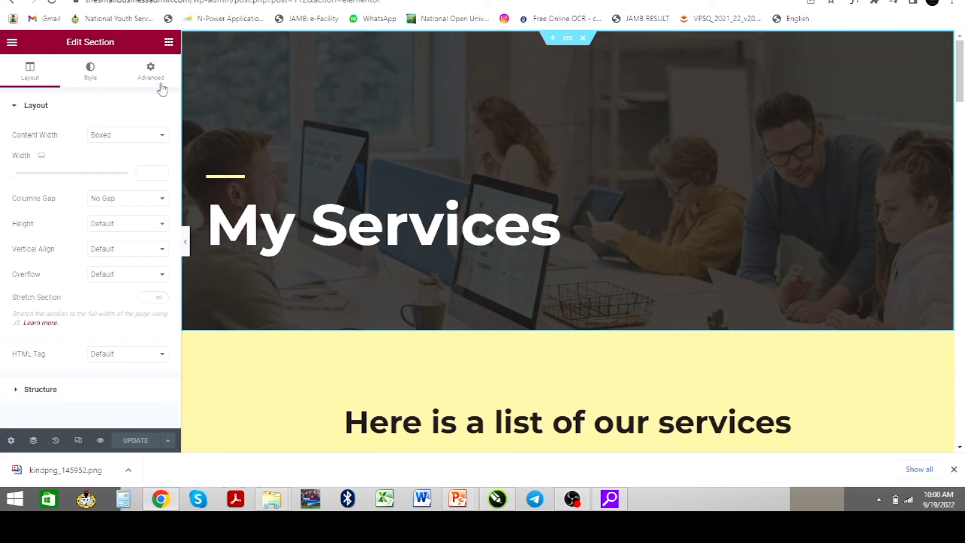
In the section's Style settings, choose a new image to replace the hero-bg.jpg background
left_click(90, 71)
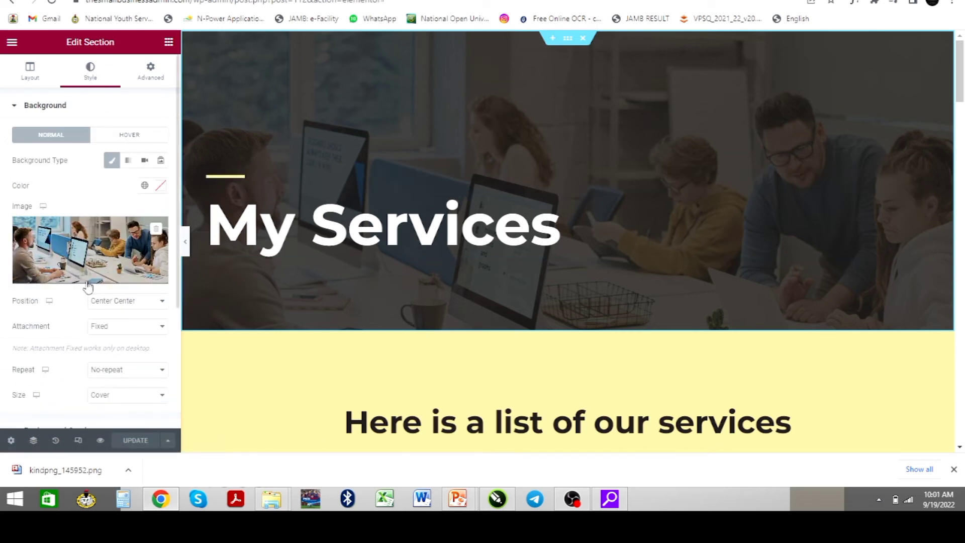
mouse_move(89, 284)
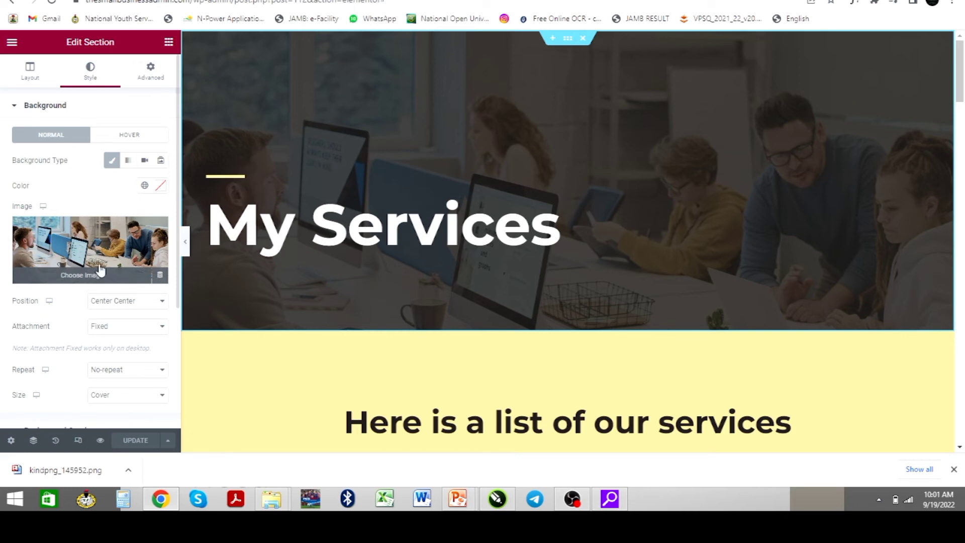
left_click(151, 235)
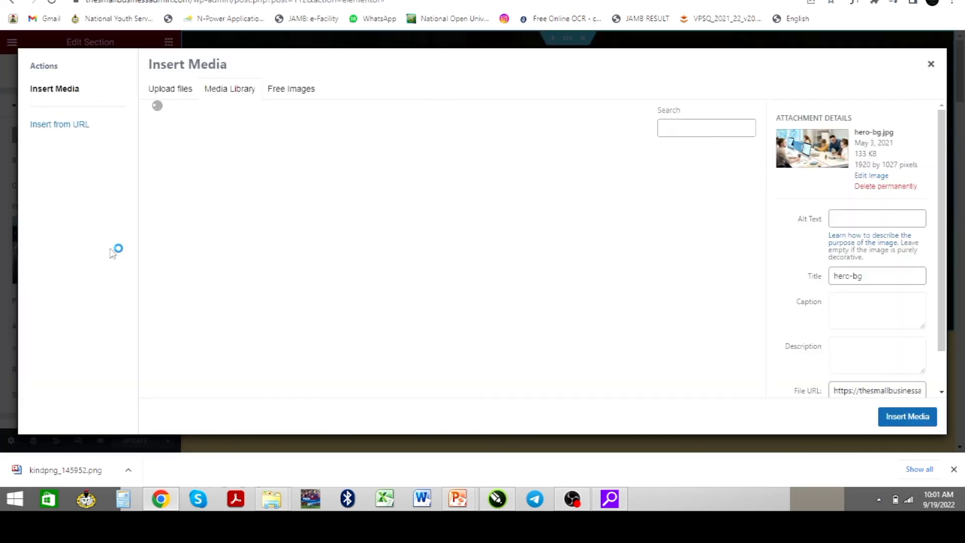
Upload the Geesix Web Design image and insert it as the My Services background
left_click(174, 93)
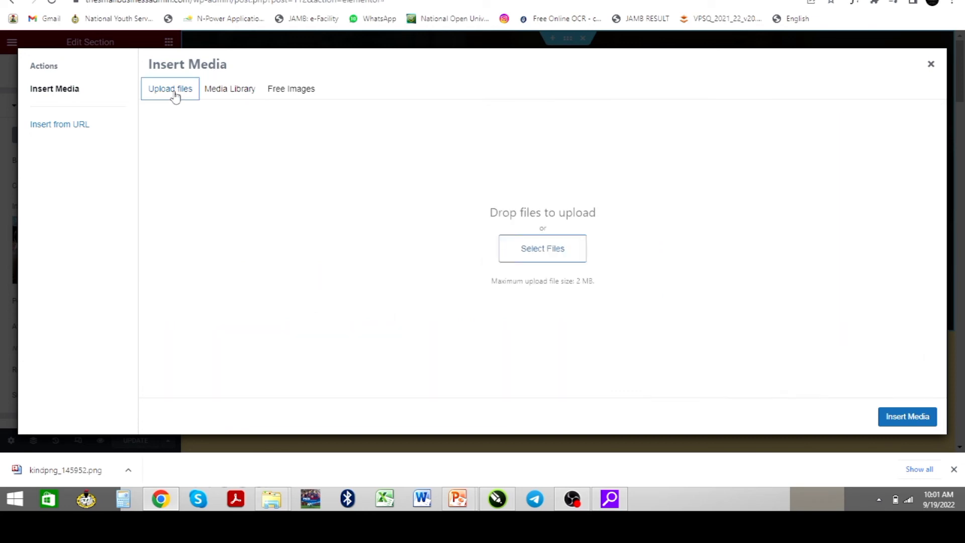
left_click(541, 250)
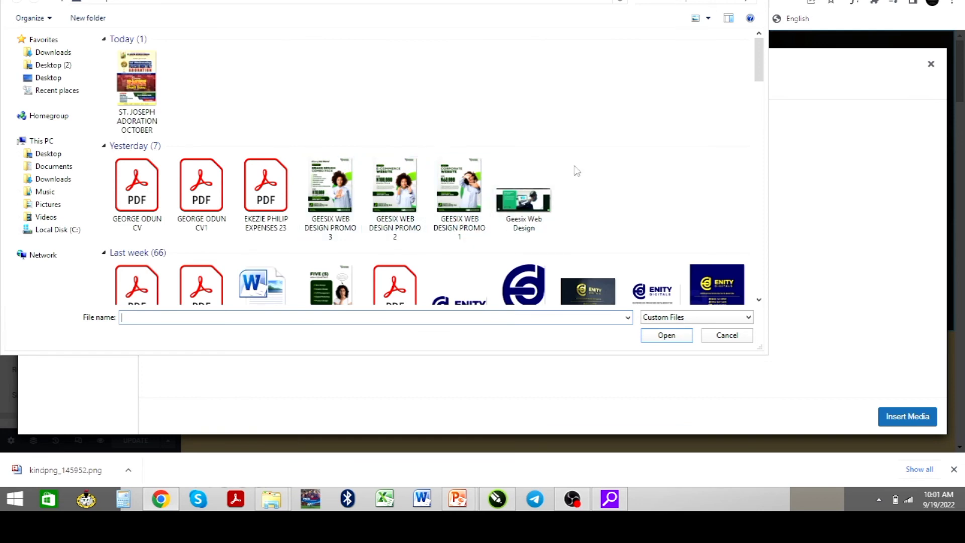
left_click(528, 208)
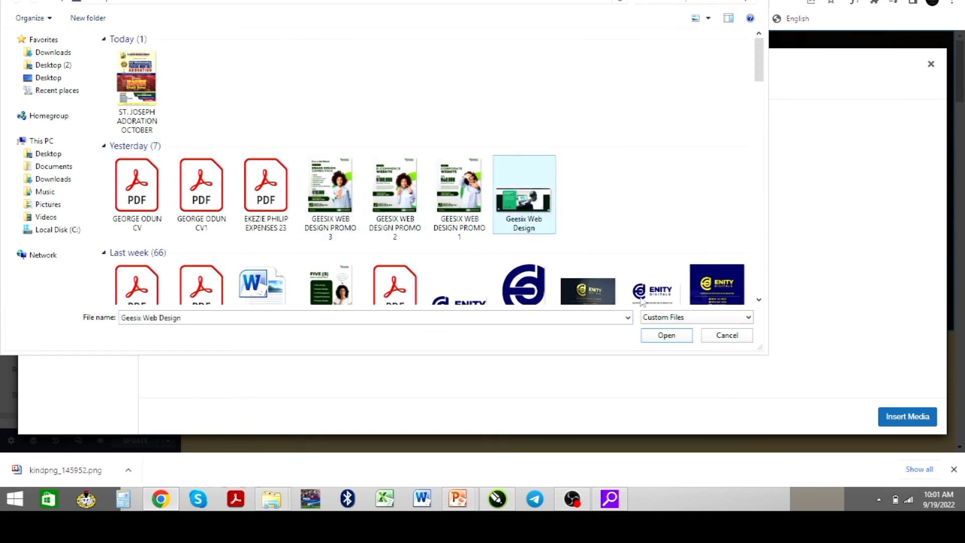
left_click(665, 337)
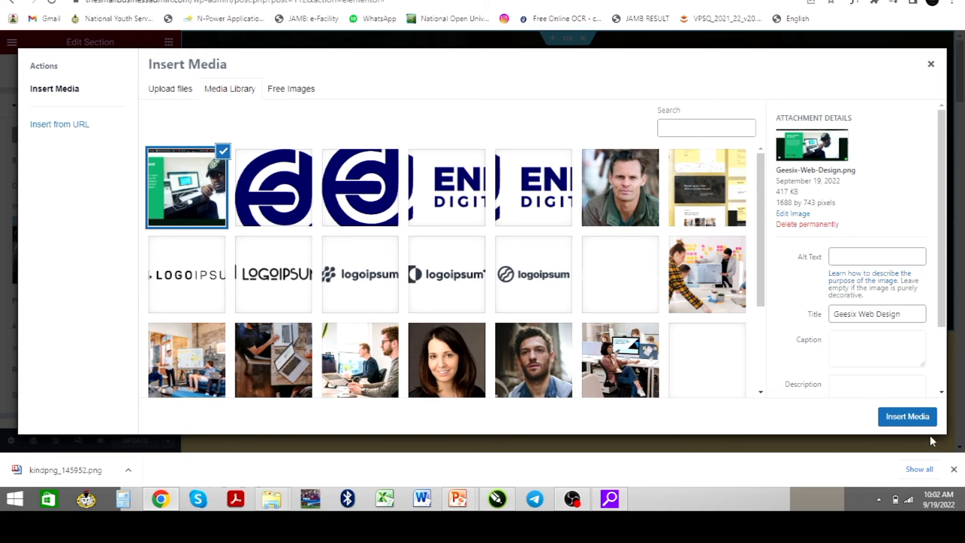
left_click(898, 421)
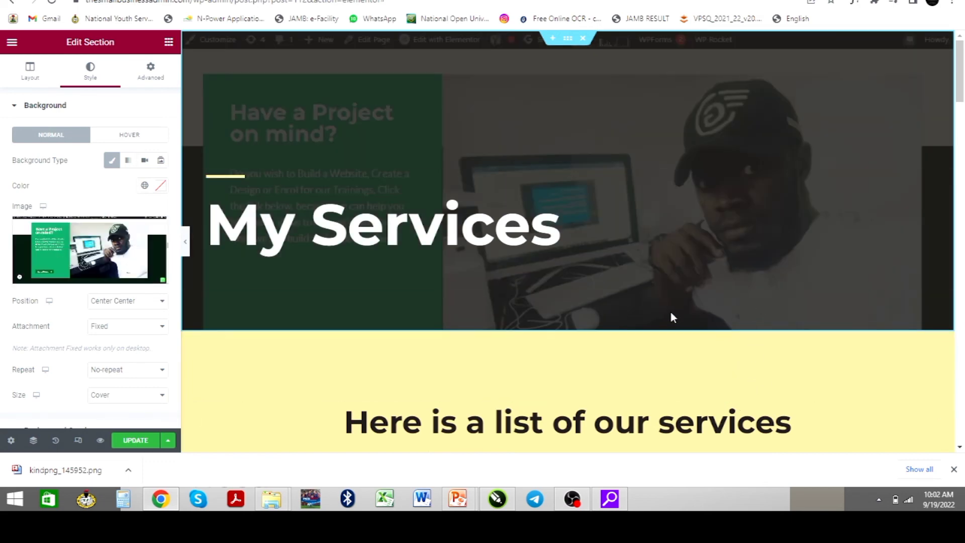
Save the Services page with UPDATE
scroll(669, 312, "down", 2)
scroll(666, 316, "up", 2)
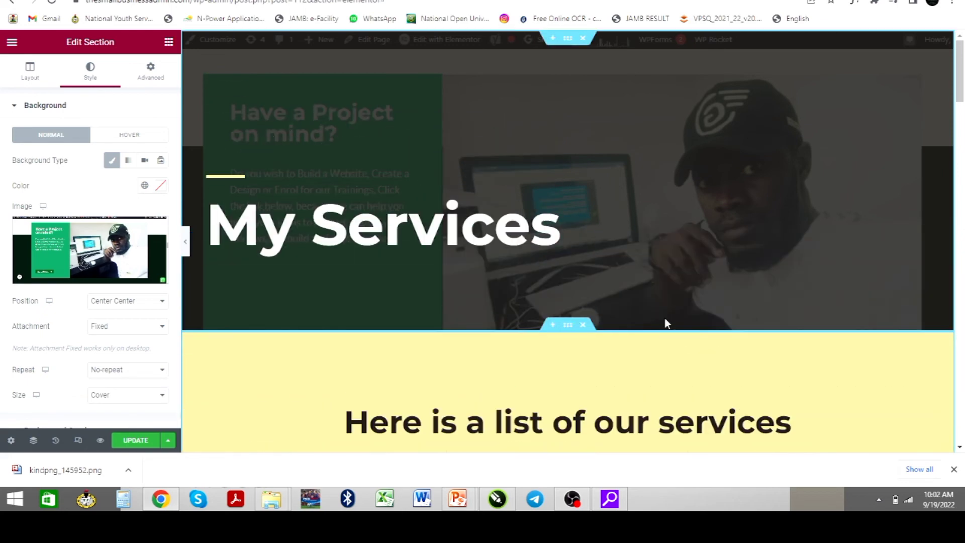
scroll(601, 283, "down", 4)
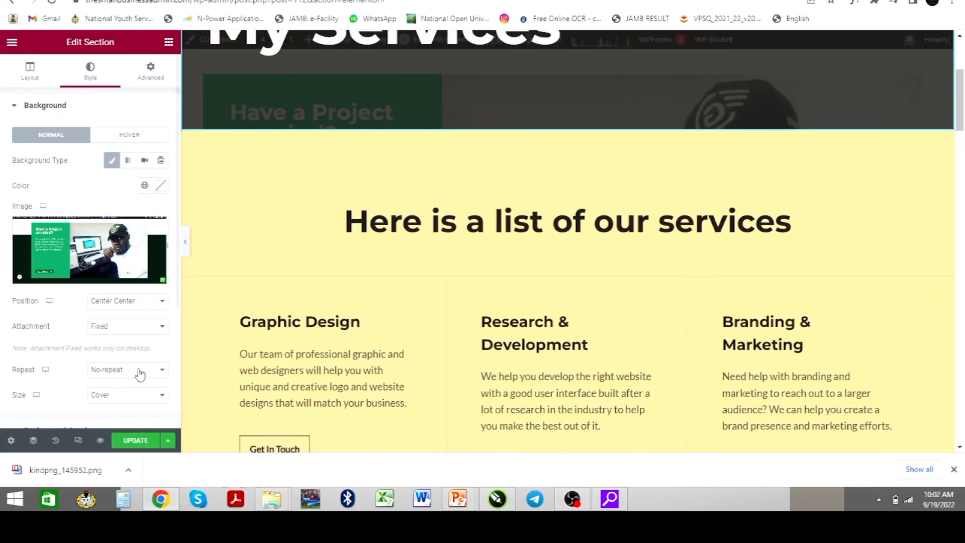
left_click(140, 447)
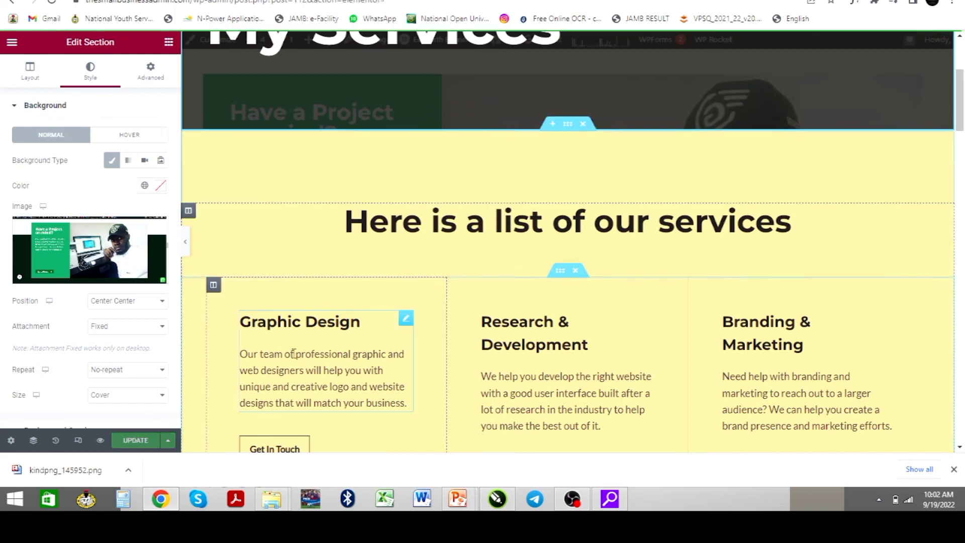
Exit Elementor from its main menu, choosing Decide Later for the exit destination
scroll(294, 355, "up", 4)
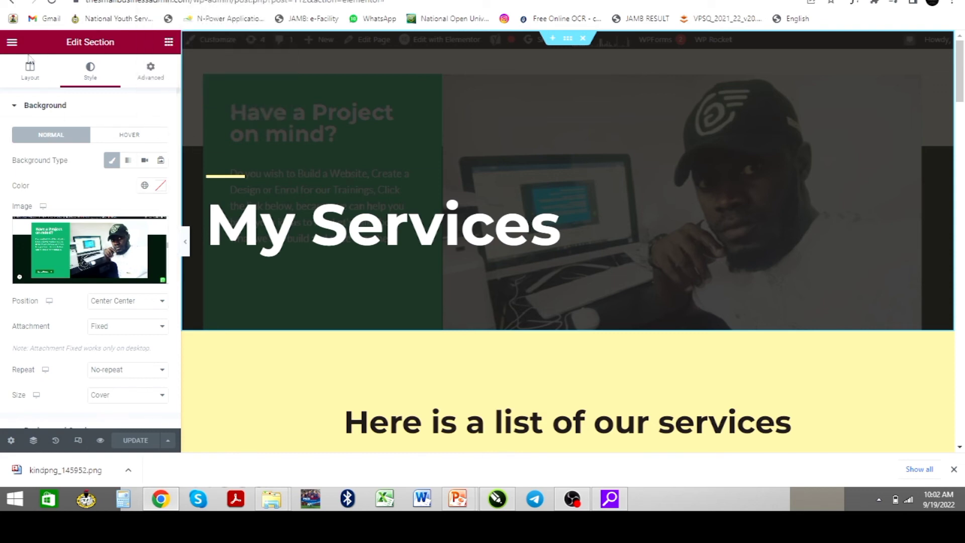
left_click(13, 45)
left_click(60, 330)
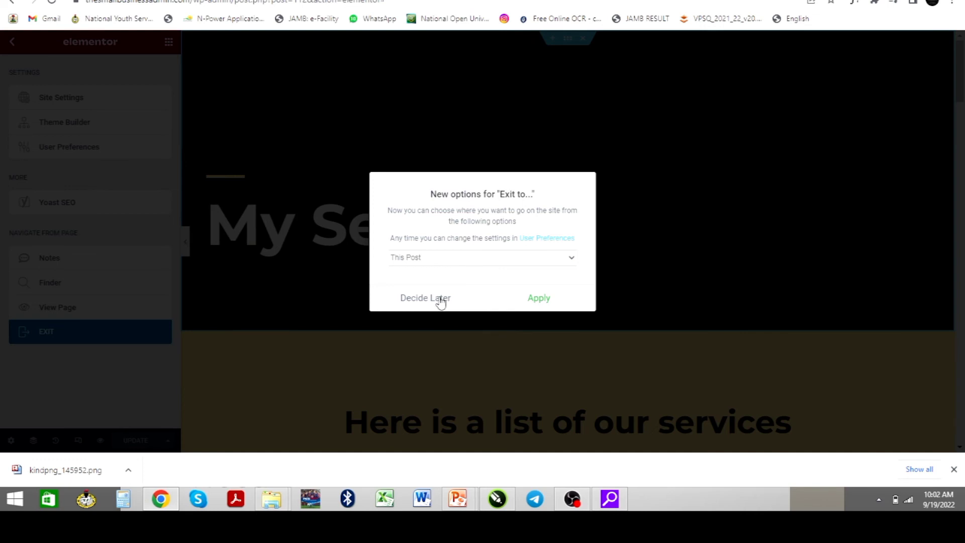
left_click(407, 298)
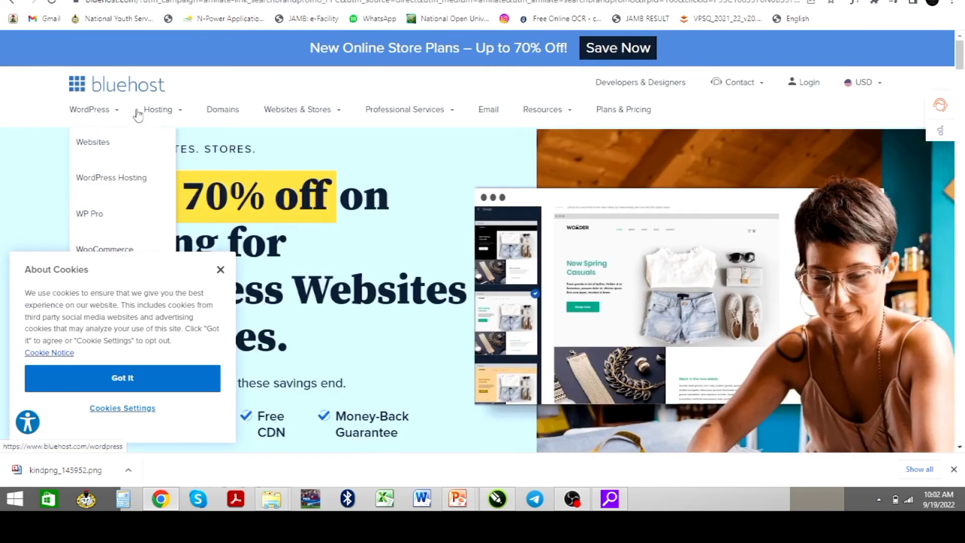
Look over Bluehost's WordPress, Hosting and Websites & Stores menus, then return to wp-admin
mouse_move(183, 120)
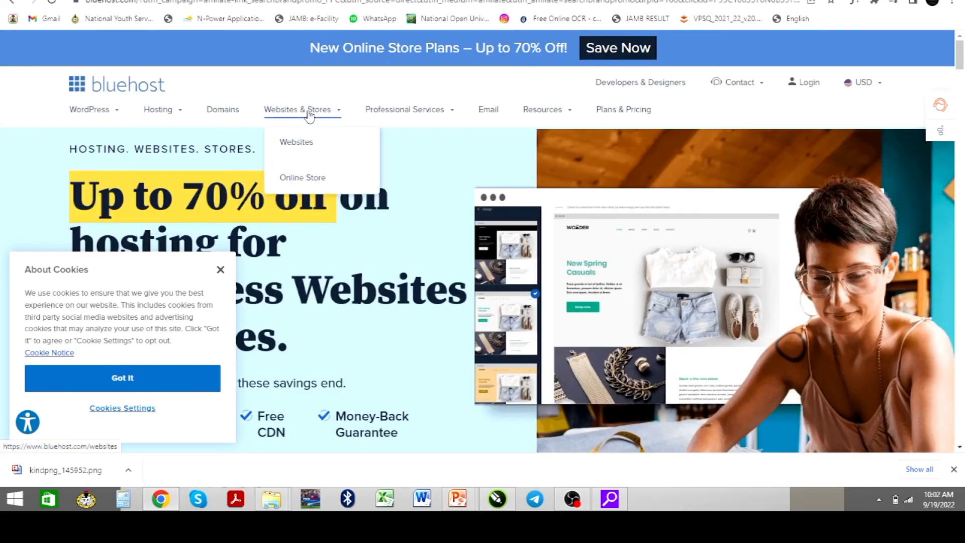
mouse_move(551, 121)
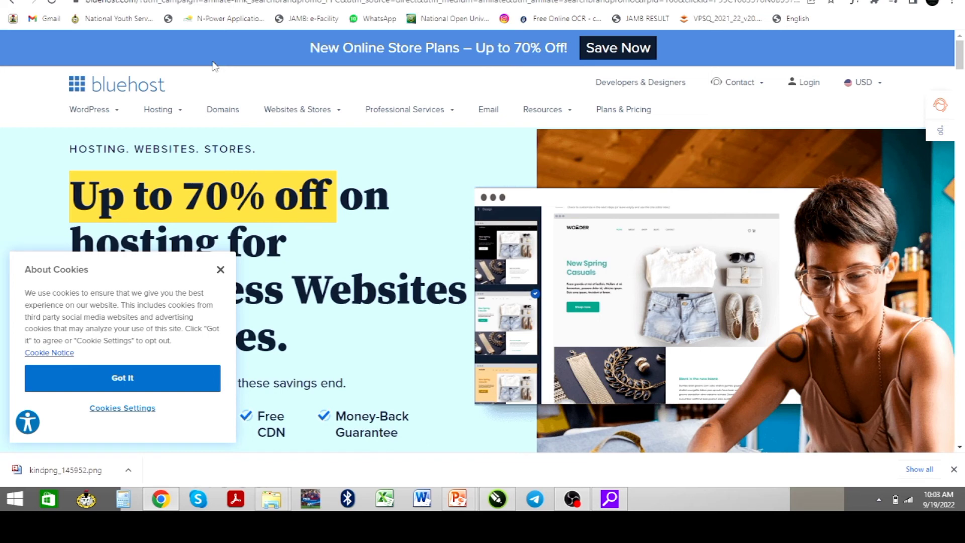
left_click(199, 0)
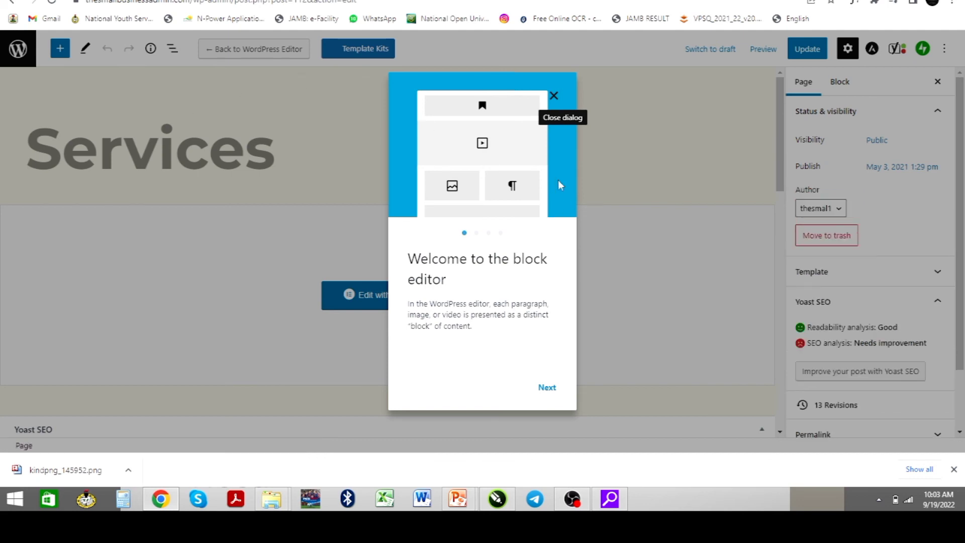
Dismiss the block editor welcome guide and head to the dashboard, waiting out the unresponsive page
left_click(547, 387)
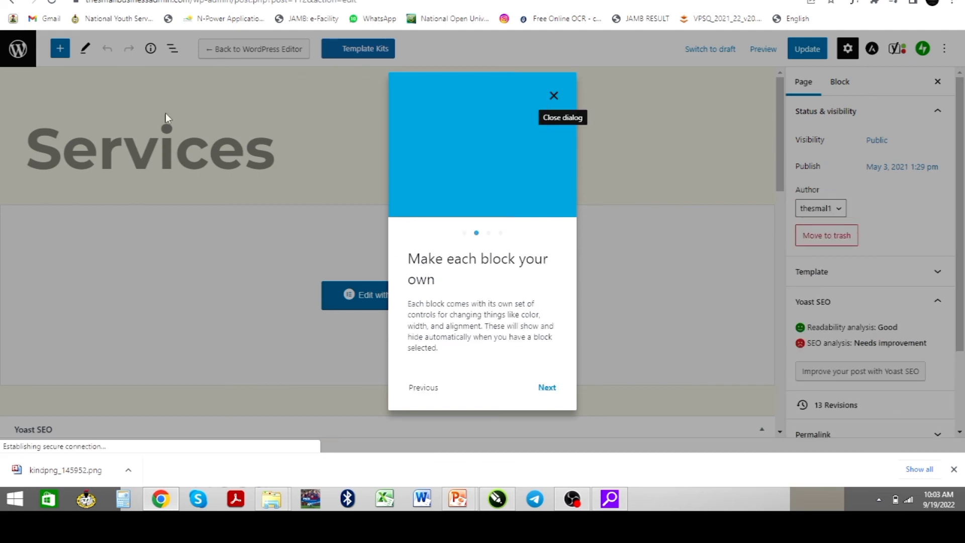
left_click(17, 52)
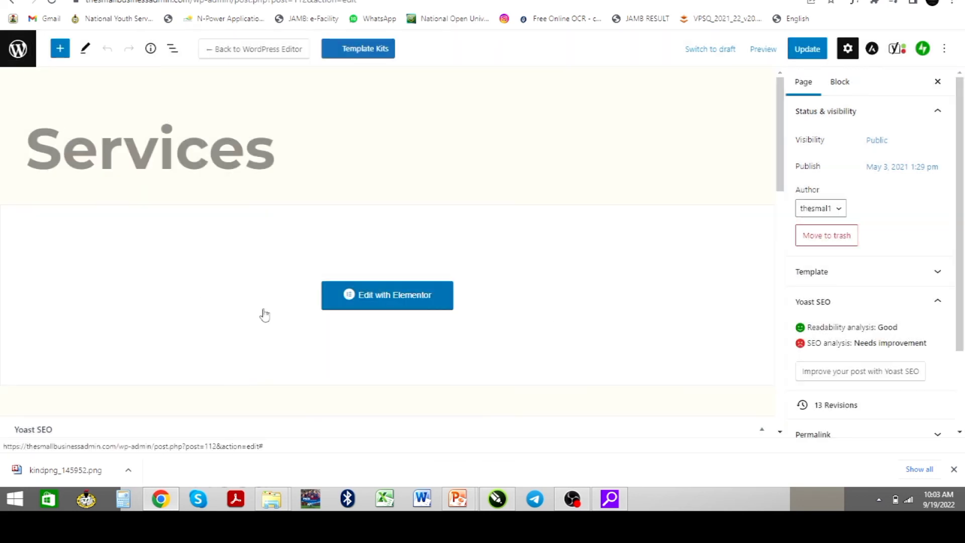
left_click(19, 50)
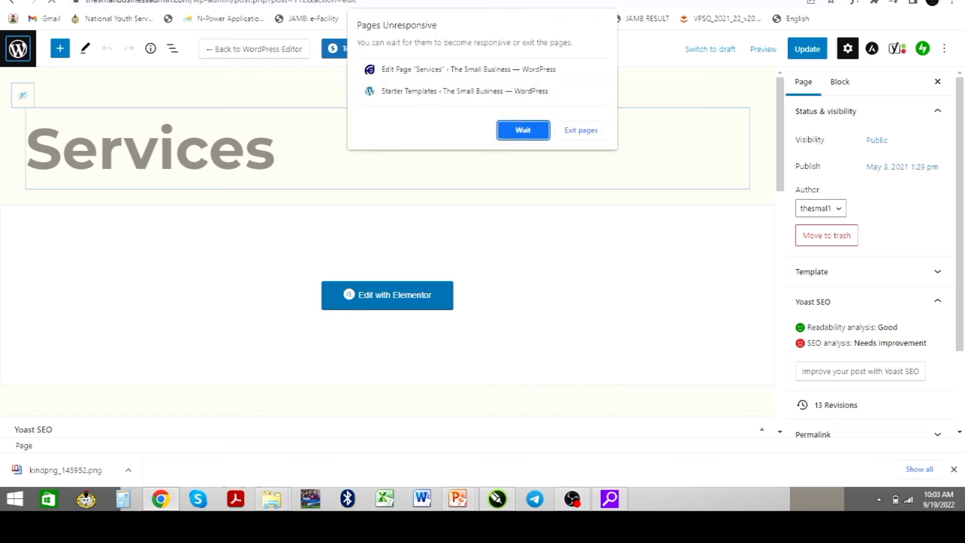
left_click(532, 134)
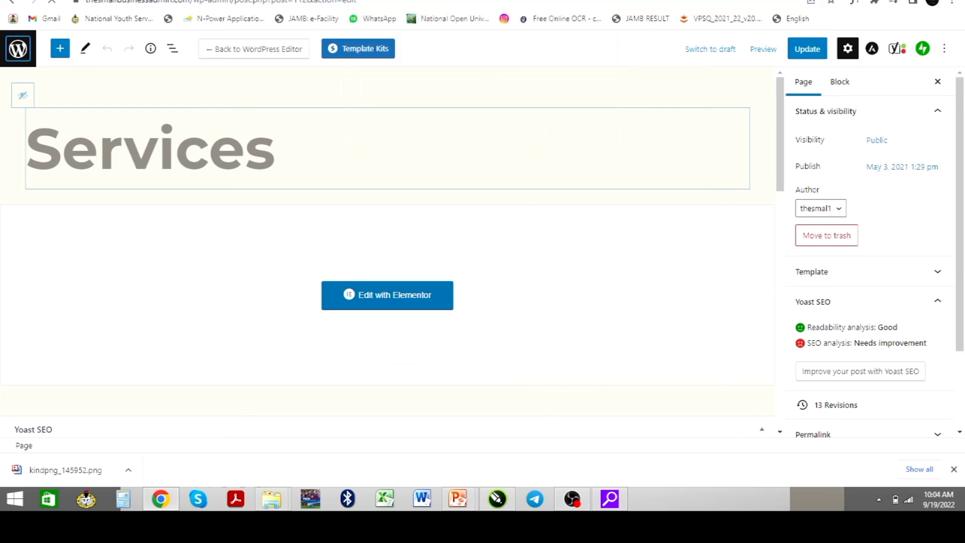
Check the YouTube tab and live Services page, then choose Dashboard from the admin-bar site menu
left_click(252, 0)
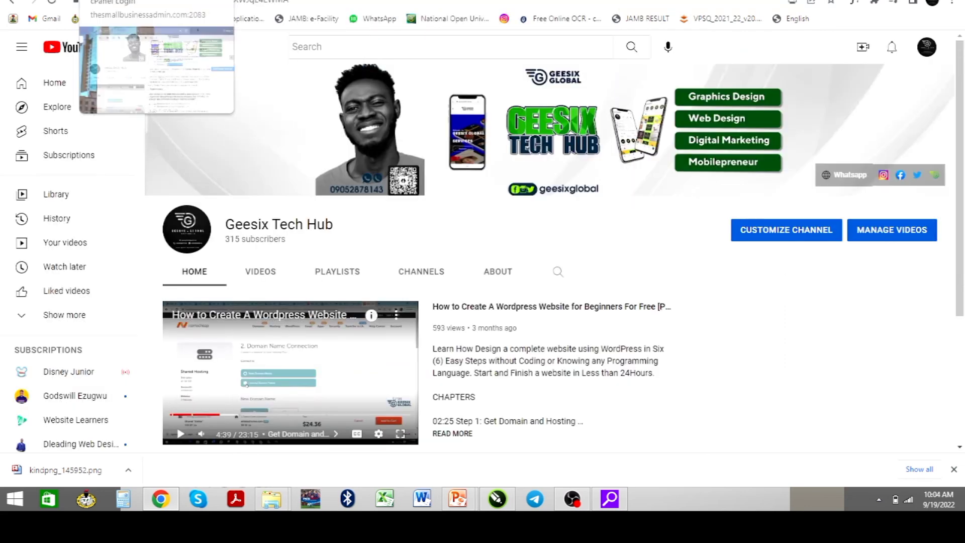
left_click(15, 2)
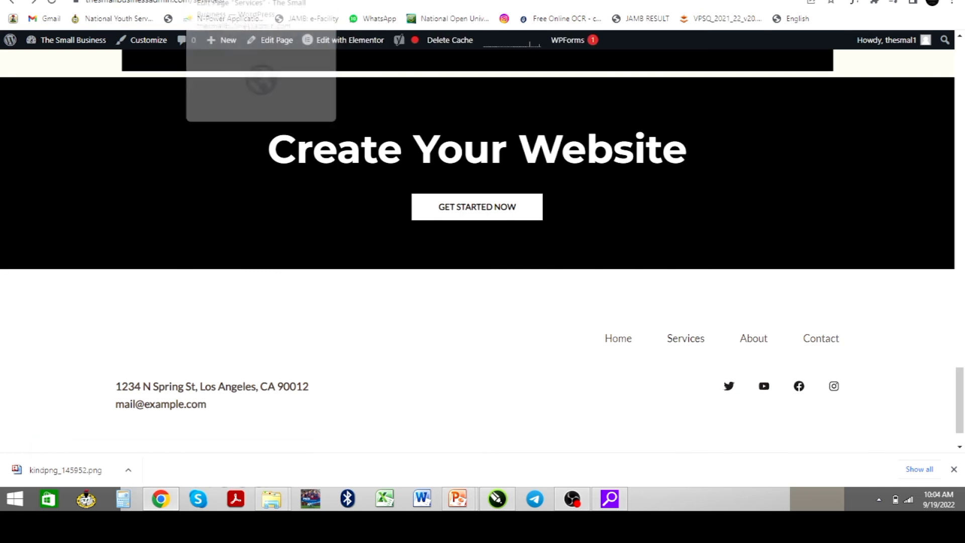
left_click(226, 0)
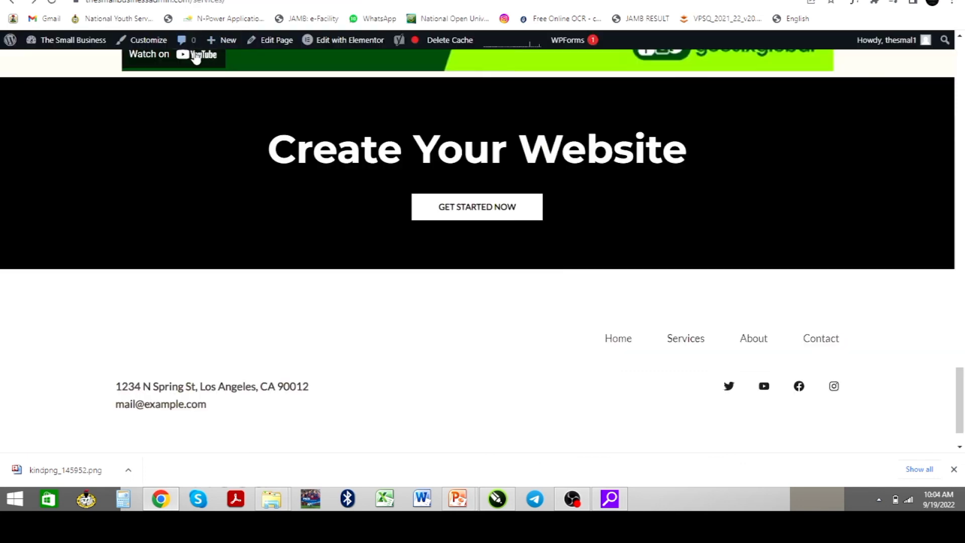
mouse_move(31, 47)
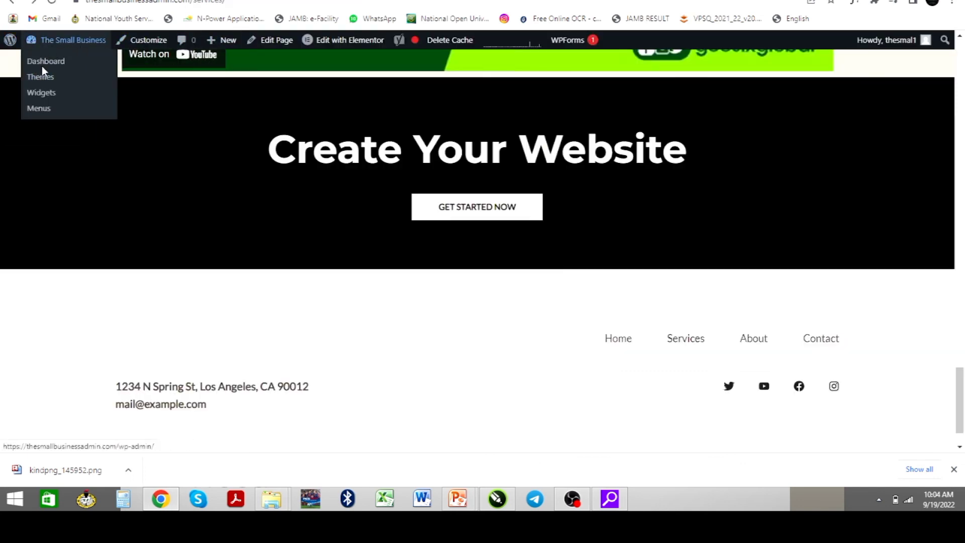
left_click(51, 63)
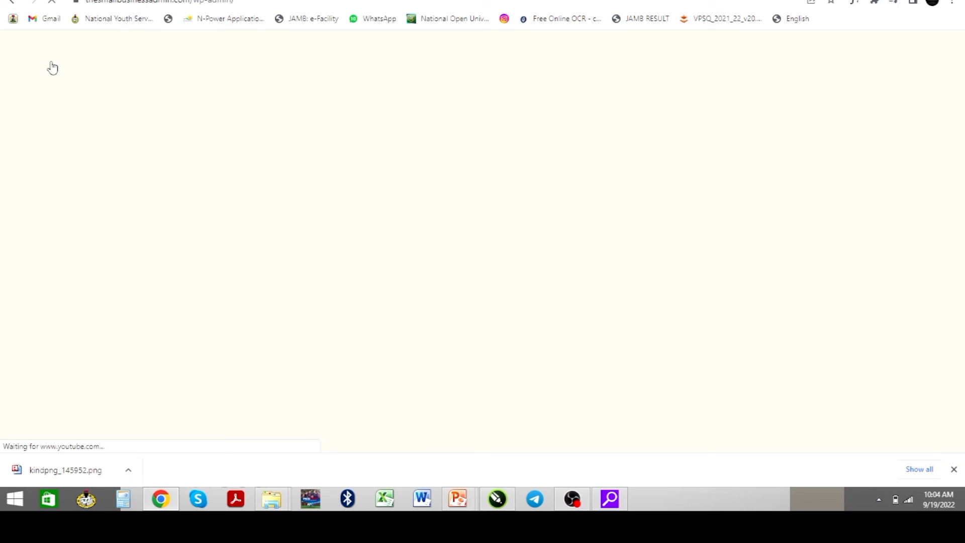
Browse the All Pages list, then add a new page
left_click(100, 0)
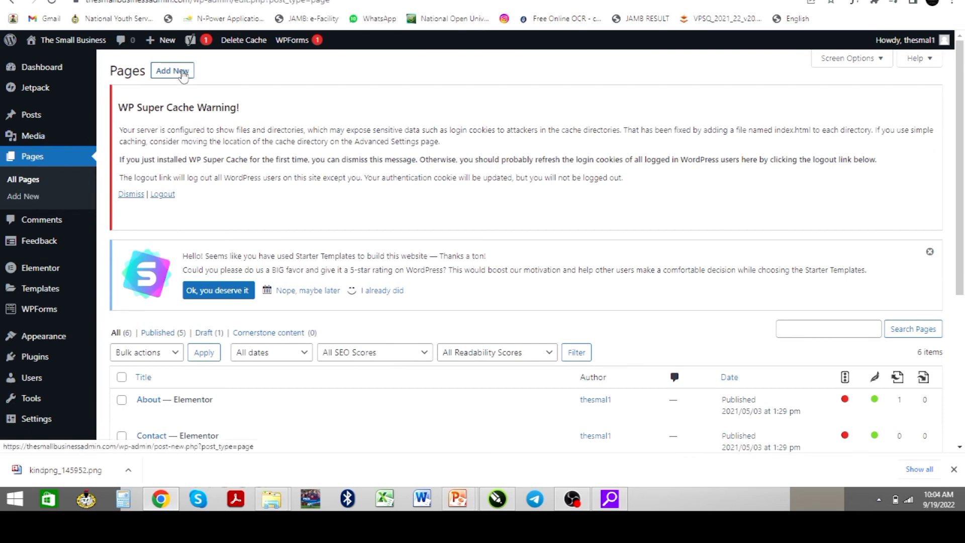
scroll(211, 193, "down", 1)
scroll(211, 193, "down", 3)
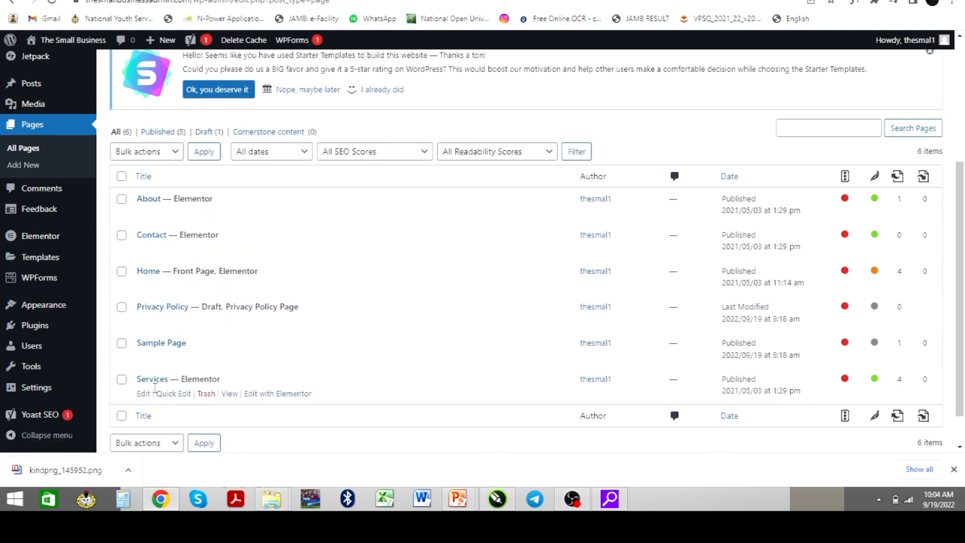
scroll(191, 319, "up", 4)
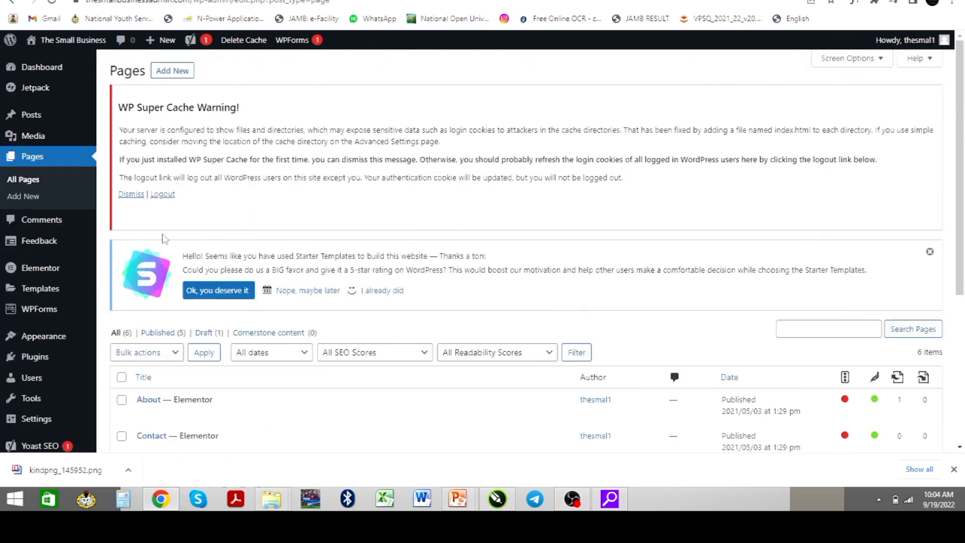
left_click(161, 73)
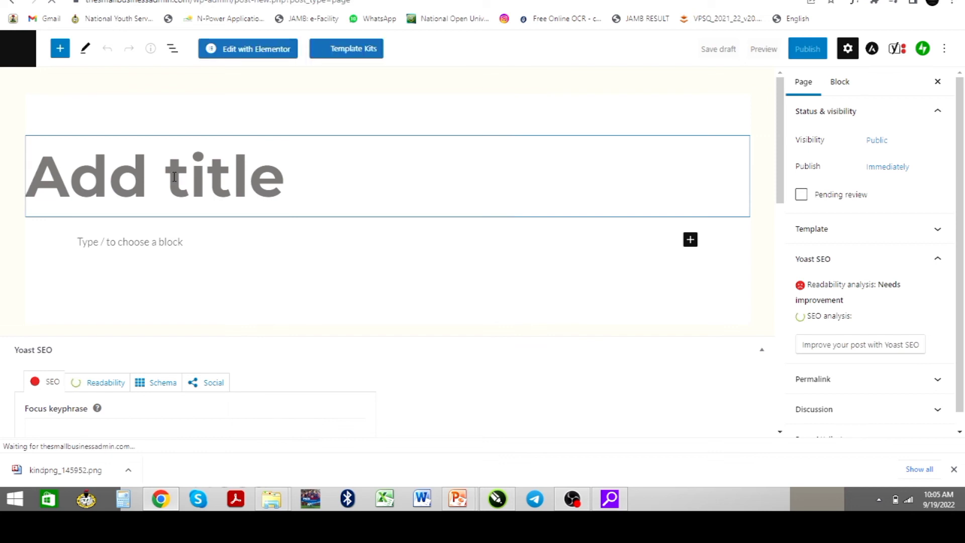
Title the new page 'Blog' and publish it, waiting out Chrome's unresponsive-page prompt
type("Blog")
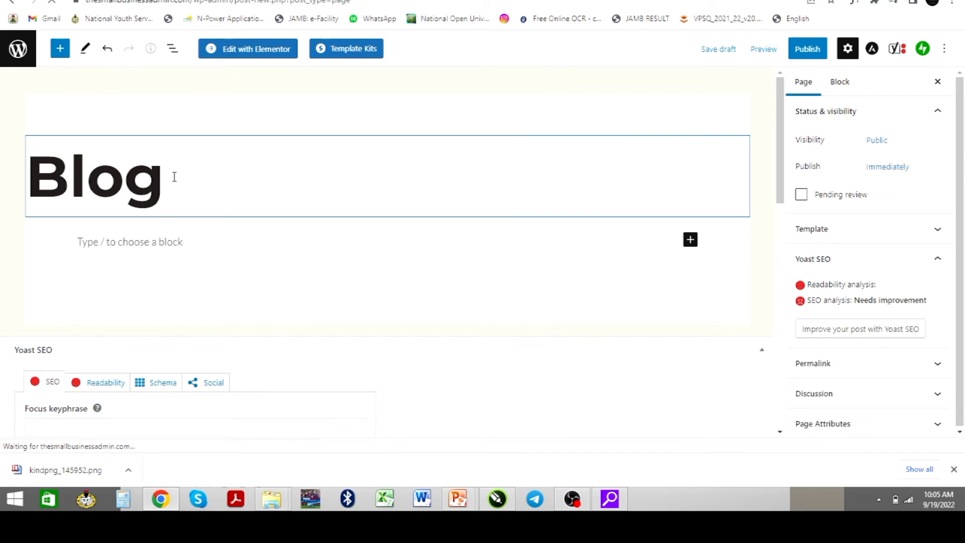
left_click(805, 50)
left_click(844, 54)
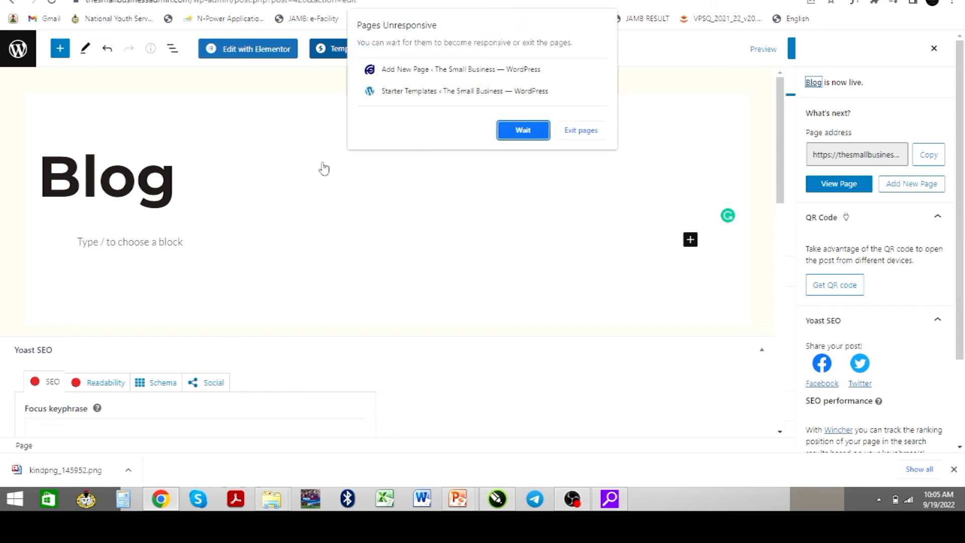
left_click(514, 131)
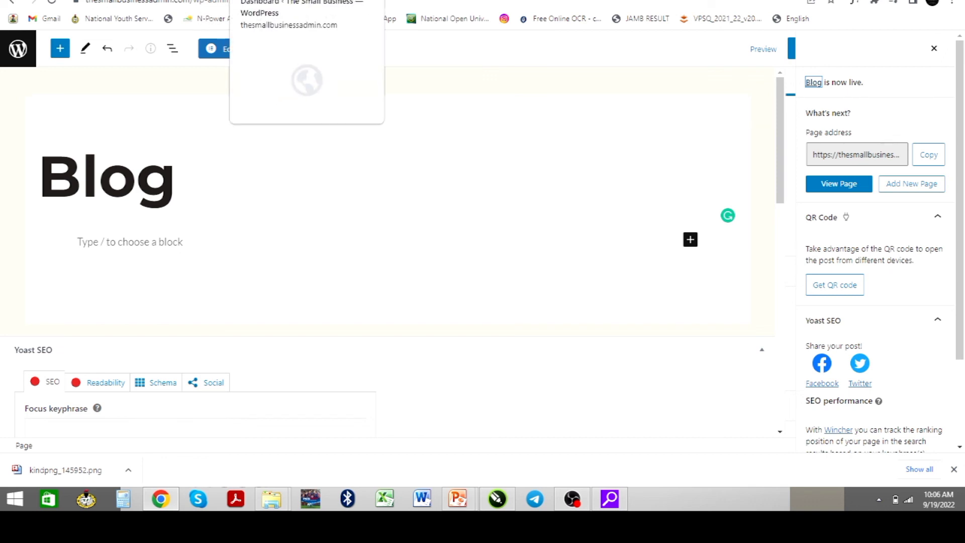
Open the Installed Plugins list from the WordPress dashboard
left_click(259, 0)
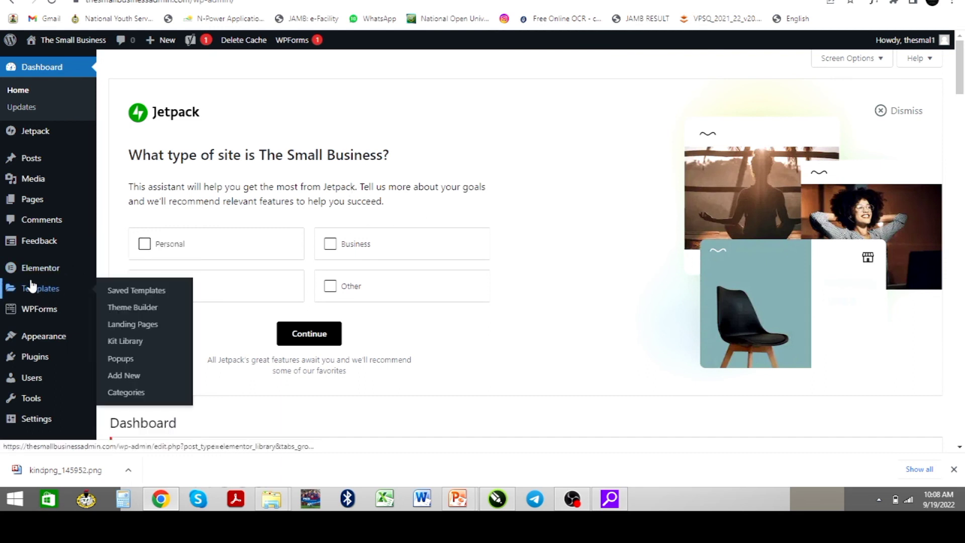
mouse_move(35, 359)
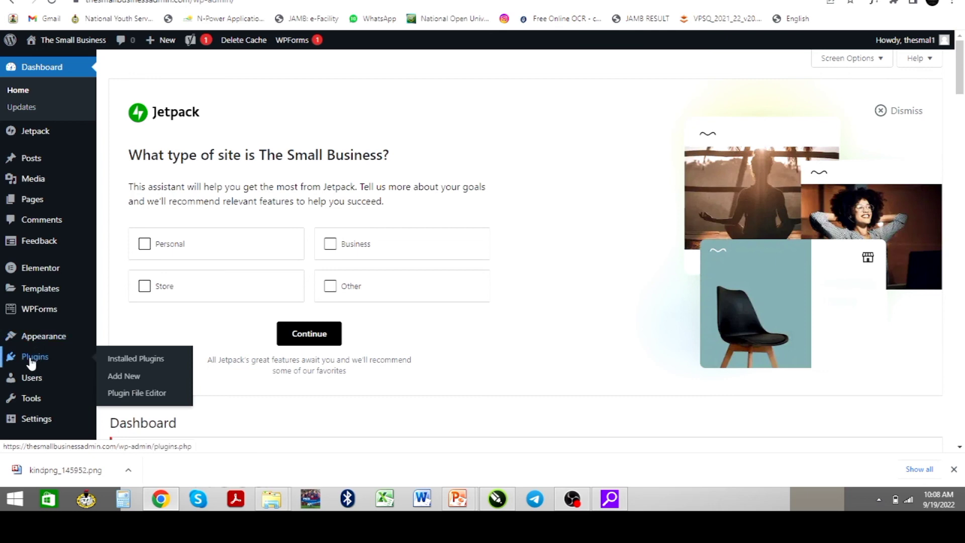
left_click(34, 357)
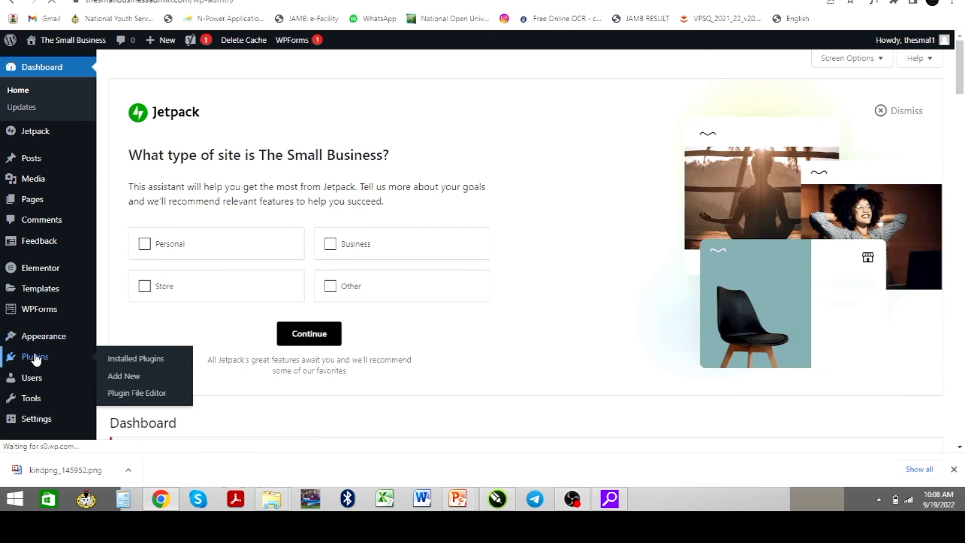
left_click(35, 358)
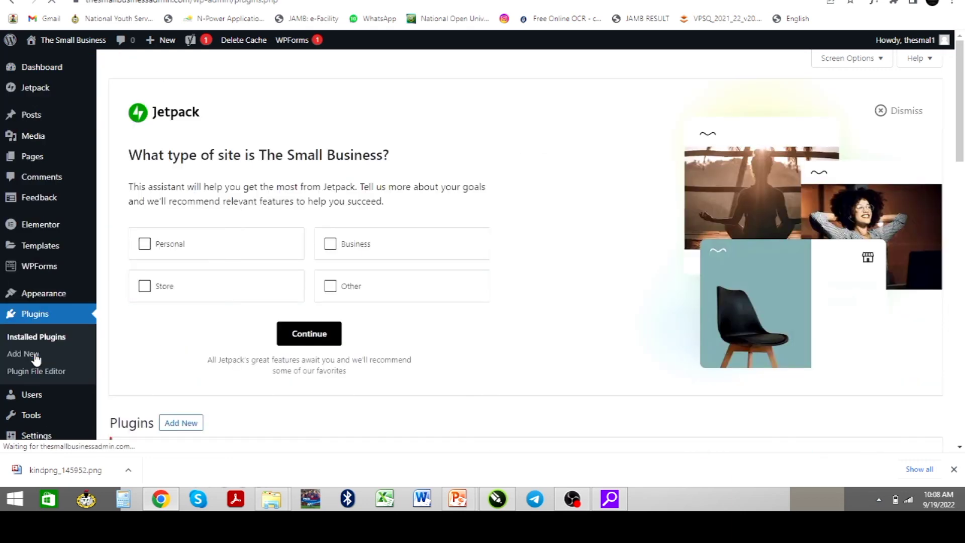
Review the 11 installed plugins, then go to Add Plugins and ready the search box
scroll(198, 397, "down", 2)
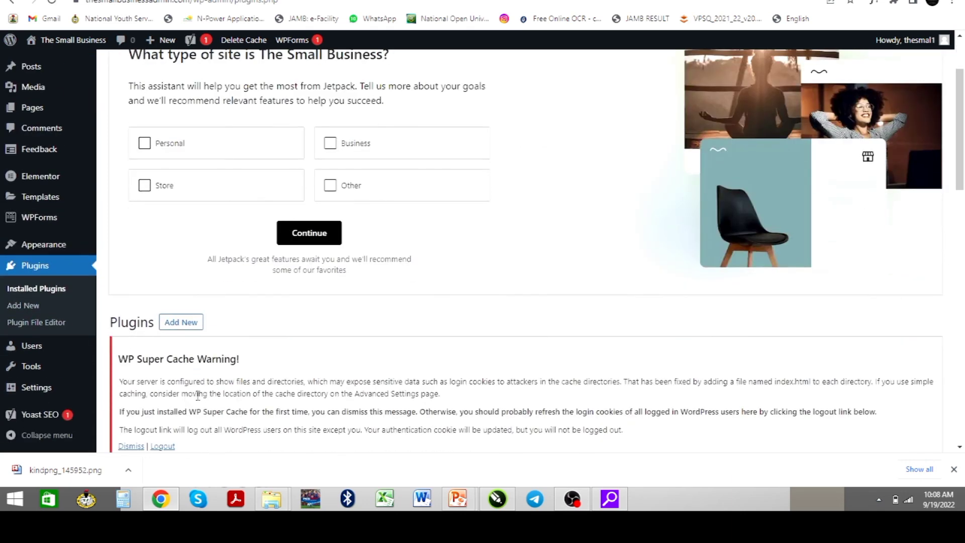
scroll(158, 354, "down", 9)
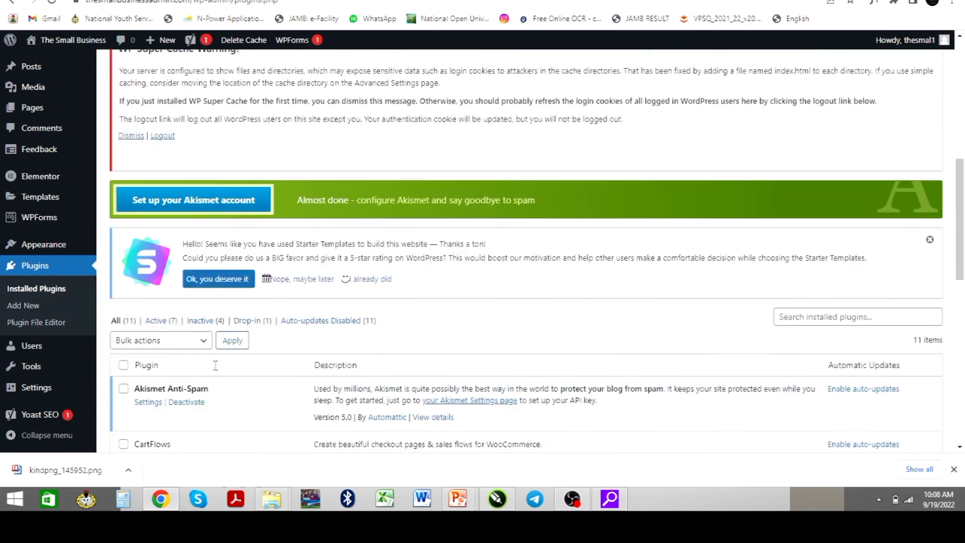
scroll(168, 347, "down", 2)
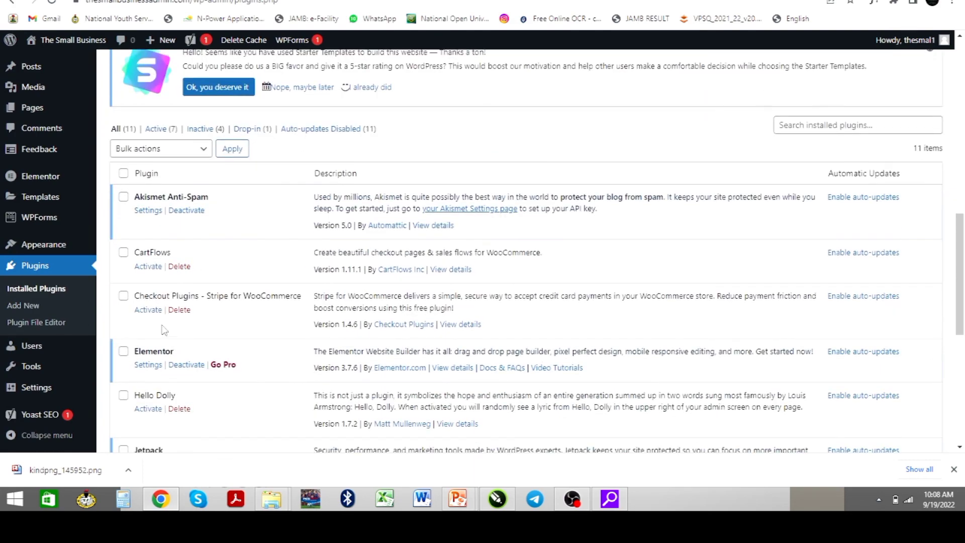
scroll(165, 337, "down", 2)
scroll(166, 336, "down", 6)
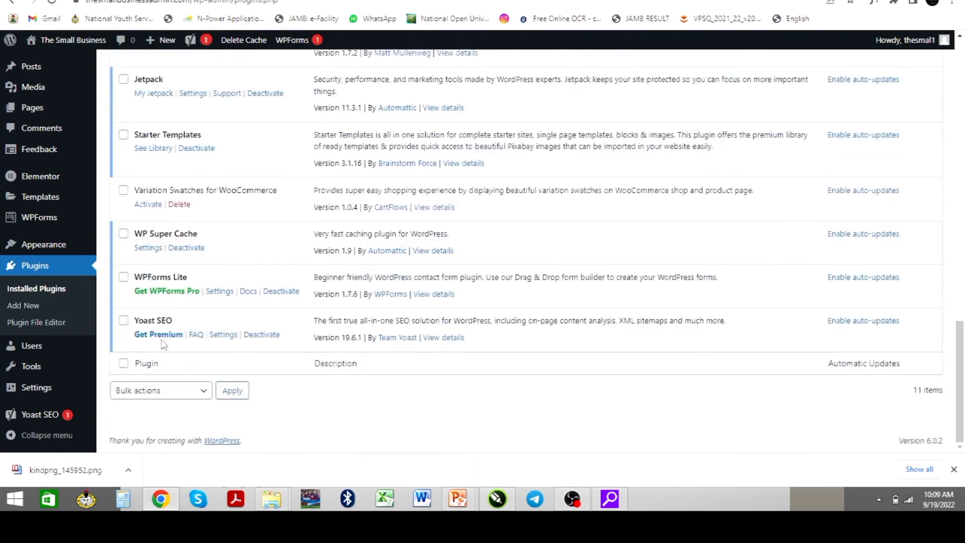
scroll(161, 345, "up", 20)
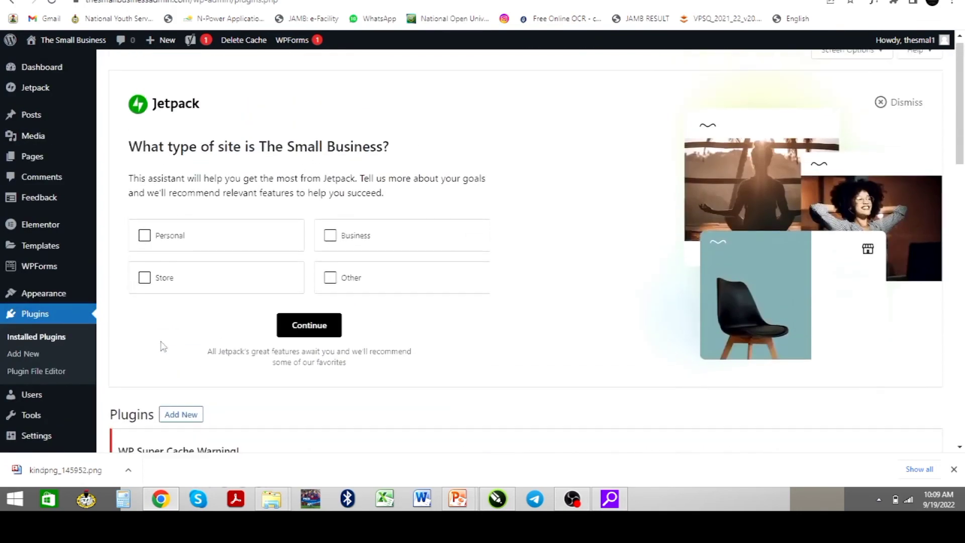
scroll(189, 392, "down", 2)
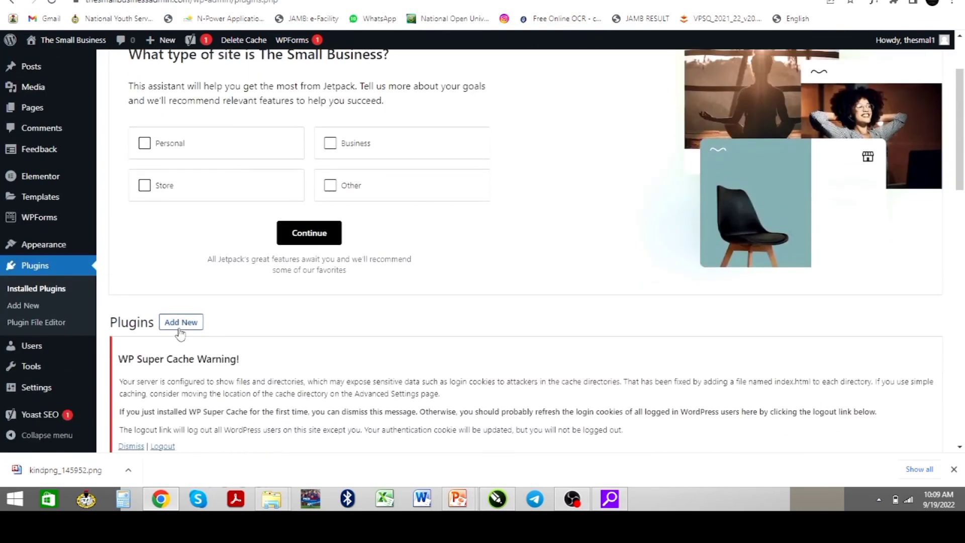
left_click(180, 323)
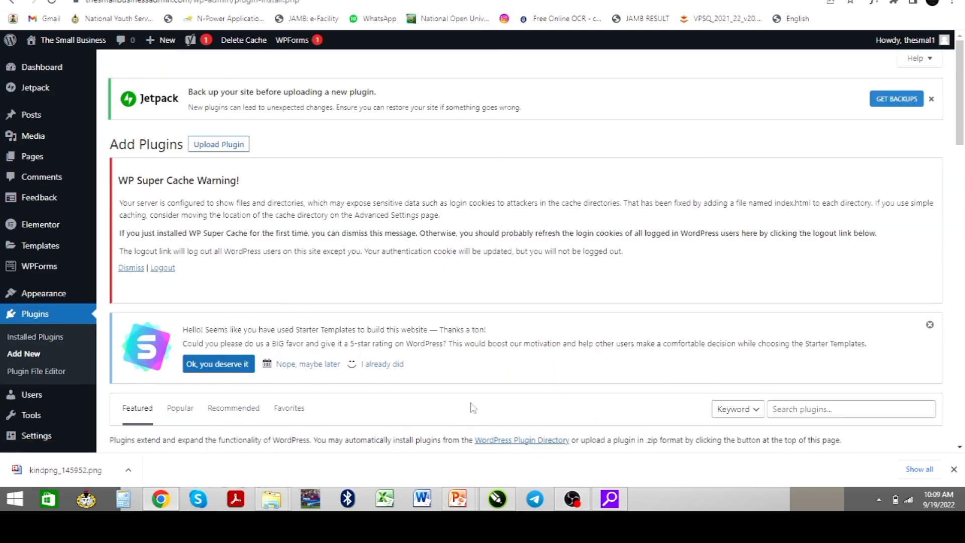
left_click(801, 413)
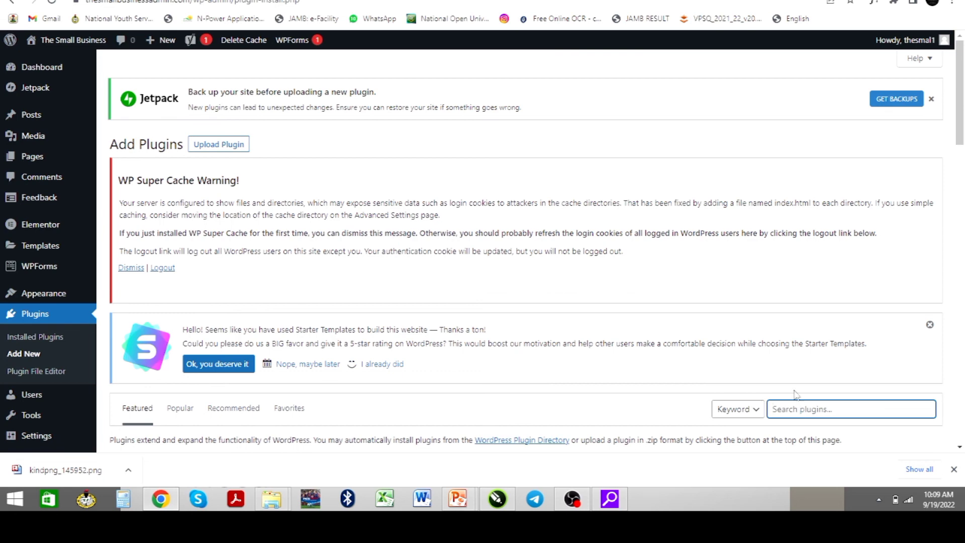
Search the plugin directory for 'woocommerce' and review the 1,036 results
scroll(796, 394, "down", 4)
type("w")
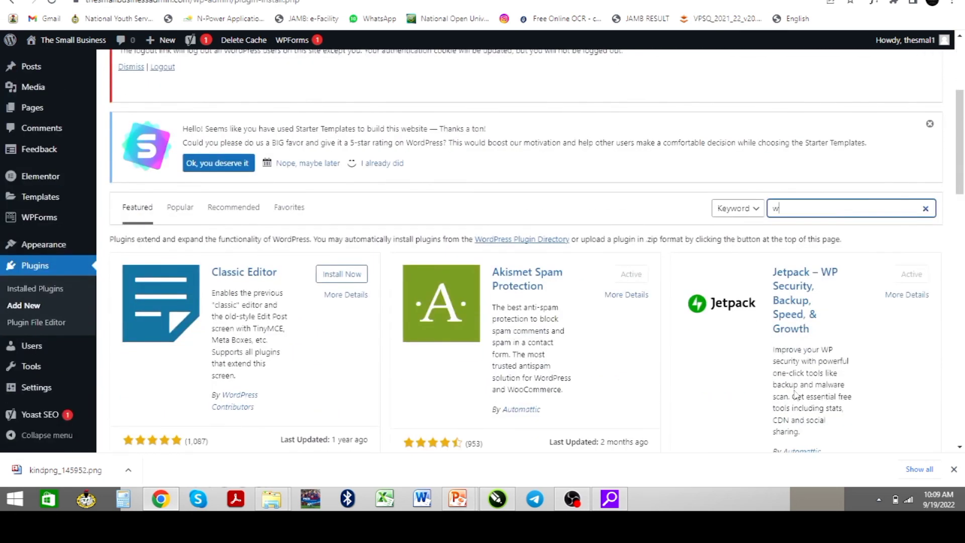
type("oocommerce")
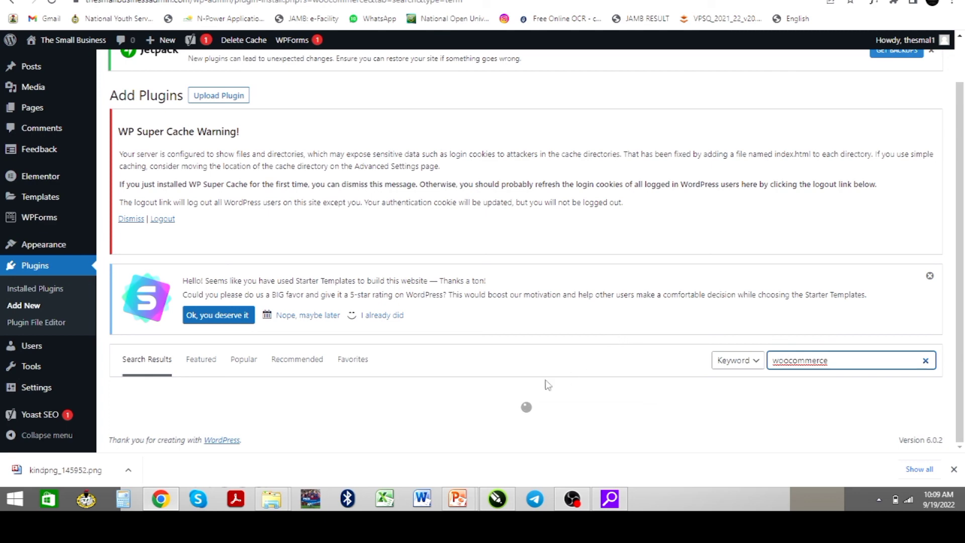
scroll(545, 379, "down", 4)
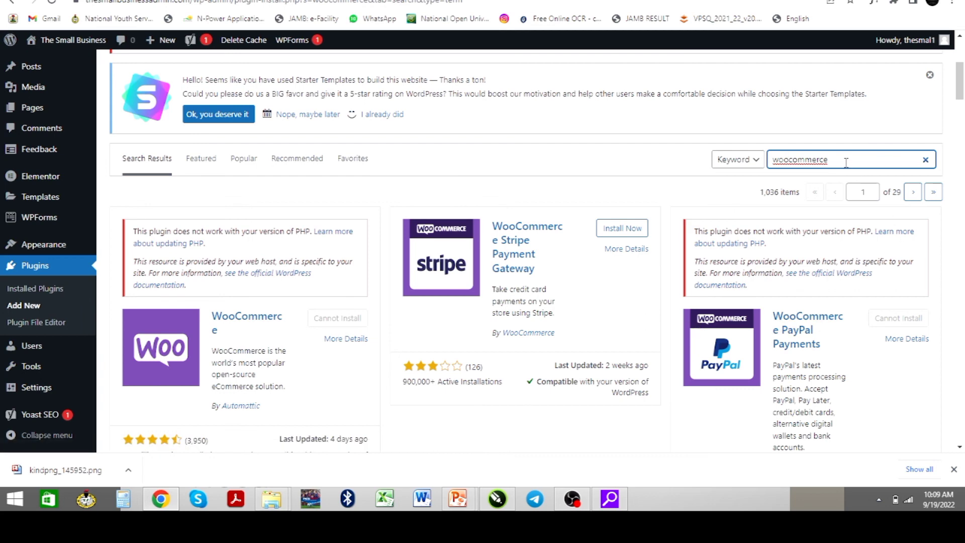
left_click_drag(846, 161, 773, 167)
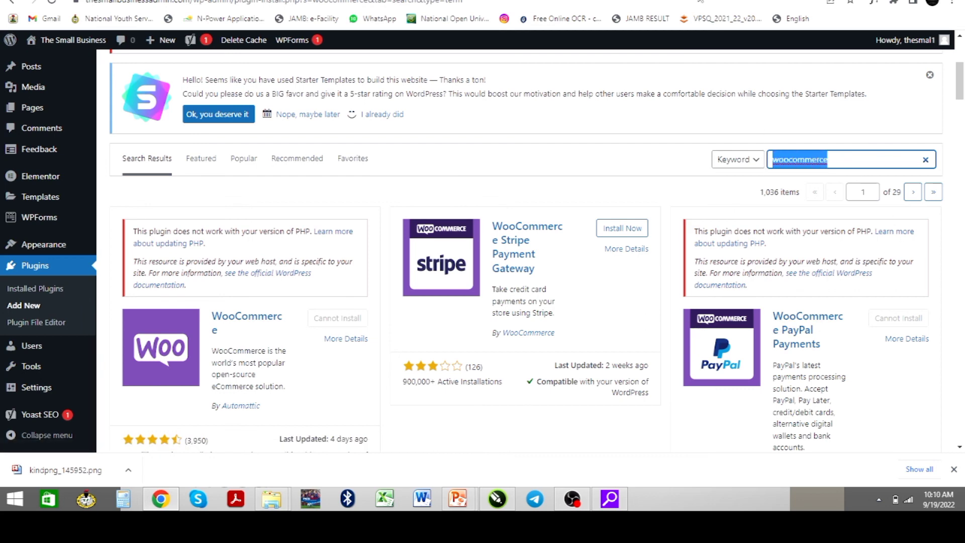
Cycle through the Geesix Global, install confirmation and page editor browser tabs
key("ctrl+Tab")
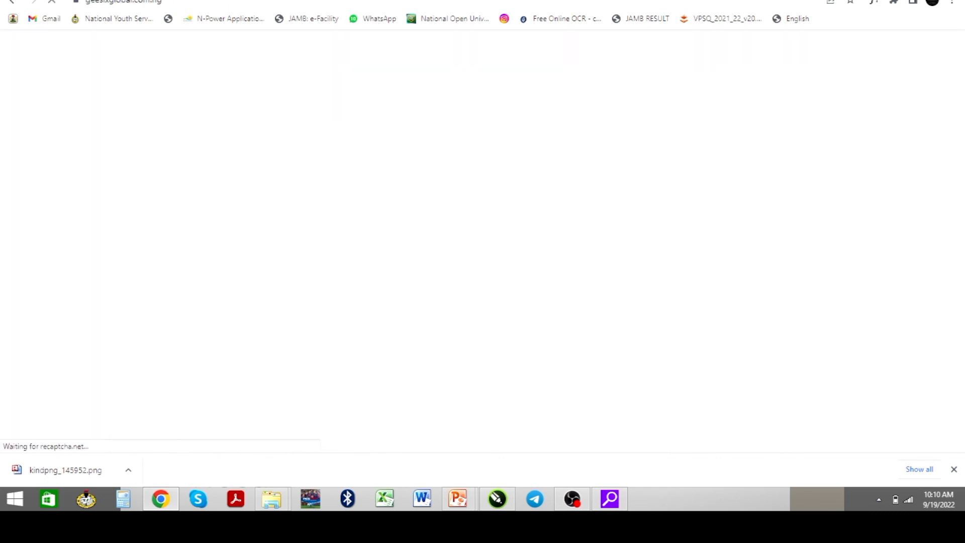
key("ctrl+Tab")
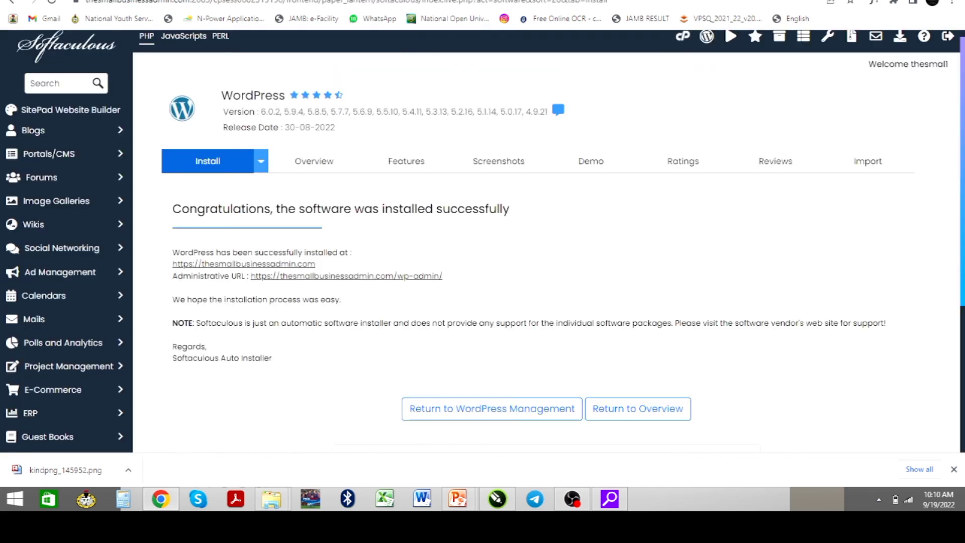
key("ctrl+Tab")
key("ctrl+Tab")
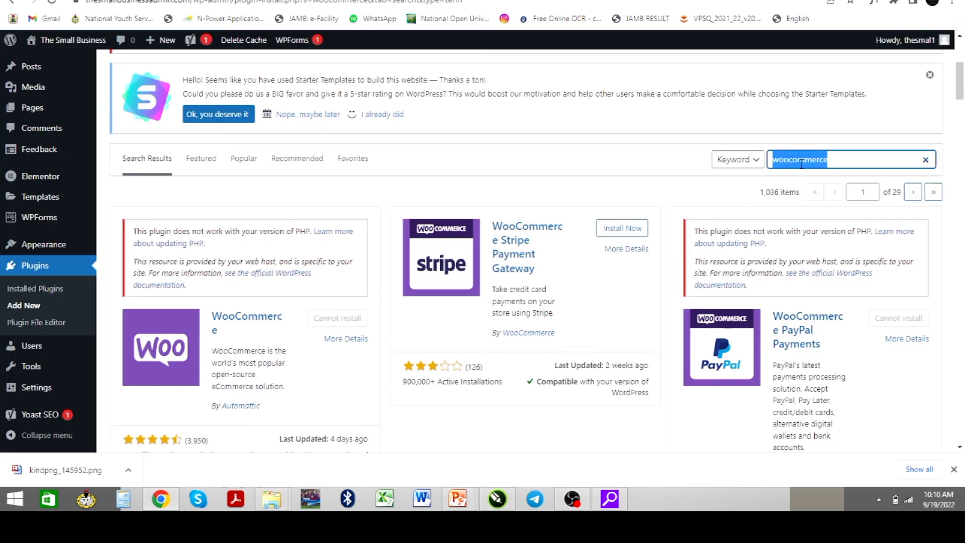
Search the plugin directory for 'clicktochat' and review the ClickToChat Widget result
type("clicktochat")
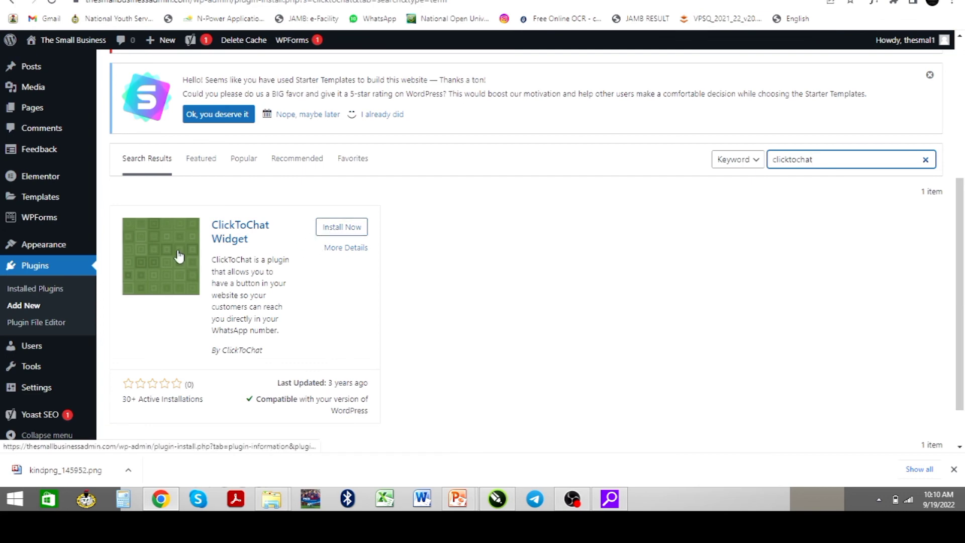
scroll(181, 256, "down", 1)
scroll(212, 261, "up", 6)
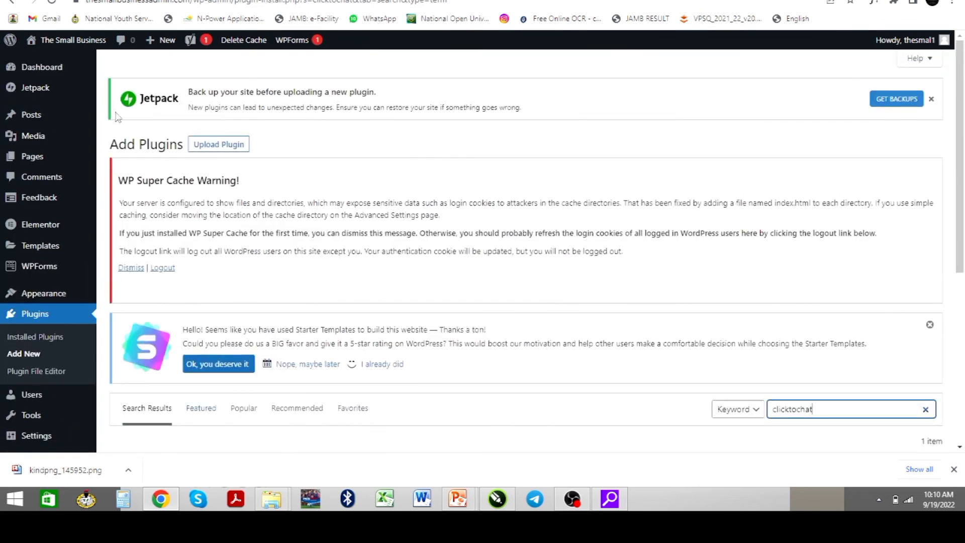
mouse_move(35, 74)
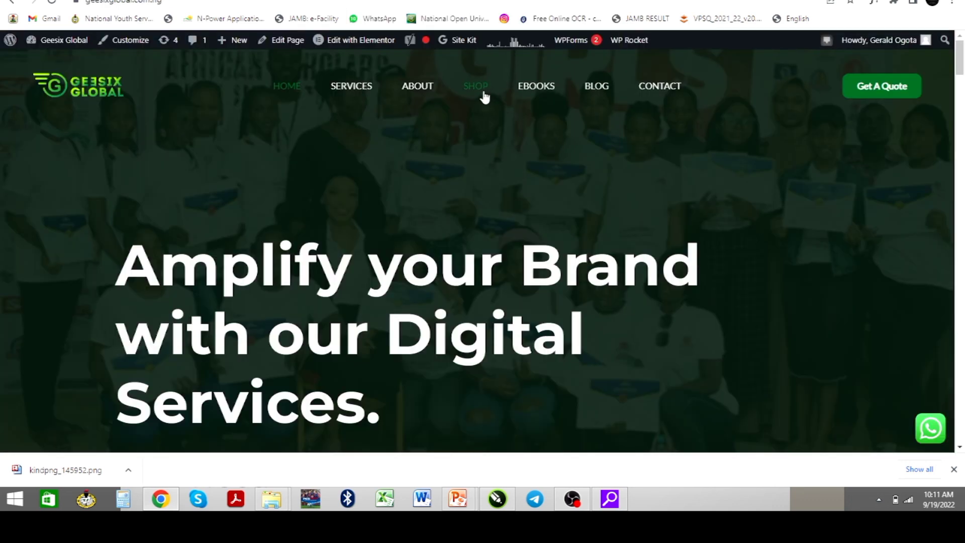
Open the Geesix Global Shop page and add Phlox Pro – MultiPurpose Theme to the cart
left_click(482, 97)
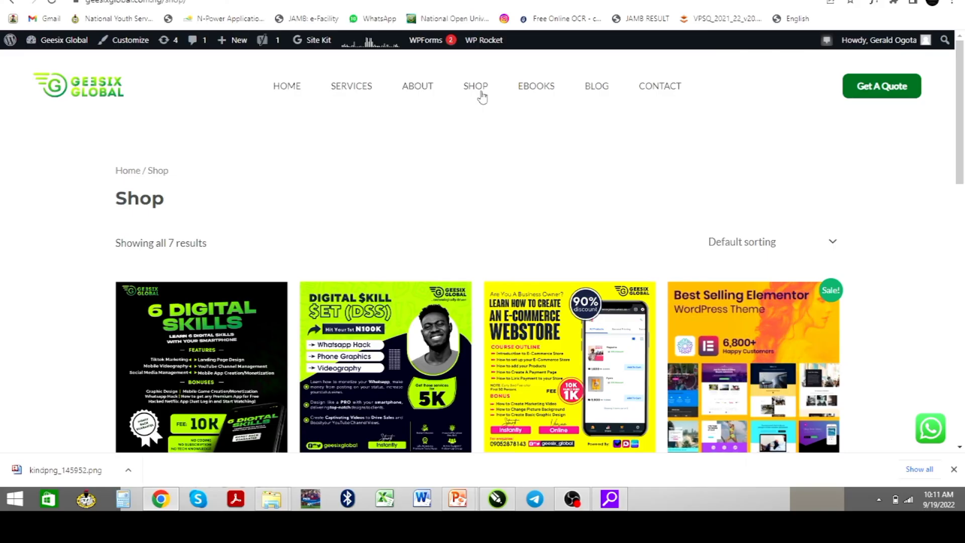
scroll(397, 201, "down", 2)
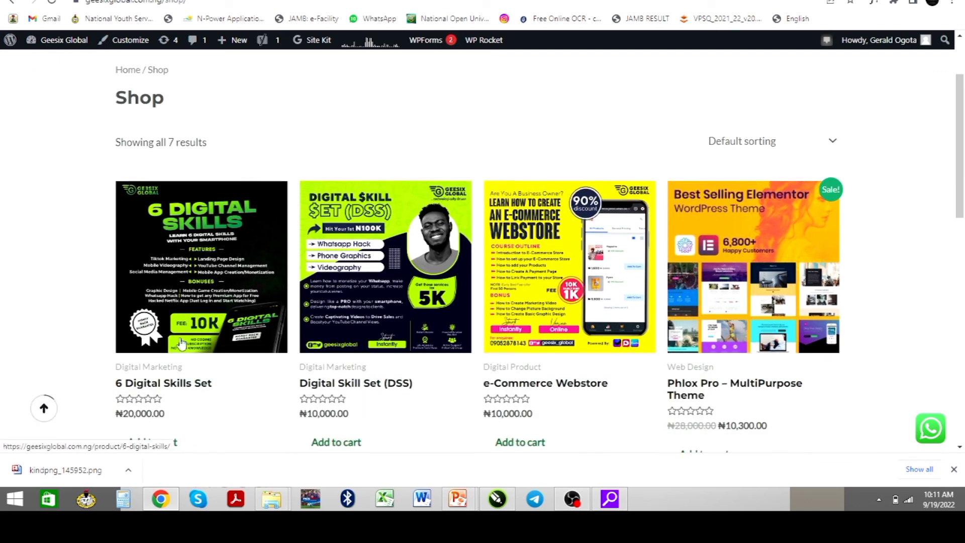
scroll(231, 318, "down", 2)
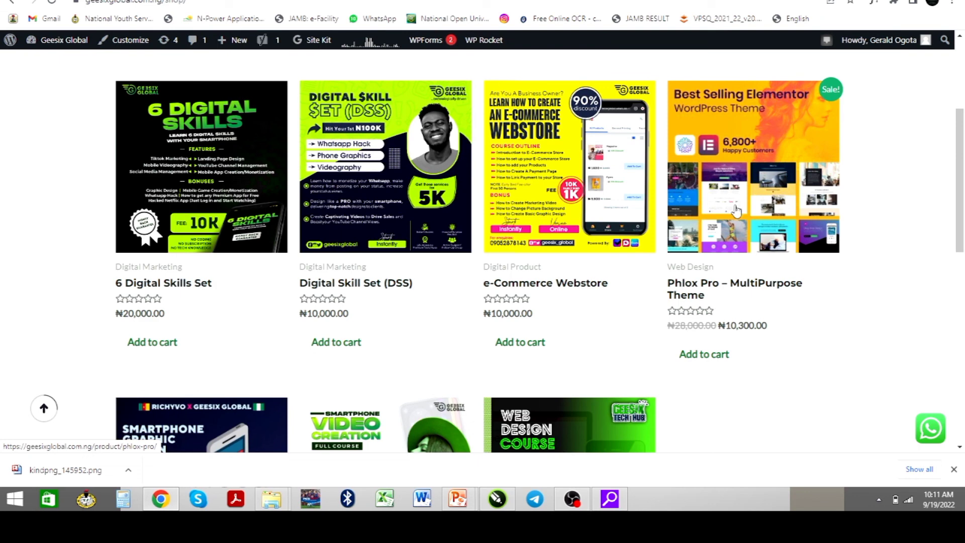
scroll(706, 243, "down", 2)
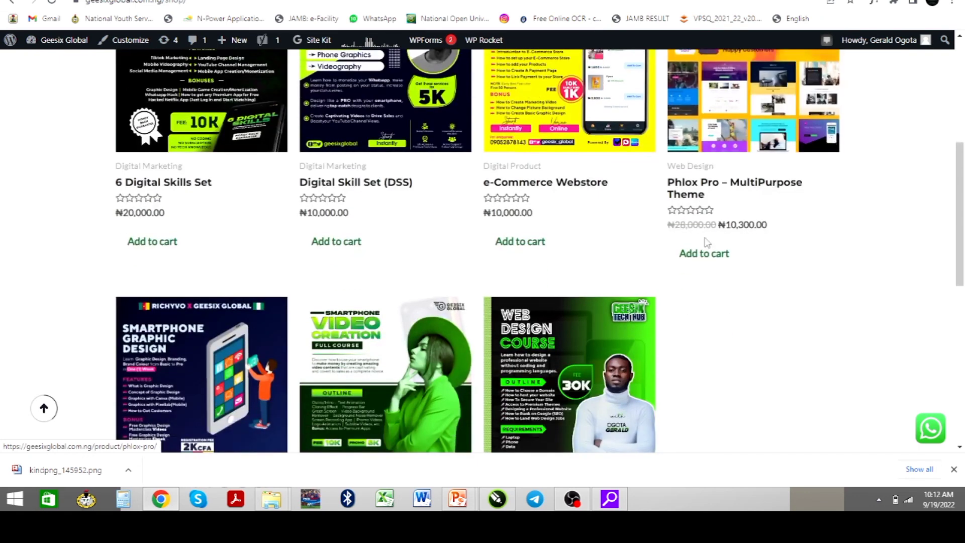
left_click(694, 272)
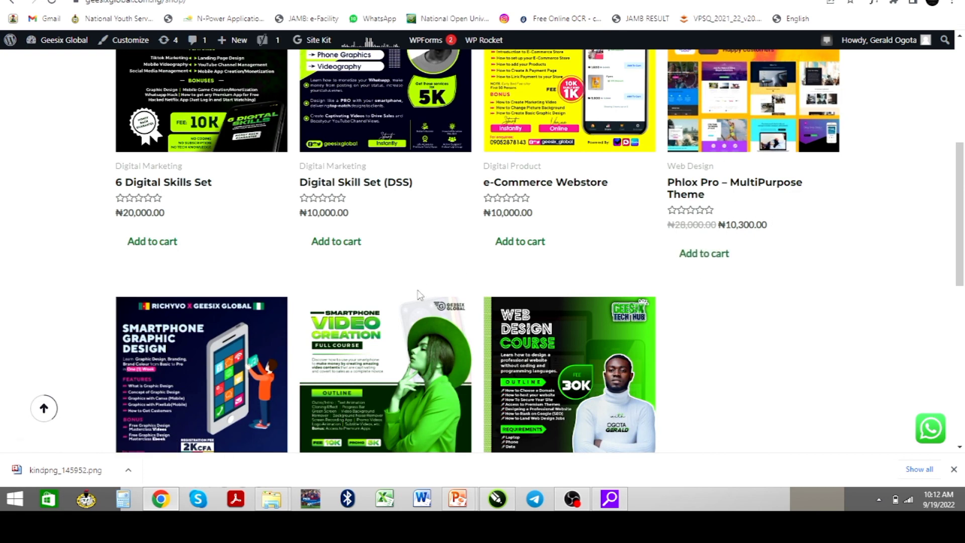
scroll(301, 309, "down", 2)
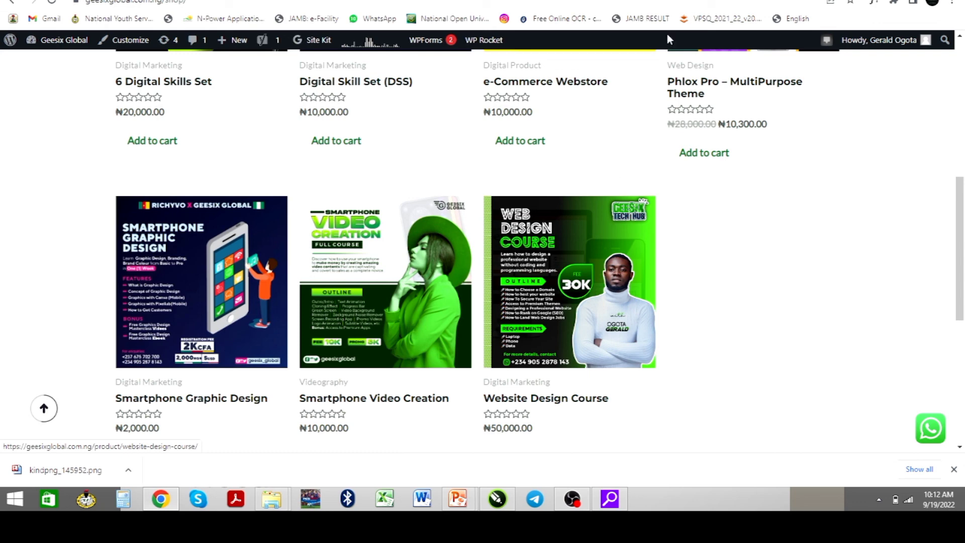
Google 'themeforest wordpress themes' in a new tab and open the ThemeForest site
key("ctrl+t")
type("th")
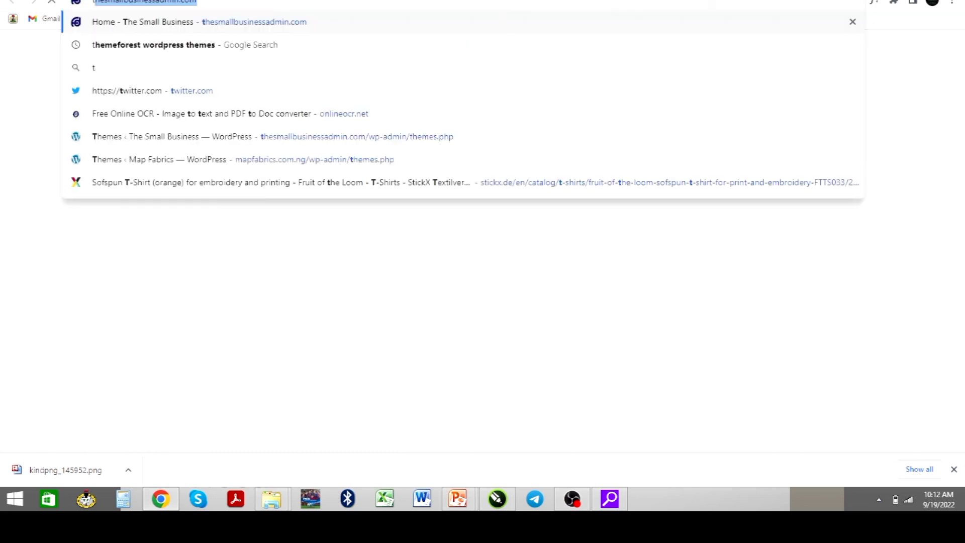
type("em")
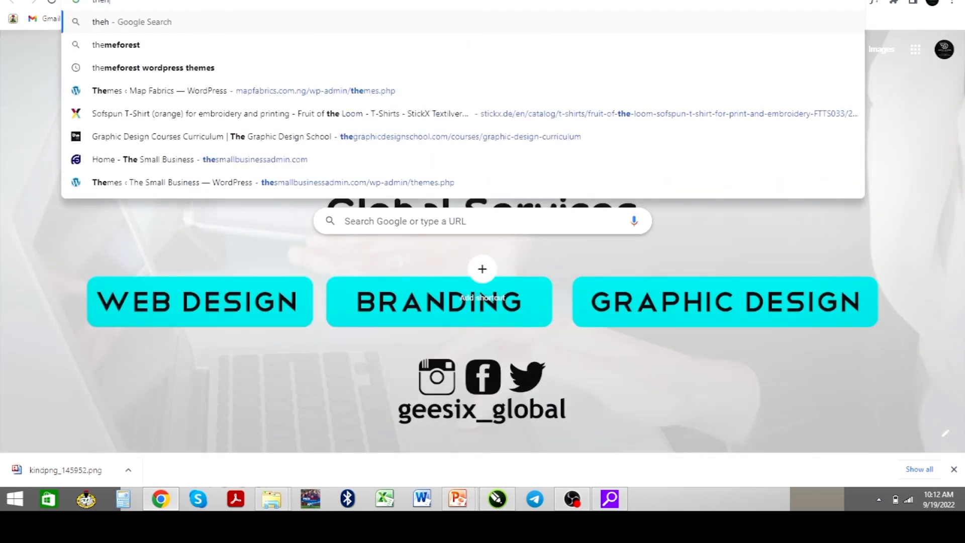
type("e")
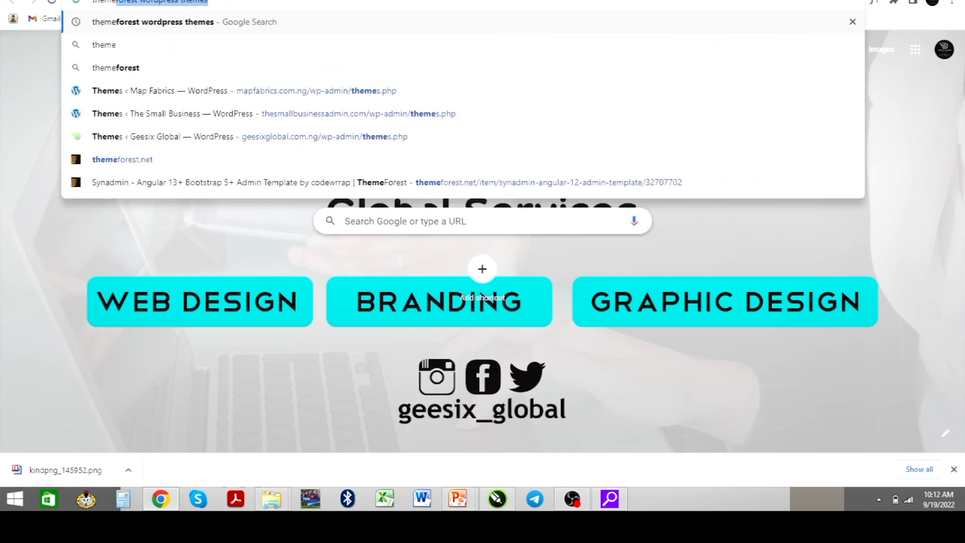
key("Return")
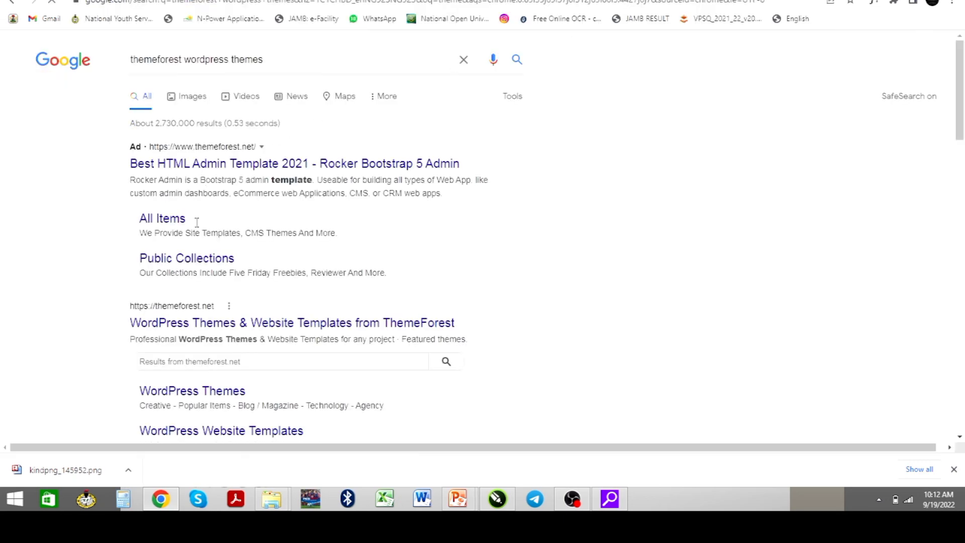
left_click(229, 326)
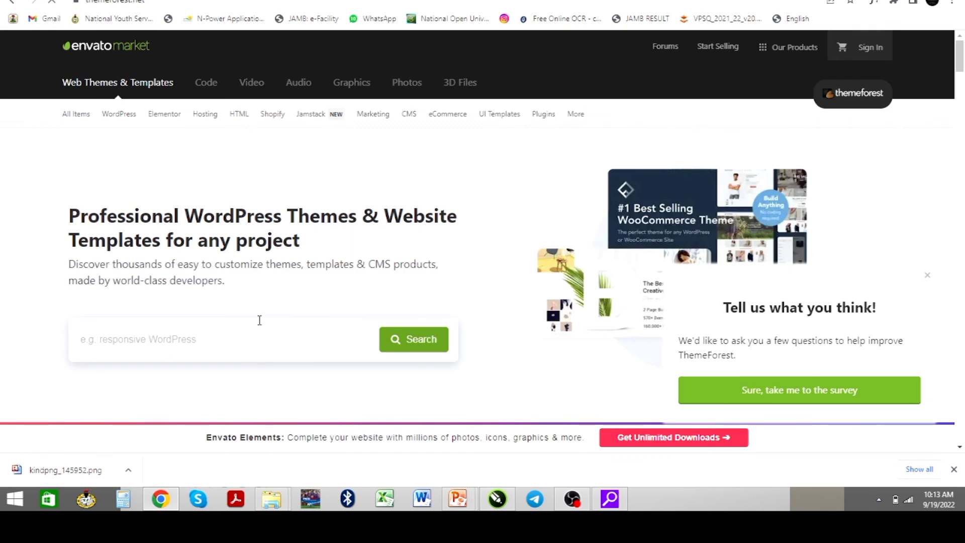
scroll(271, 325, "down", 10)
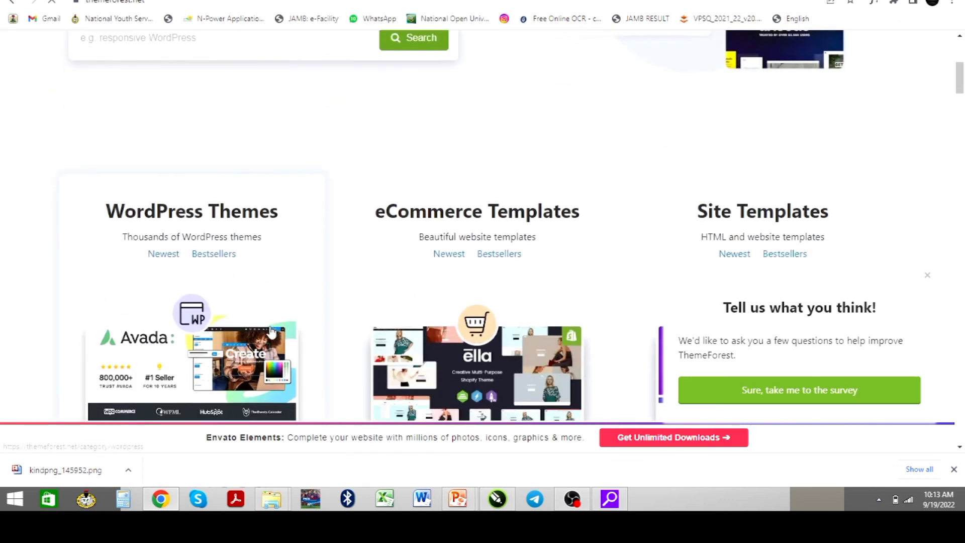
scroll(271, 331, "down", 4)
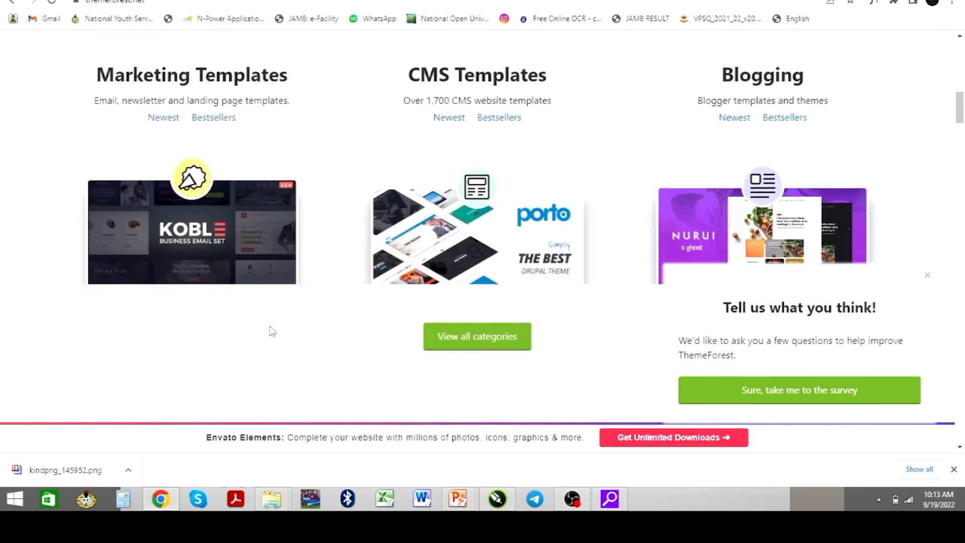
scroll(272, 331, "up", 15)
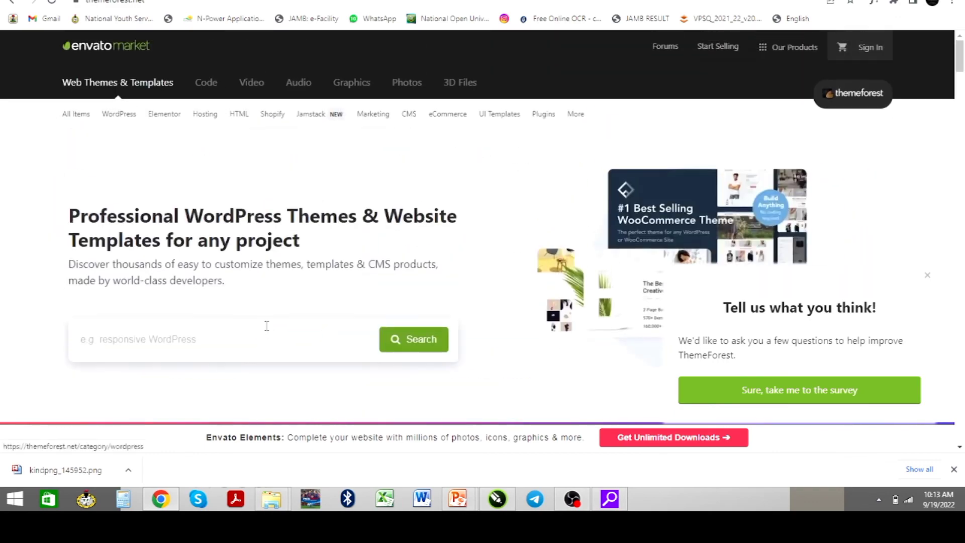
scroll(267, 326, "down", 12)
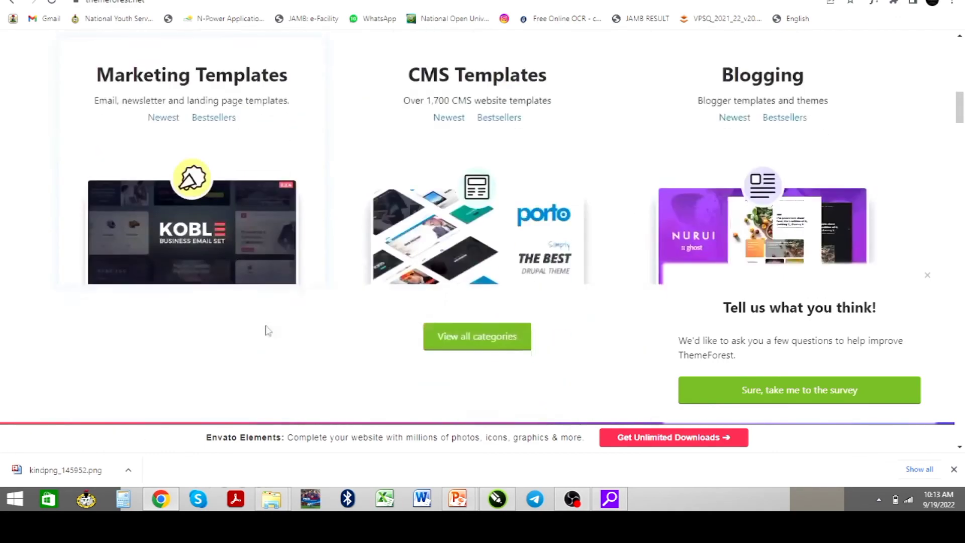
scroll(267, 331, "down", 12)
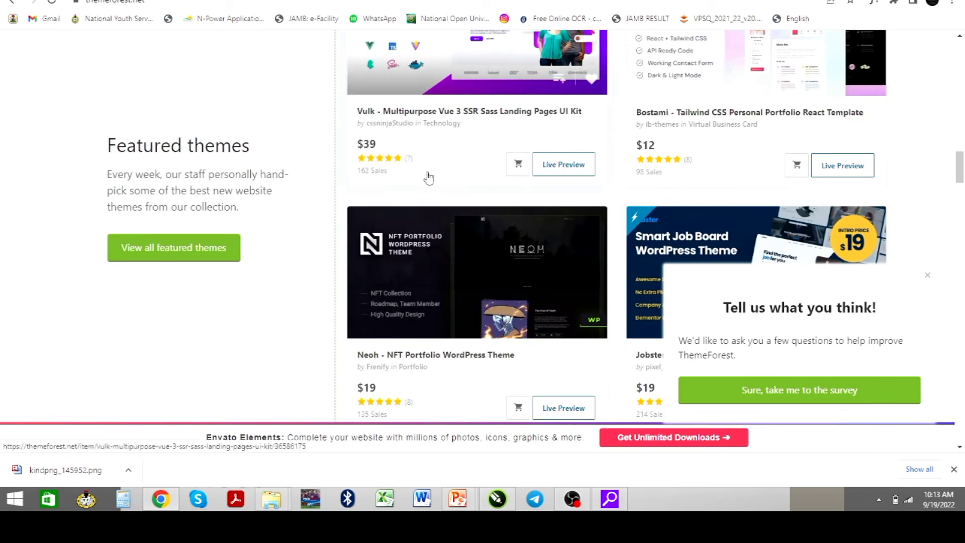
scroll(583, 206, "down", 4)
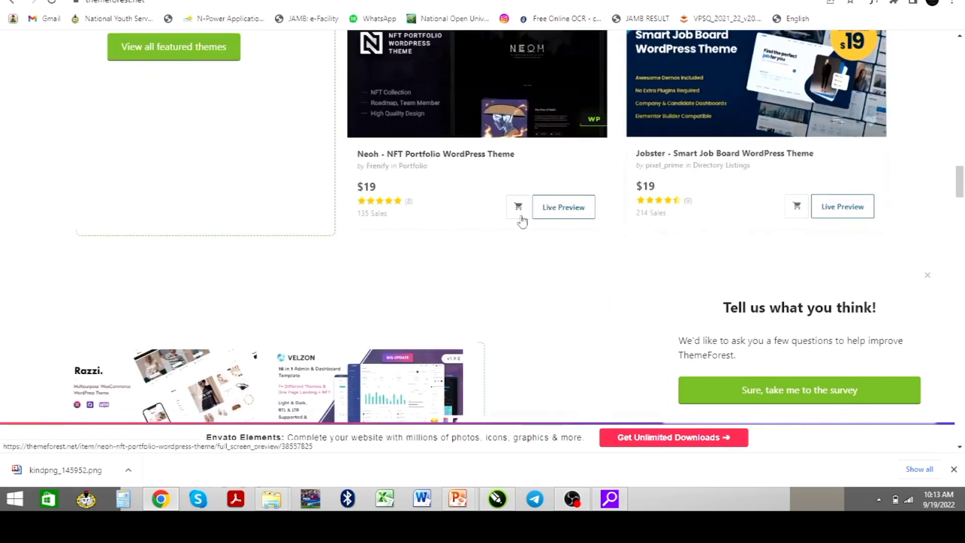
scroll(501, 193, "down", 6)
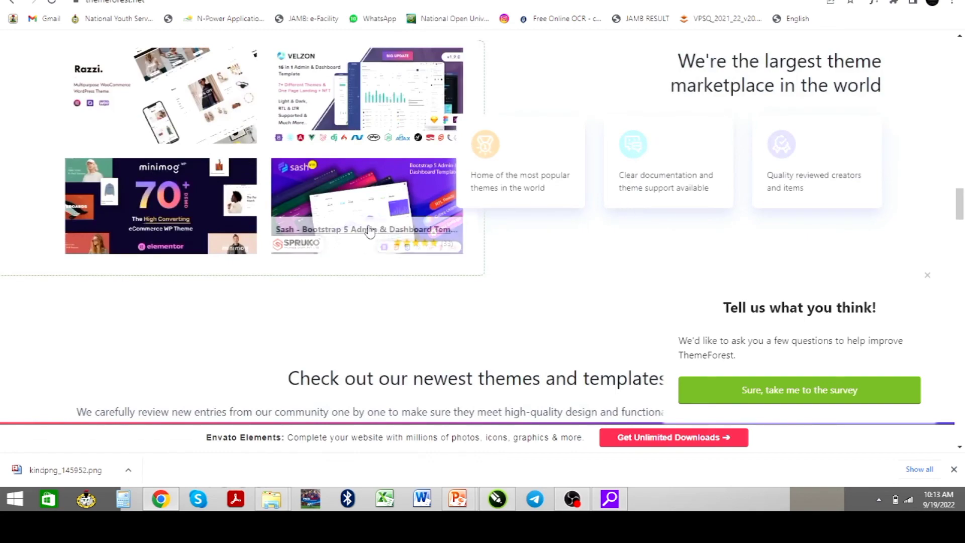
scroll(309, 224, "down", 10)
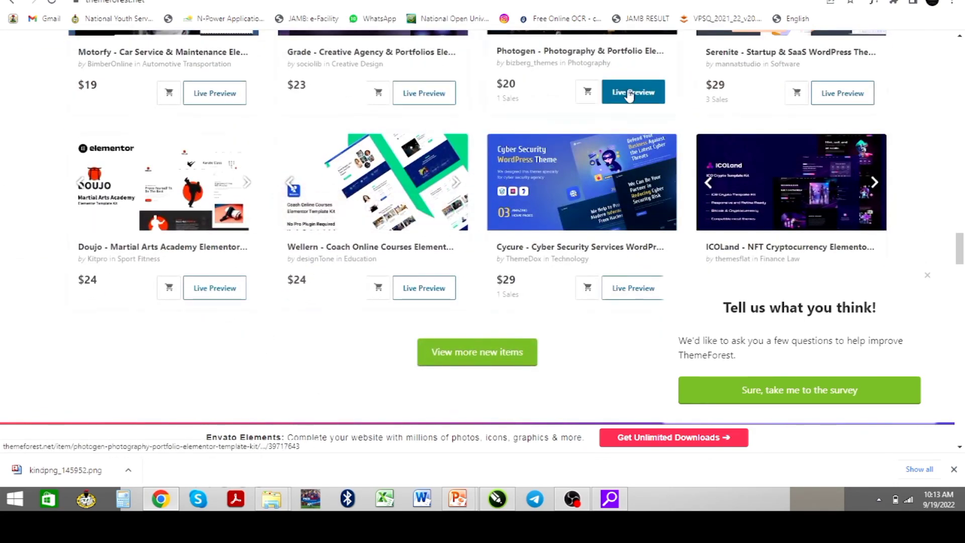
scroll(553, 223, "down", 4)
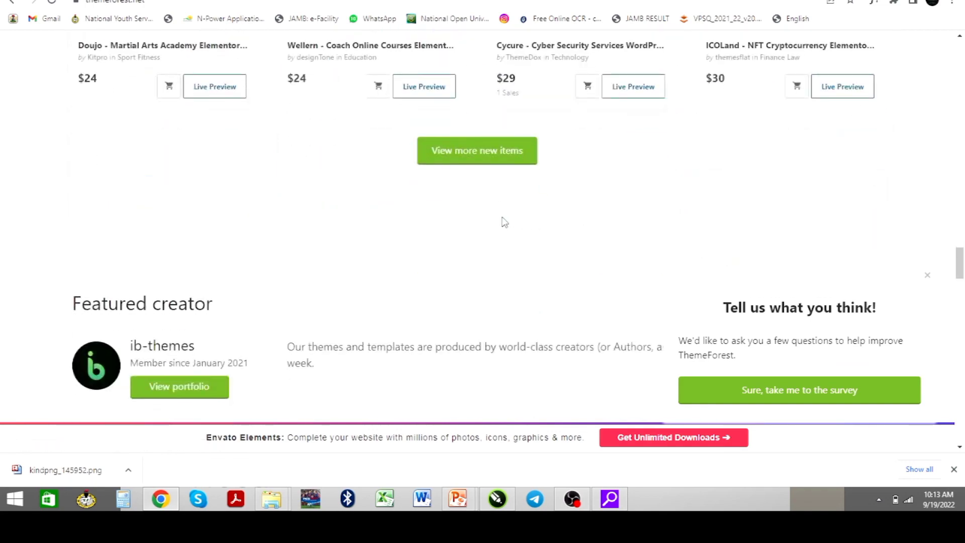
scroll(504, 222, "up", 2)
scroll(571, 211, "up", 18)
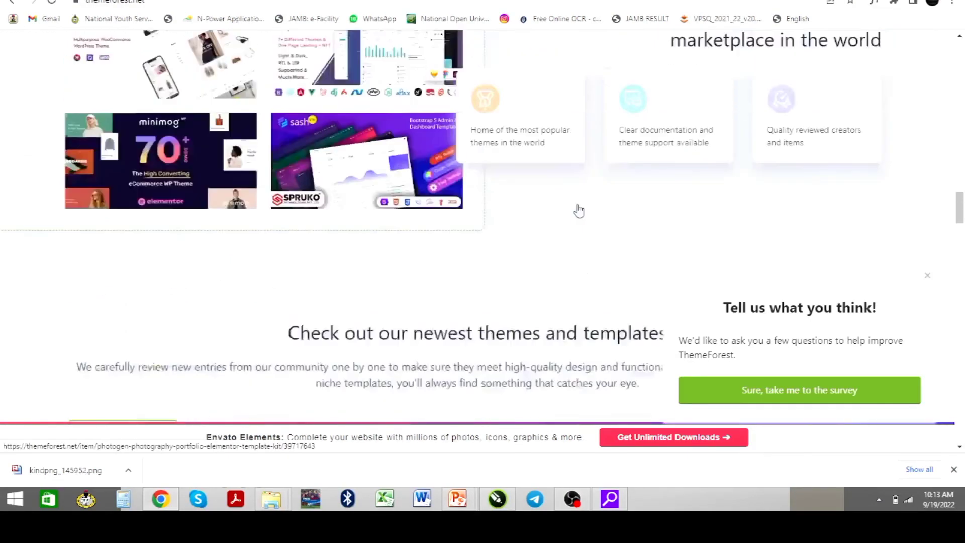
scroll(578, 211, "up", 10)
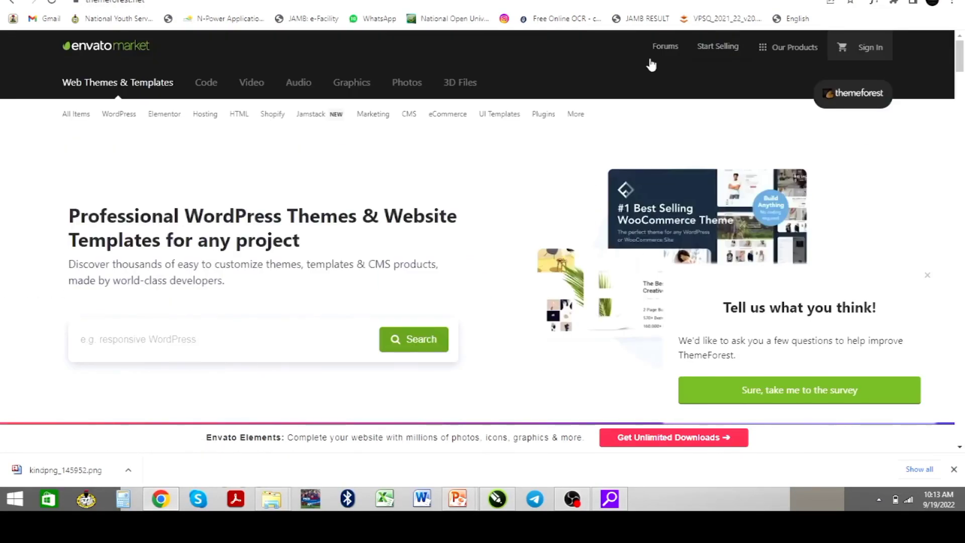
Return to the Geesix Global site and browse the free ebooks on its eBooks page
left_click(604, 0)
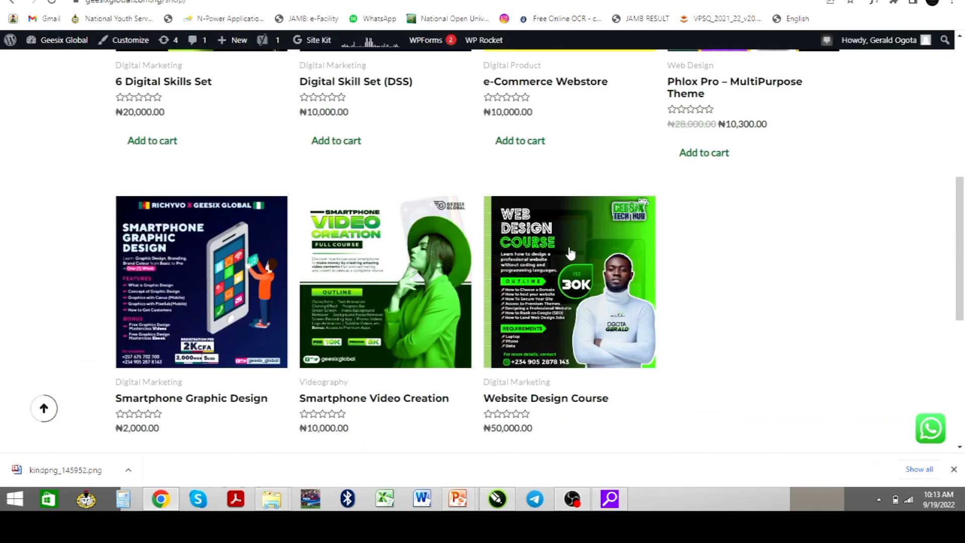
scroll(570, 269, "up", 6)
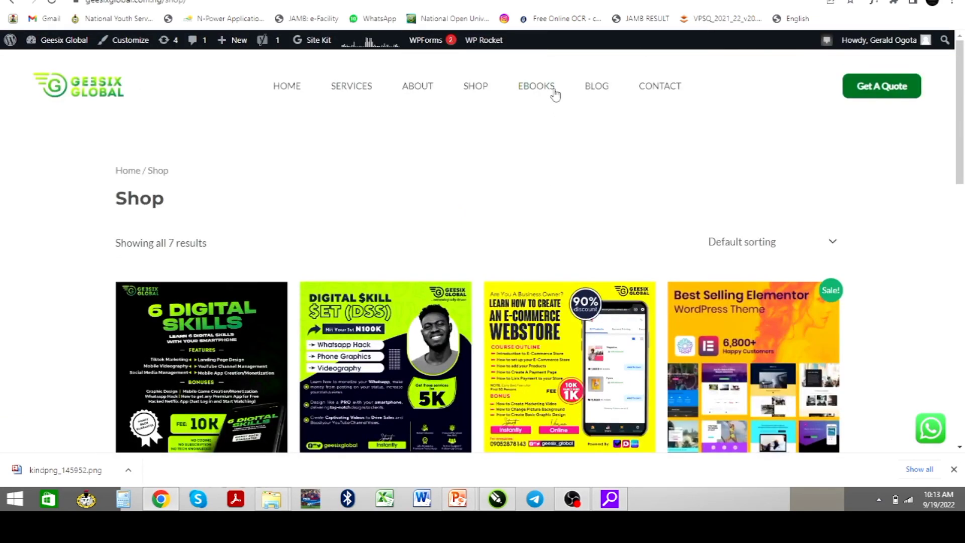
left_click(537, 87)
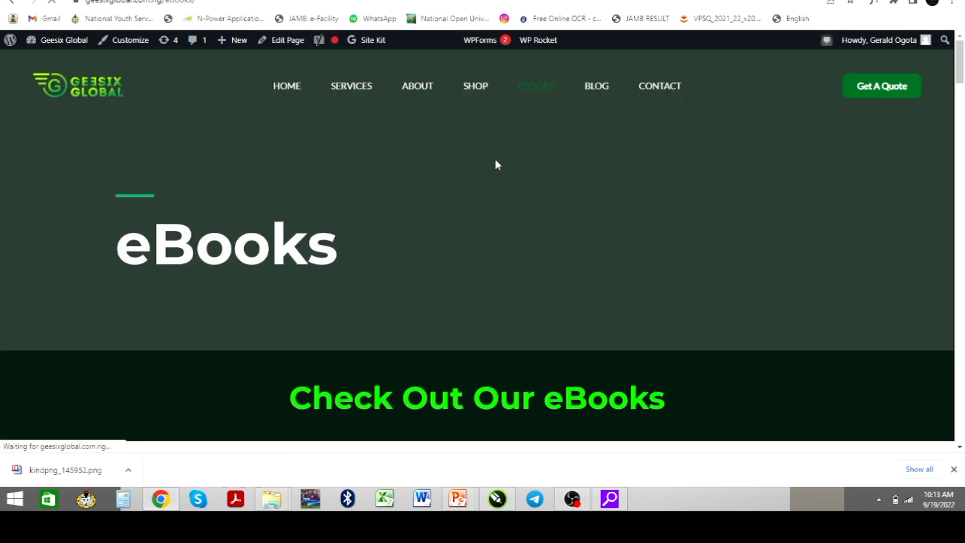
scroll(469, 236, "down", 2)
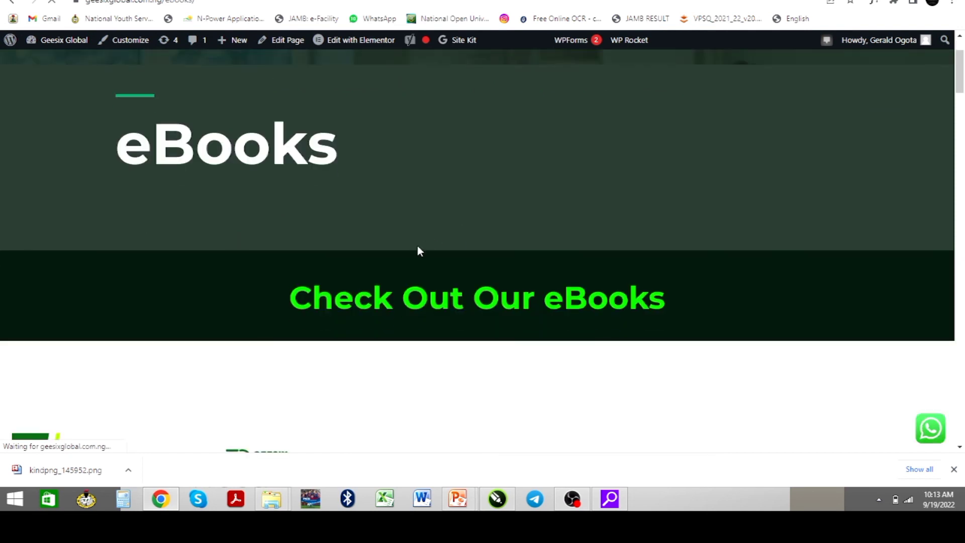
scroll(419, 254, "down", 4)
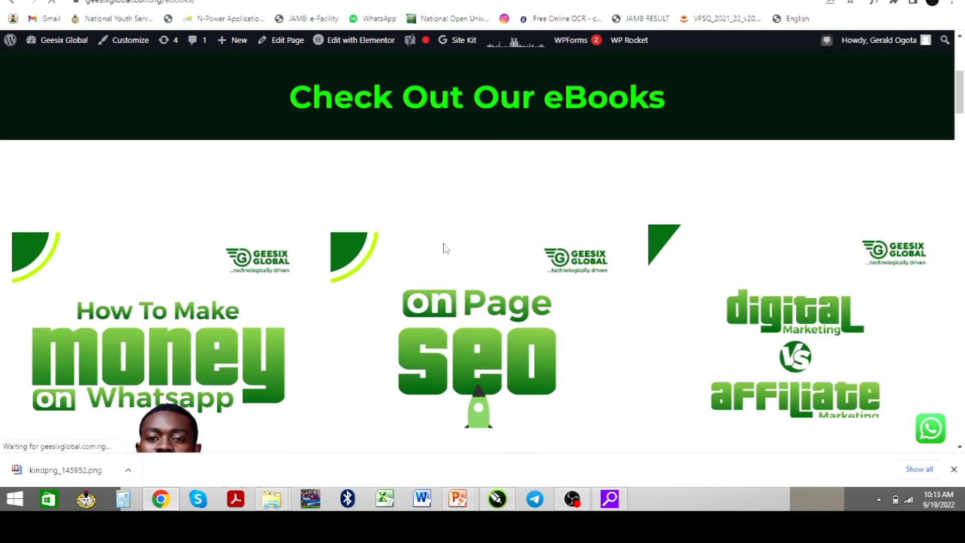
scroll(322, 283, "down", 2)
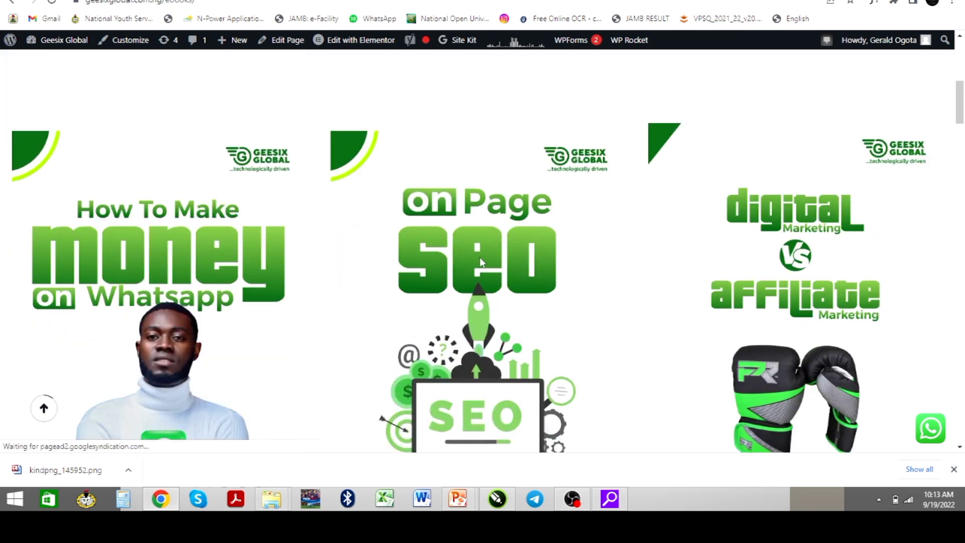
scroll(458, 282, "down", 2)
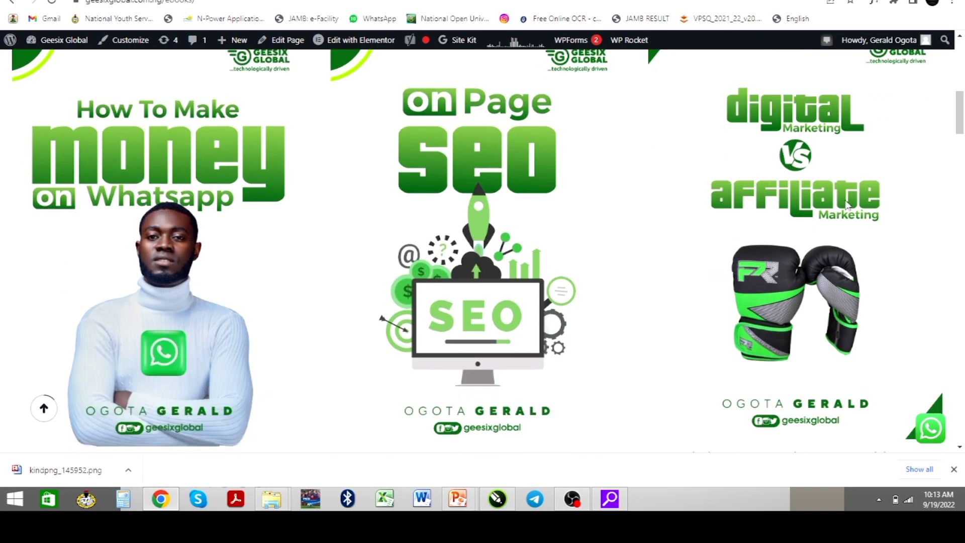
scroll(446, 286, "down", 3)
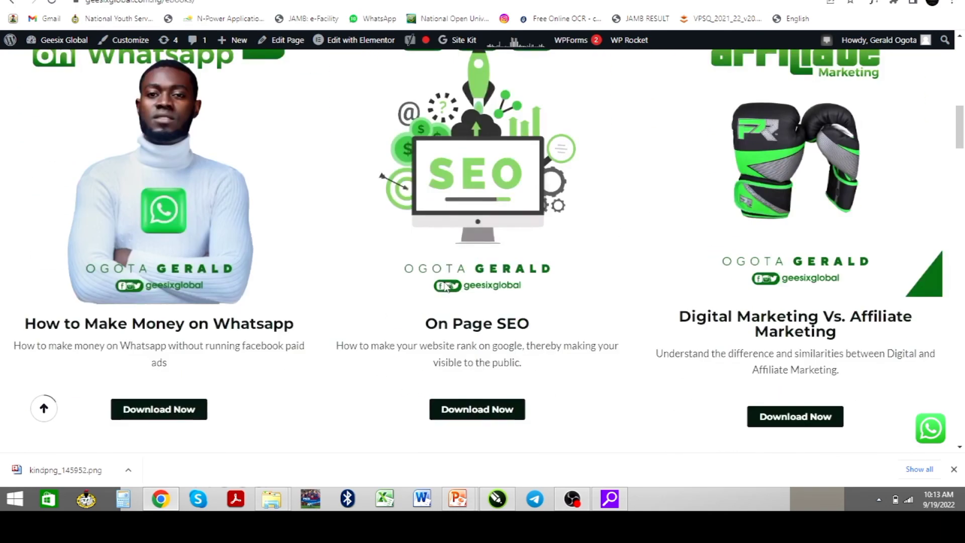
scroll(445, 286, "down", 7)
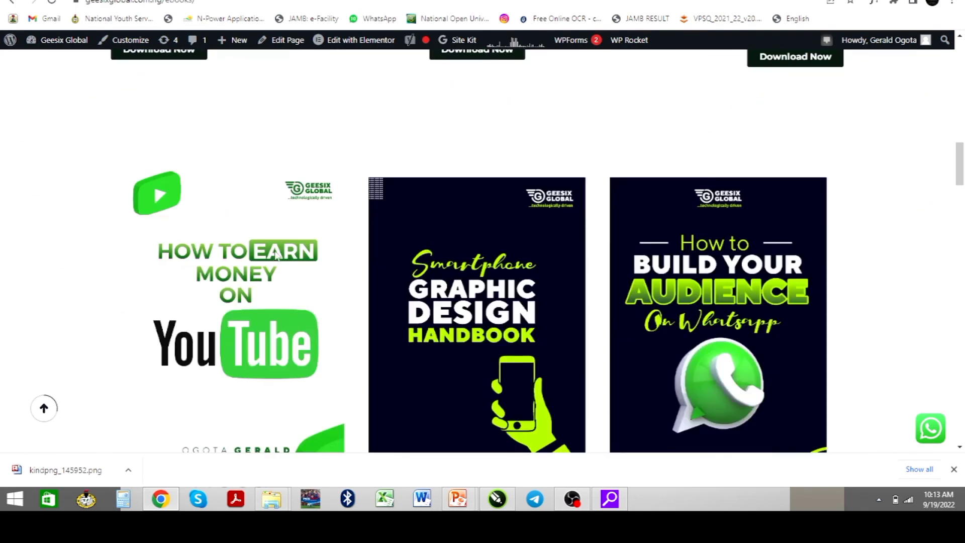